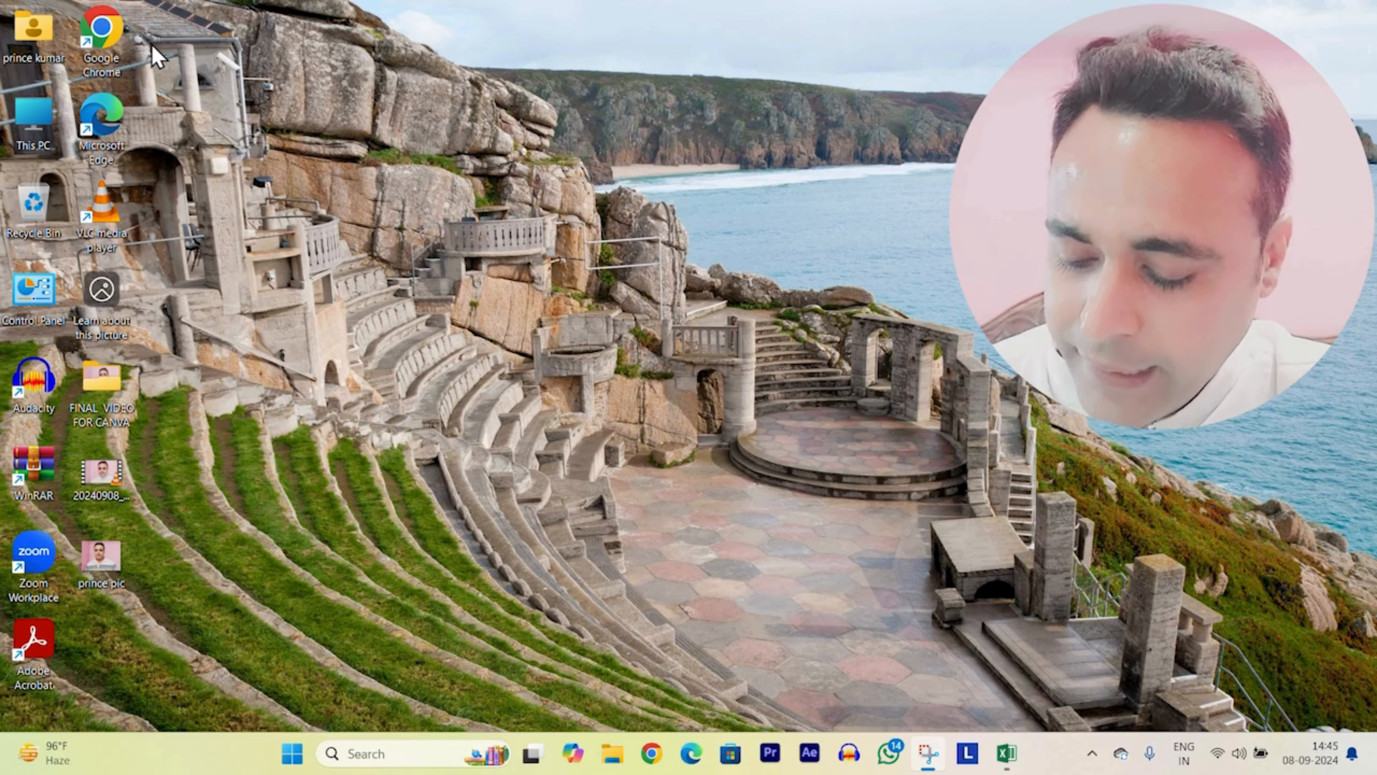
Step: Launch Excel 2016 by searching 'EXCEL' from the Start menu
key("super")
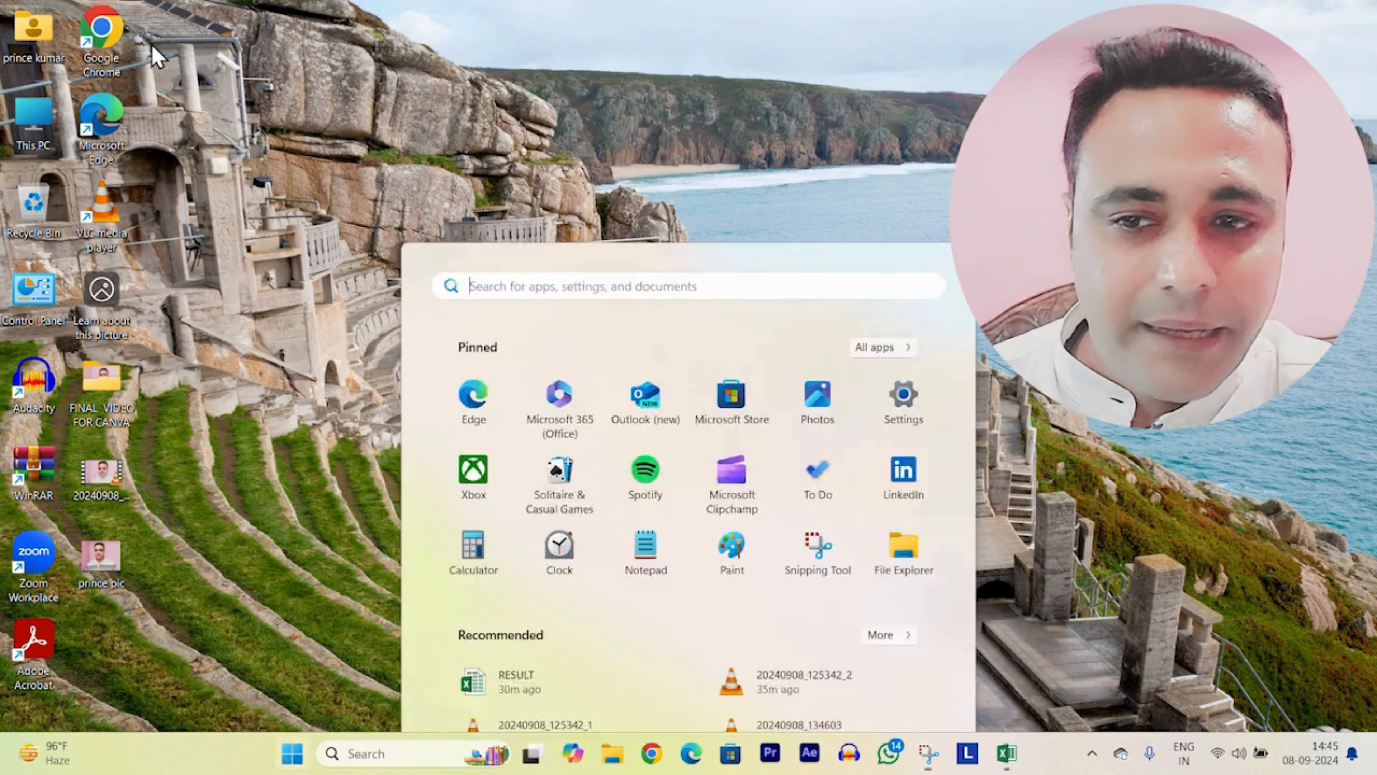
type("EXCEL")
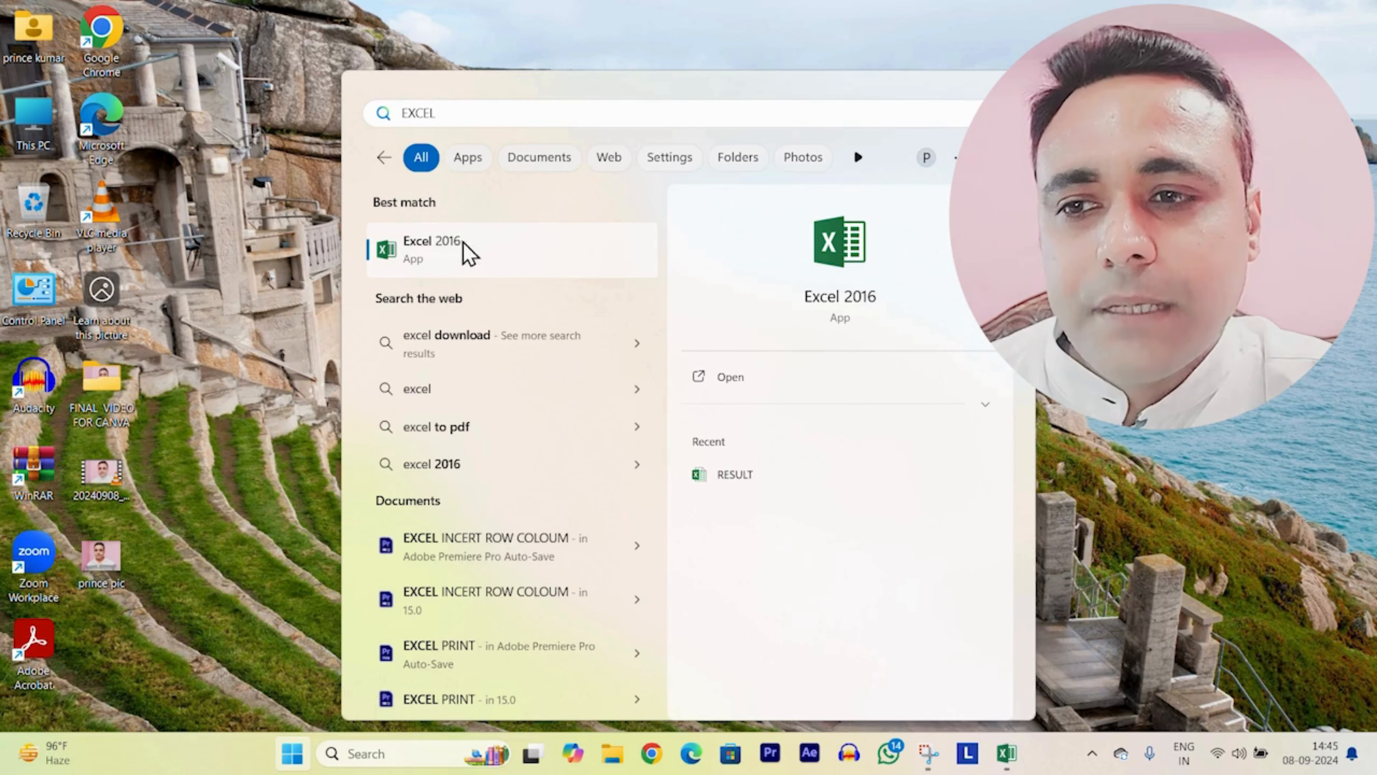
left_click(426, 263)
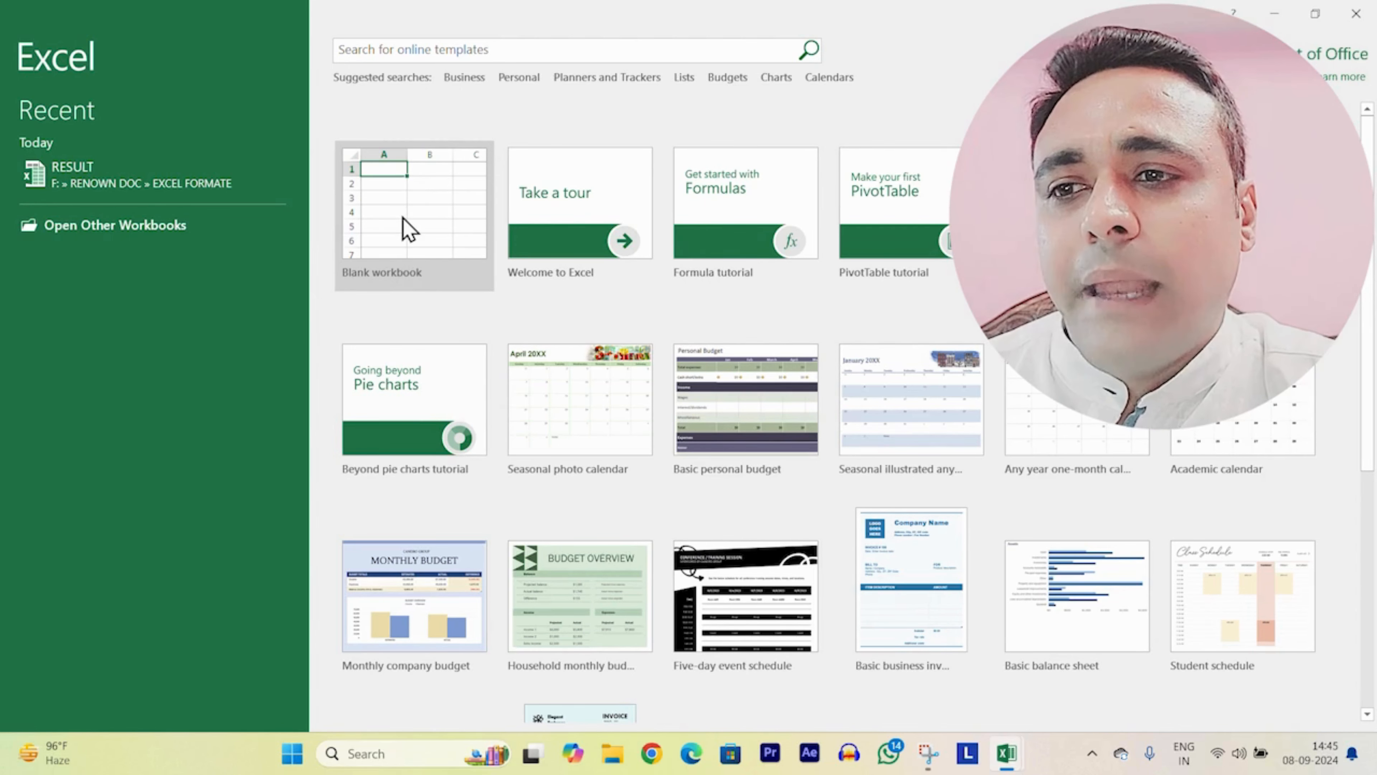
Step: Create a blank workbook and practise selecting F2:G19, cell C8 and rows 10–11
left_click(408, 228)
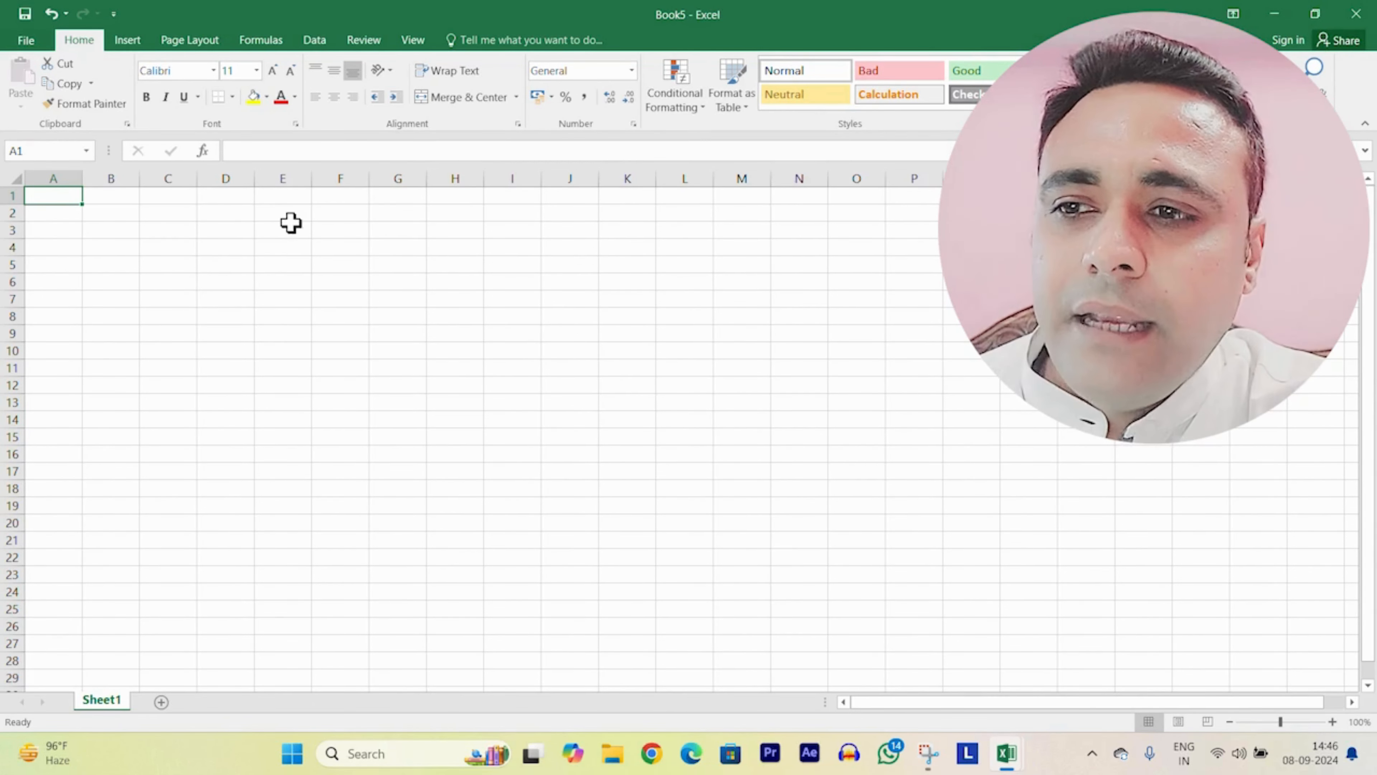
left_click_drag(335, 215, 372, 502)
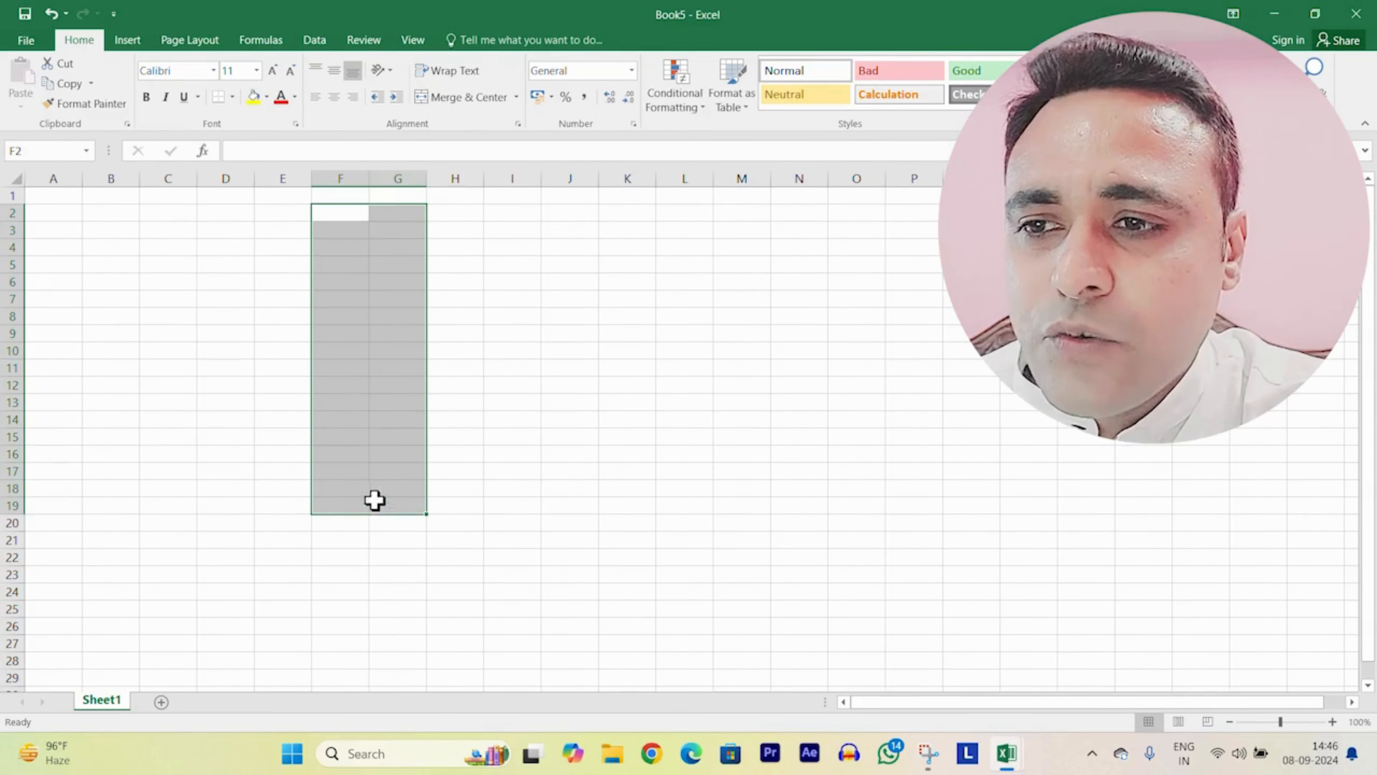
left_click(152, 312)
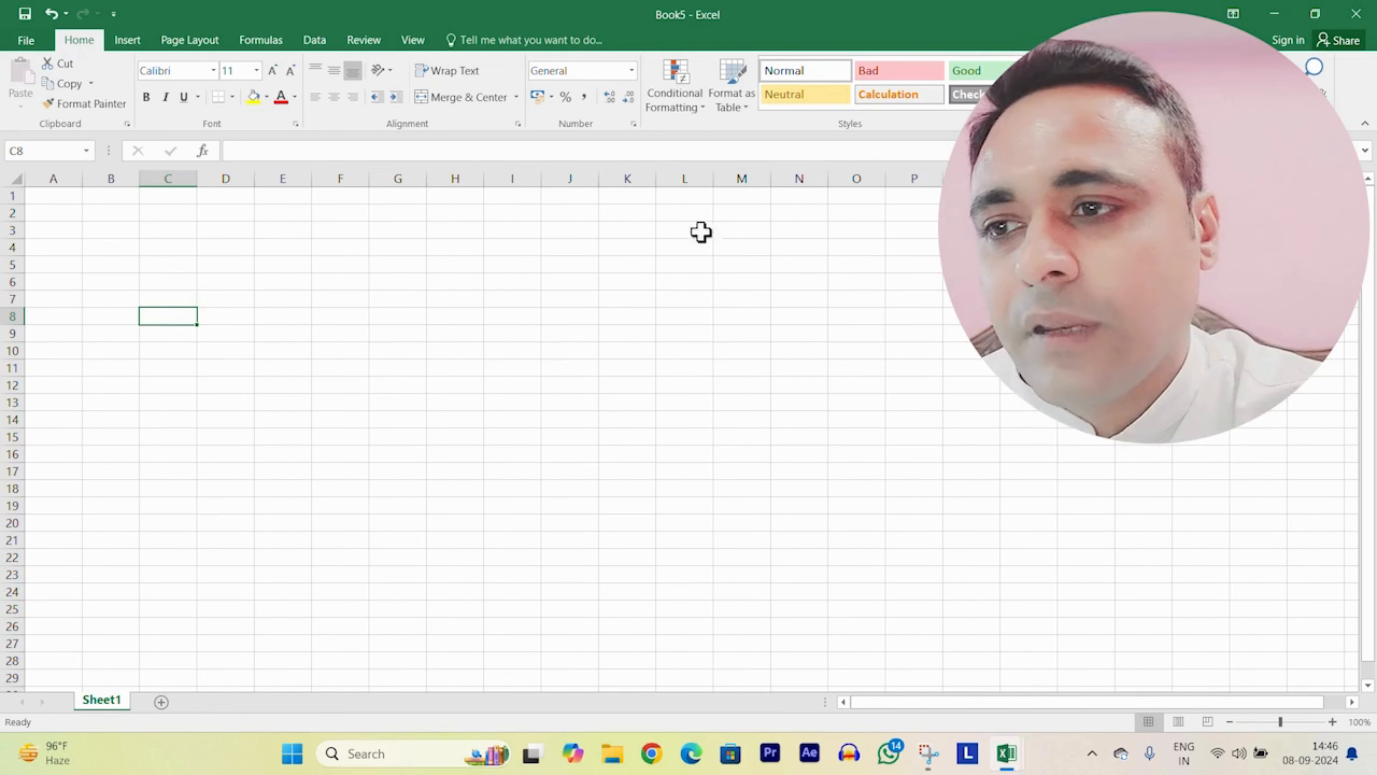
left_click_drag(50, 353, 734, 351)
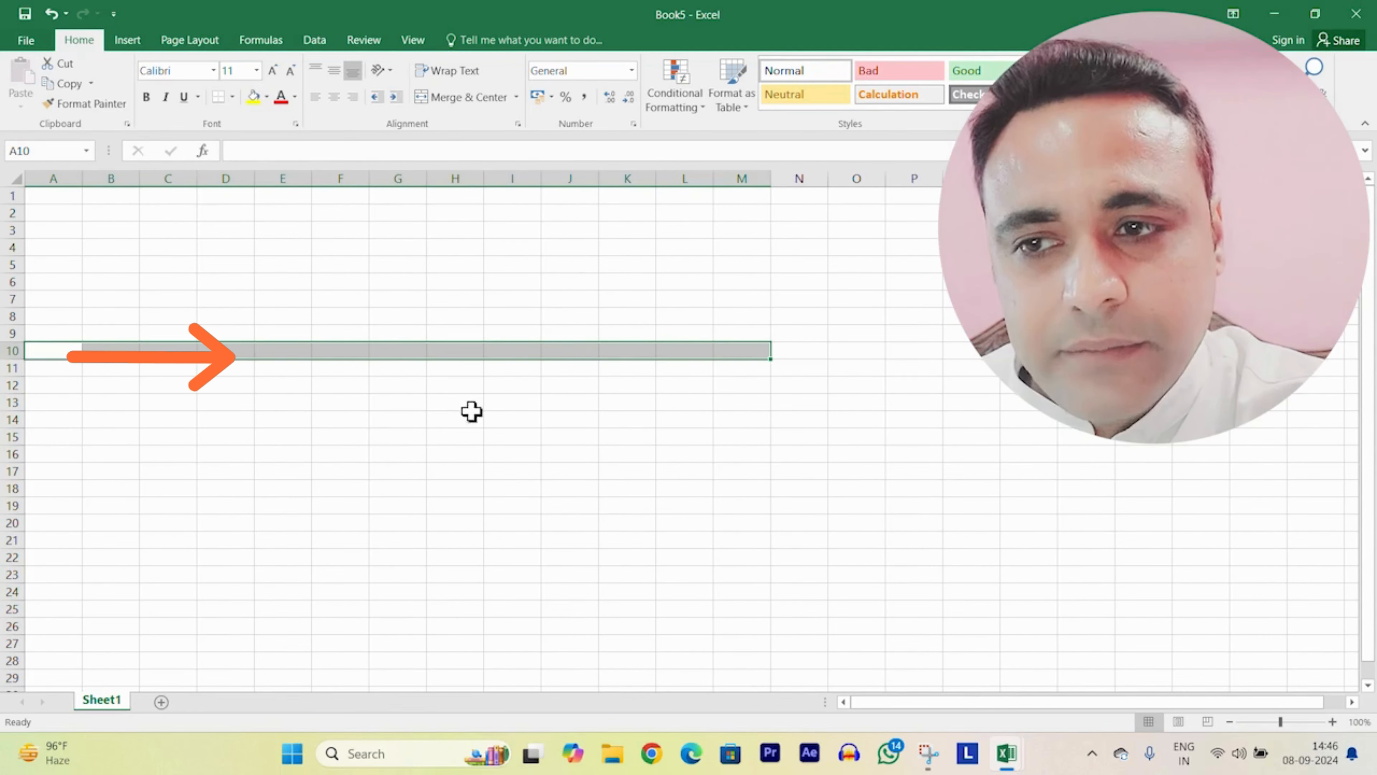
Step: Practise selecting H1:H22, A10:L10 and F1:F23, ending on cell G3
left_click(455, 197)
left_click_drag(455, 197, 472, 563)
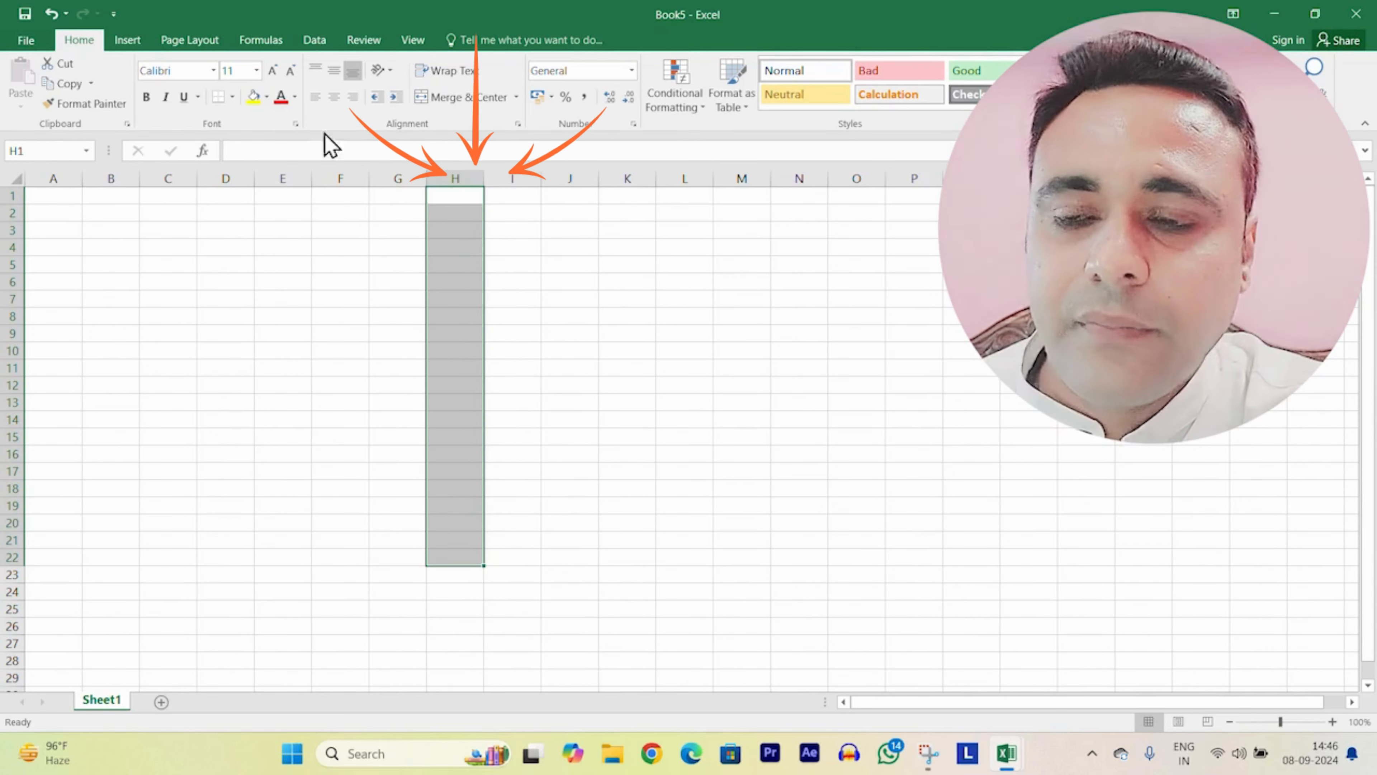
left_click_drag(60, 347, 668, 345)
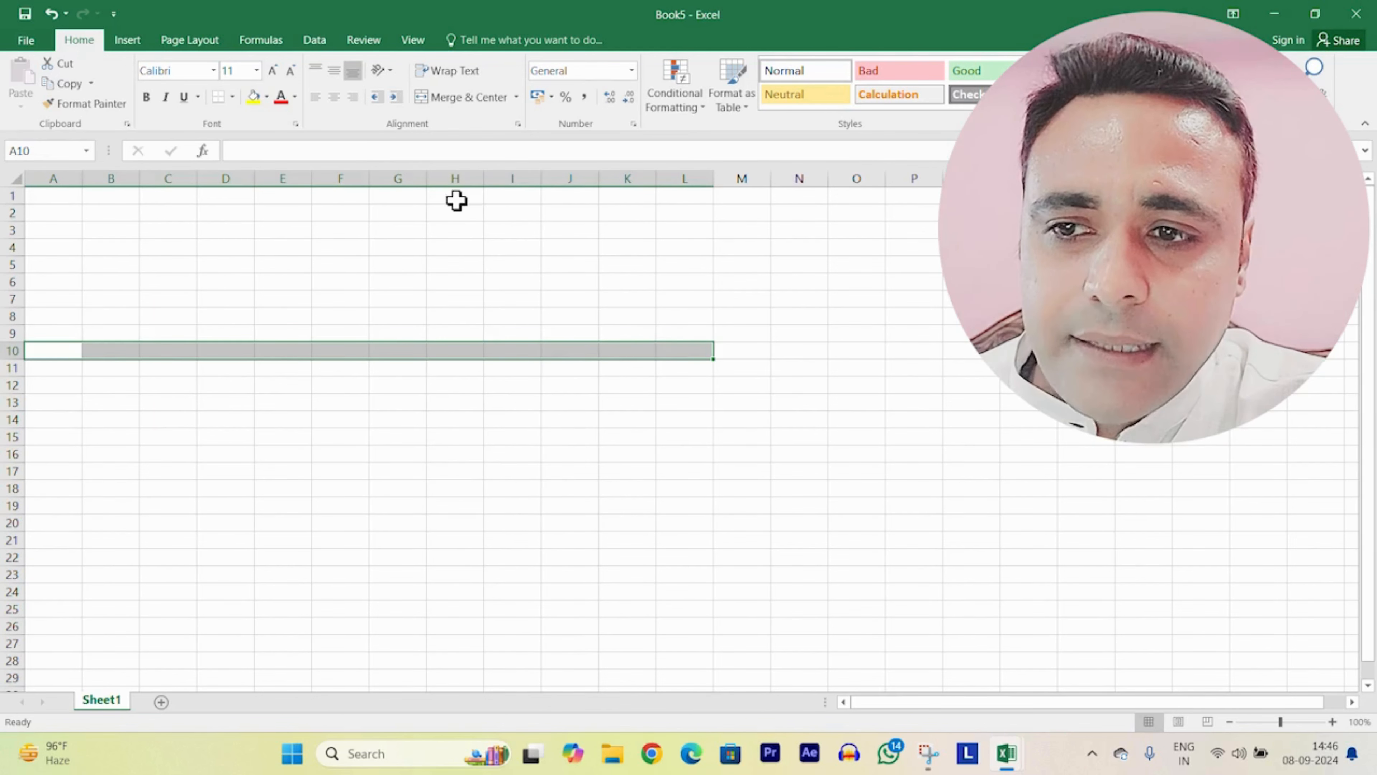
left_click_drag(335, 201, 348, 574)
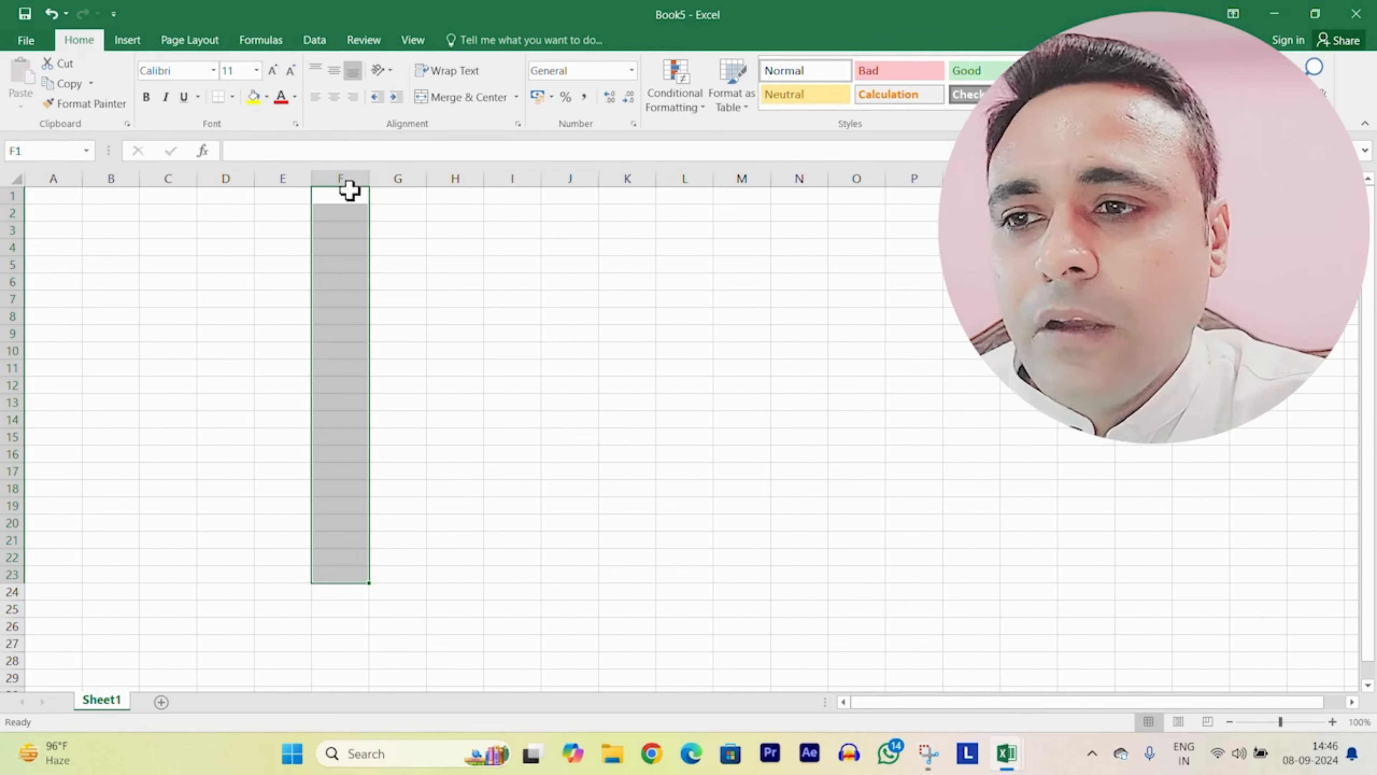
left_click(398, 230)
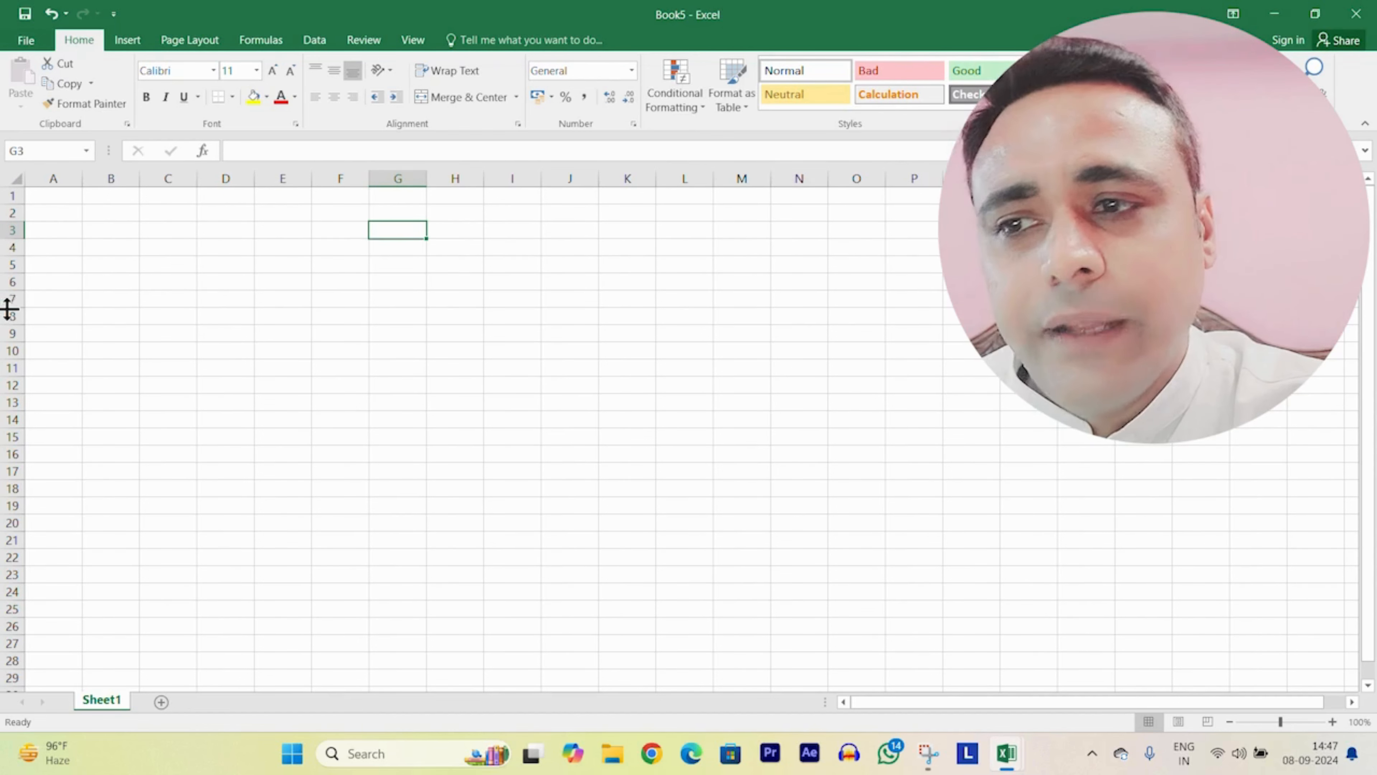
left_click(287, 247)
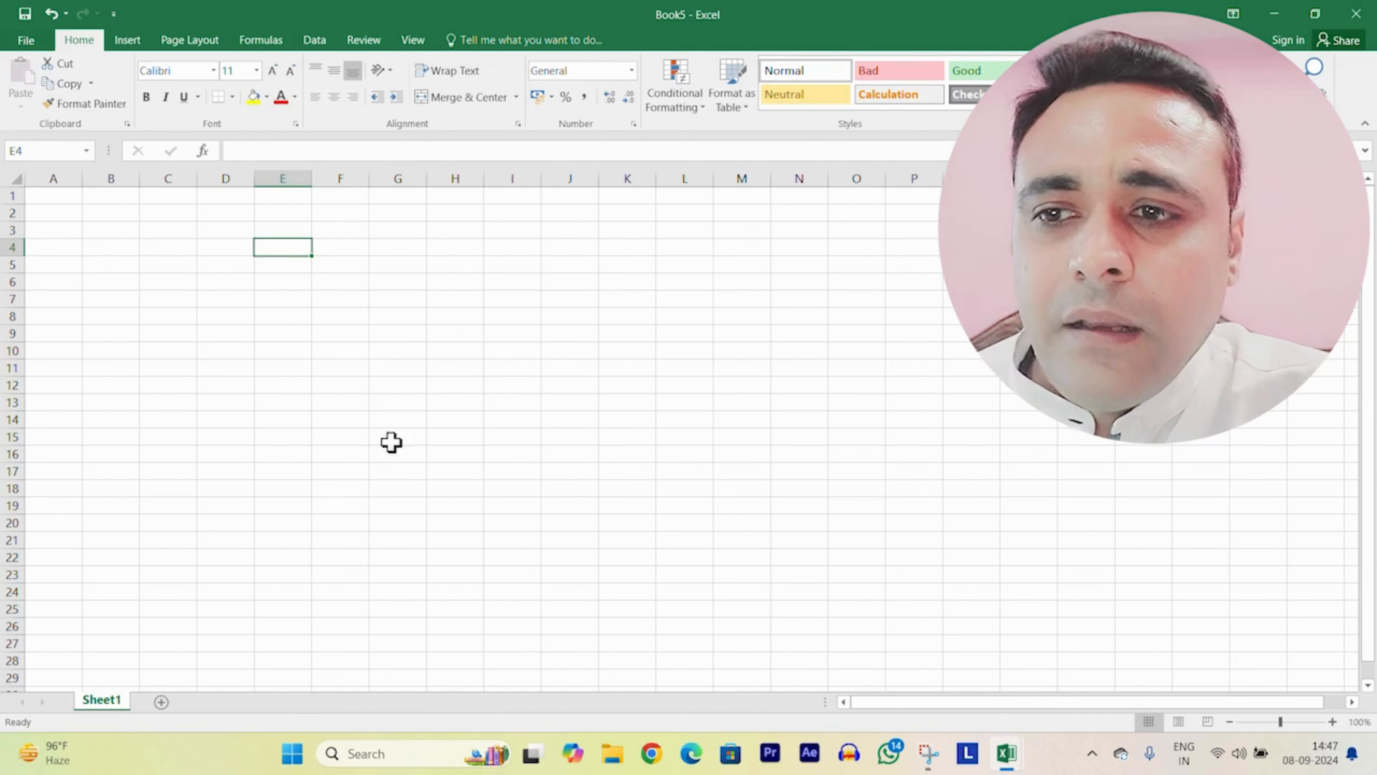
left_click(469, 322)
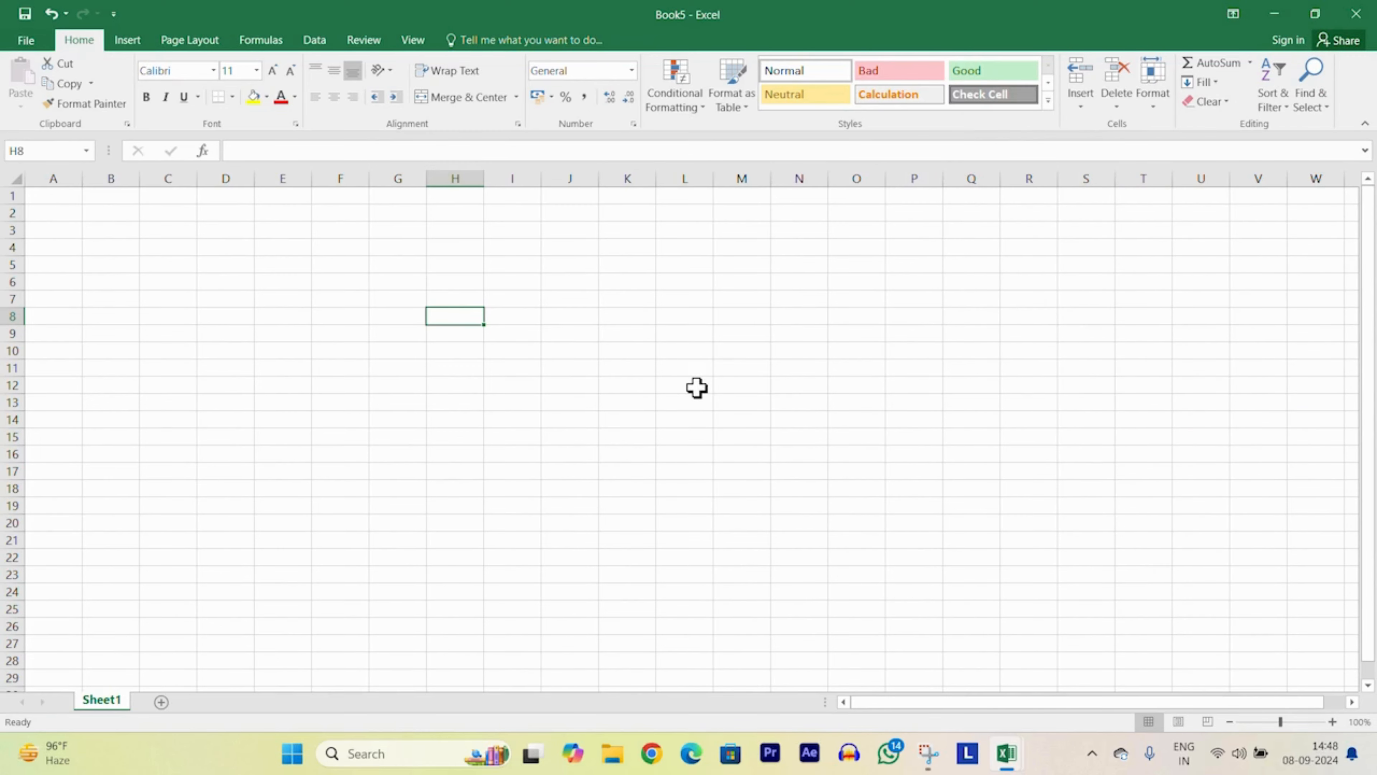
key("Right")
key("Right")
key("Right")
key("Right")
key("Right")
key("Right")
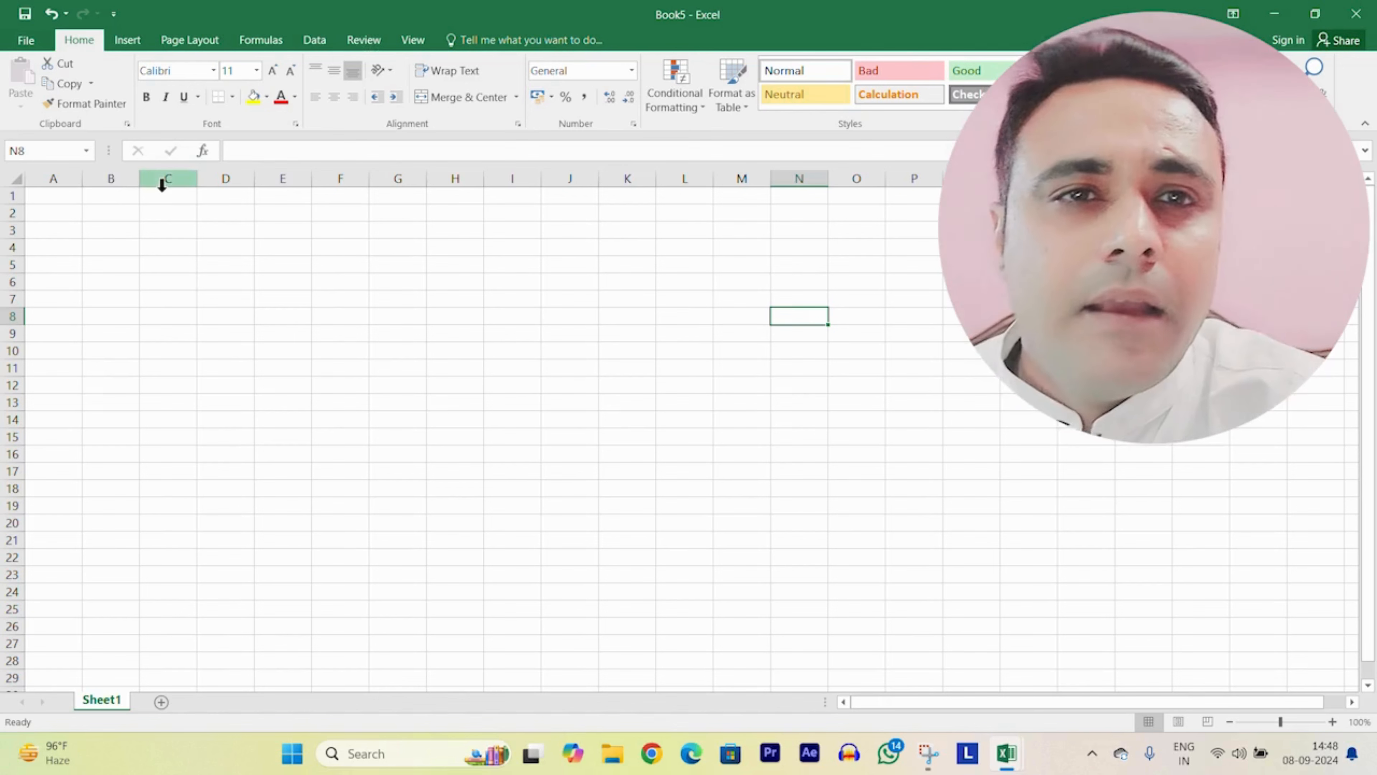
left_click(274, 245)
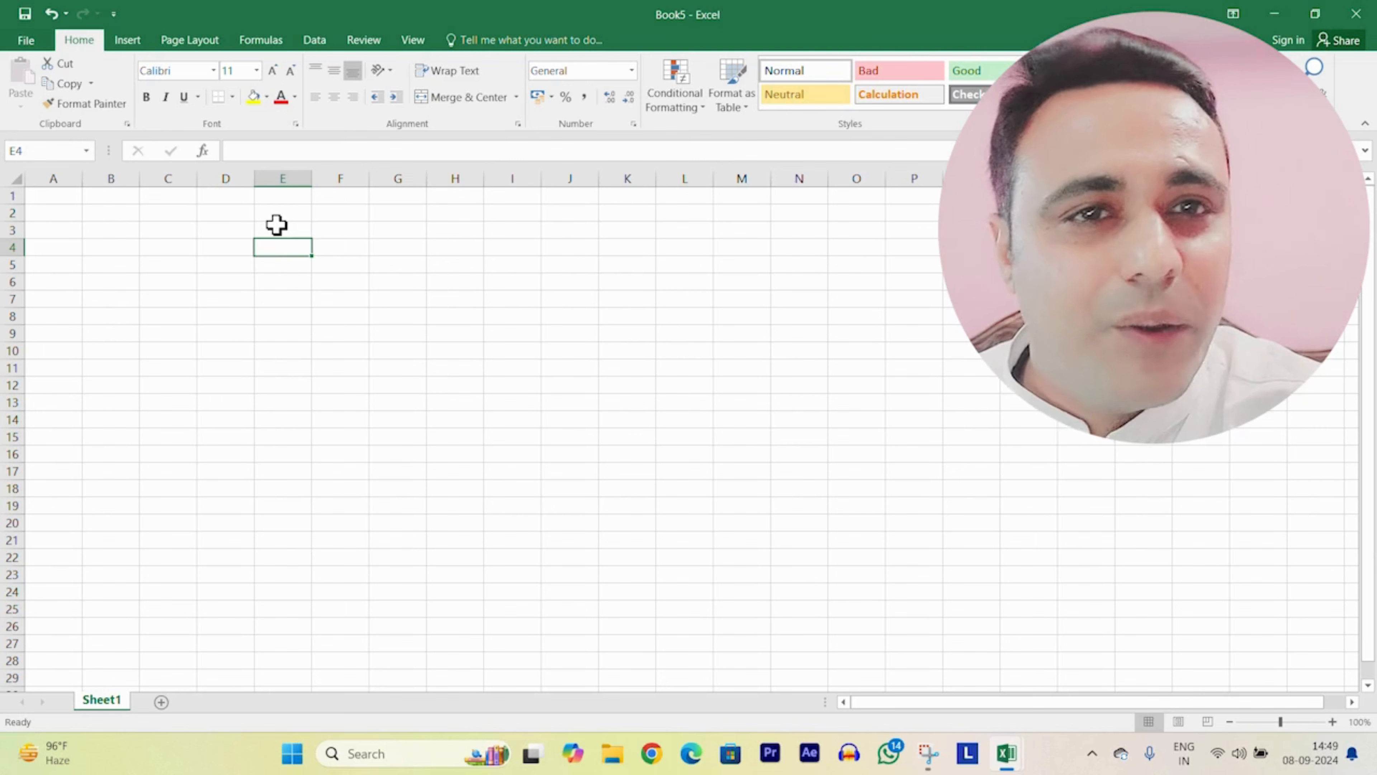
key("Down")
key("Down")
key("Down")
key("Down")
key("Down")
key("Down")
key("Down")
key("Down")
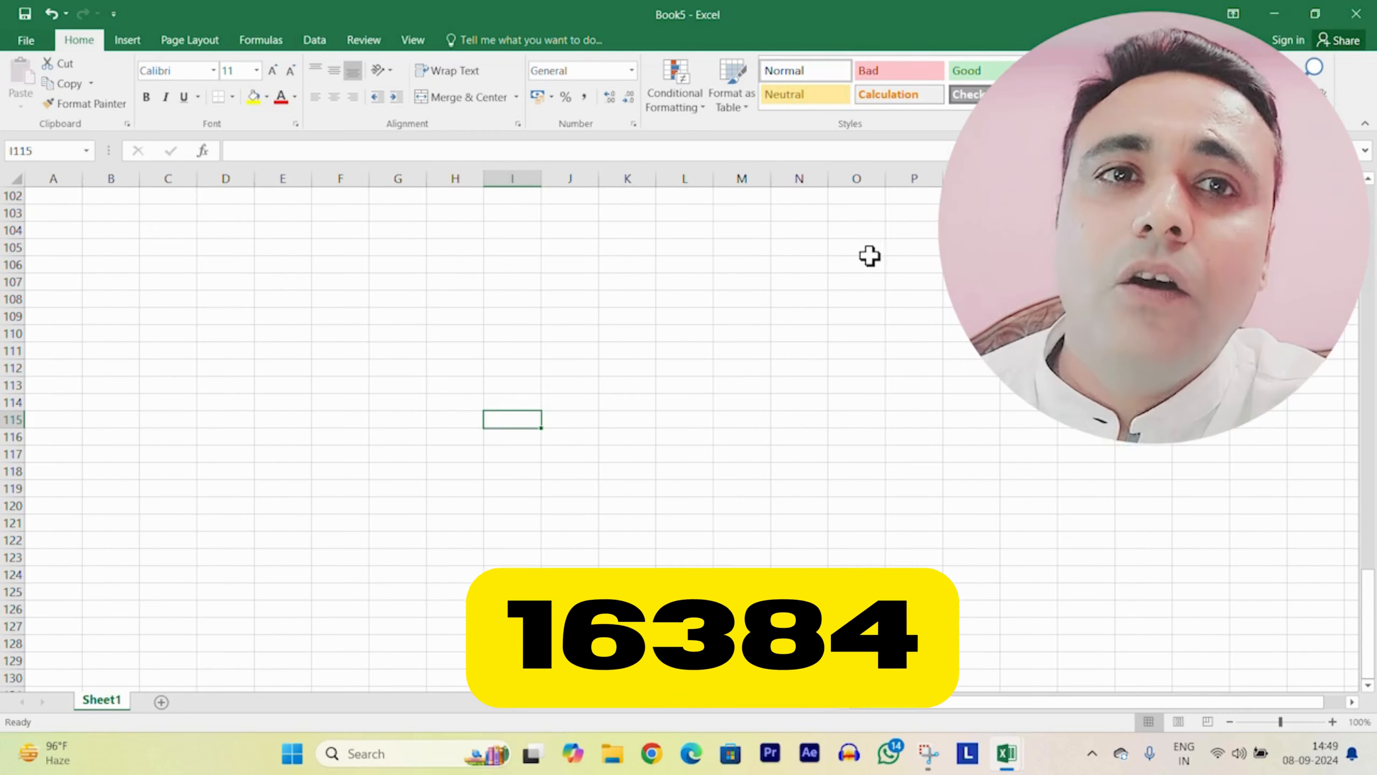
left_click_drag(380, 211, 395, 420)
left_click_drag(457, 216, 479, 441)
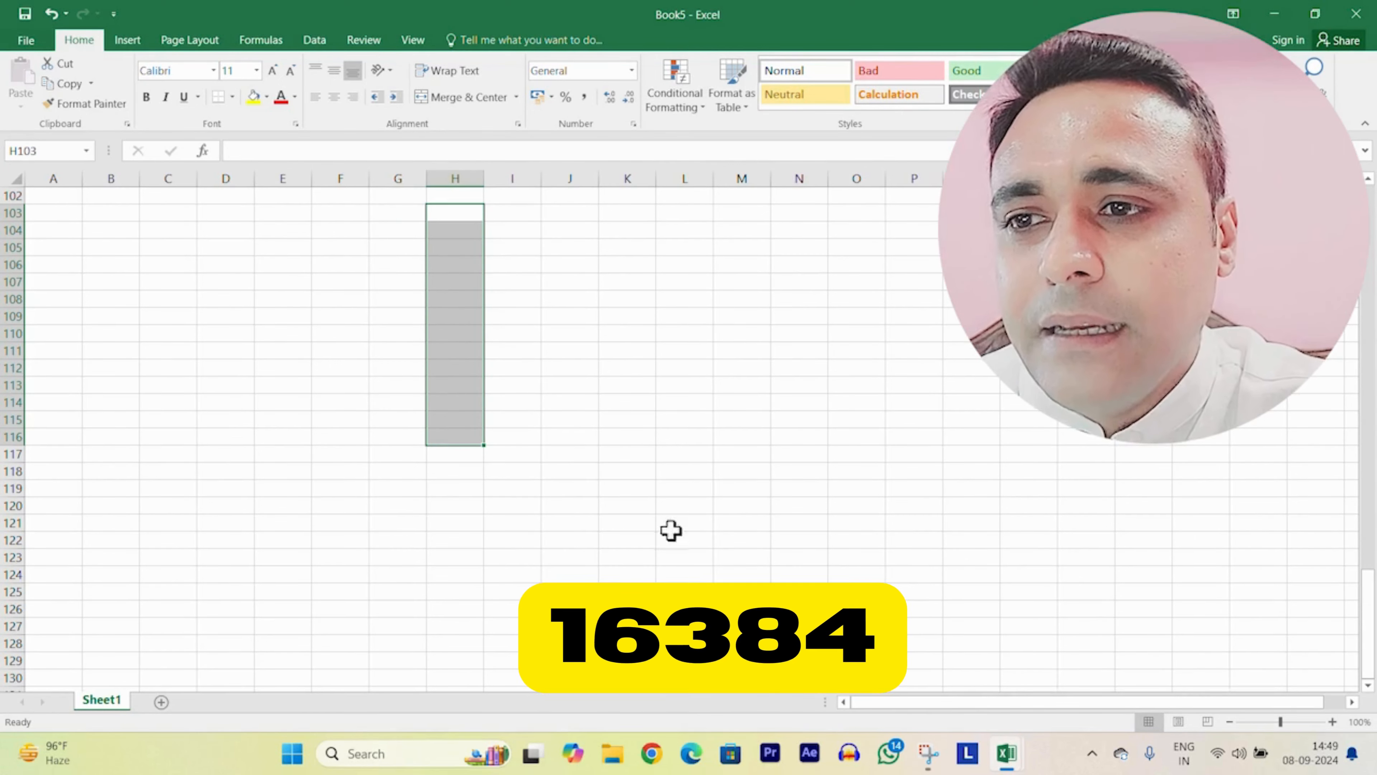
left_click(1087, 351)
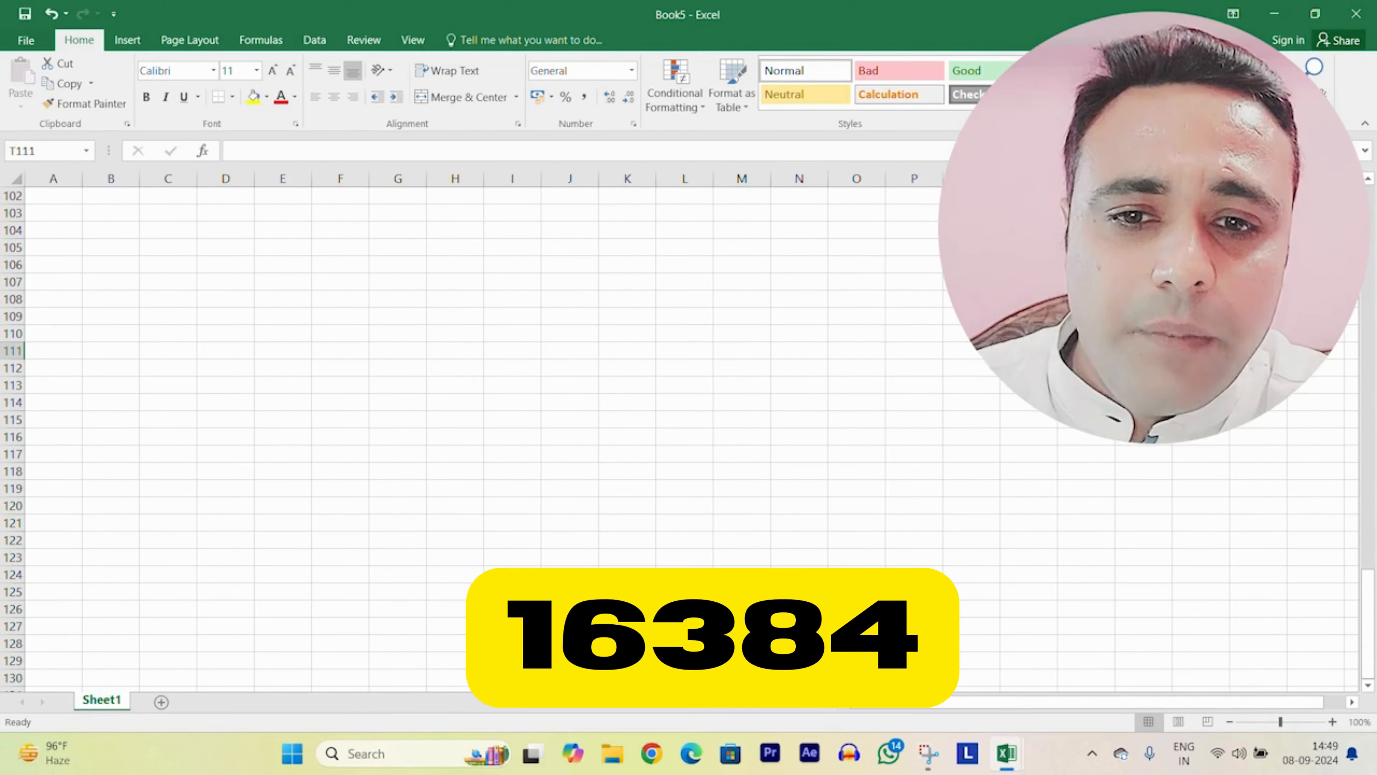
key("Right")
key("Right")
key("Right")
key("Right")
key("Right")
key("Right")
key("Right")
key("Right")
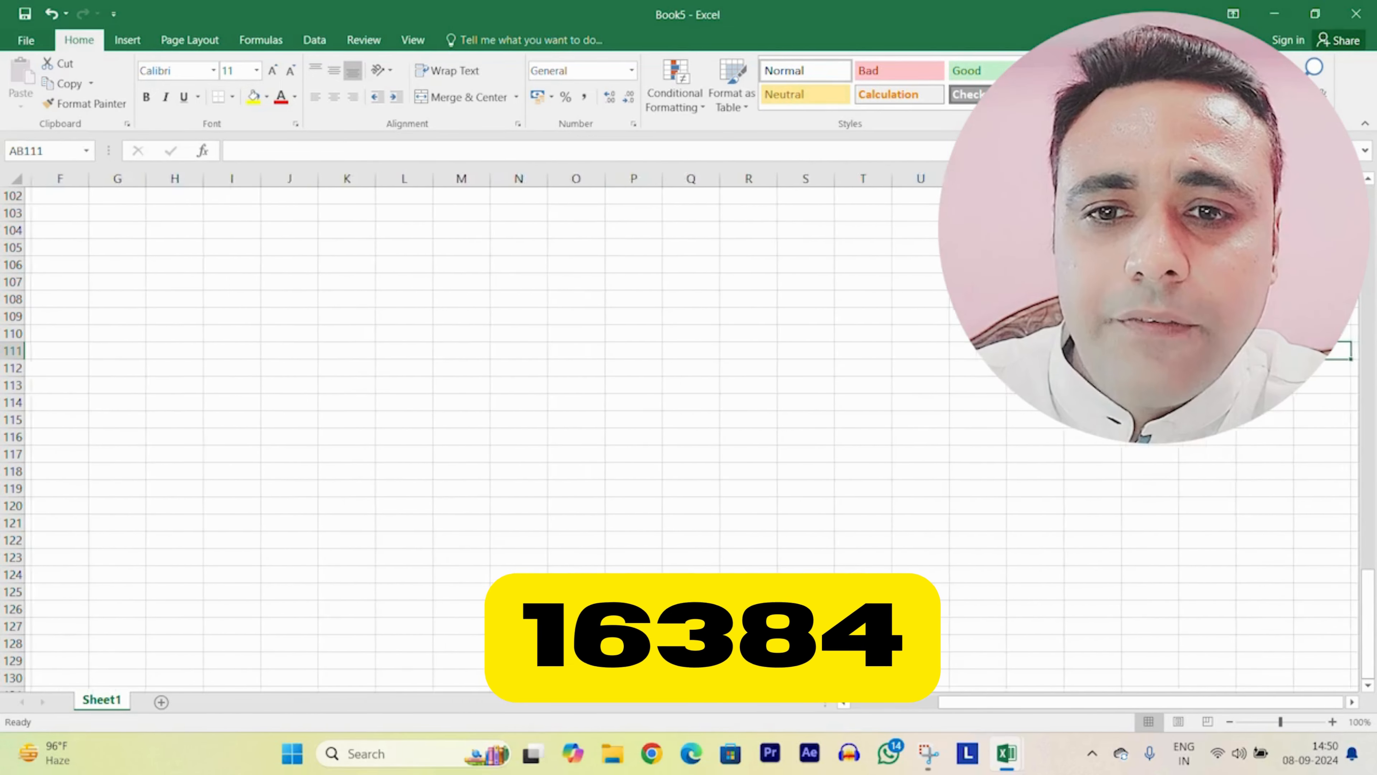
key("Right")
key("Right")
key("Right")
key("Right")
key("Right")
key("Right")
key("Right")
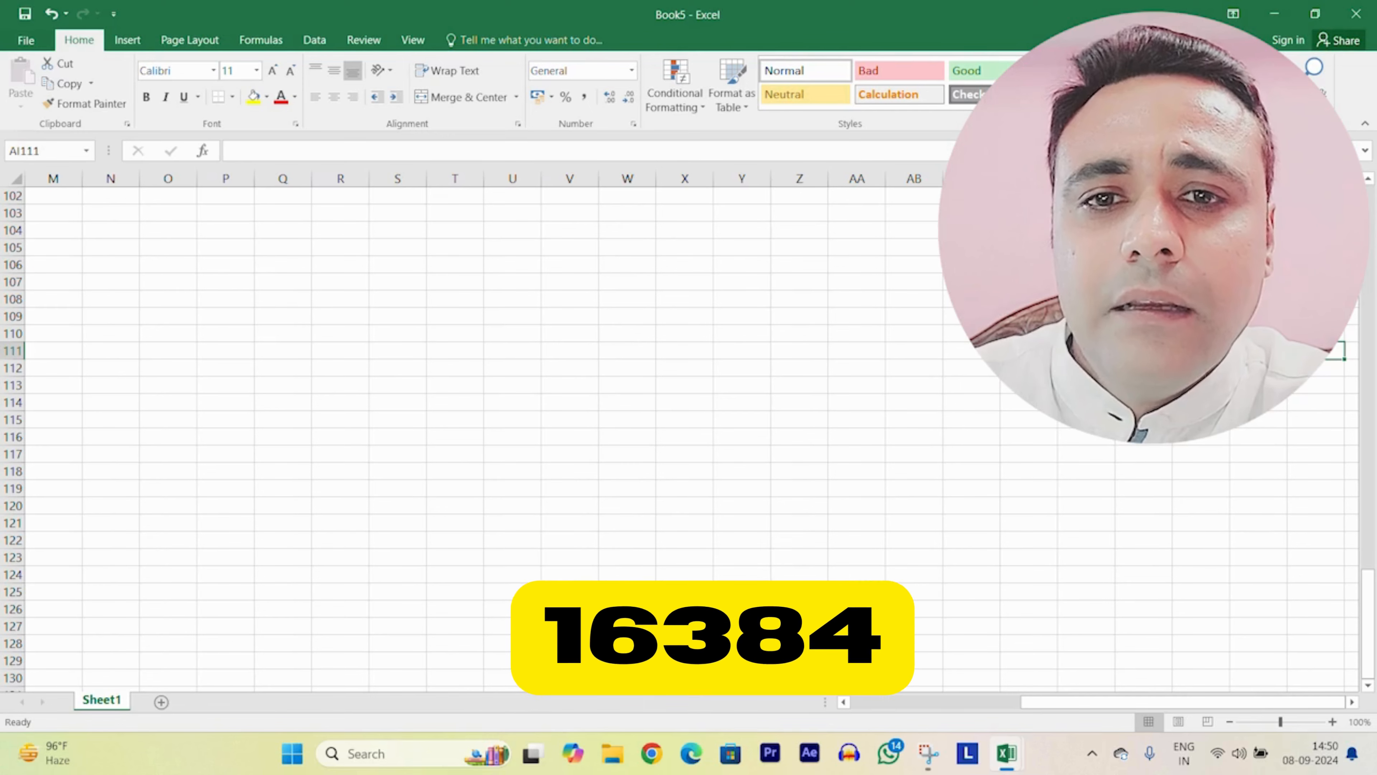
key("Left")
key("Left")
key("Left")
key("Left")
key("Left")
key("Left")
key("Left")
key("Left")
key("Left")
key("Left")
key("Left")
key("Left")
key("Down")
key("Down")
key("Down")
key("Down")
key("Down")
key("Down")
key("Down")
key("Down")
key("Down")
key("Down")
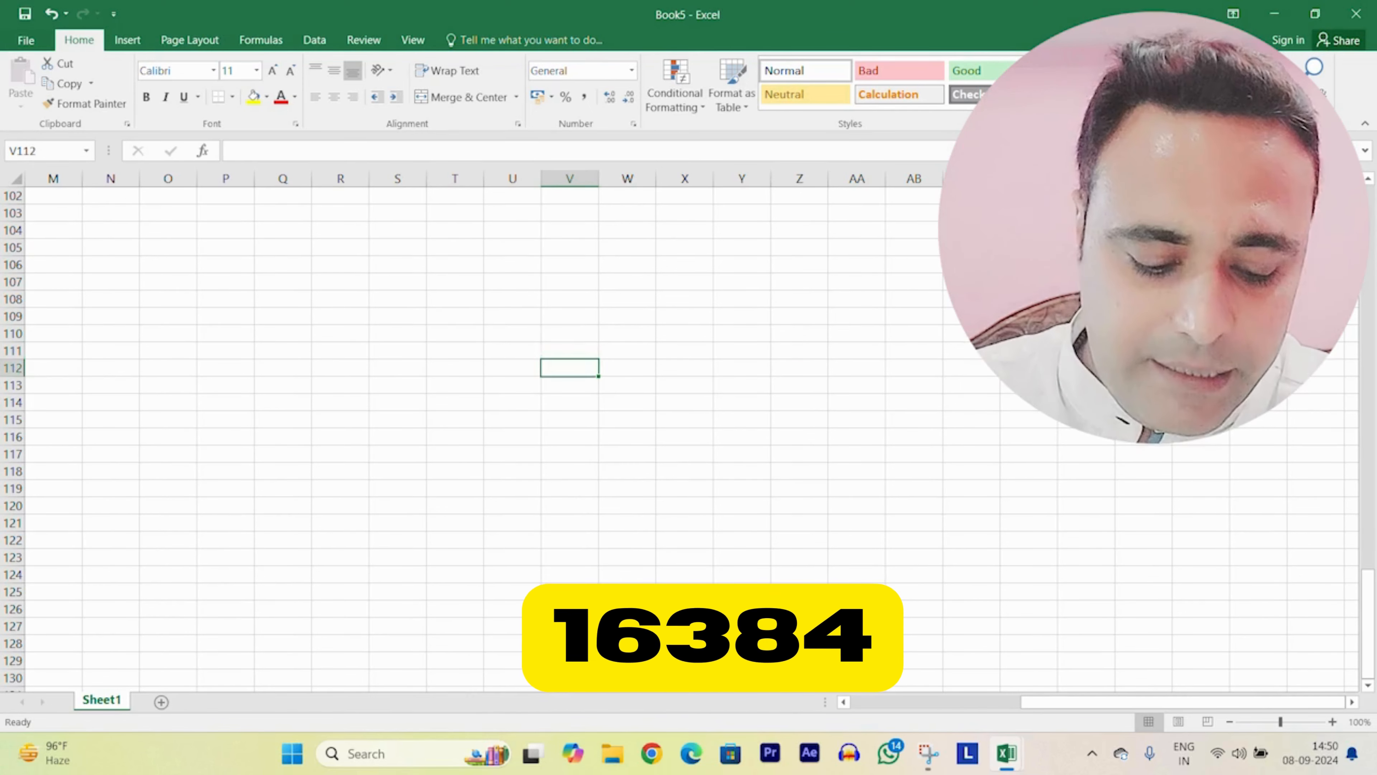
key("Down")
key("Down")
key("Down")
key("Down")
key("Down")
key("Down")
key("Down")
key("Down")
key("Down")
key("Down")
key("Down")
key("Down")
key("Down")
key("Down")
key("Down")
key("Down")
key("Down")
key("Down")
key("Down")
key("Down")
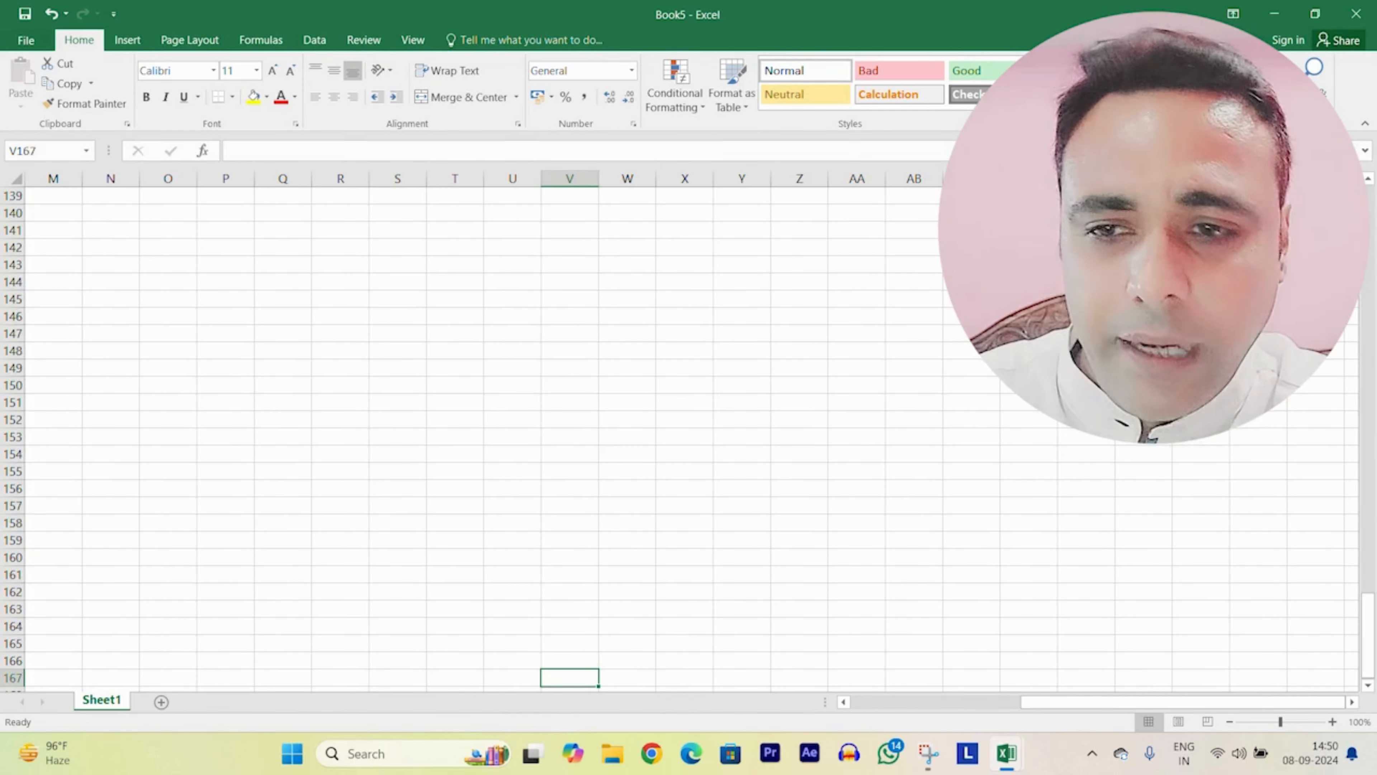
left_click(556, 415)
scroll(584, 379, "up", 1)
scroll(584, 379, "up", 16)
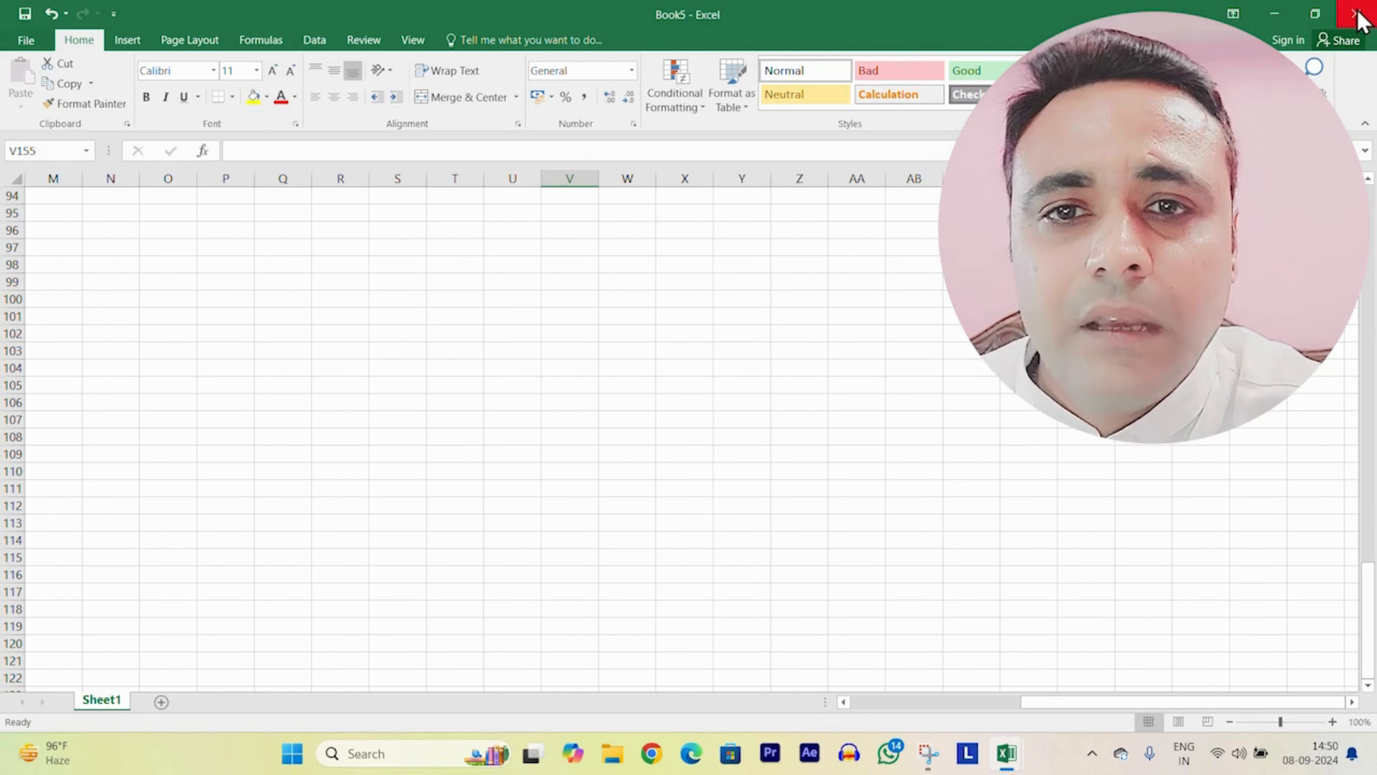
left_click(1316, 14)
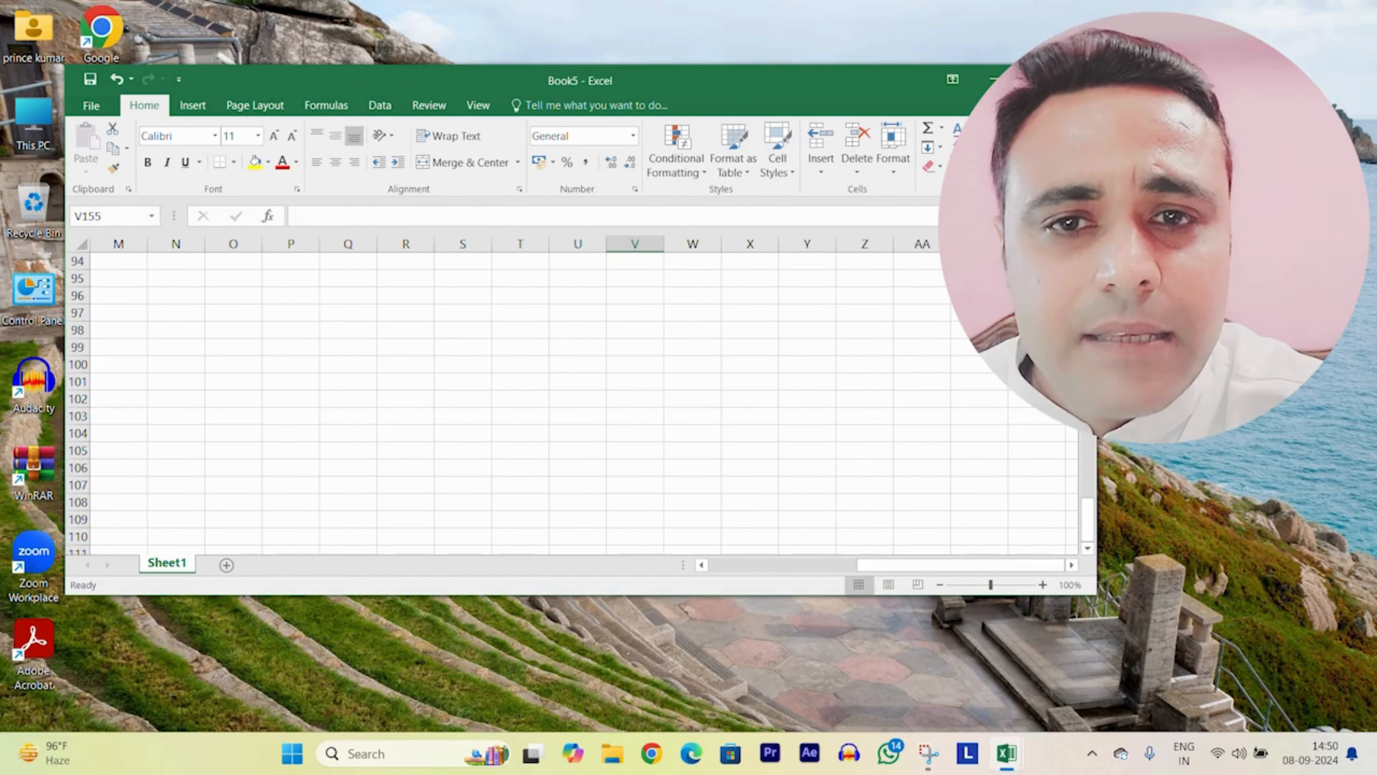
left_click(1035, 80)
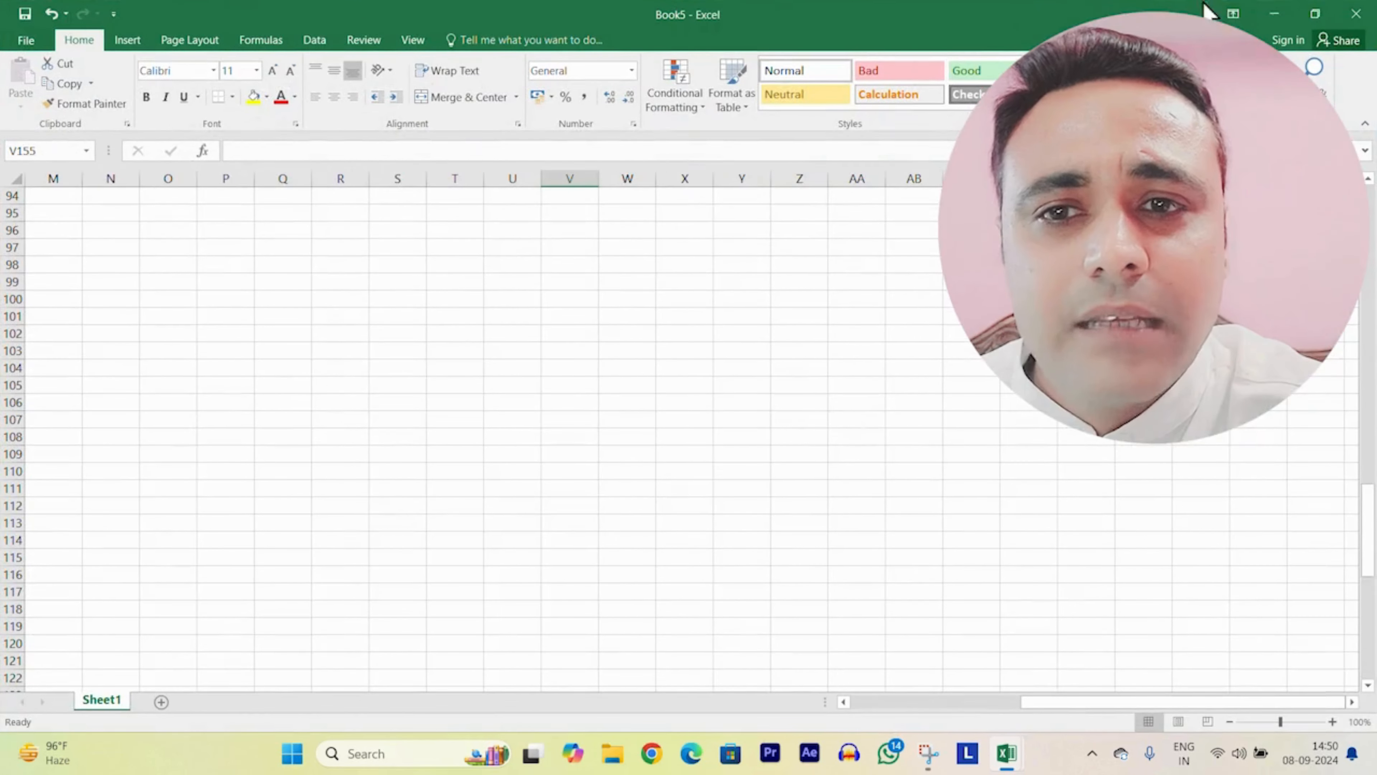
left_click(1274, 16)
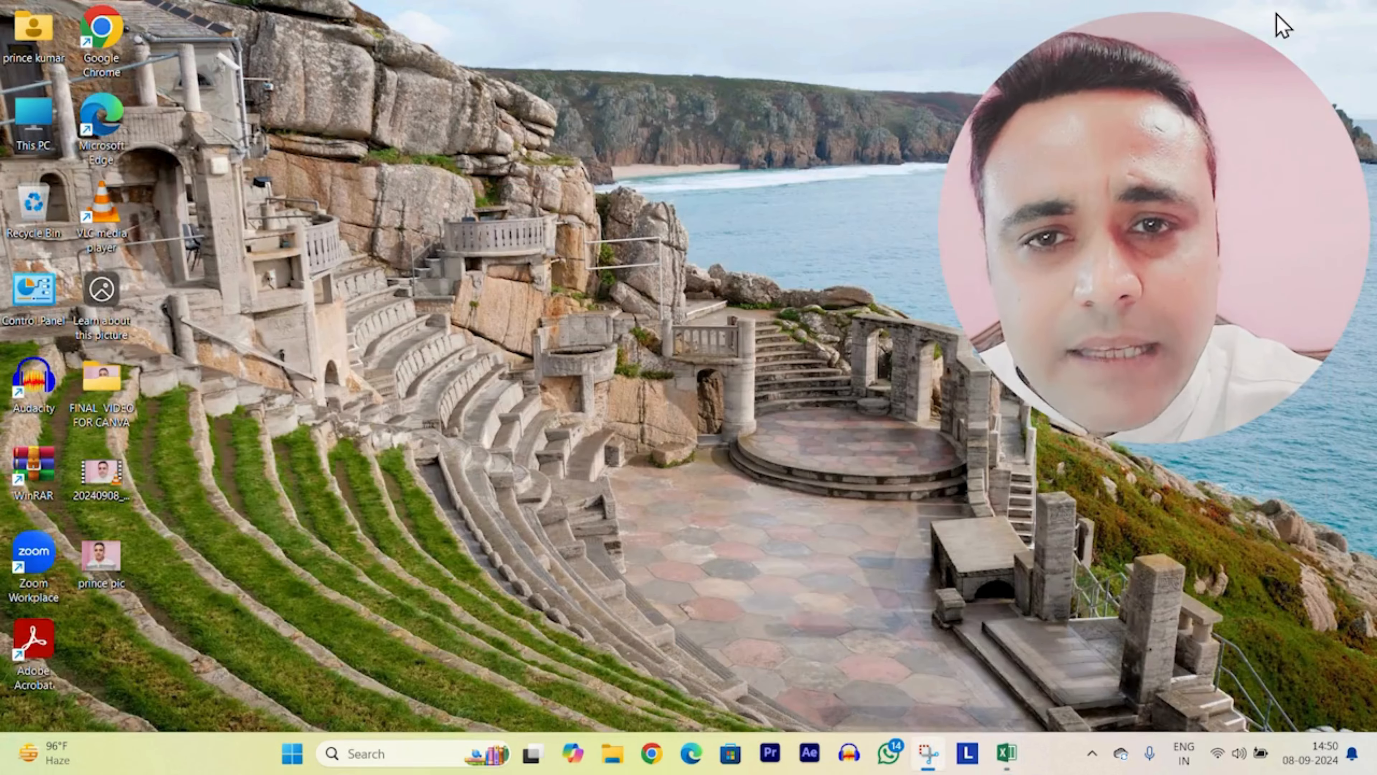
mouse_move(1010, 751)
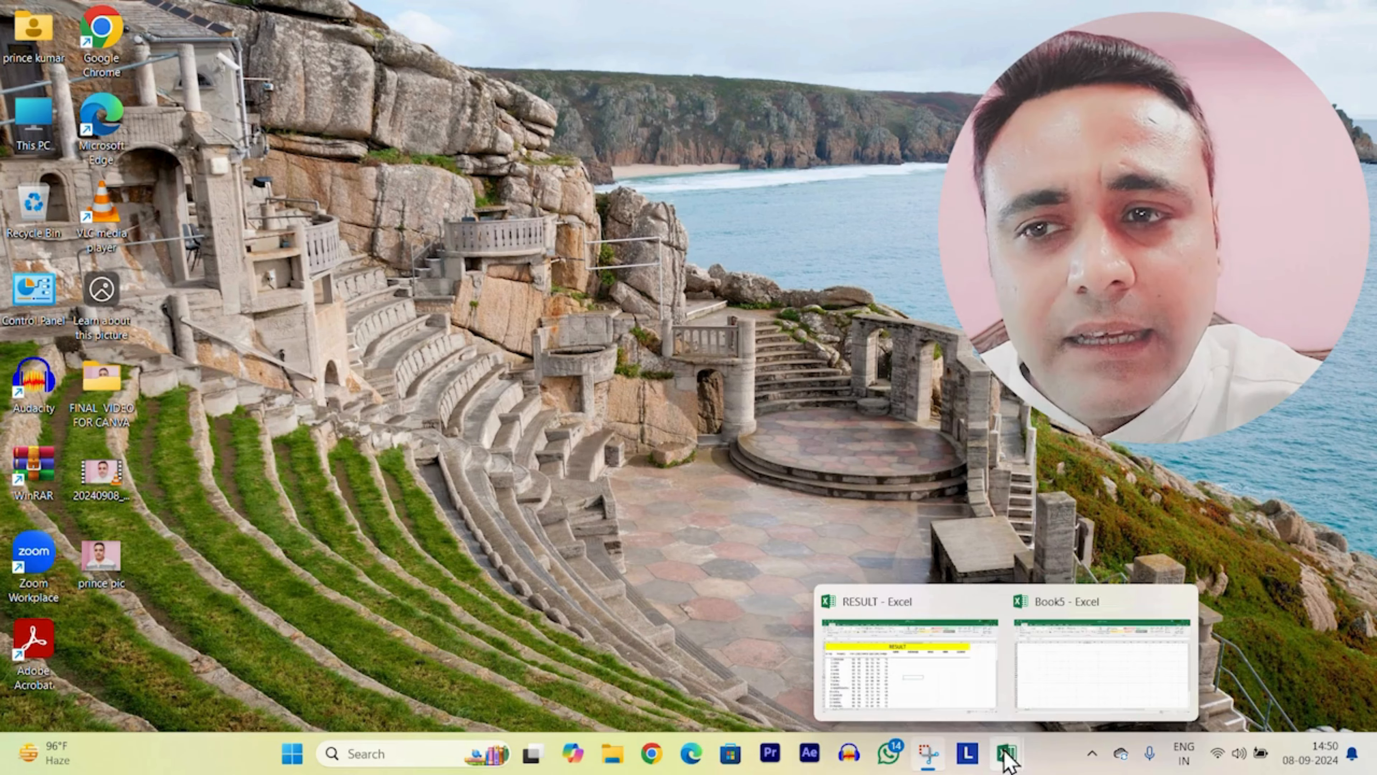
left_click(1083, 671)
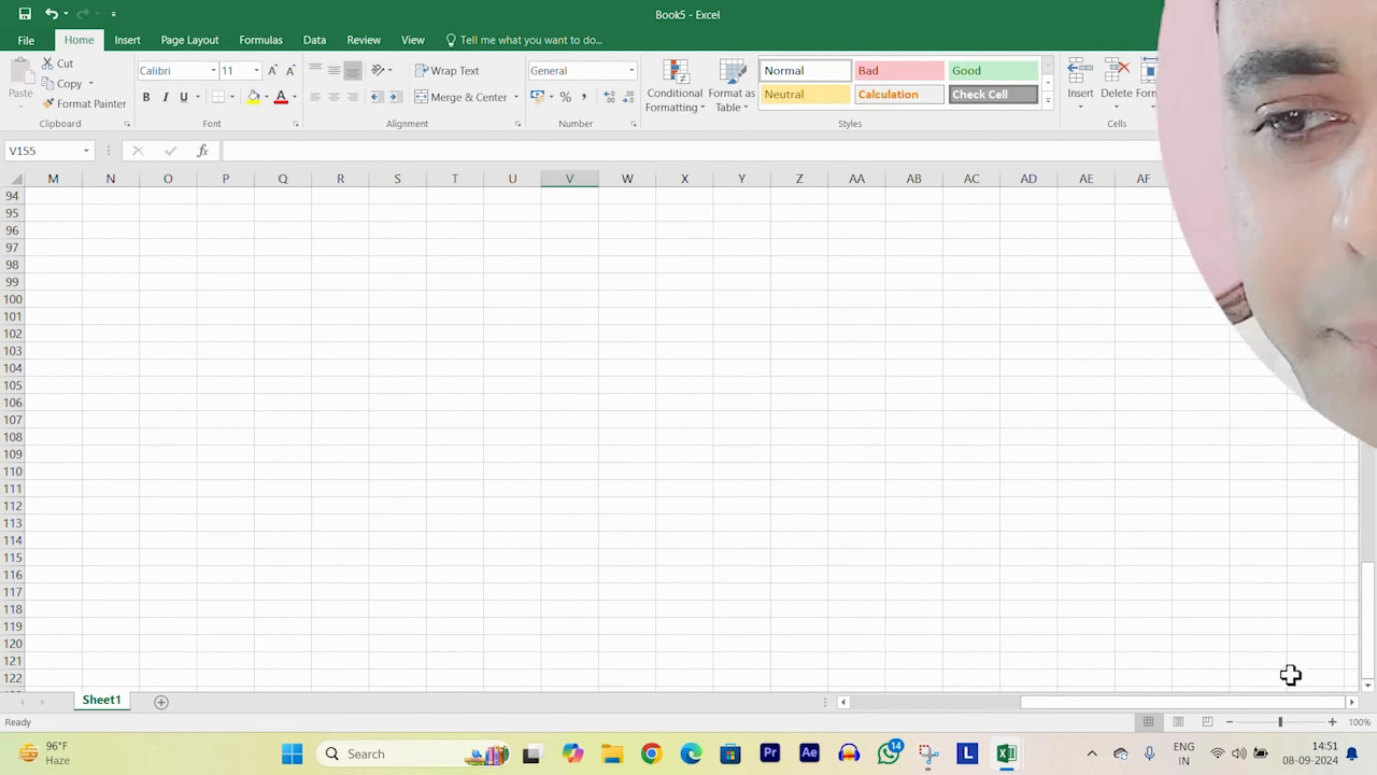
left_click(1333, 722)
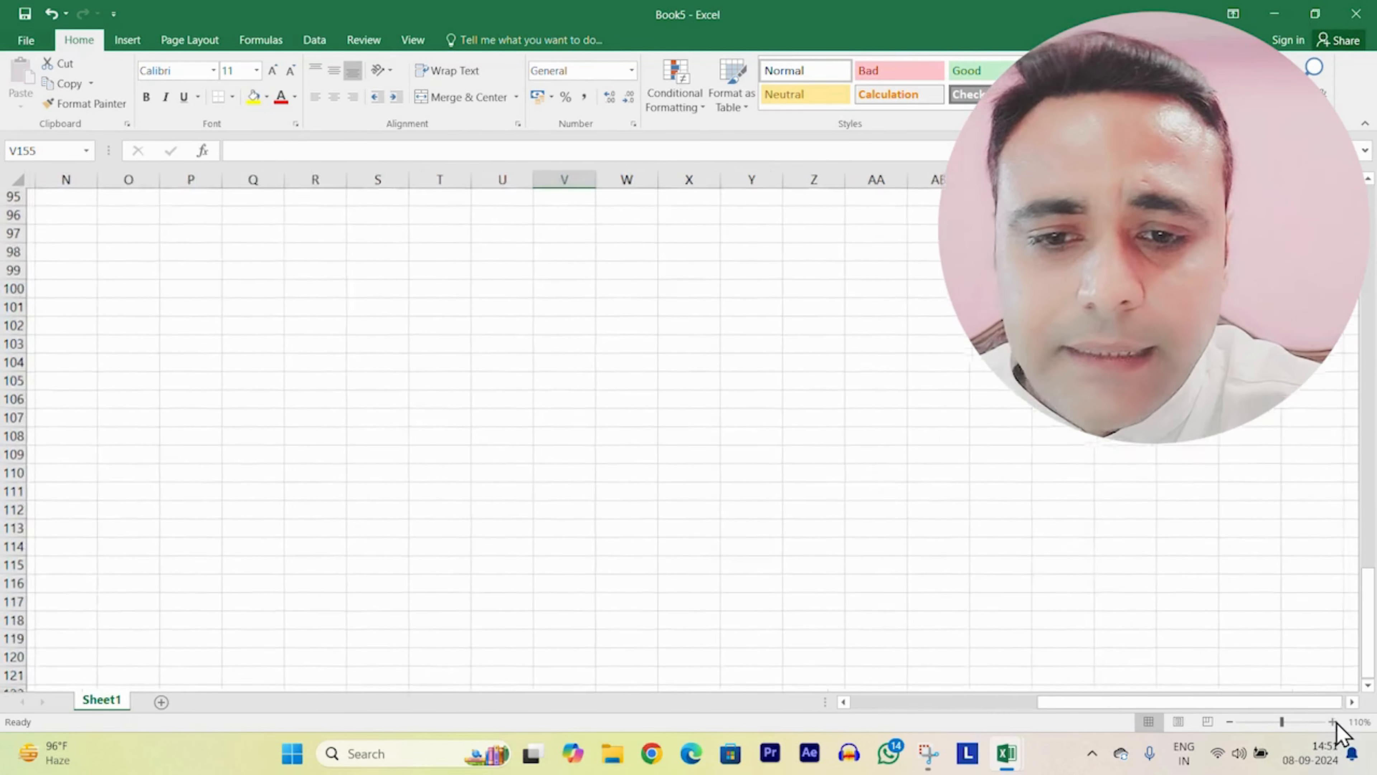
left_click(1334, 722)
left_click(1335, 722)
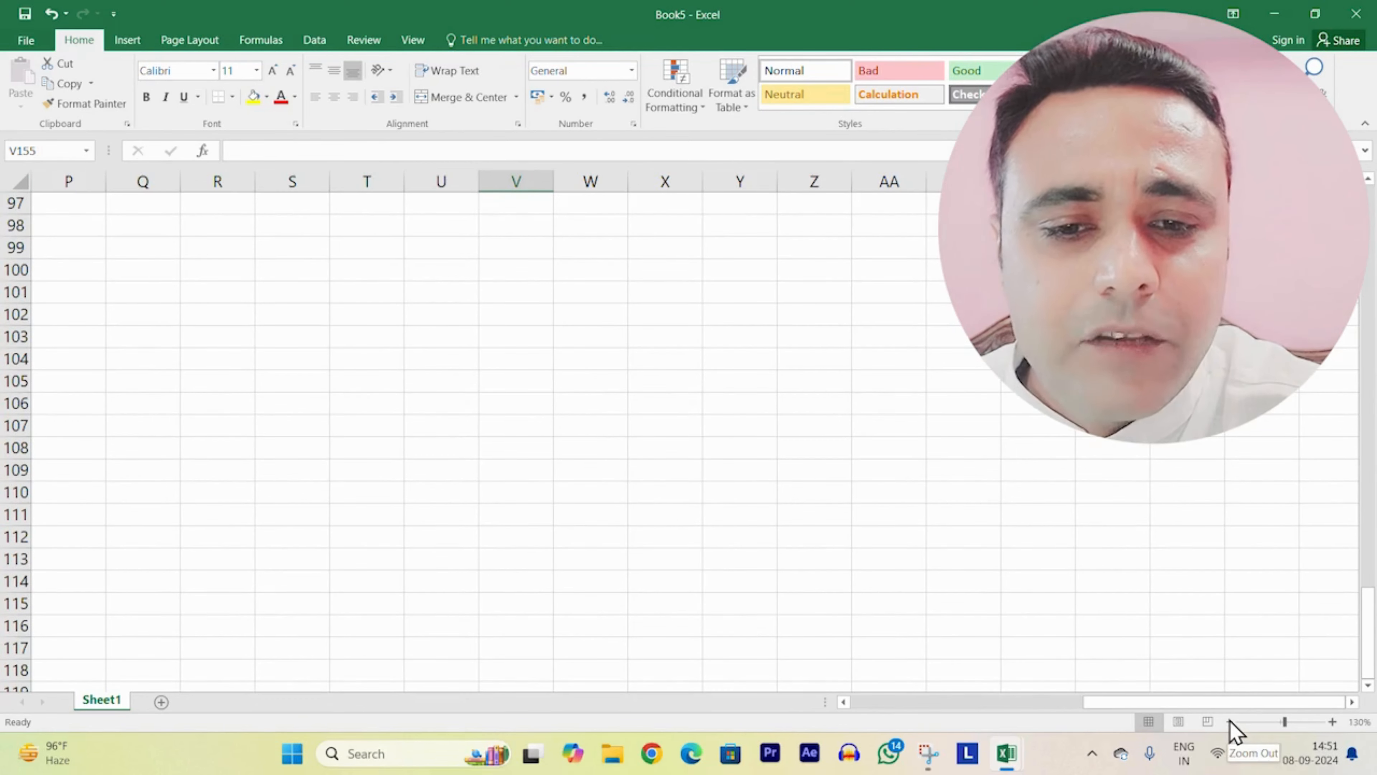
left_click(1230, 722)
left_click(1230, 721)
left_click(1230, 722)
left_click(1230, 722)
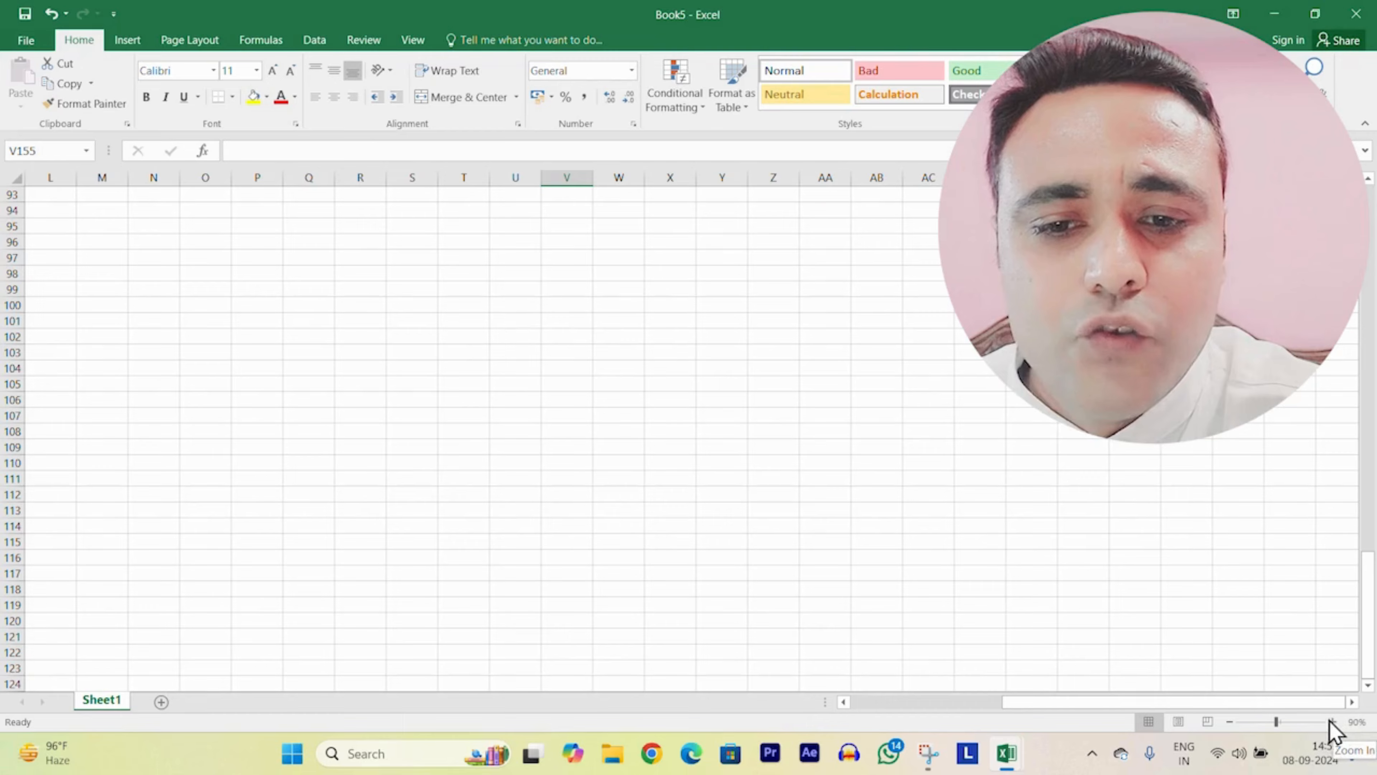
left_click(1333, 722)
left_click(1333, 721)
left_click(1333, 722)
left_click(1333, 722)
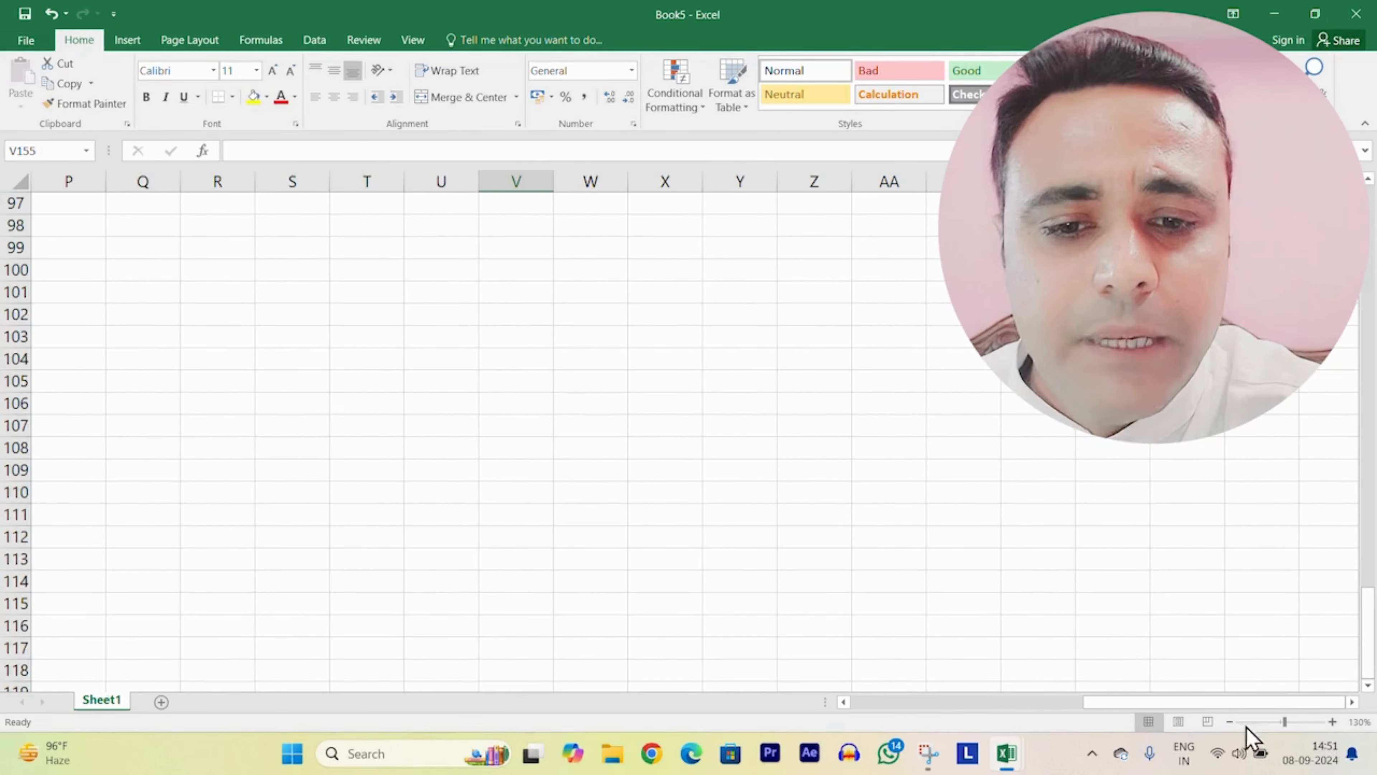
left_click(1230, 722)
left_click(1230, 722)
left_click(1230, 722)
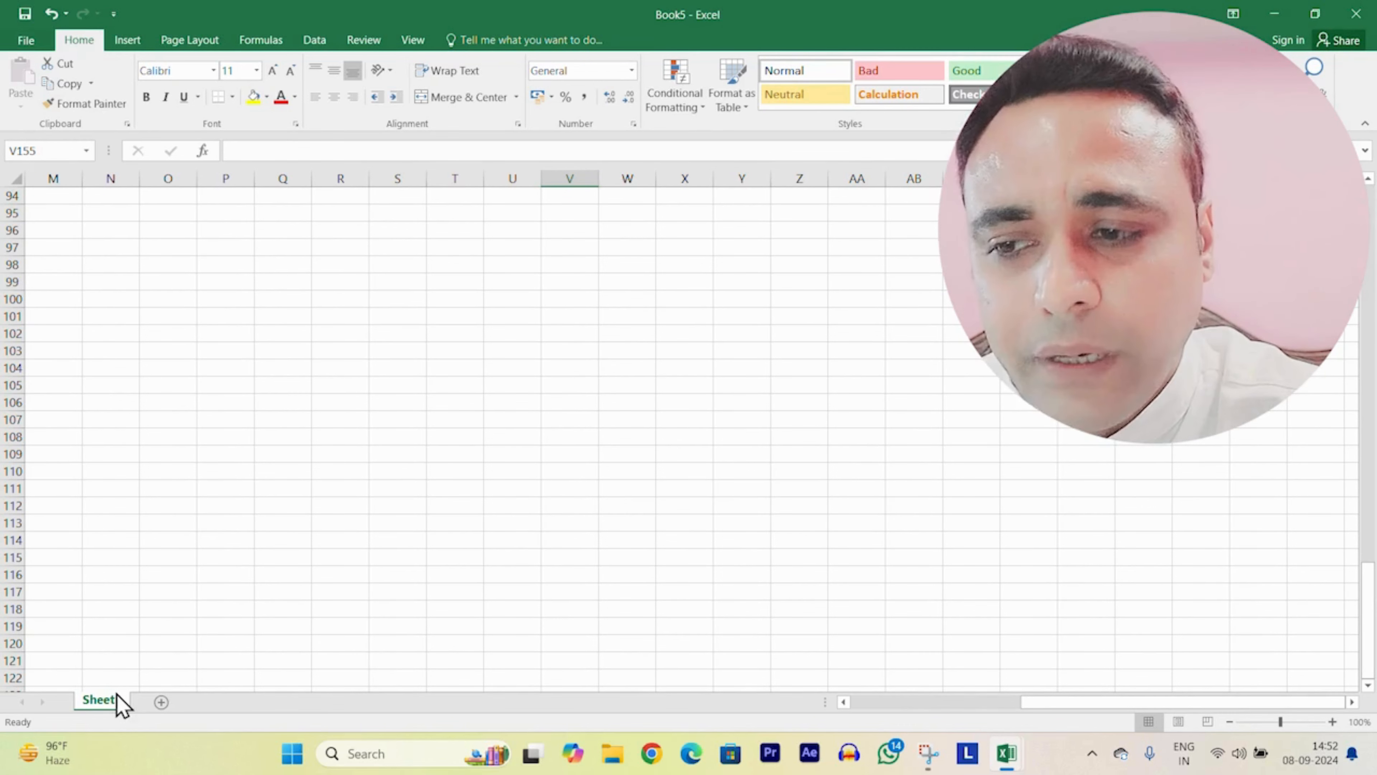
Step: Add worksheets Sheet2 and Sheet3 to Book5, then begin editing cell A1
left_click(161, 702)
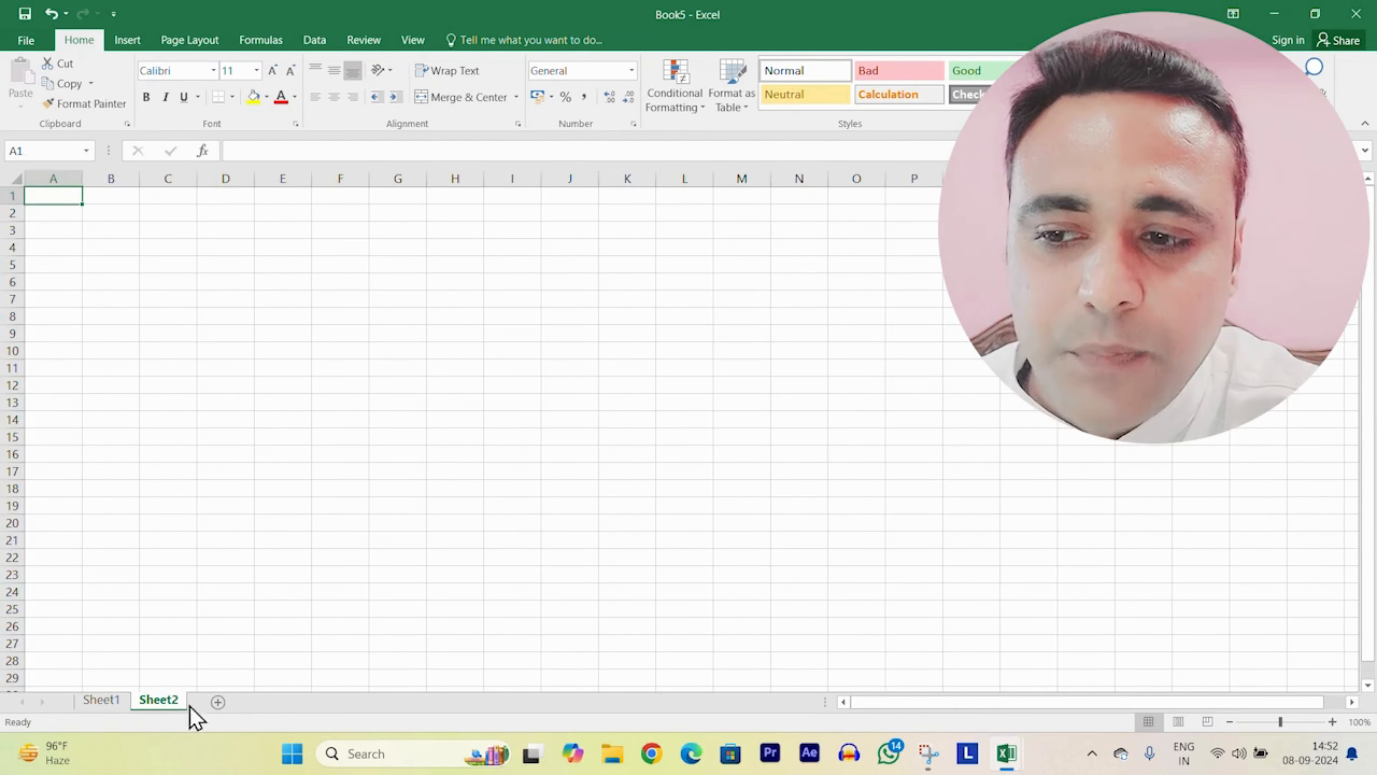
left_click(219, 702)
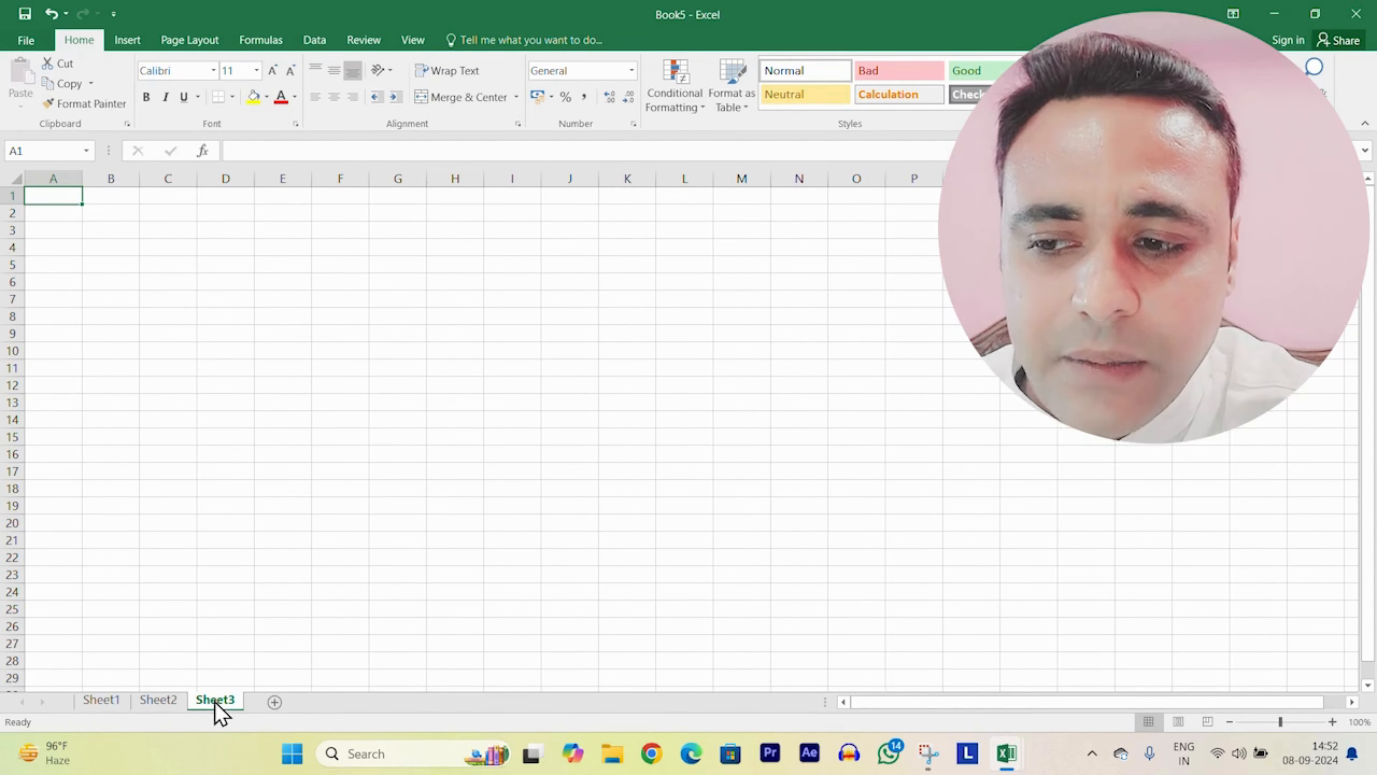
left_click(225, 150)
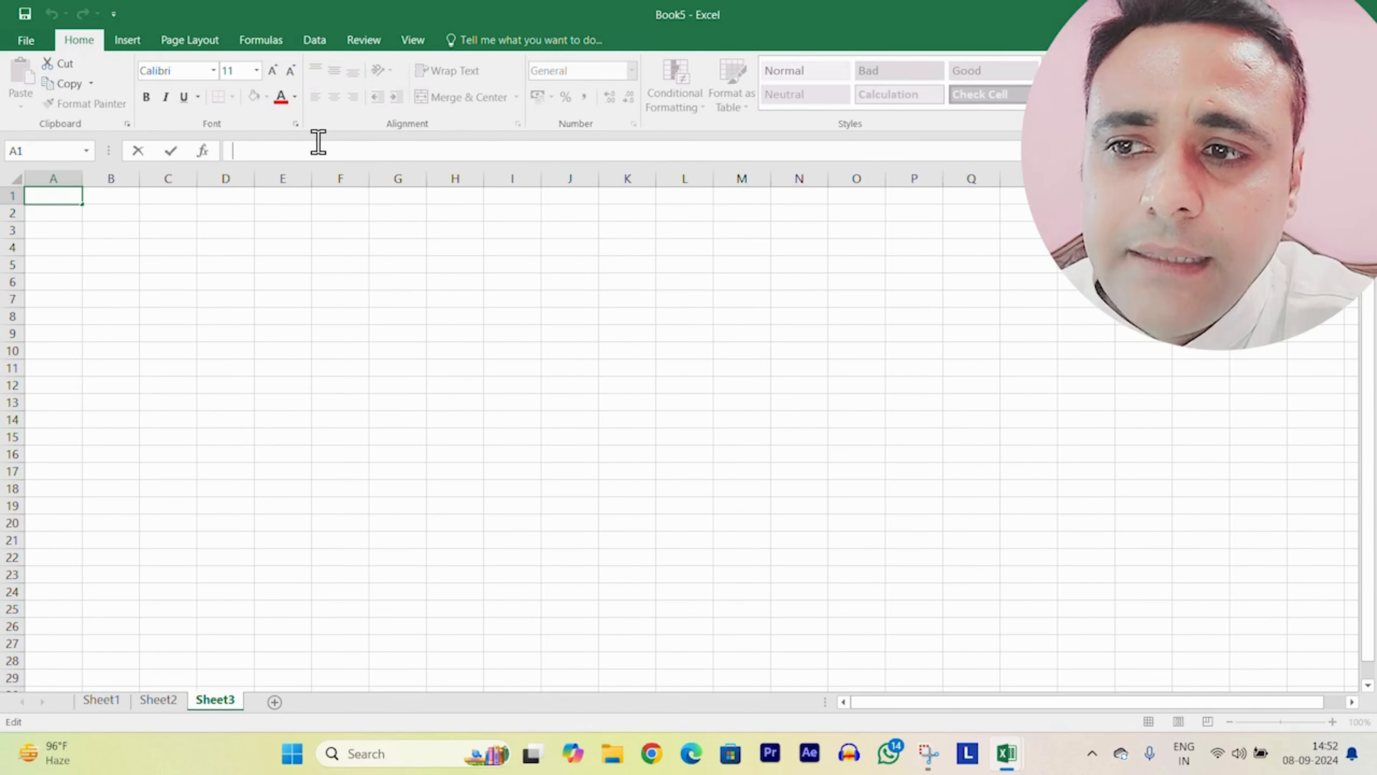
Step: Start an = entry in F5, cancel it, and switch to the RESULT workbook
left_click(342, 260)
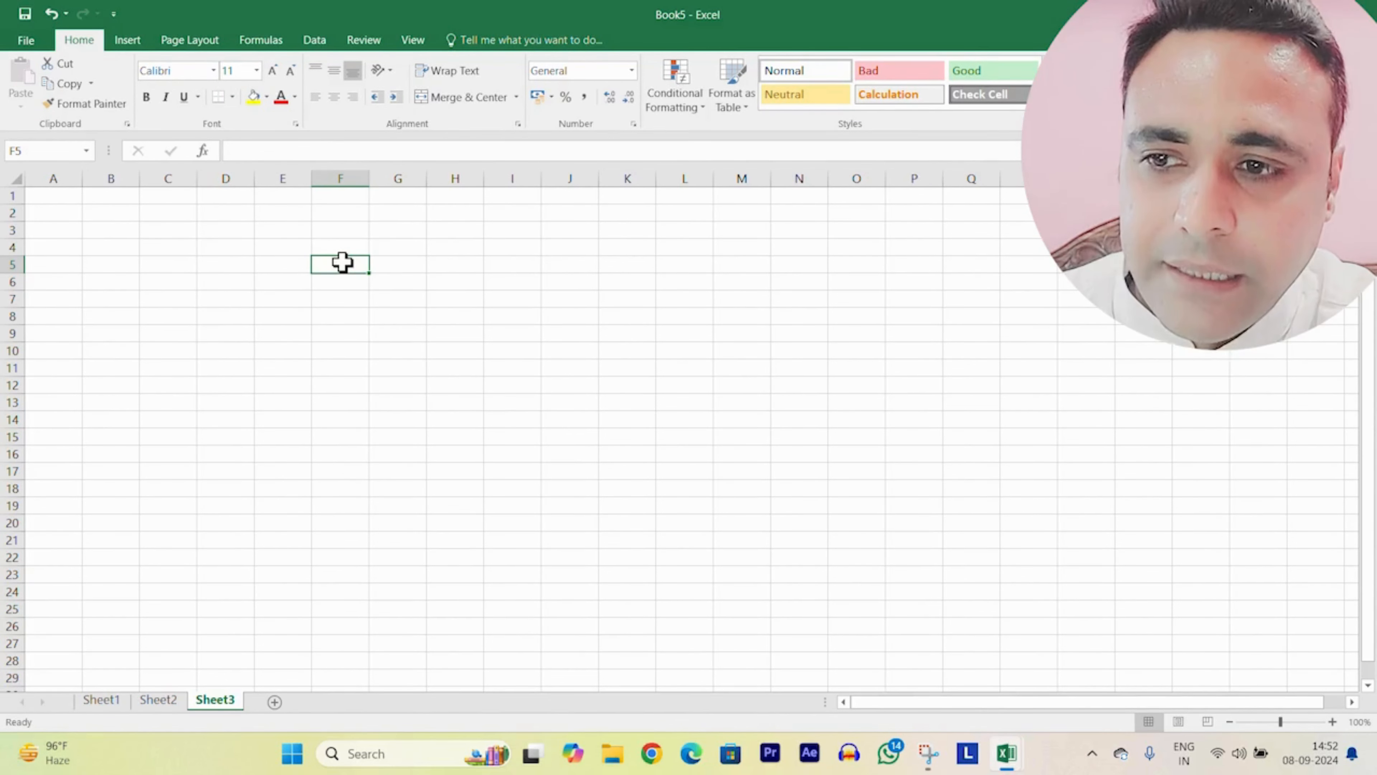
type("=")
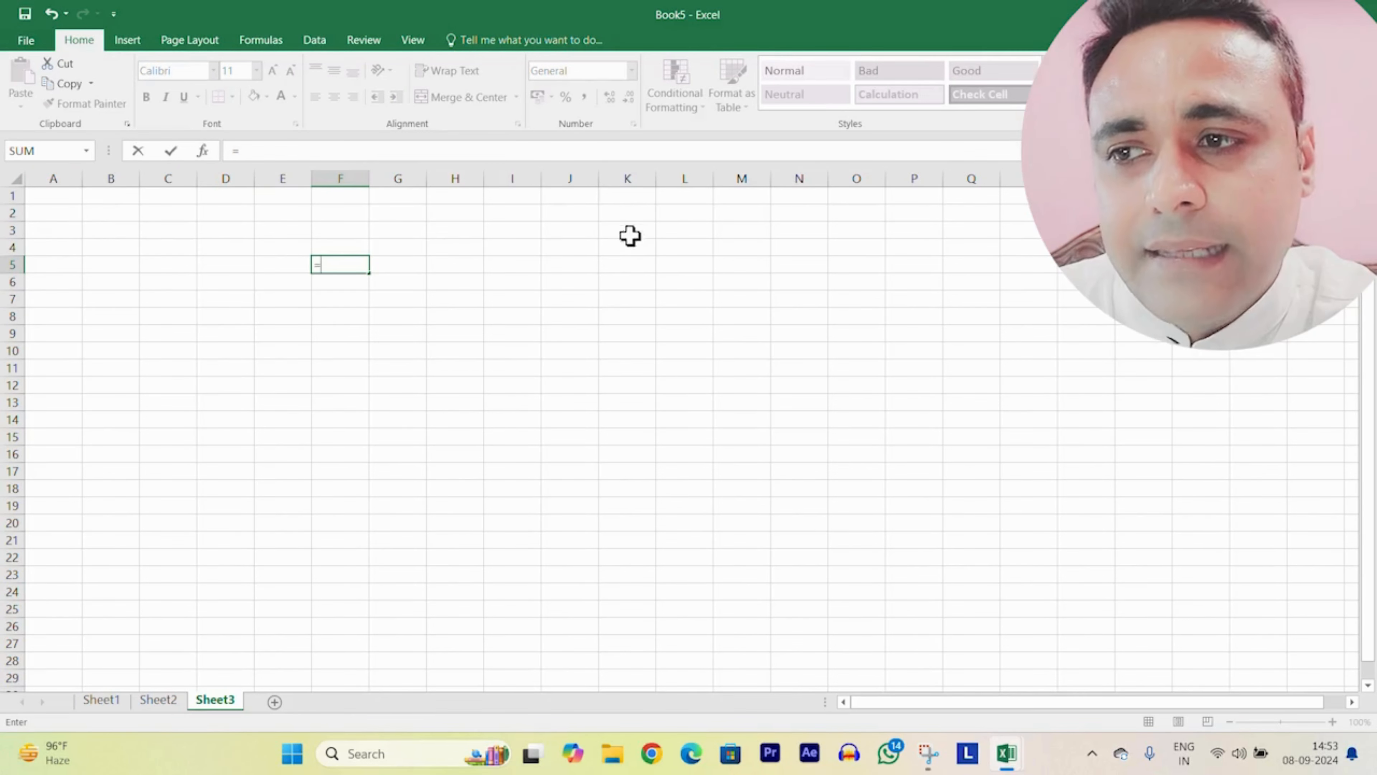
key("Escape")
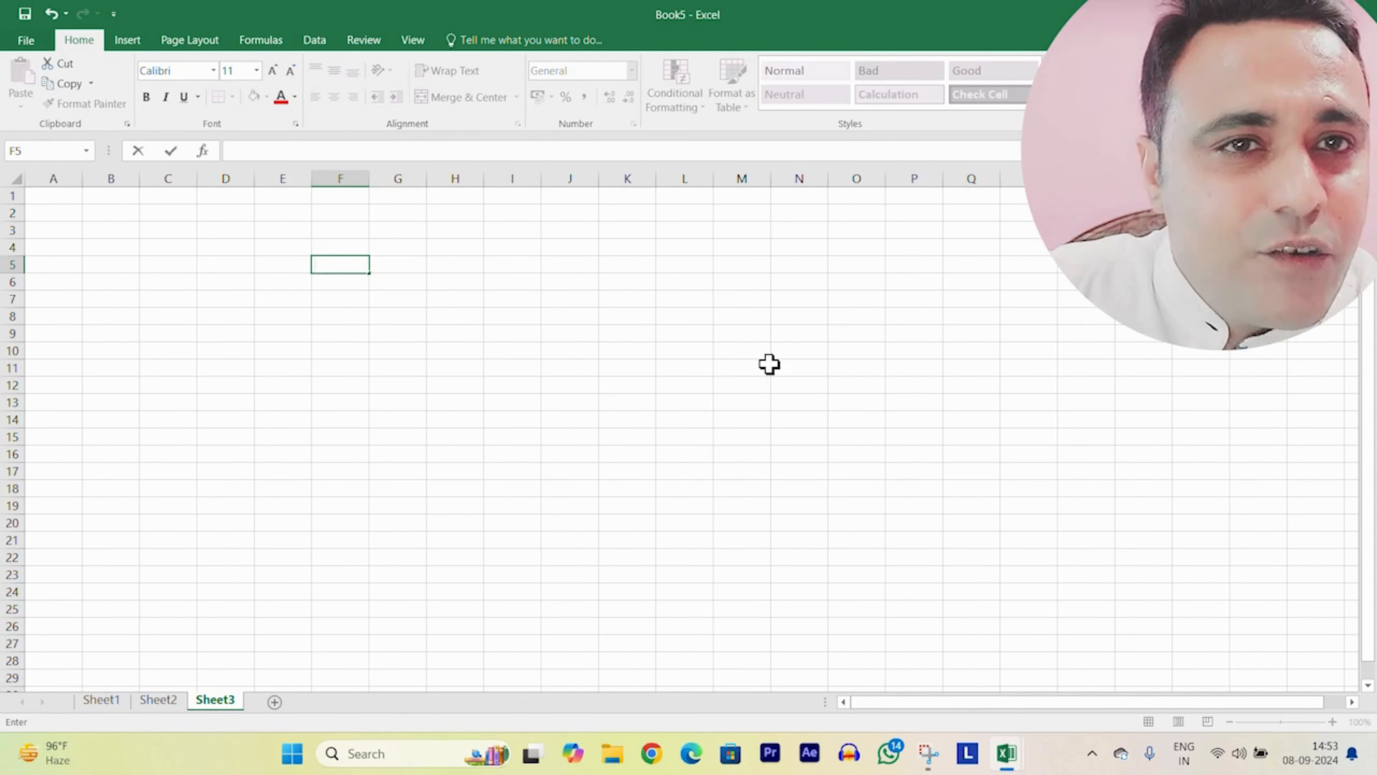
mouse_move(1006, 753)
left_click(924, 663)
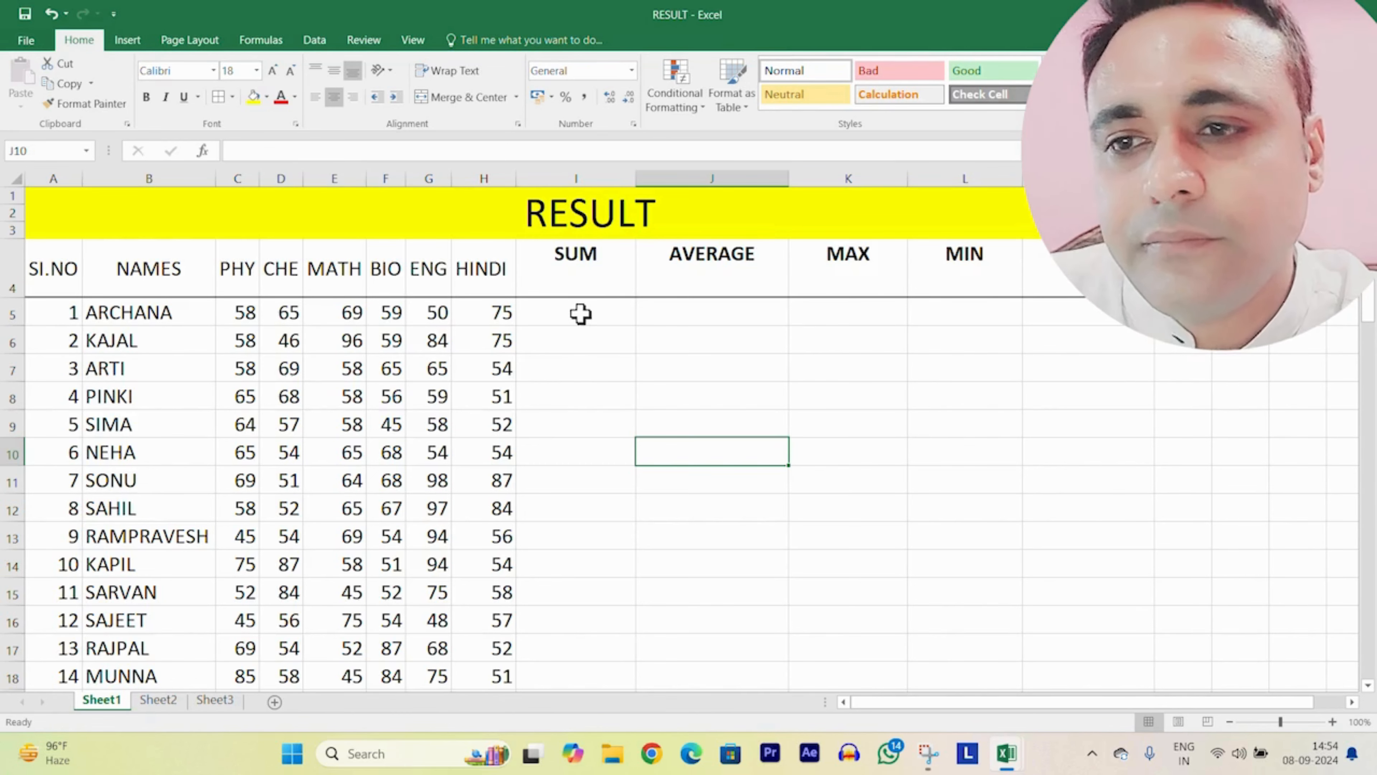
left_click(1095, 507)
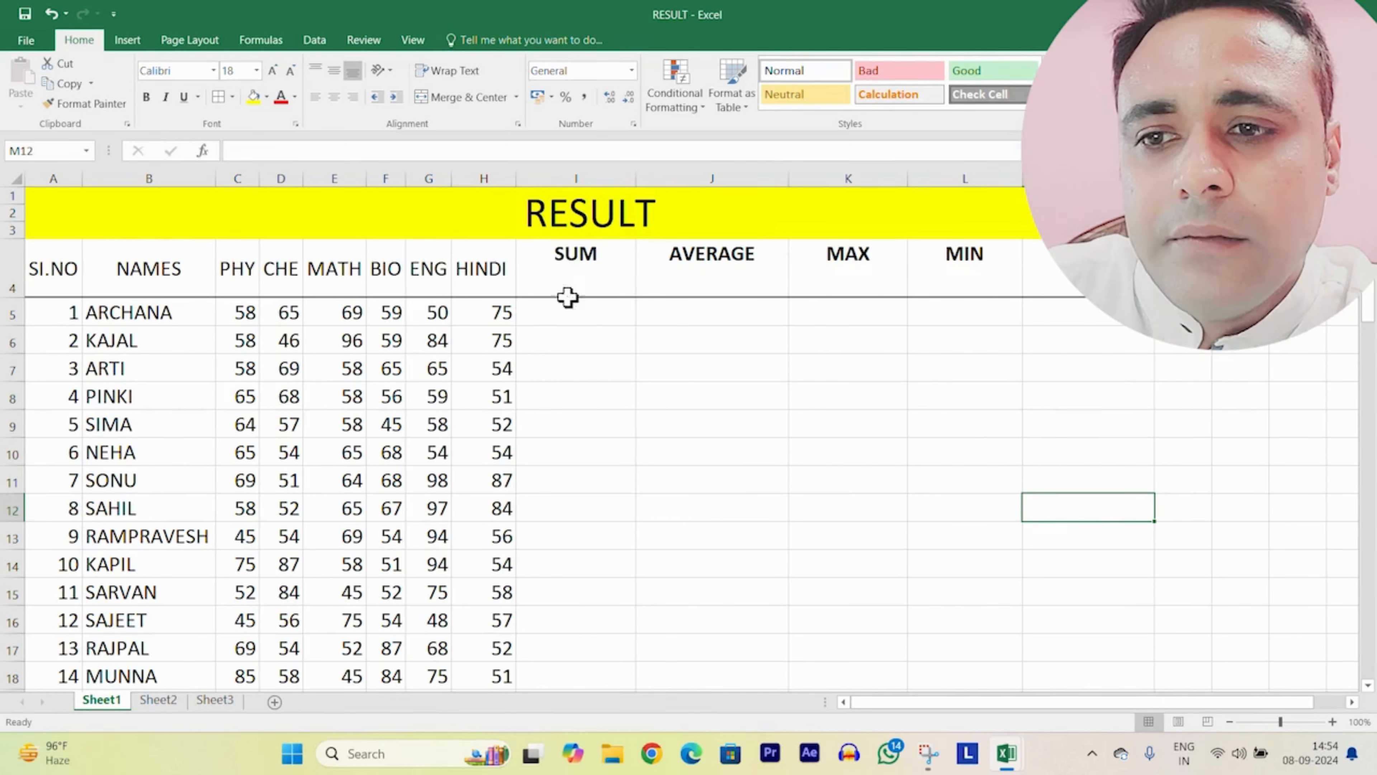
left_click(571, 313)
left_click(705, 425)
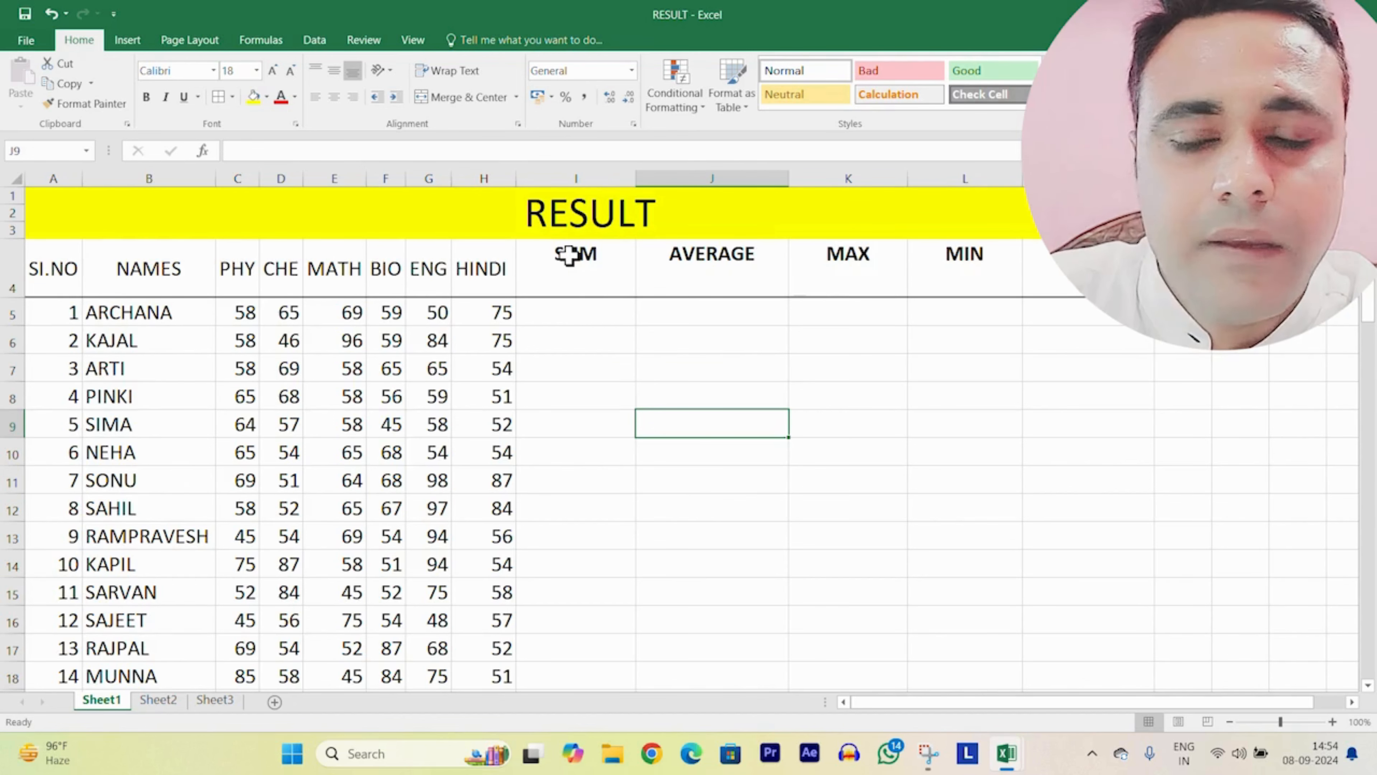
left_click(559, 318)
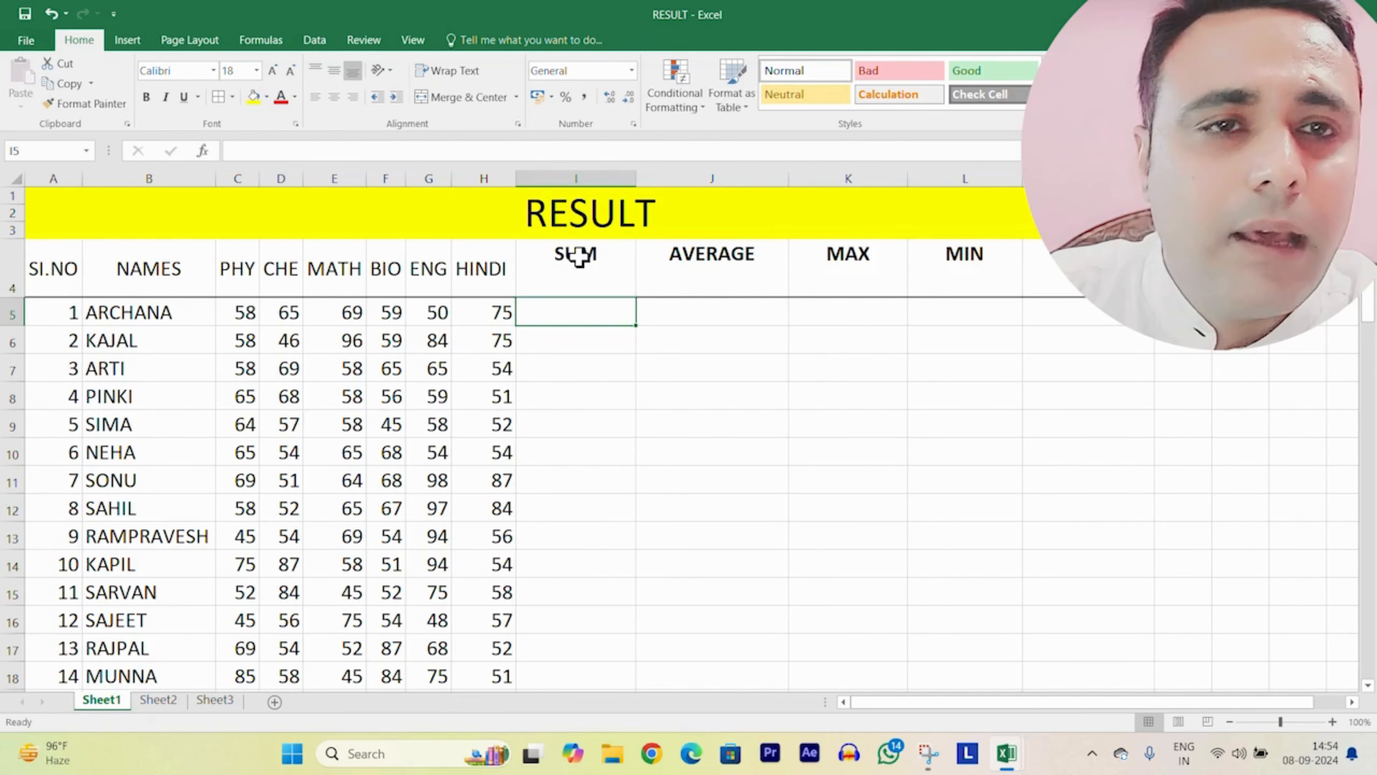
Step: Enter =SUM(C5:H5) in I5 to total the first student's marks, giving 376
type("=SUM(")
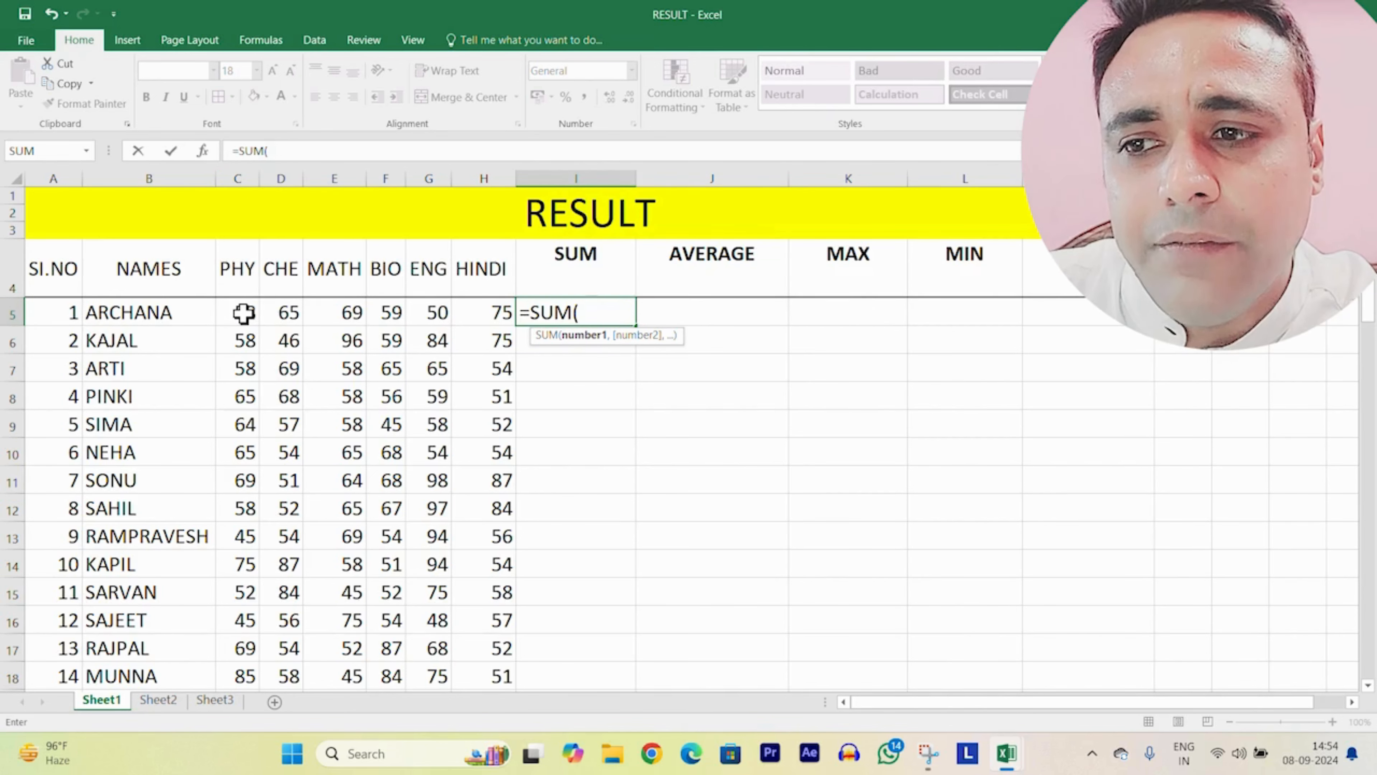
type("C5:")
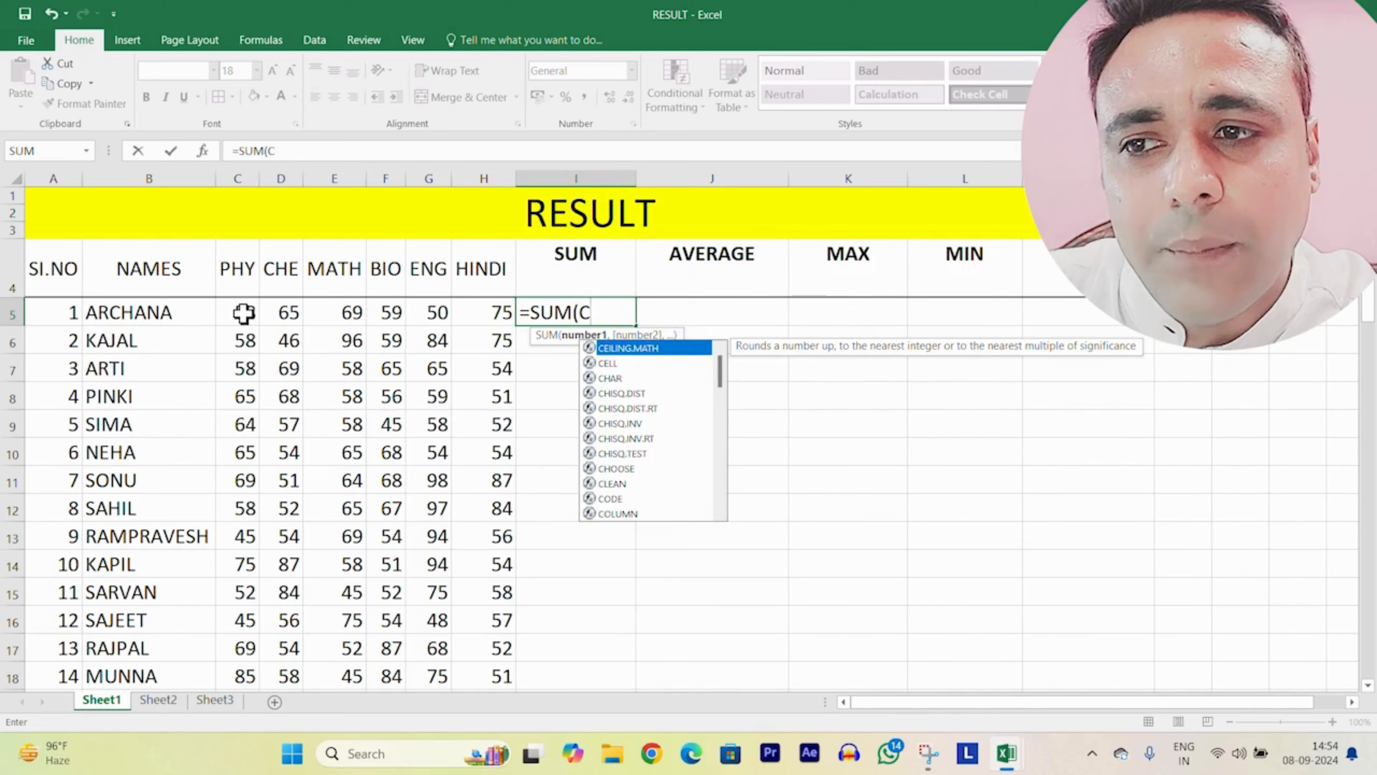
left_click(491, 308)
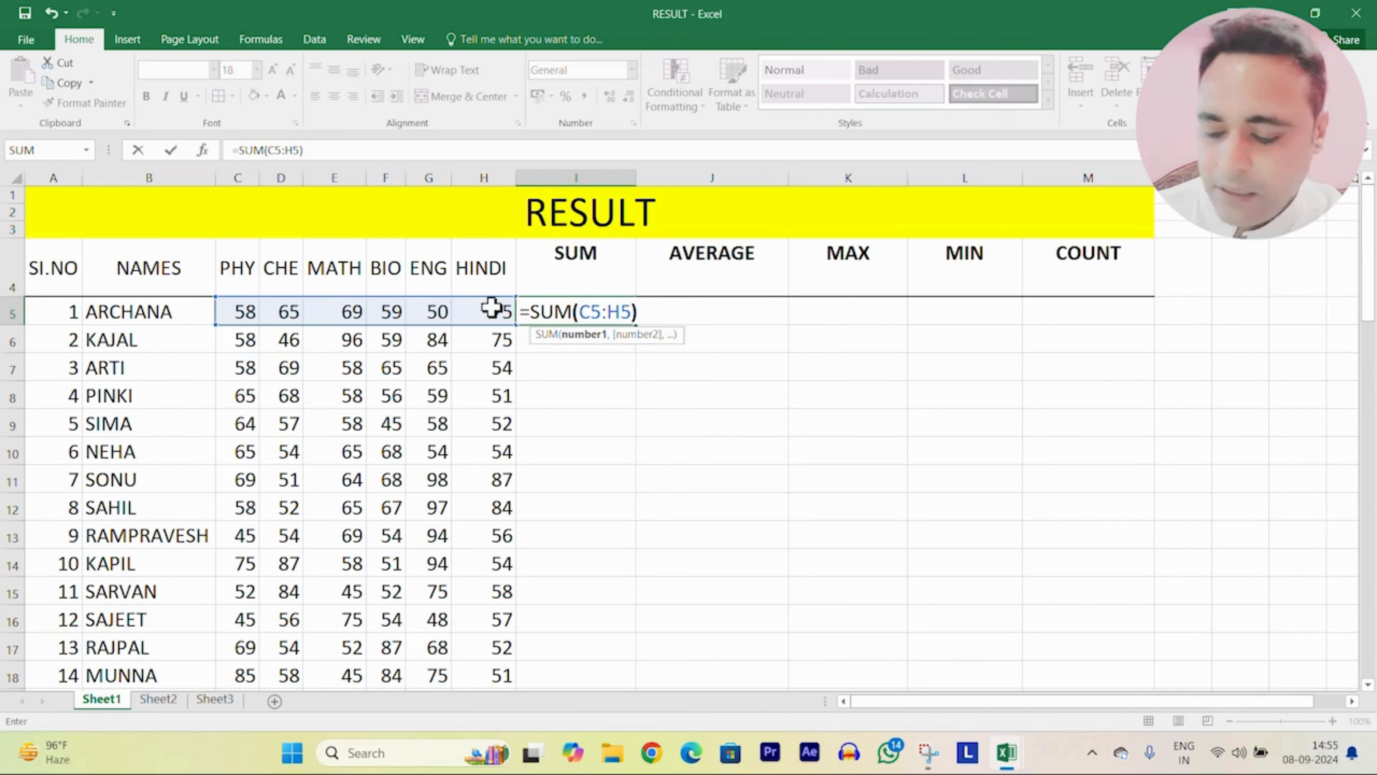
type(")")
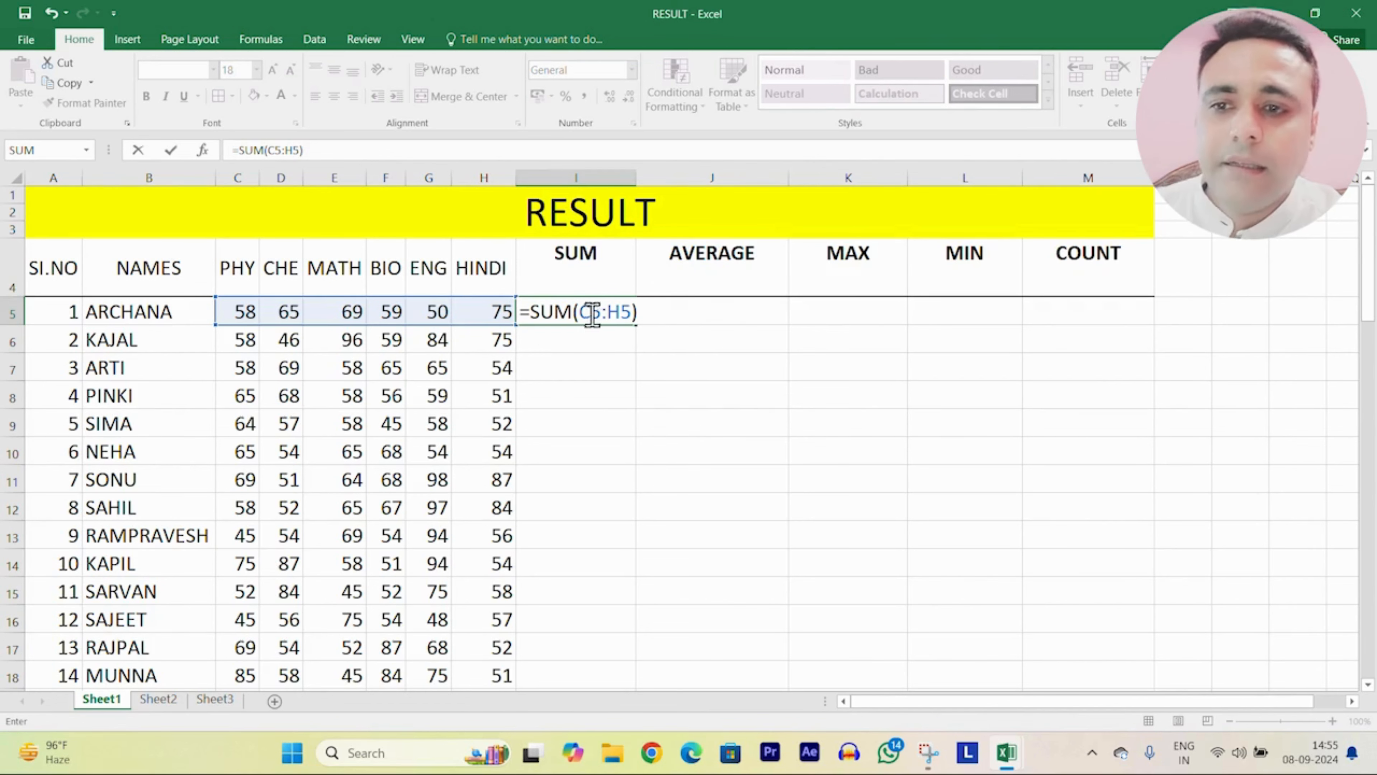
key("Return")
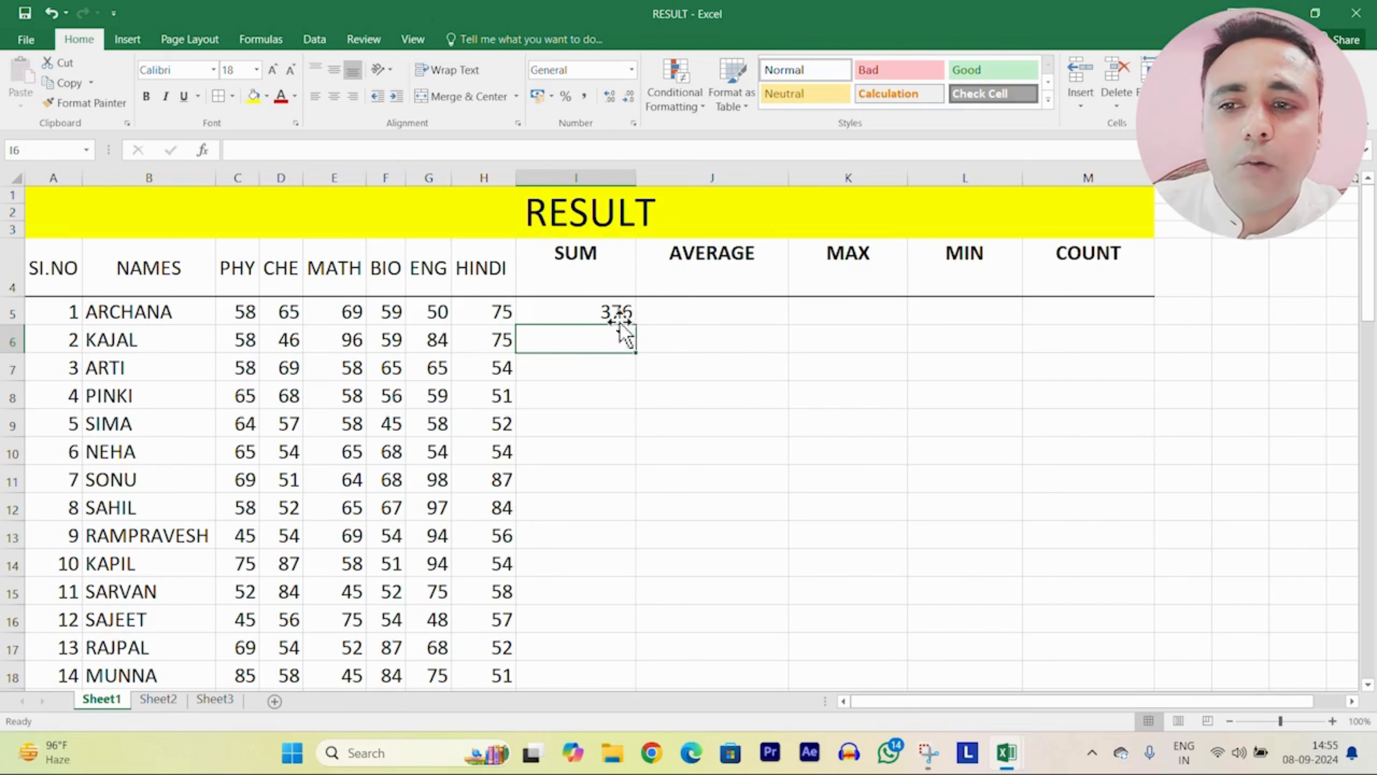
left_click(717, 305)
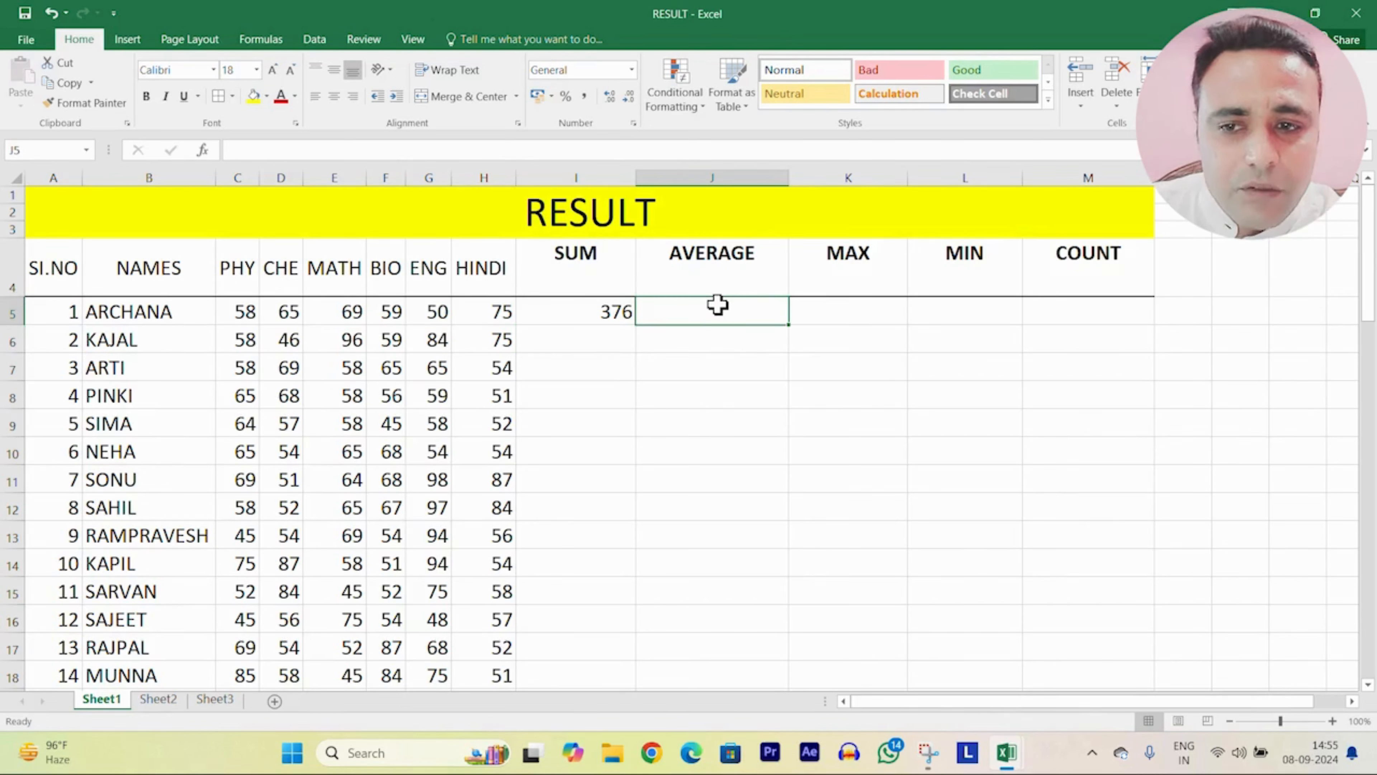
Step: Enter =AVERAGE(C5:H5) in J5, showing 62.66666667
type("=")
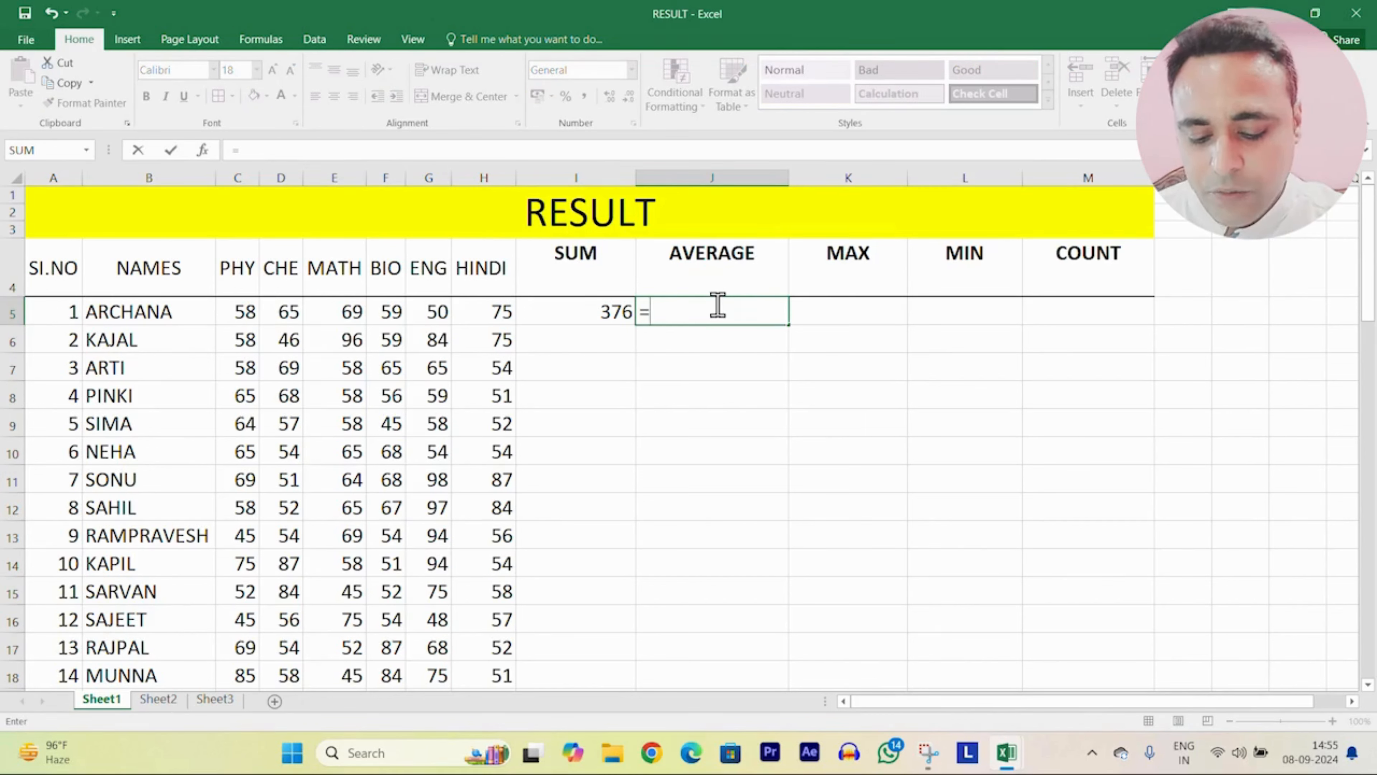
type("AVER")
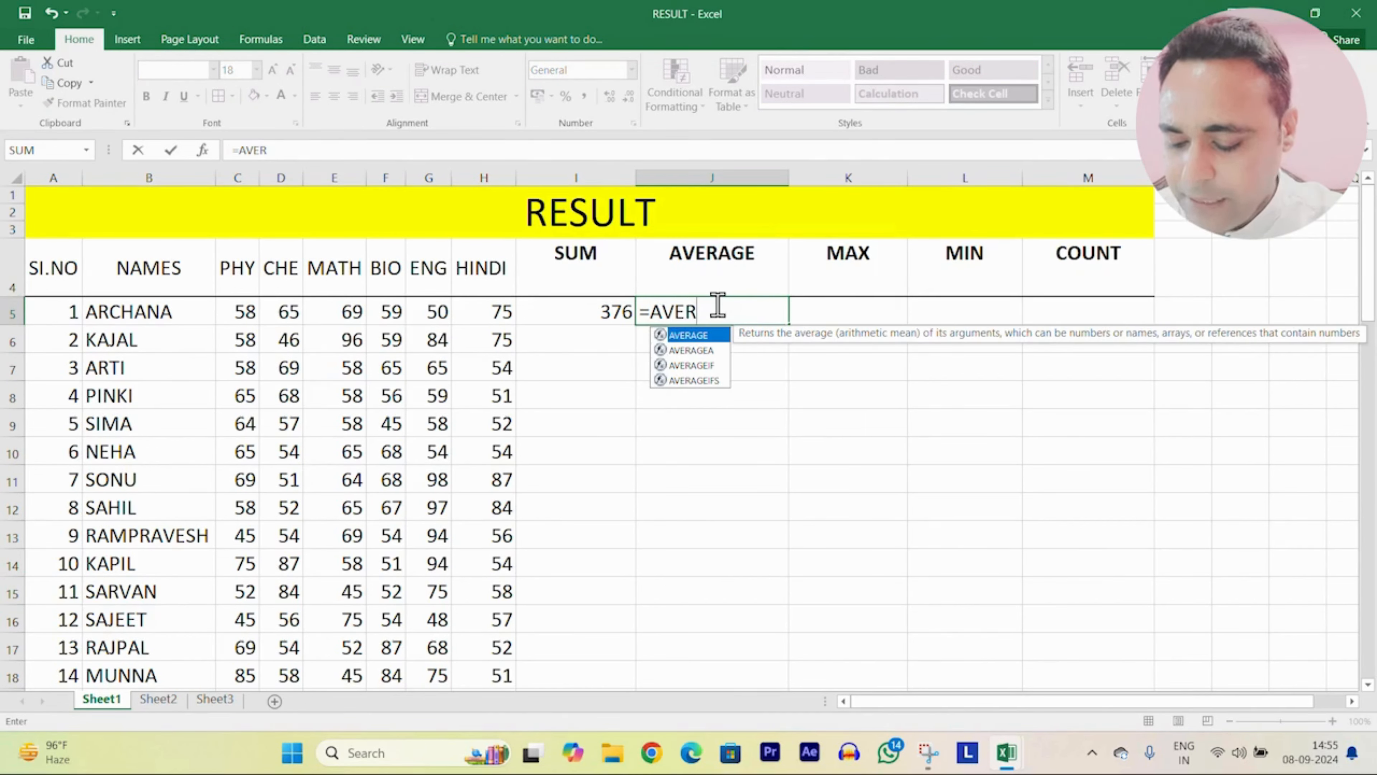
type("AGE")
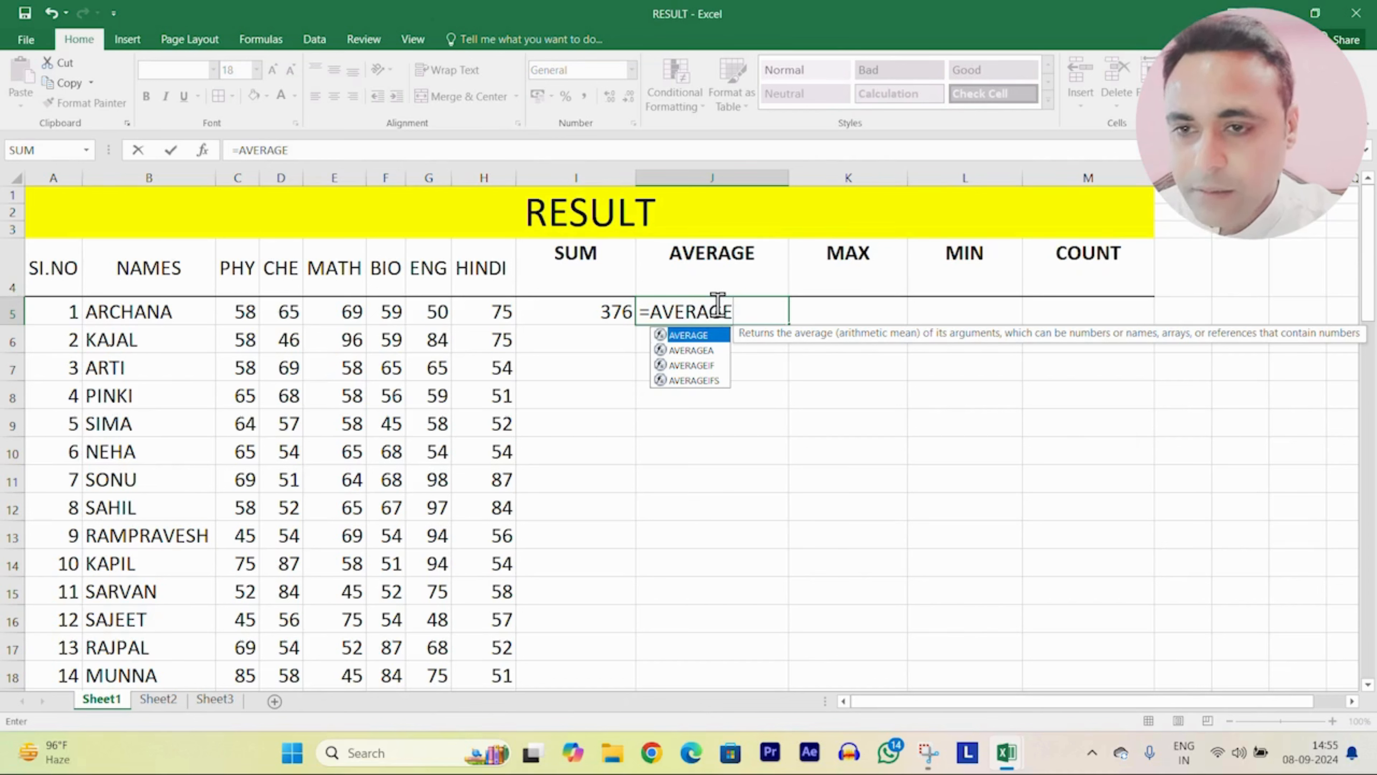
type("(")
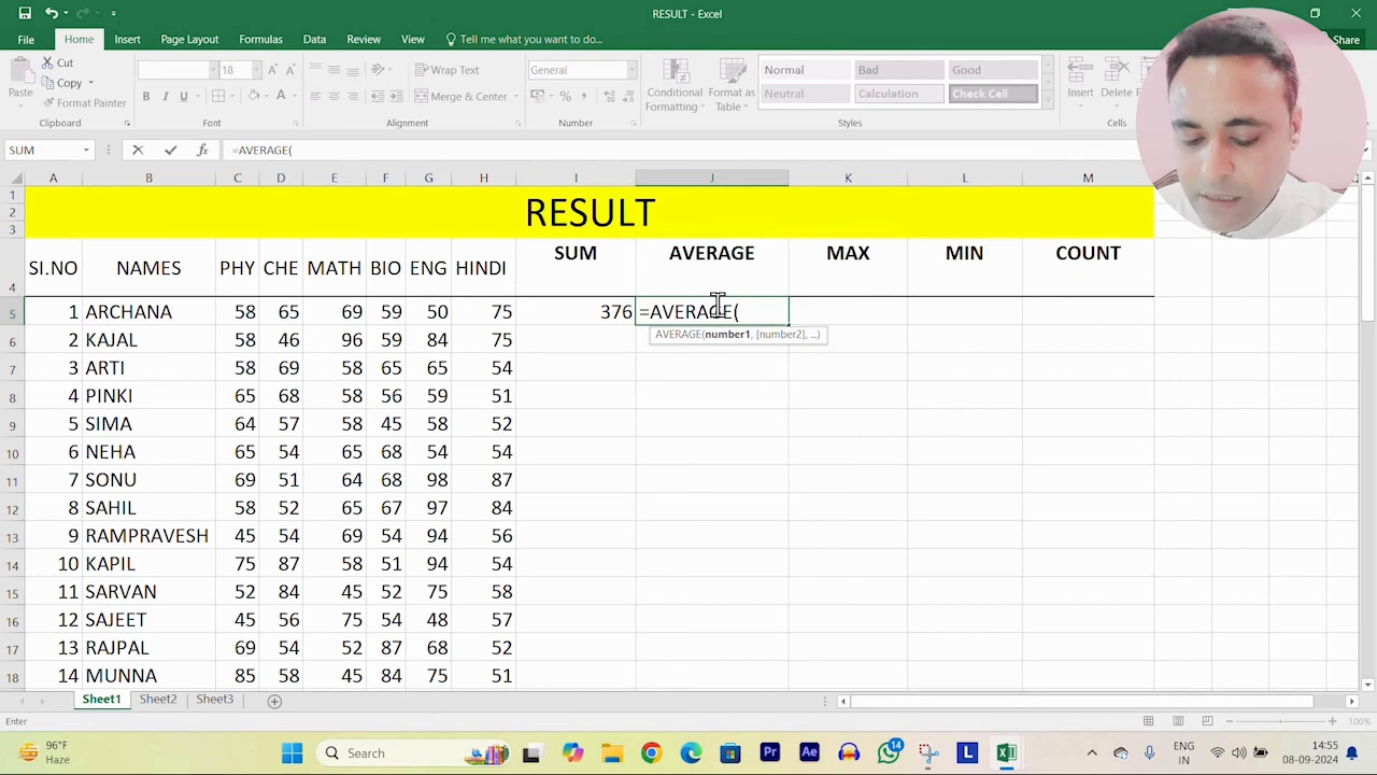
type("C5")
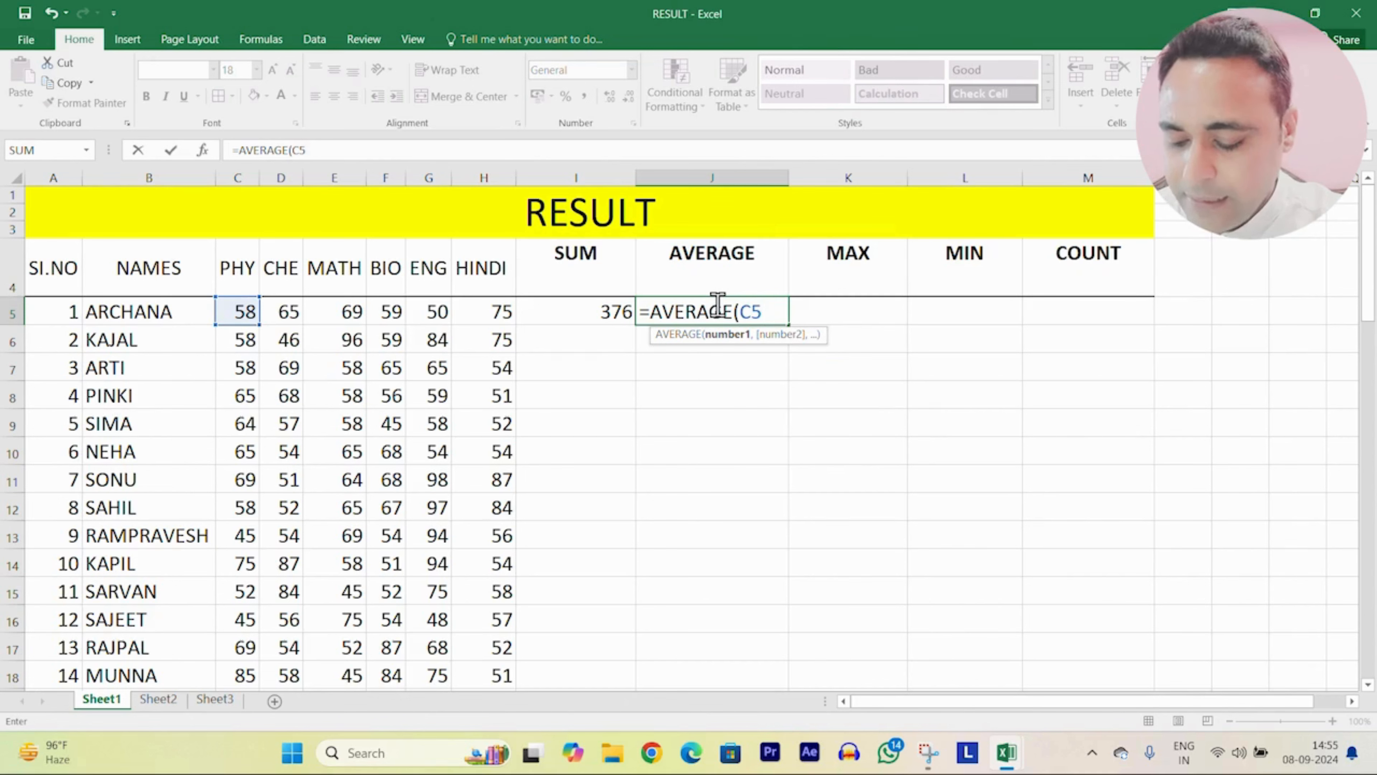
type(":H5")
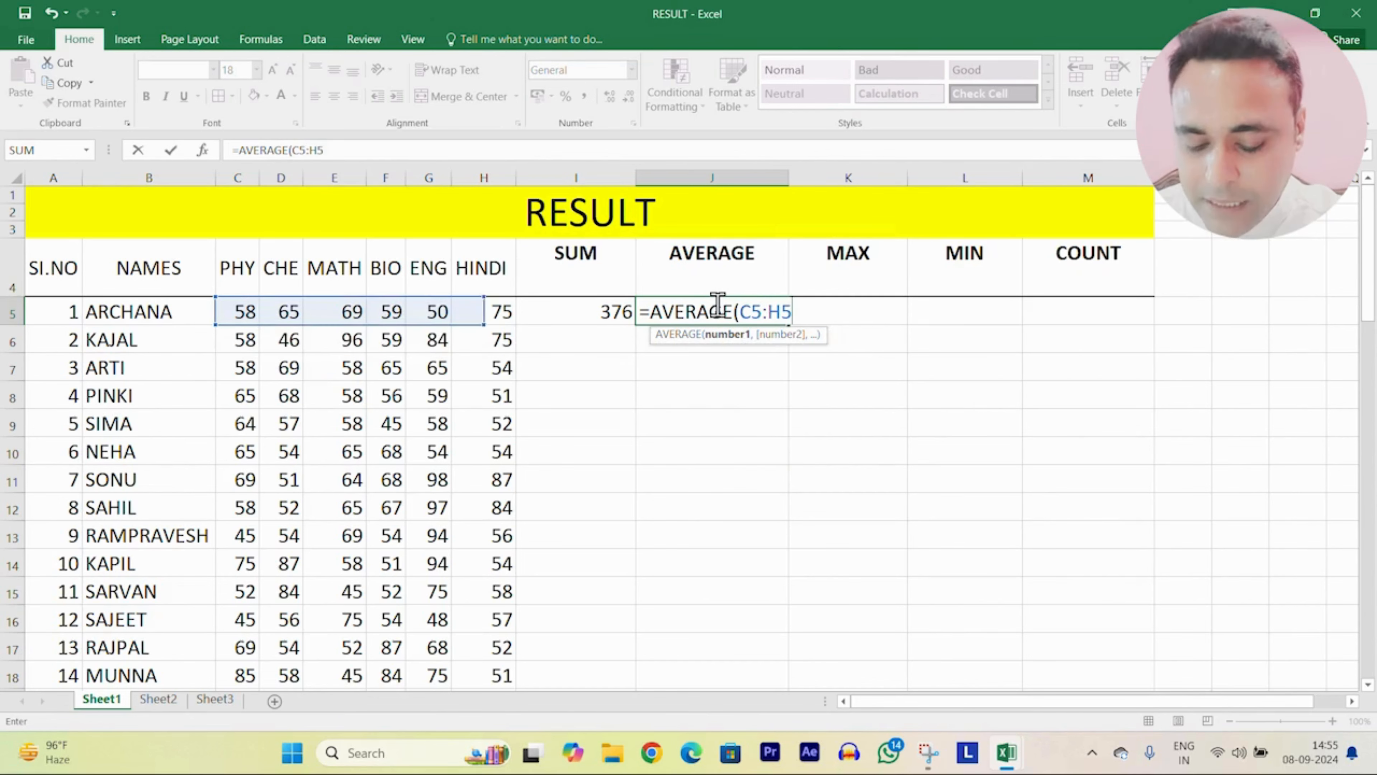
type(")")
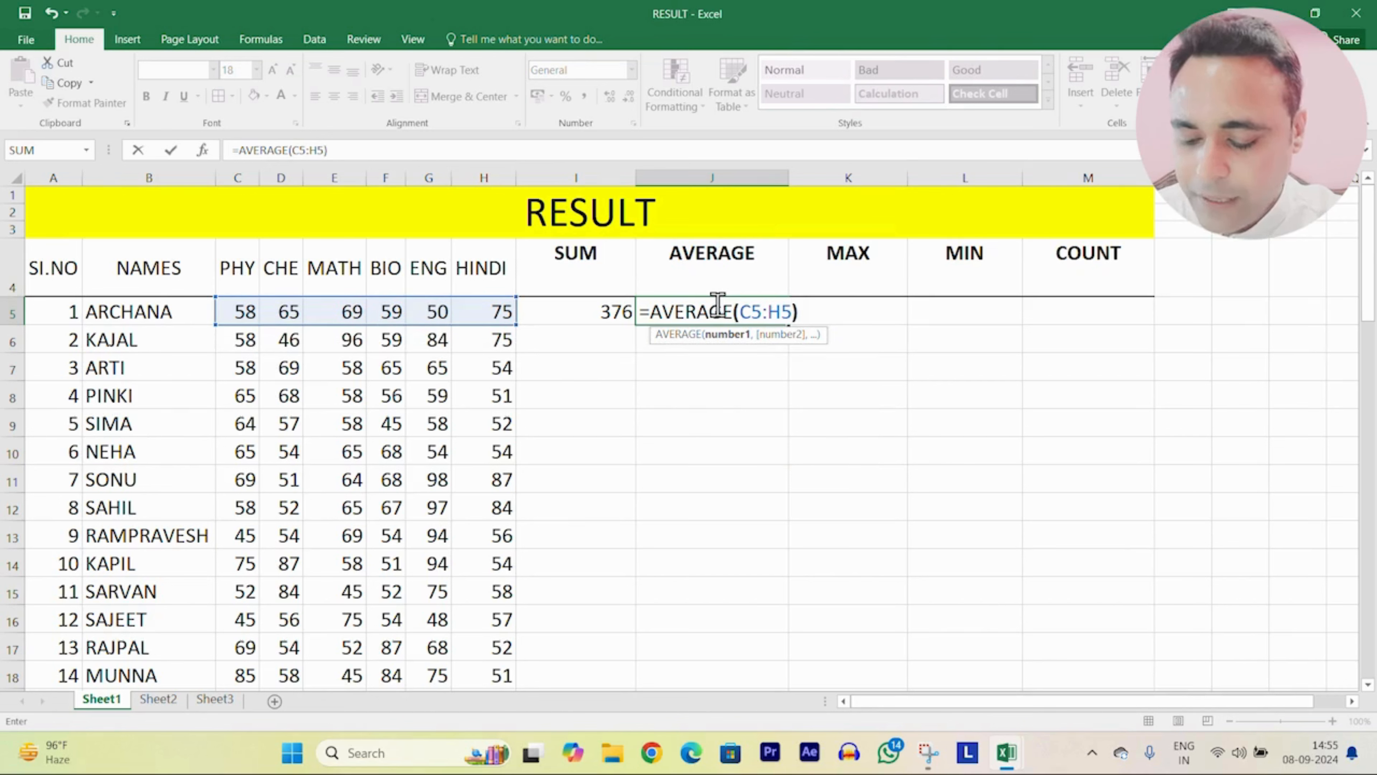
key("Return")
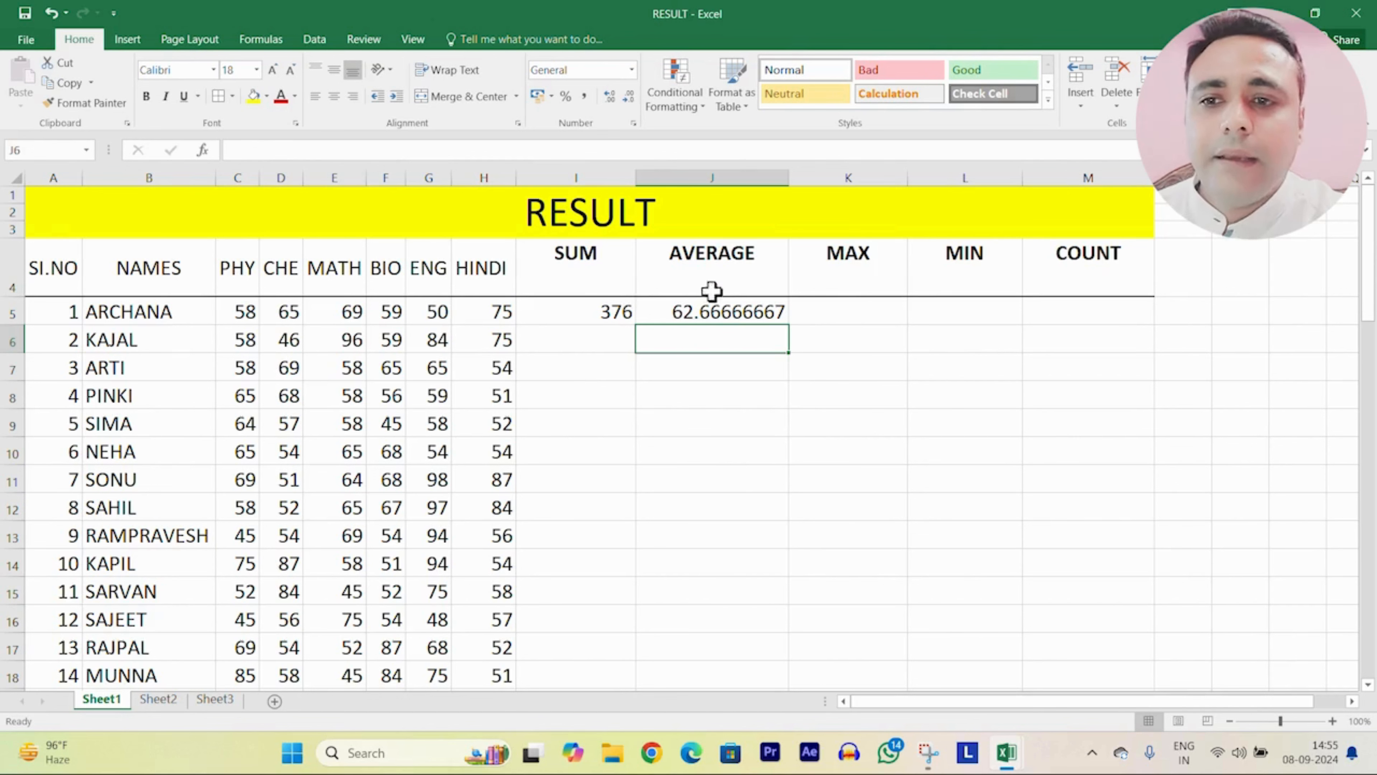
Step: Enter =MAX(C5:H5) in K5 for the highest mark, 75
left_click(861, 311)
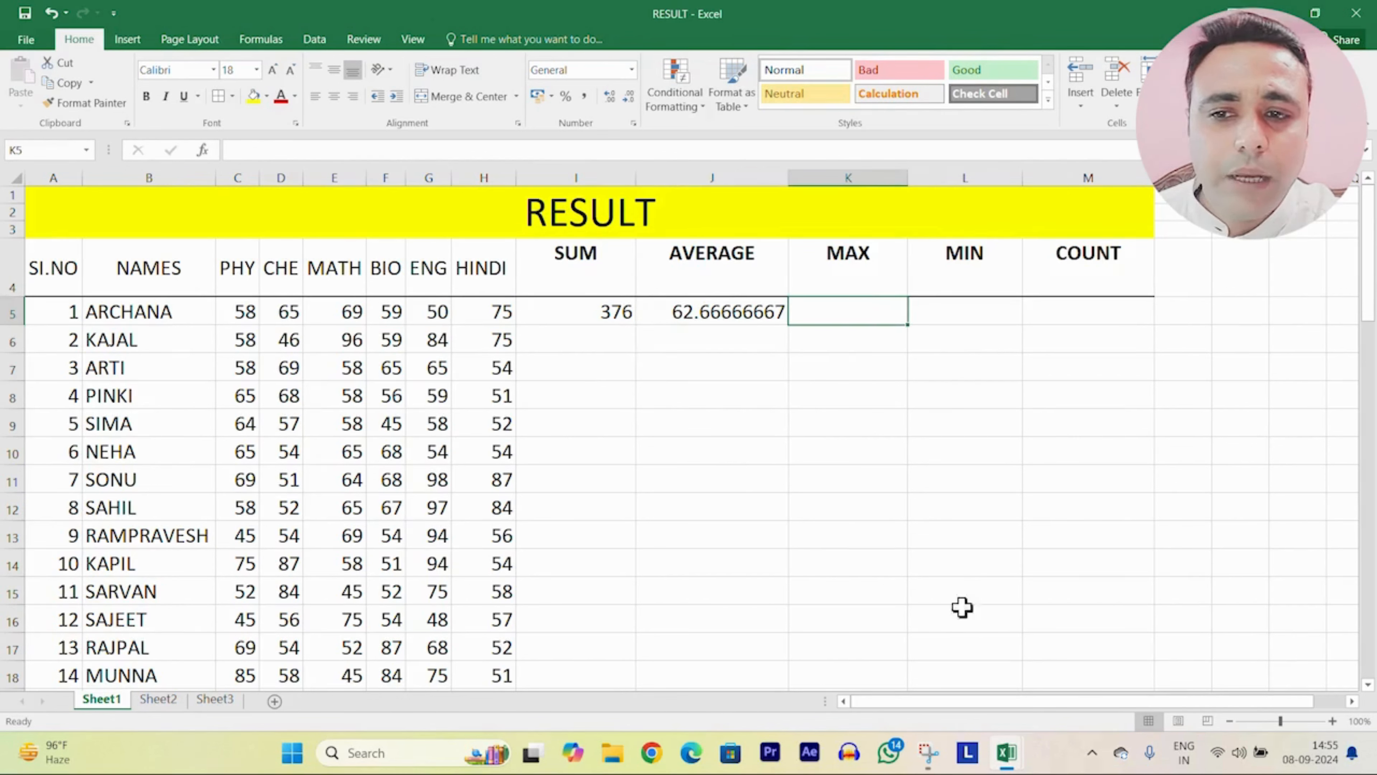
type("=MAX")
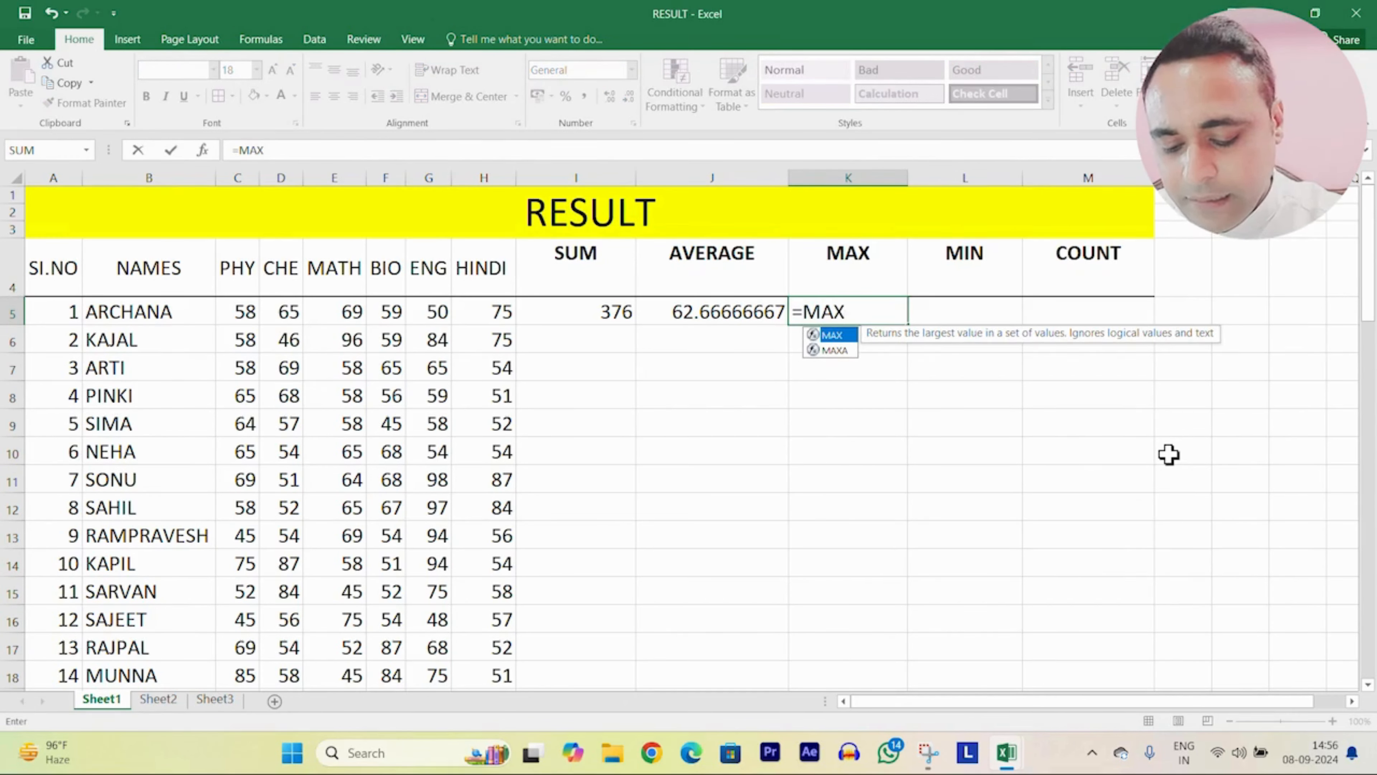
type("(C5")
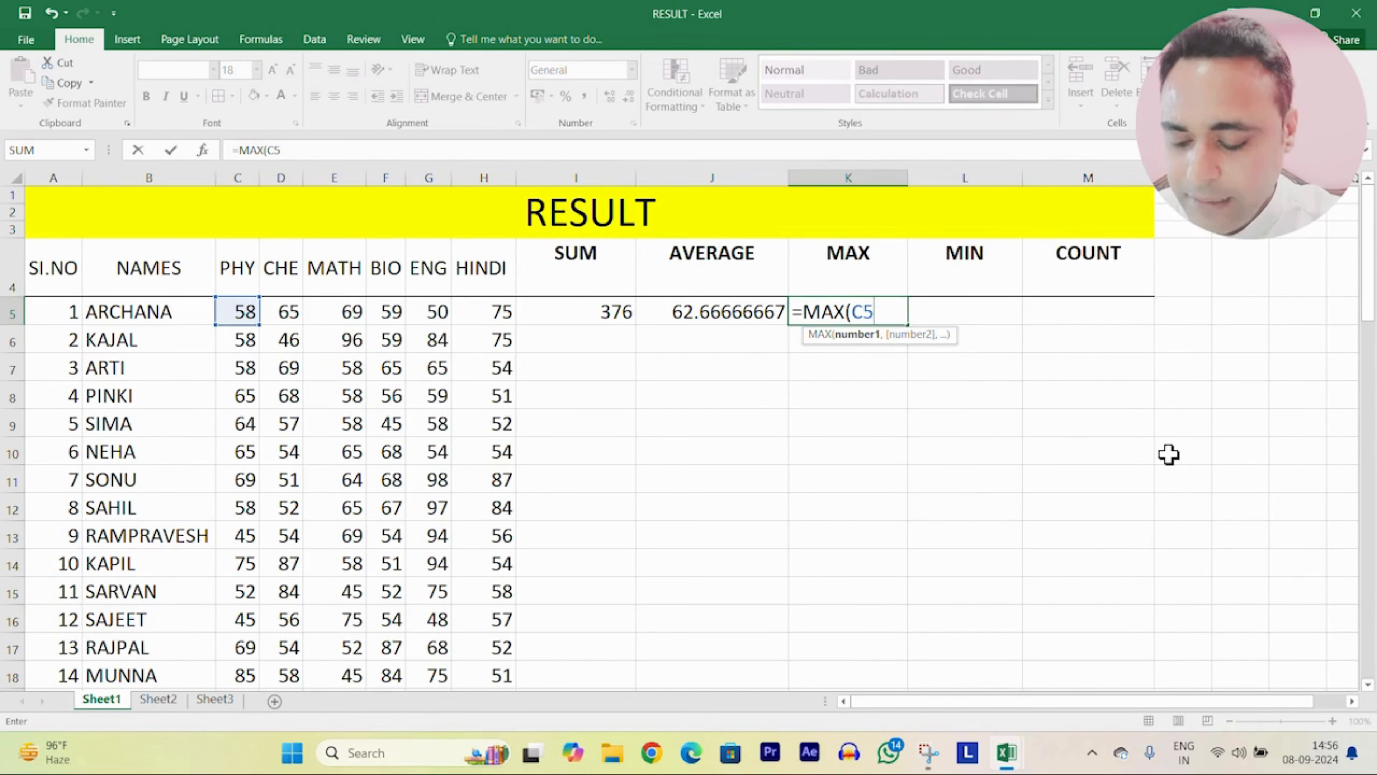
type(":H5")
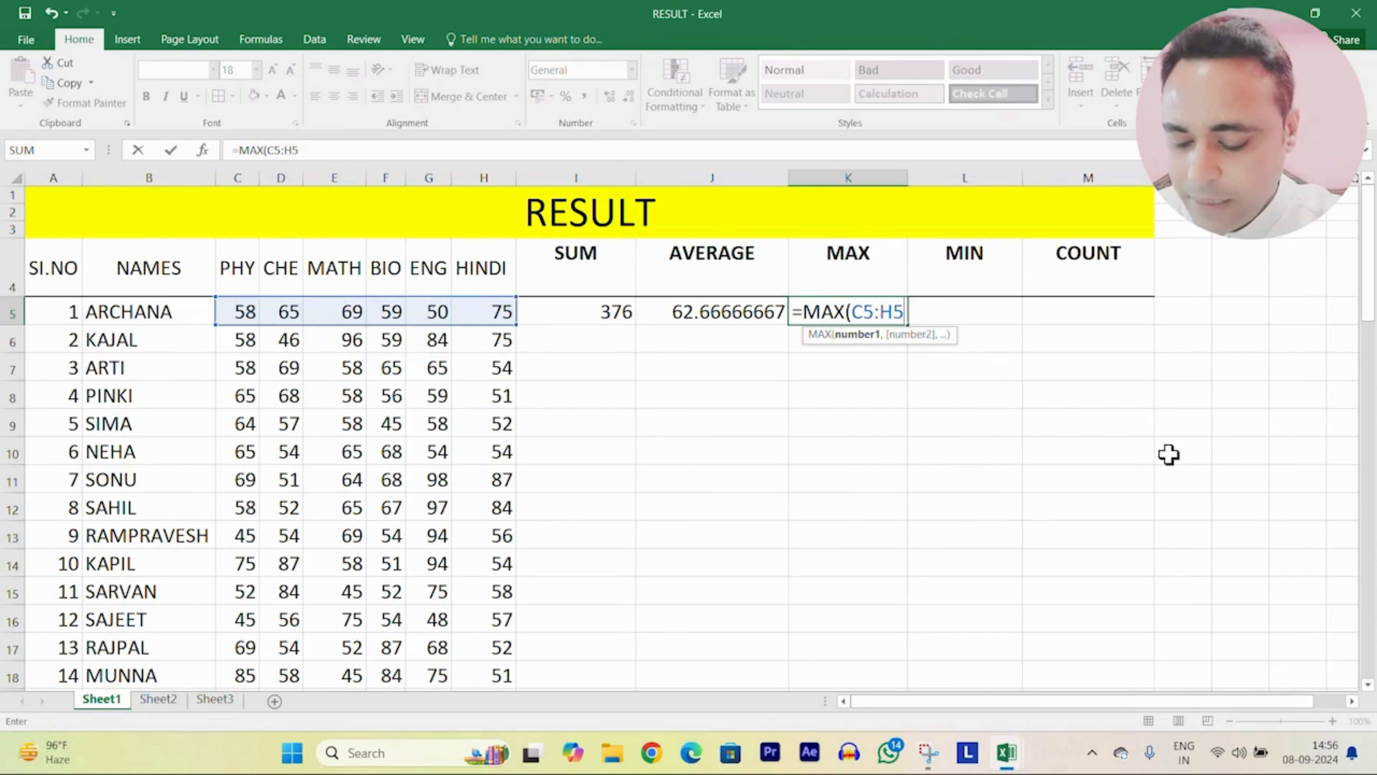
type(")")
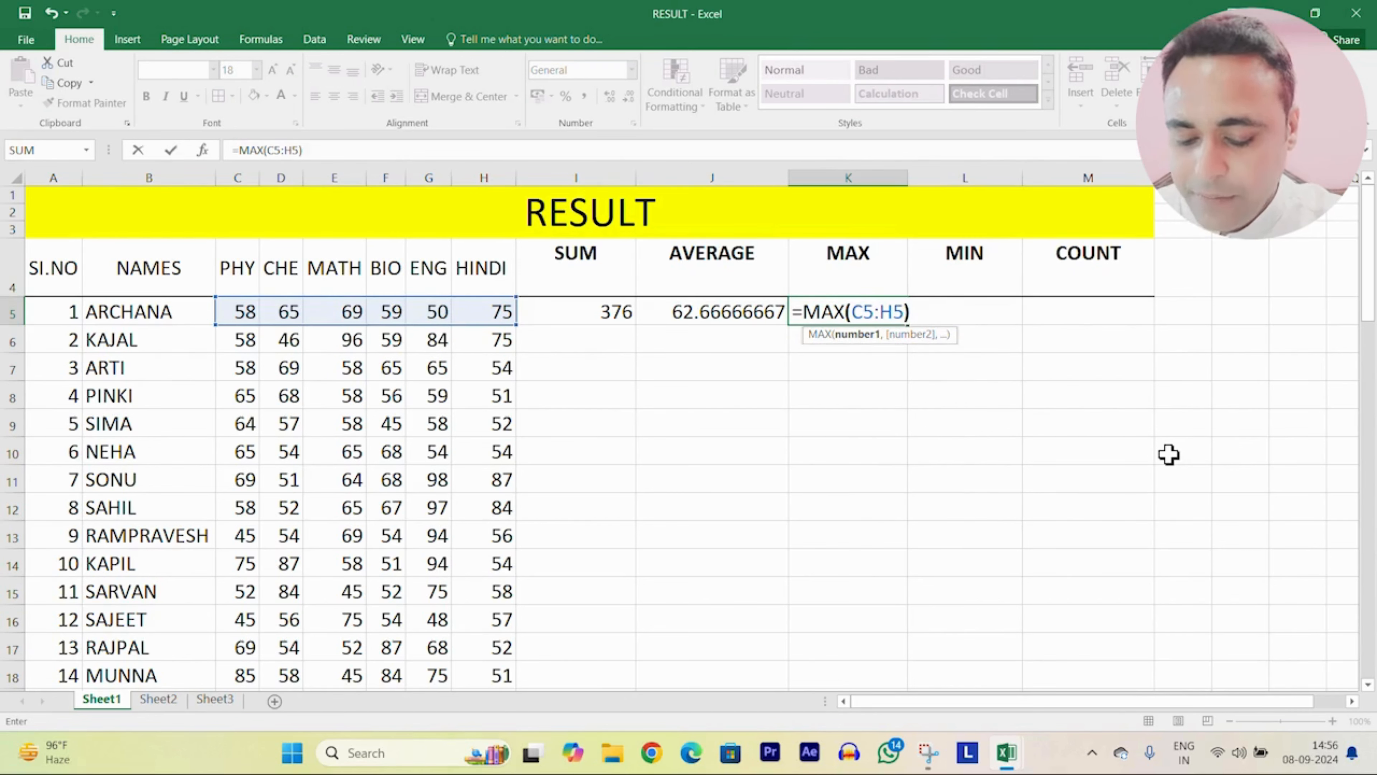
key("Return")
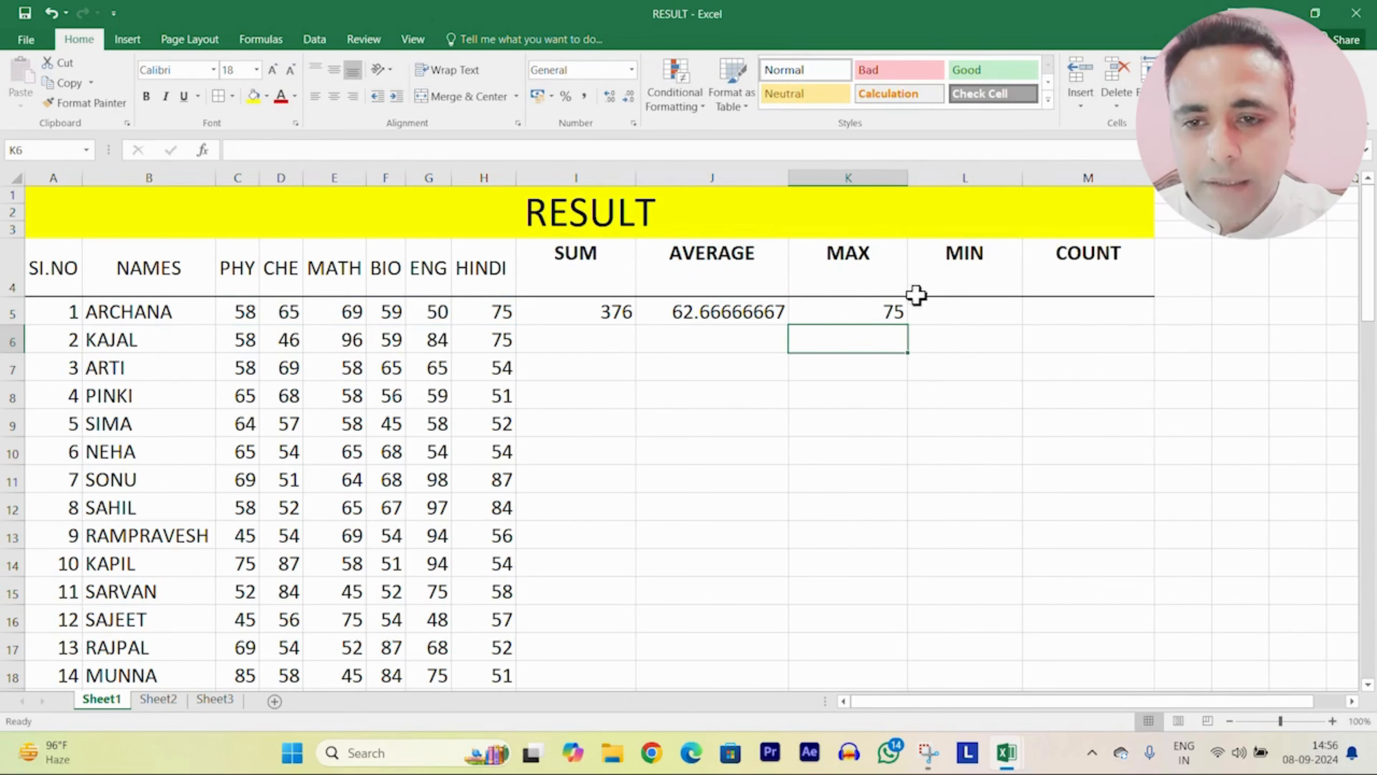
left_click(986, 310)
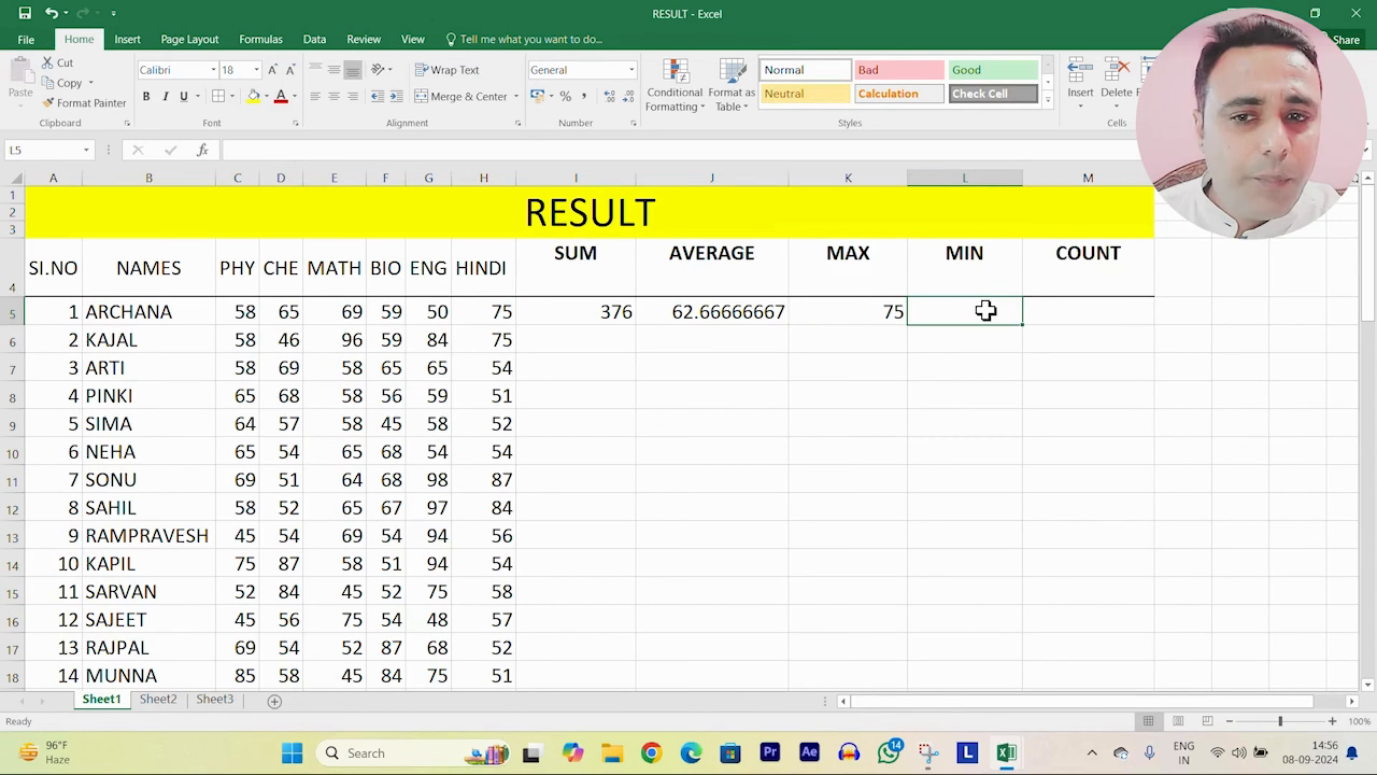
Step: Enter =MIN(C5:H5) in L5 for the lowest mark, 50
type("=")
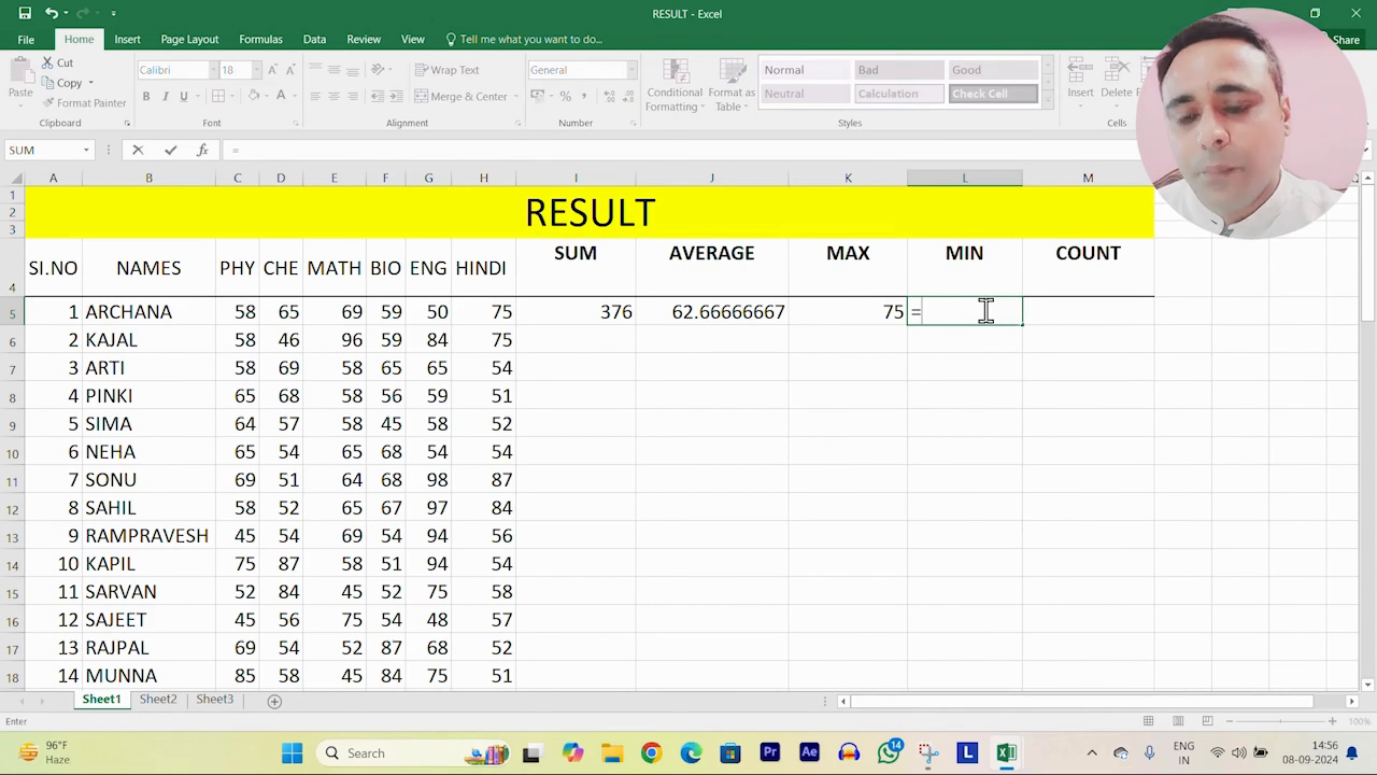
type("MIN(C")
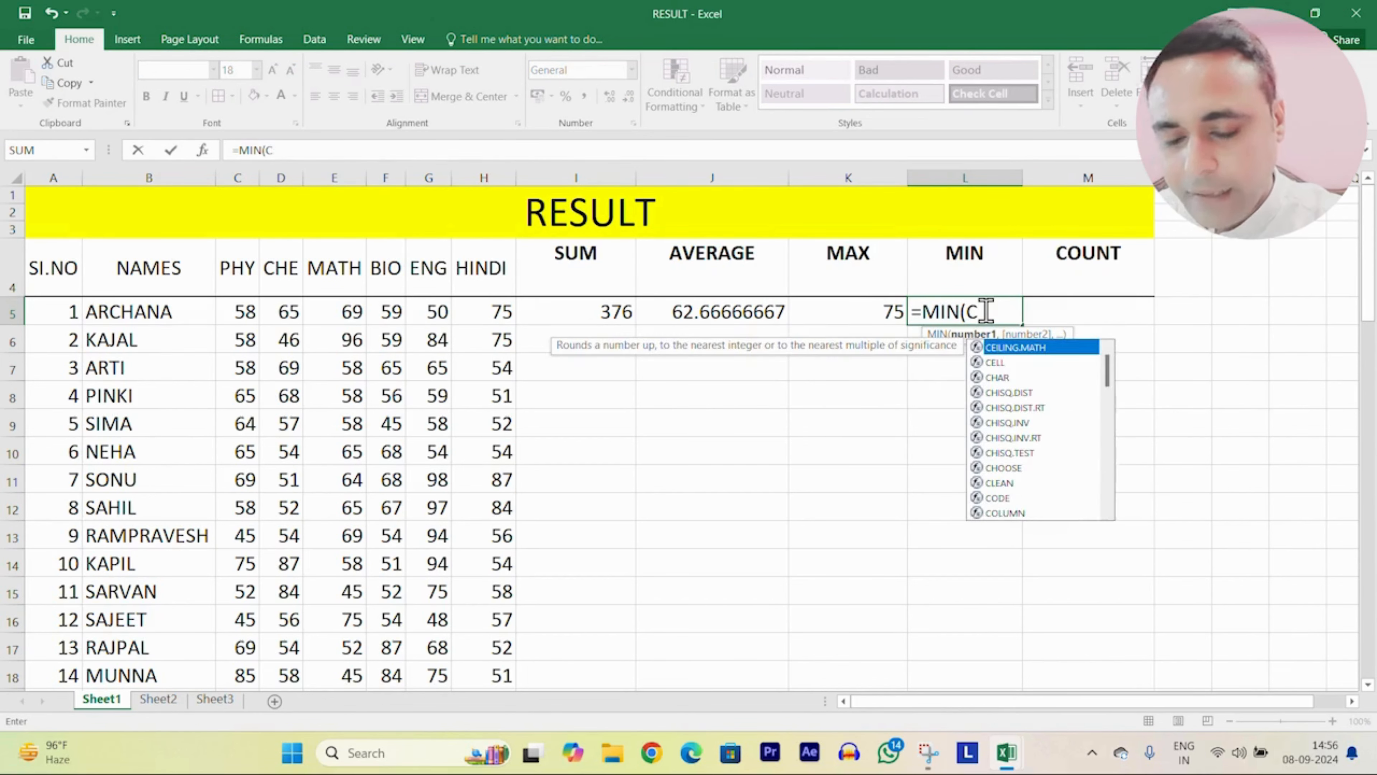
type("5:H")
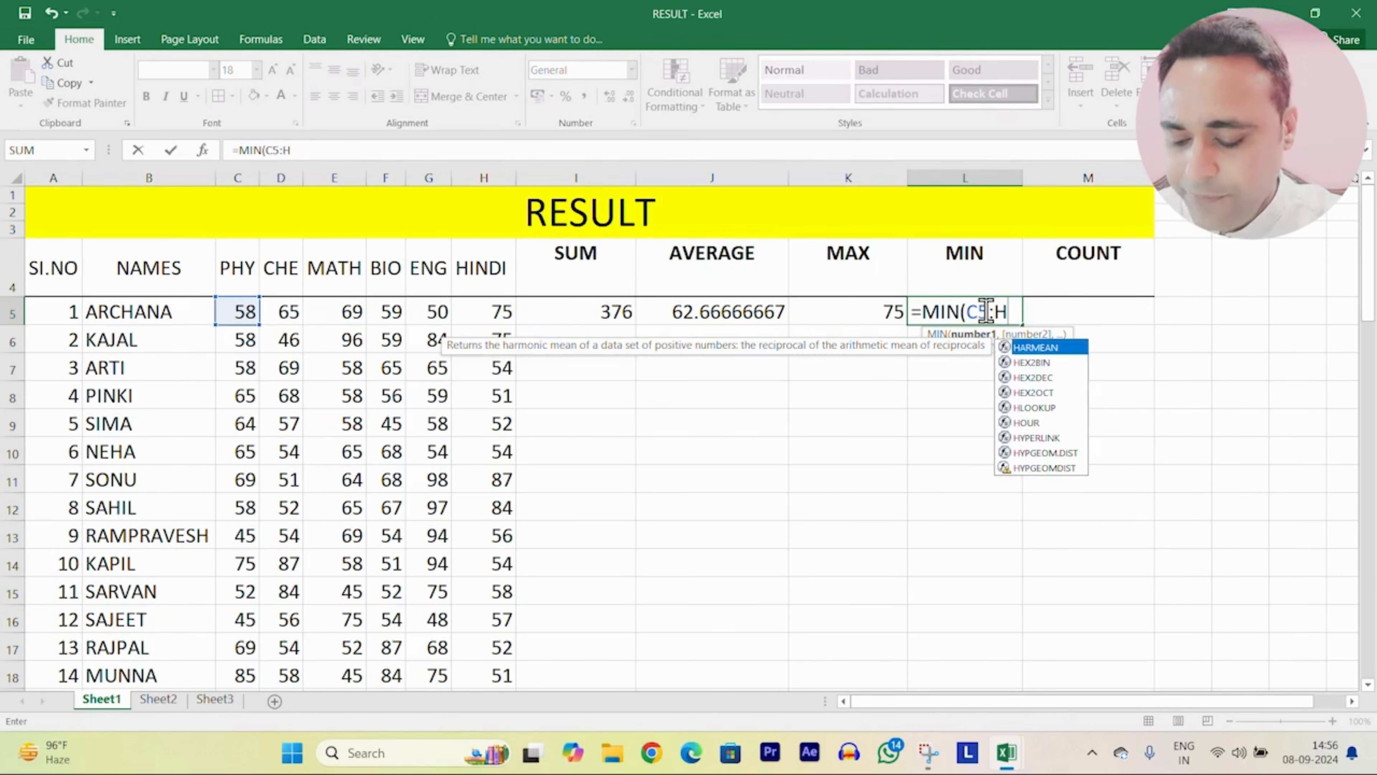
type("5")
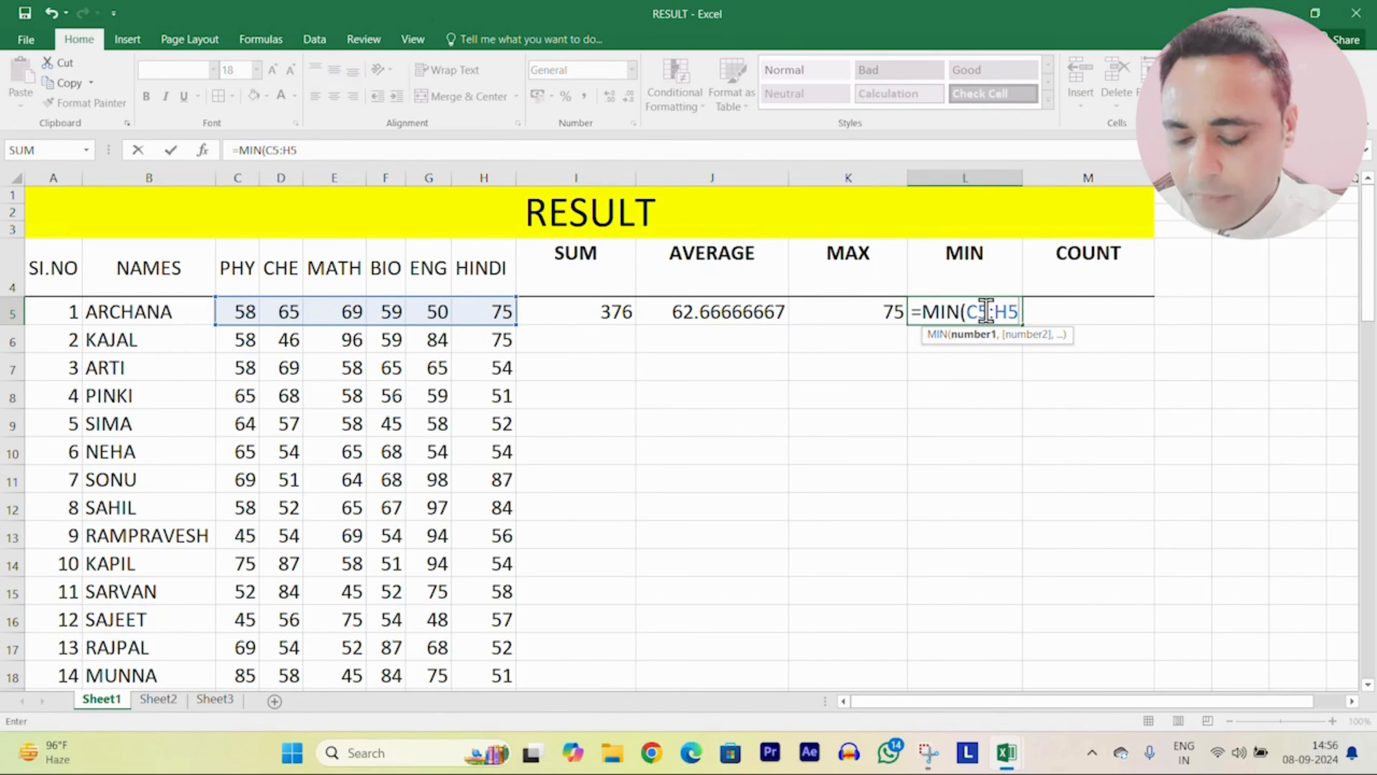
type(")")
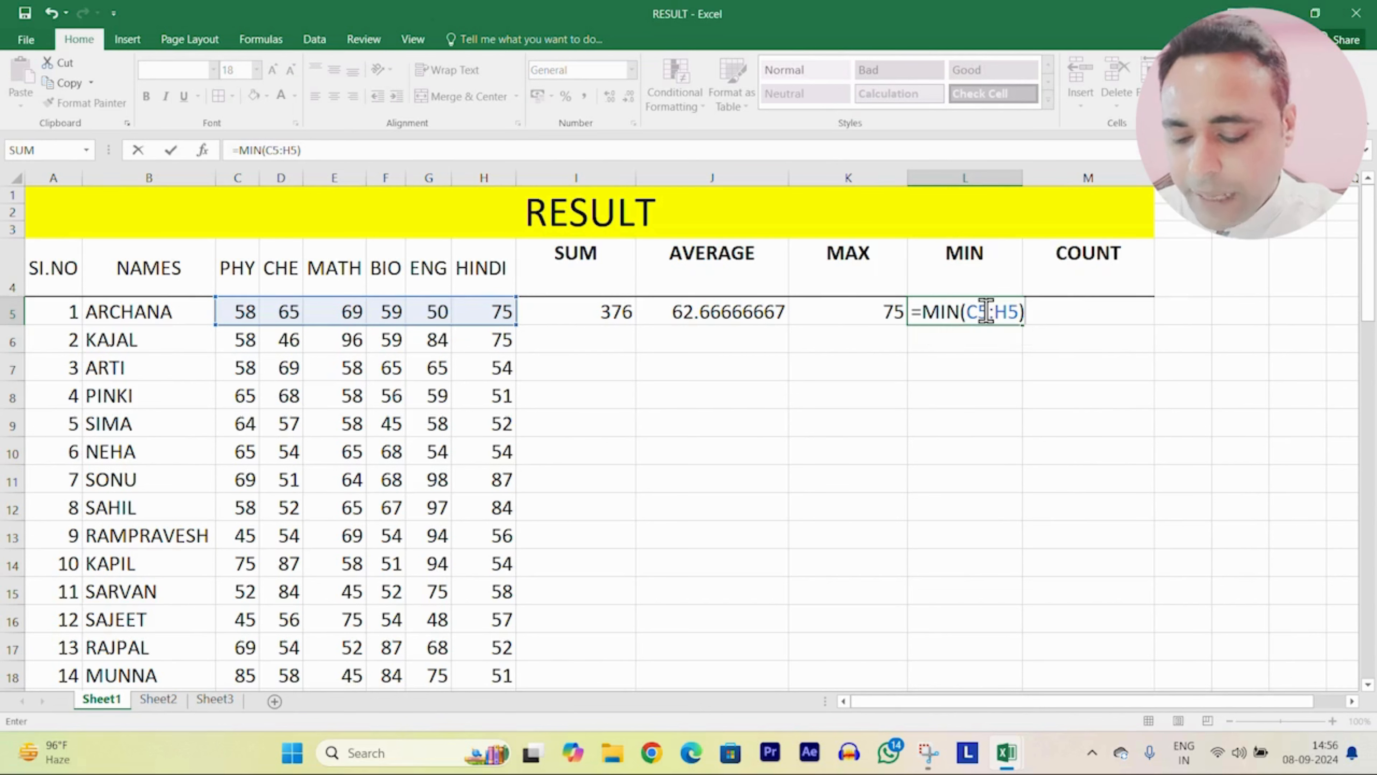
key("Return")
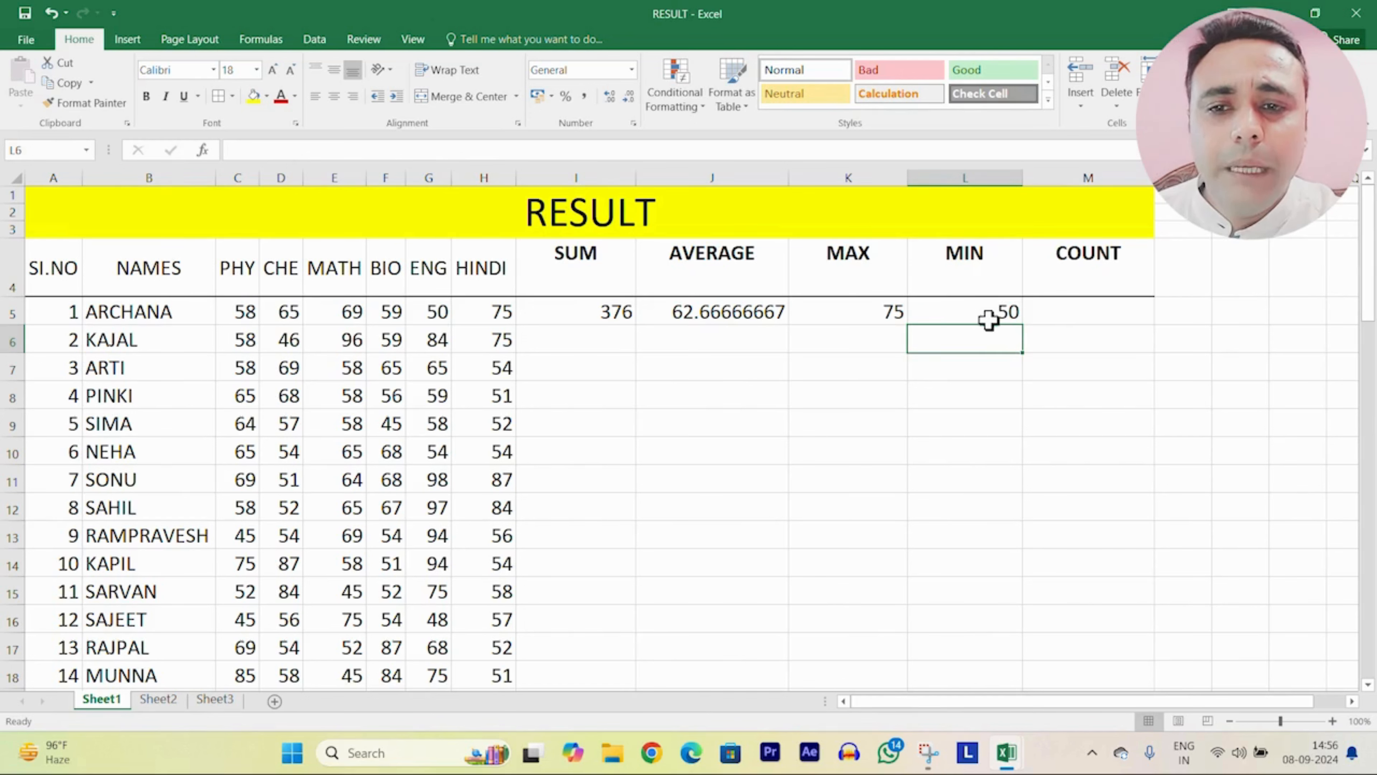
left_click(1111, 313)
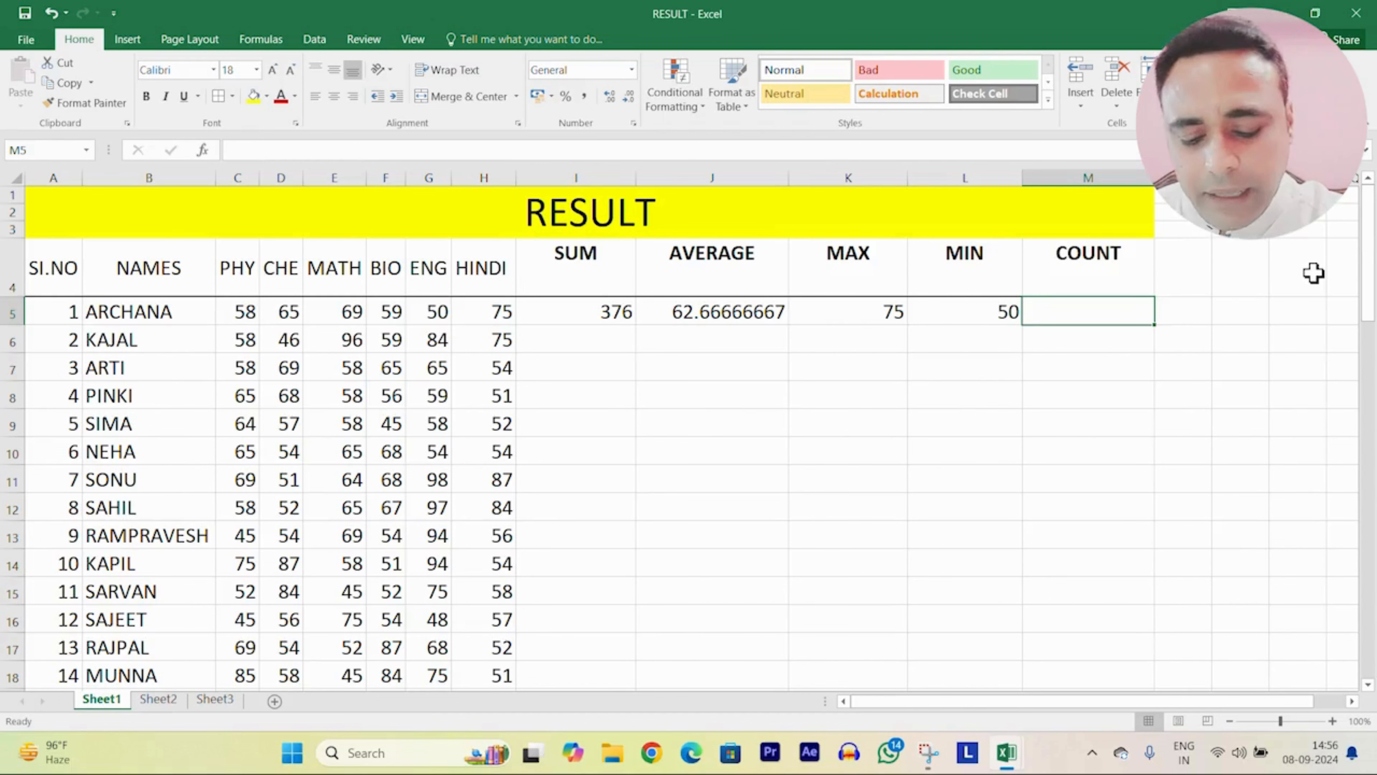
Step: Enter =COUNT(C5:H5) in M5, returning 6
type("=COU")
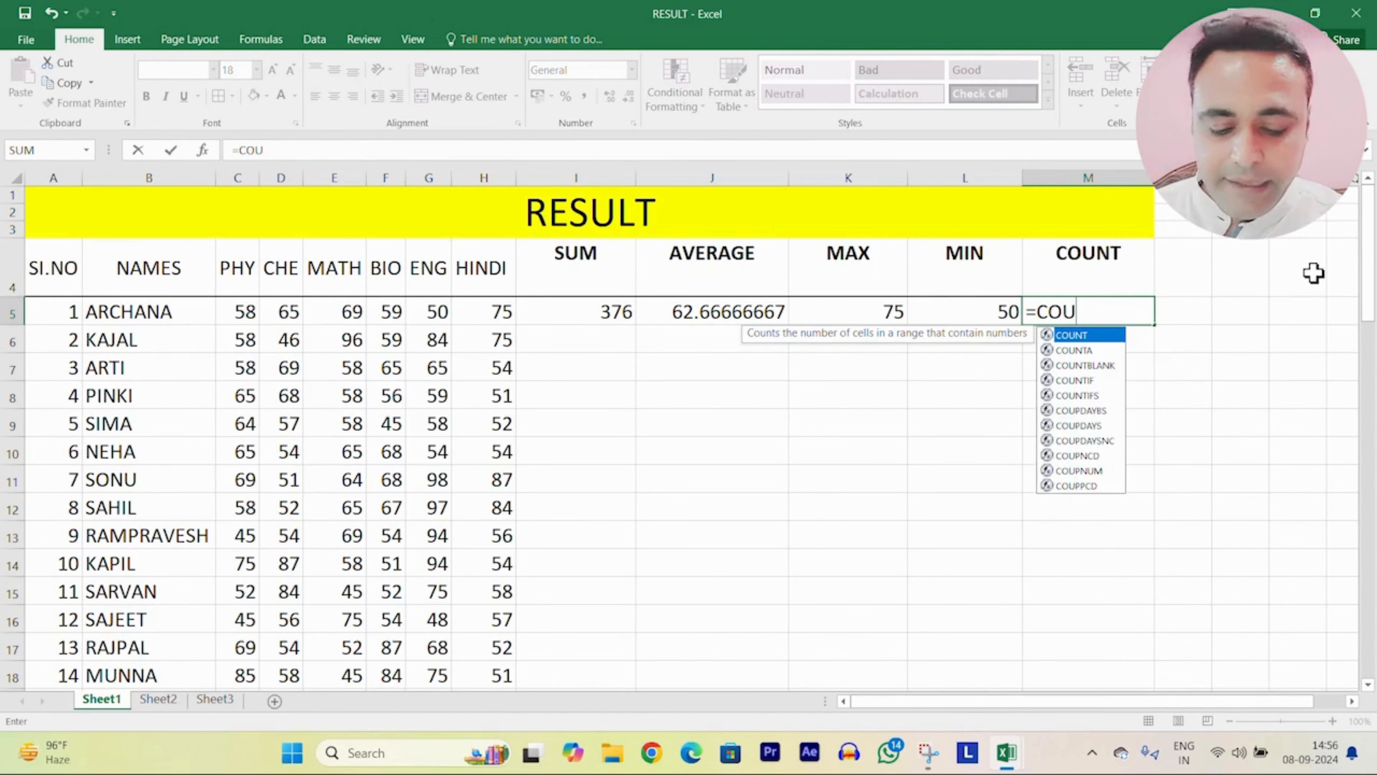
type("NT")
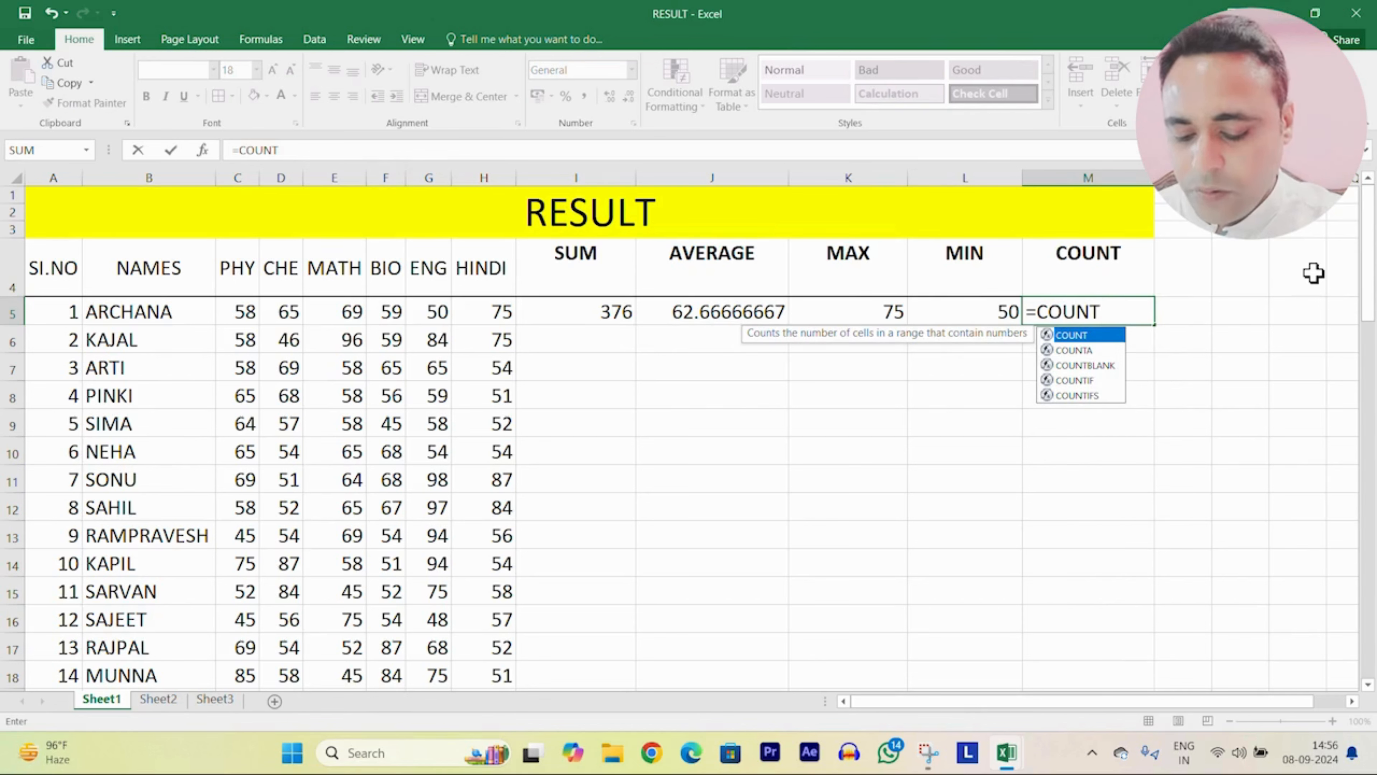
type("(C")
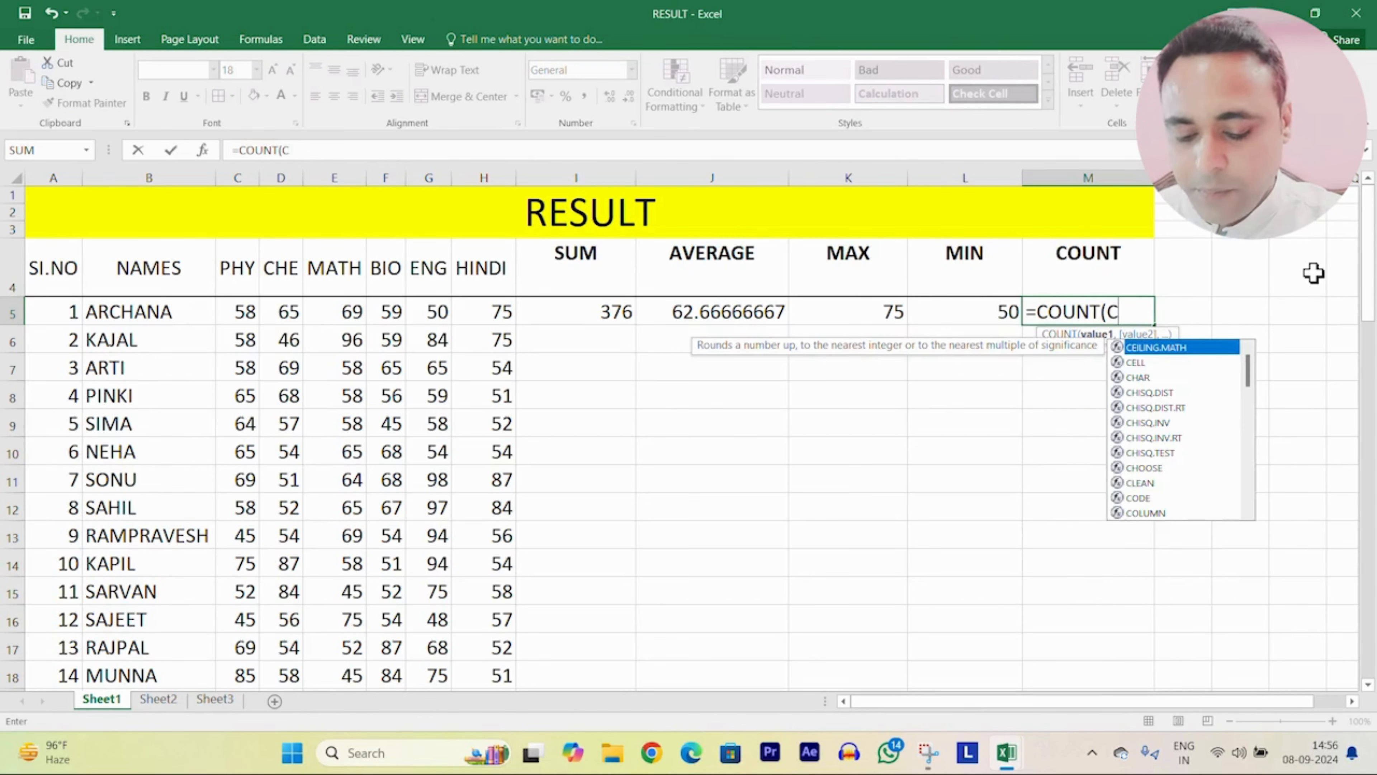
type("5:")
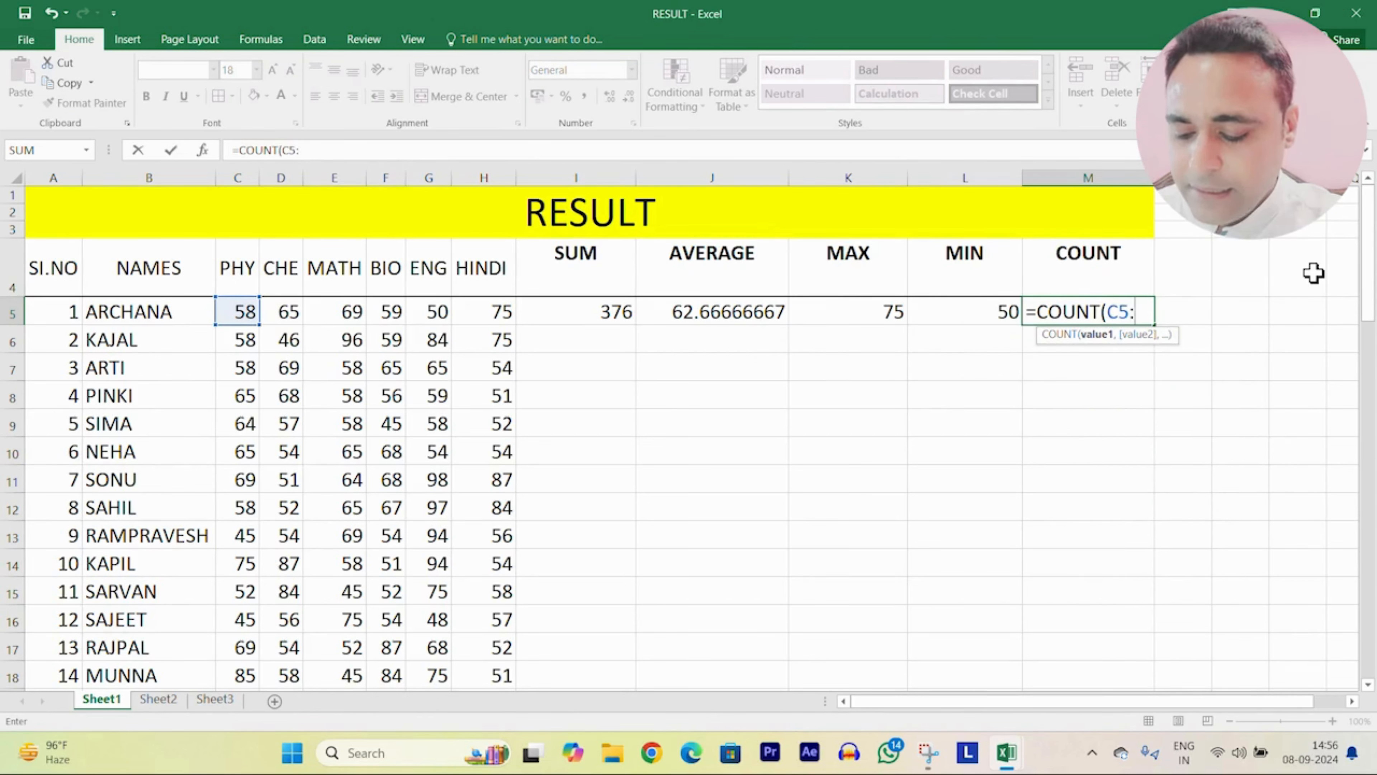
type("H5")
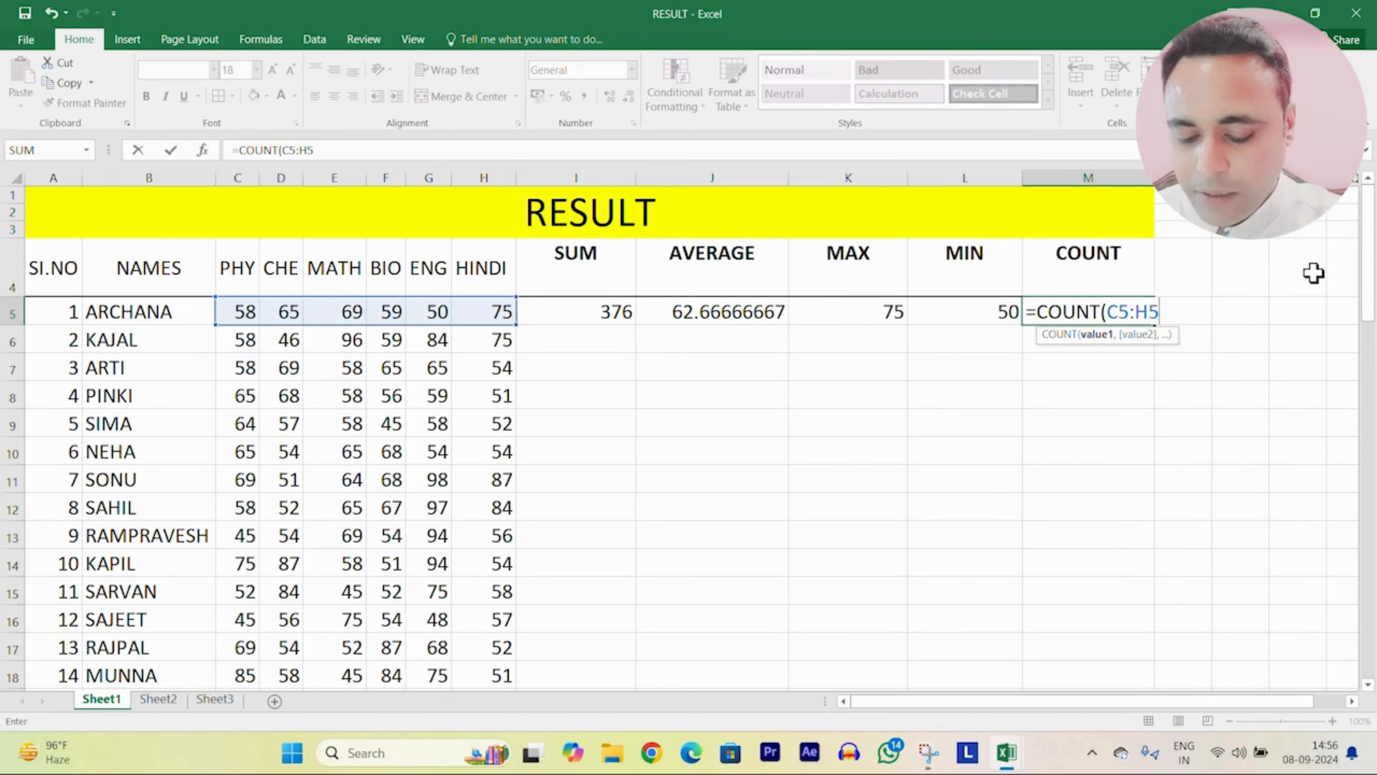
type(")")
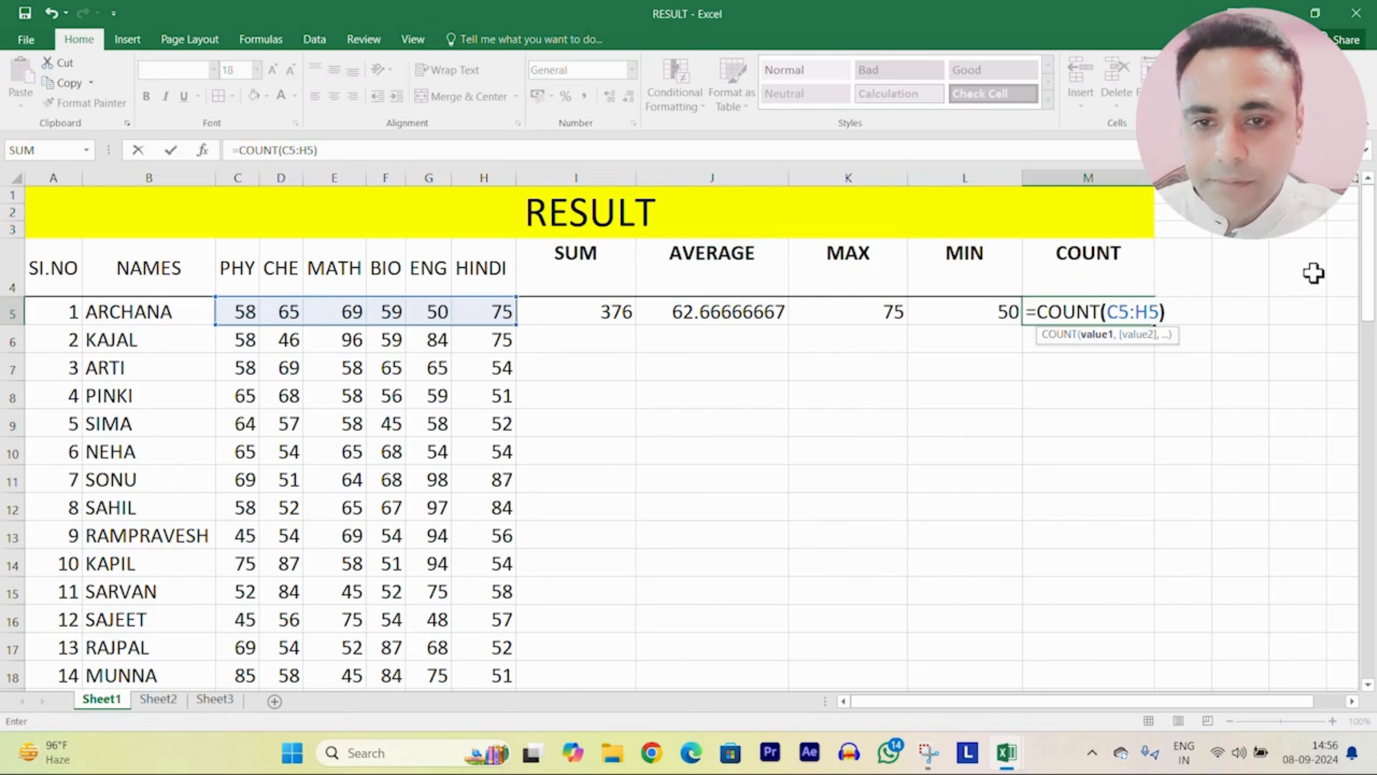
key("Return")
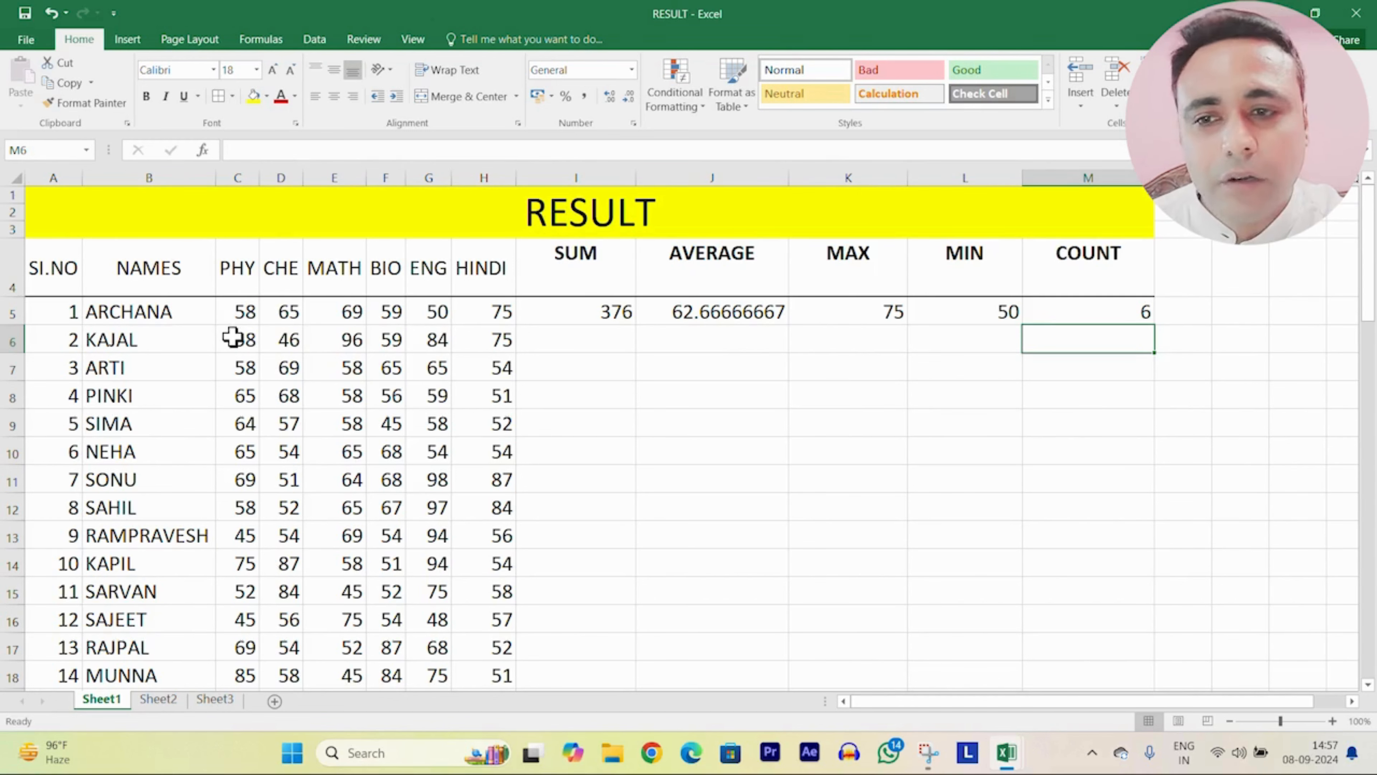
Step: AutoSum the second student's marks C6:H6 into I6 for 418, then reselect C6:H6
left_click_drag(233, 339, 487, 329)
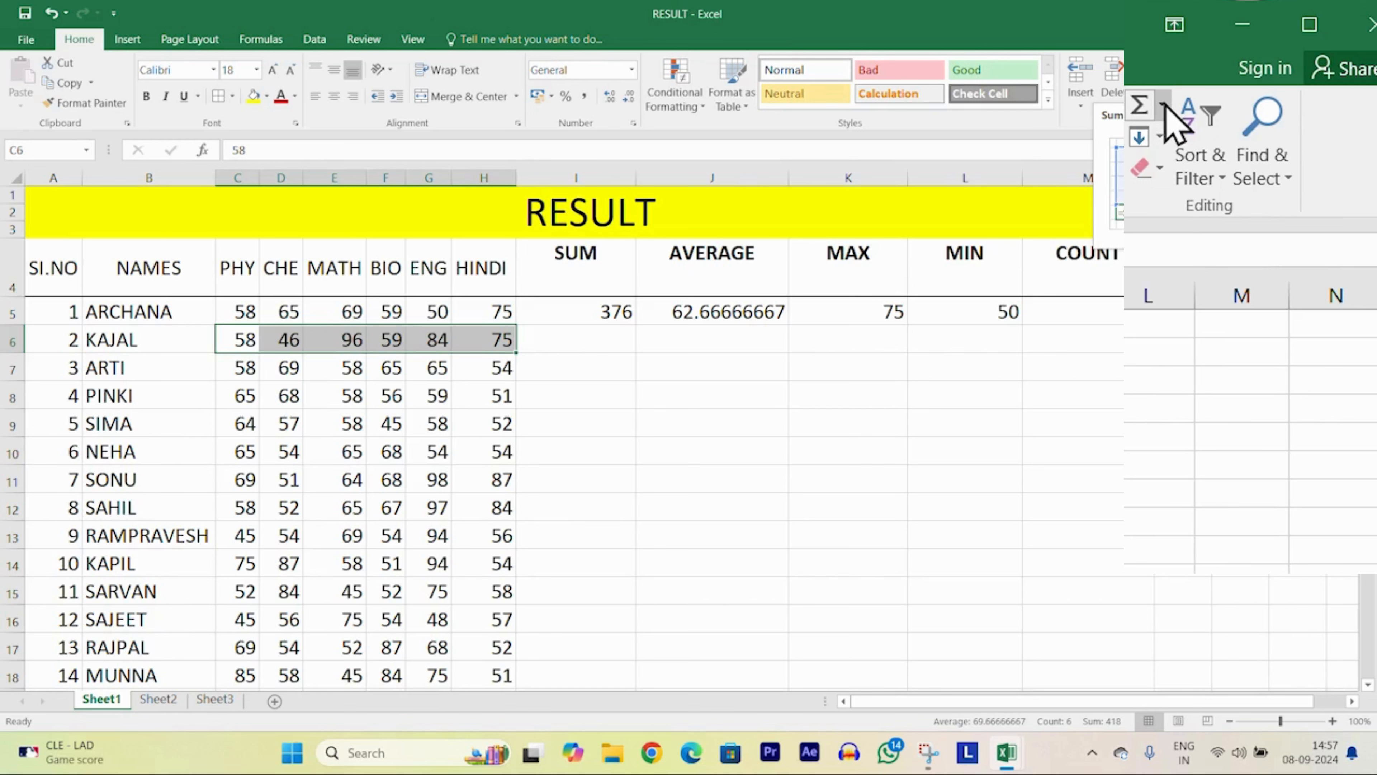
left_click(1164, 106)
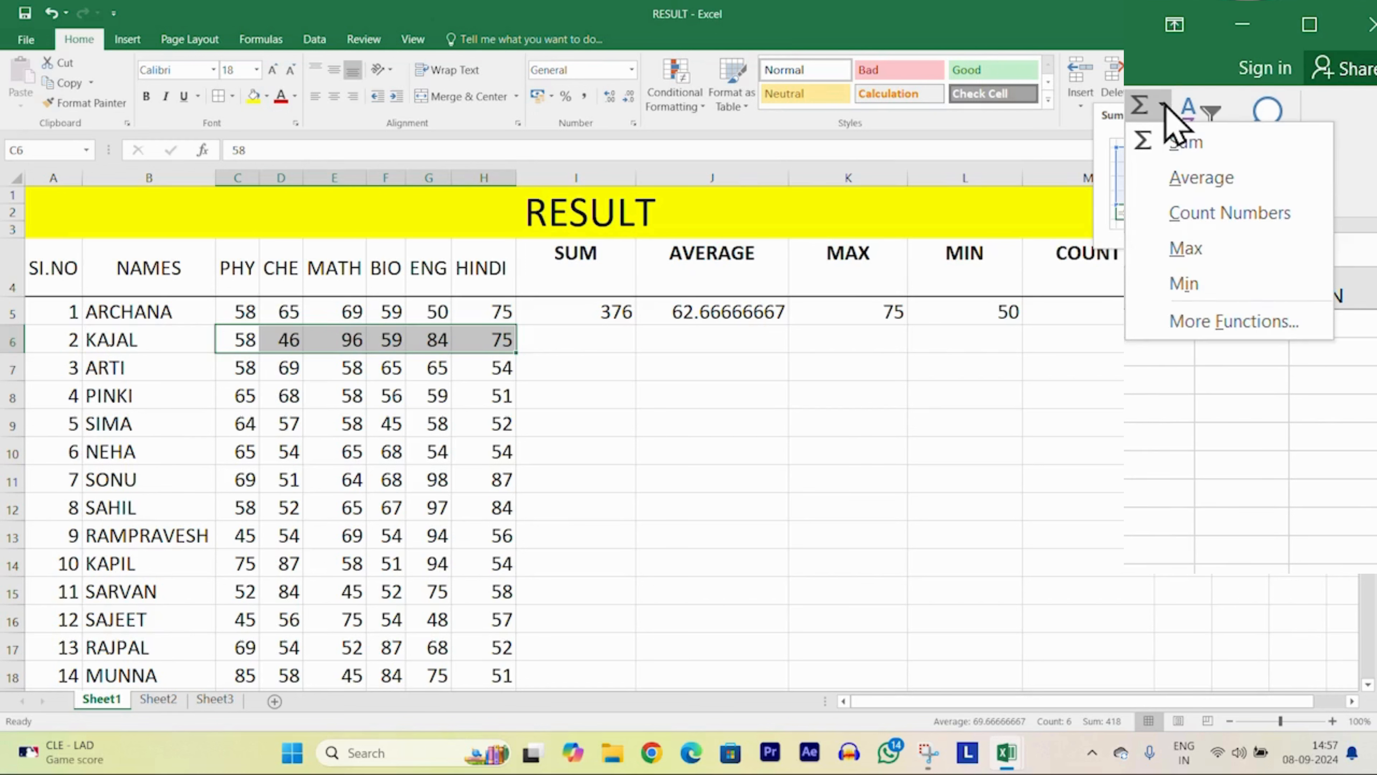
left_click(1163, 152)
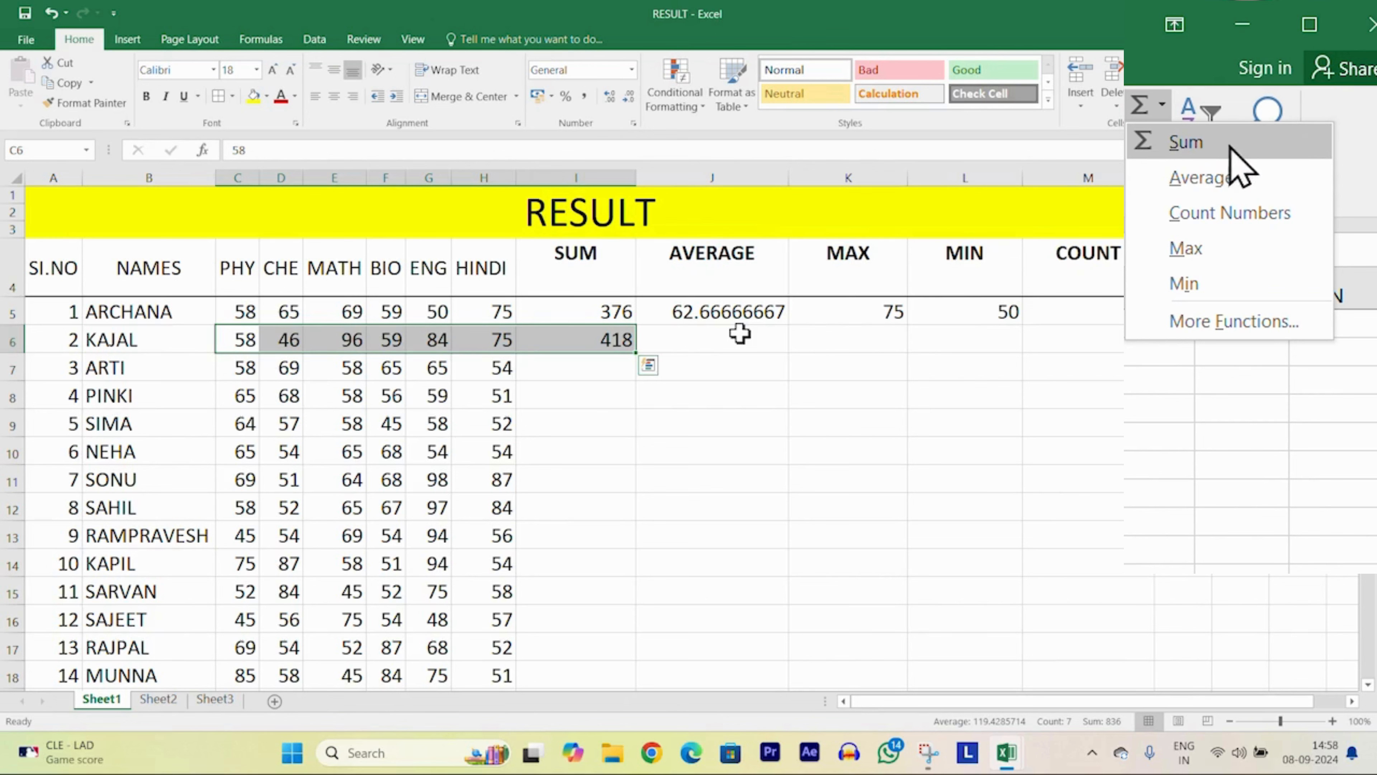
key("shift+Left")
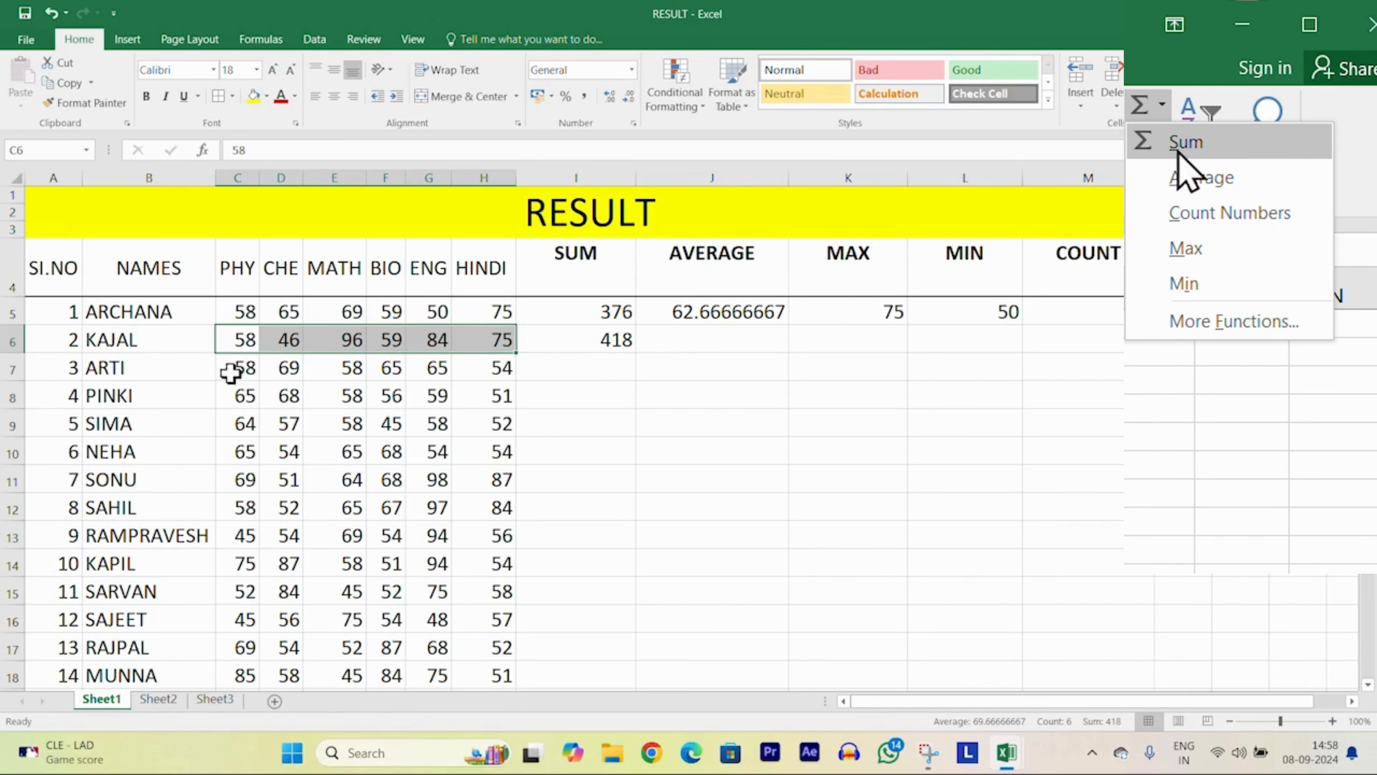
left_click(556, 452)
left_click_drag(230, 343, 596, 337)
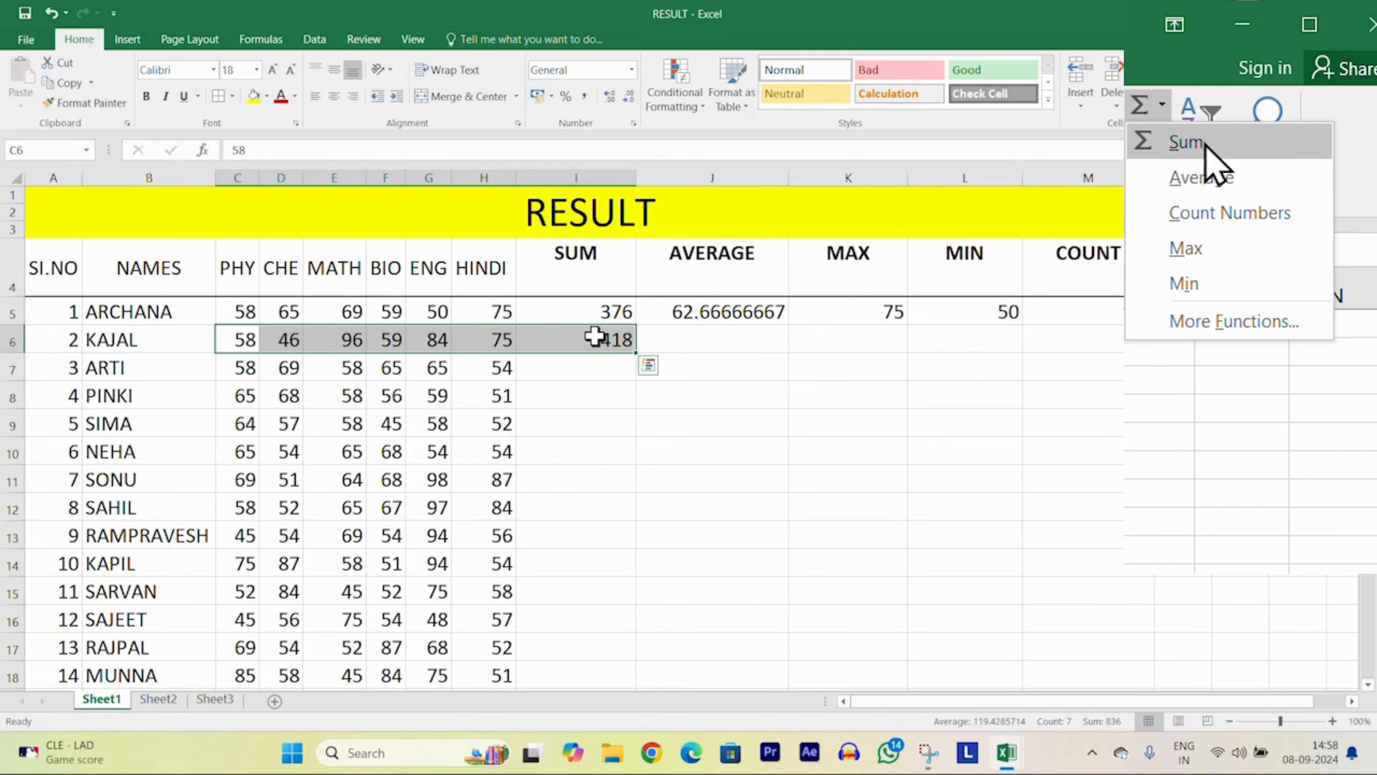
key("shift+Left")
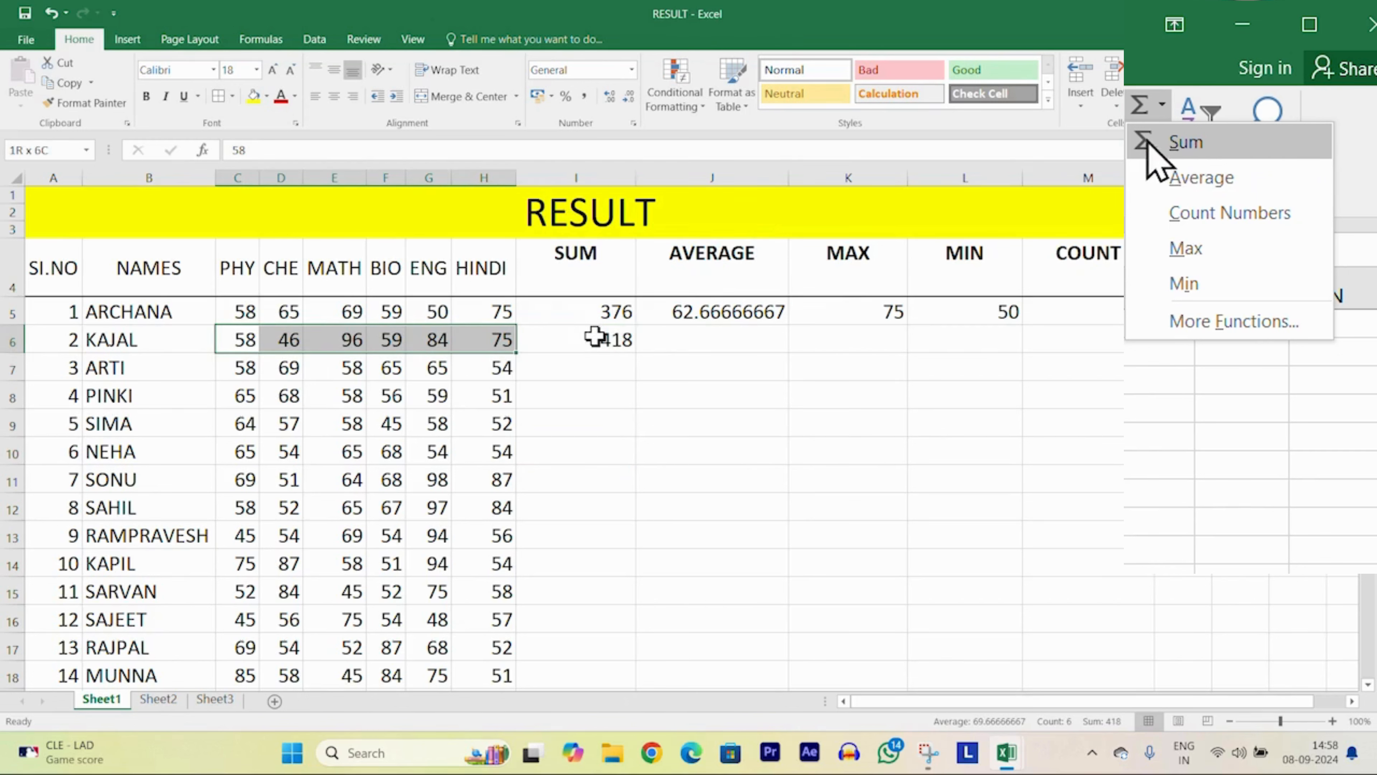
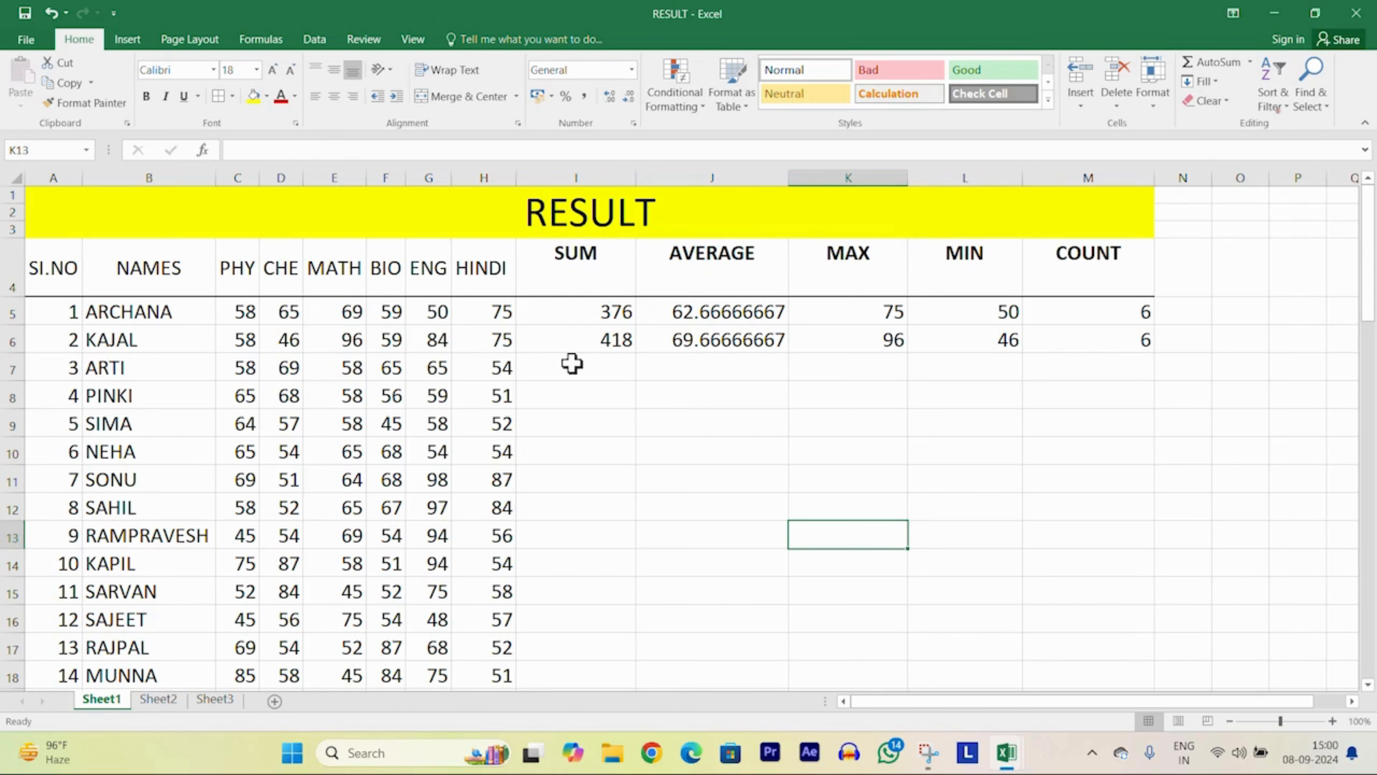
Step: Select cell I6, which holds the second student's SUM formula
left_click(598, 339)
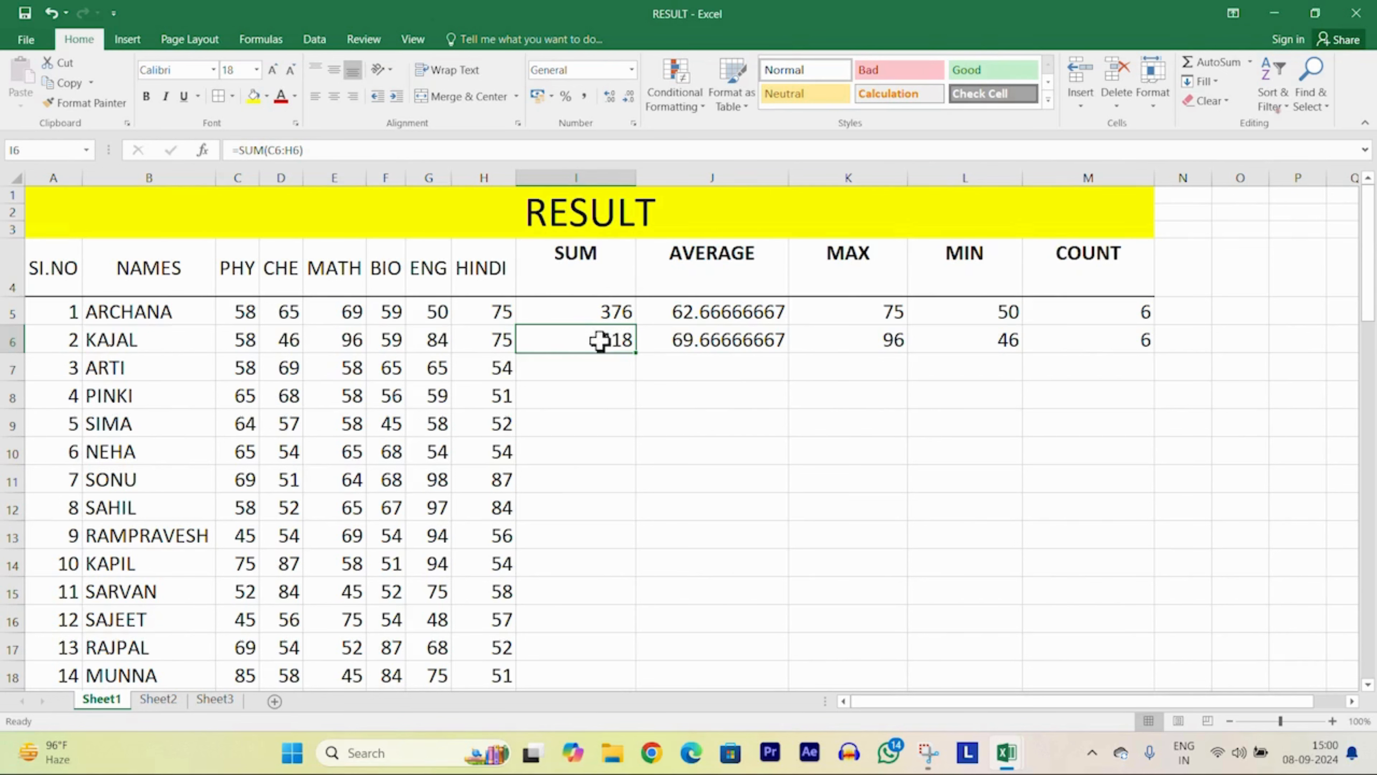
Step: Copy the SUM, AVERAGE and MAX formulas from I6, J6 and K6 down the student rows
double_click(635, 353)
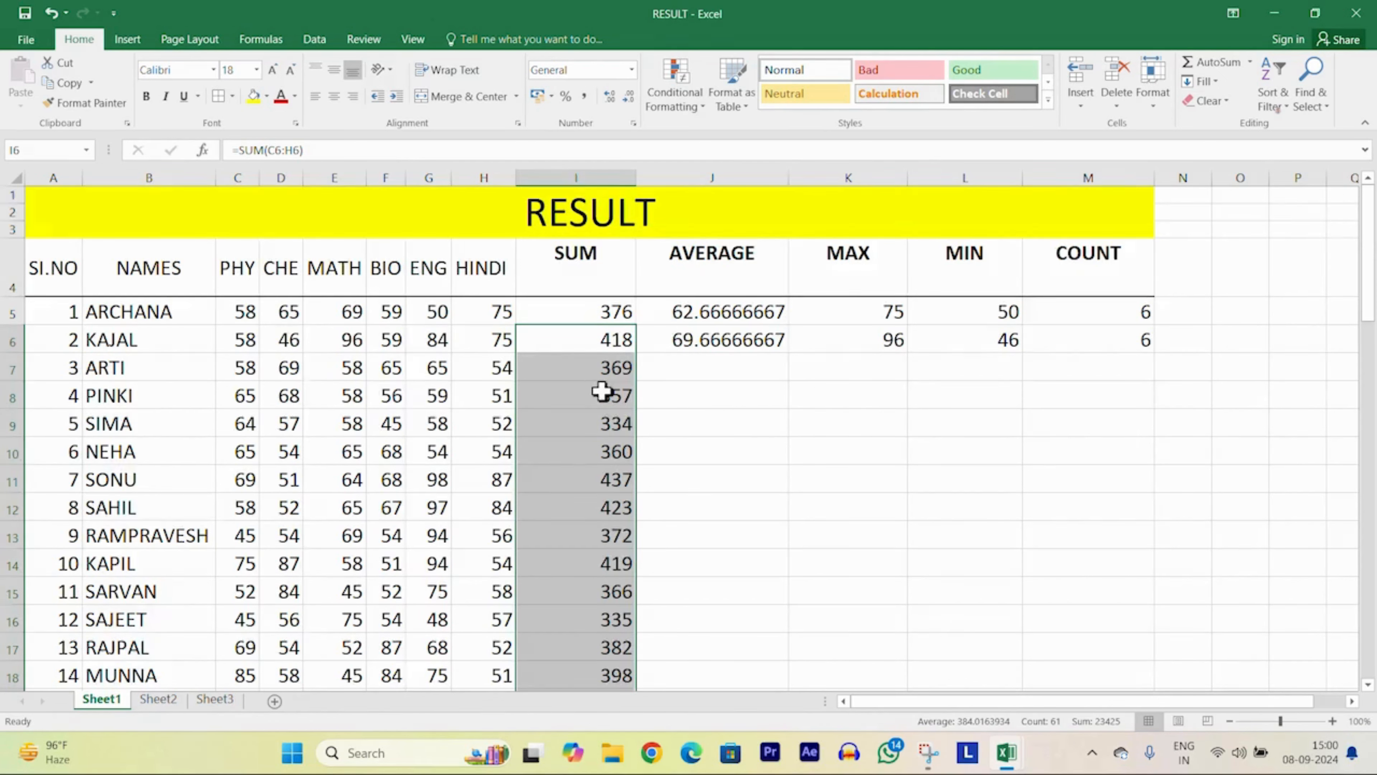
scroll(599, 390, "down", 5)
scroll(600, 391, "up", 5)
left_click(724, 343)
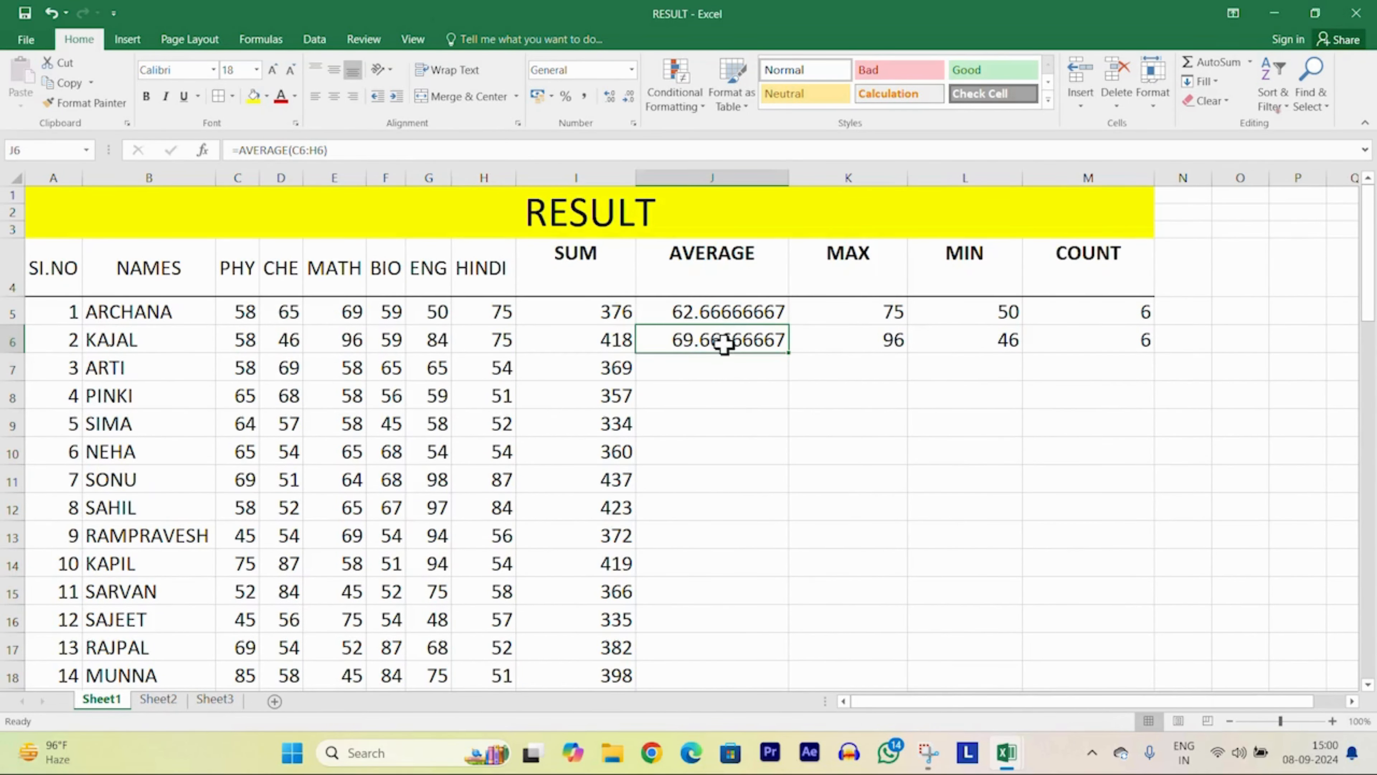
double_click(790, 355)
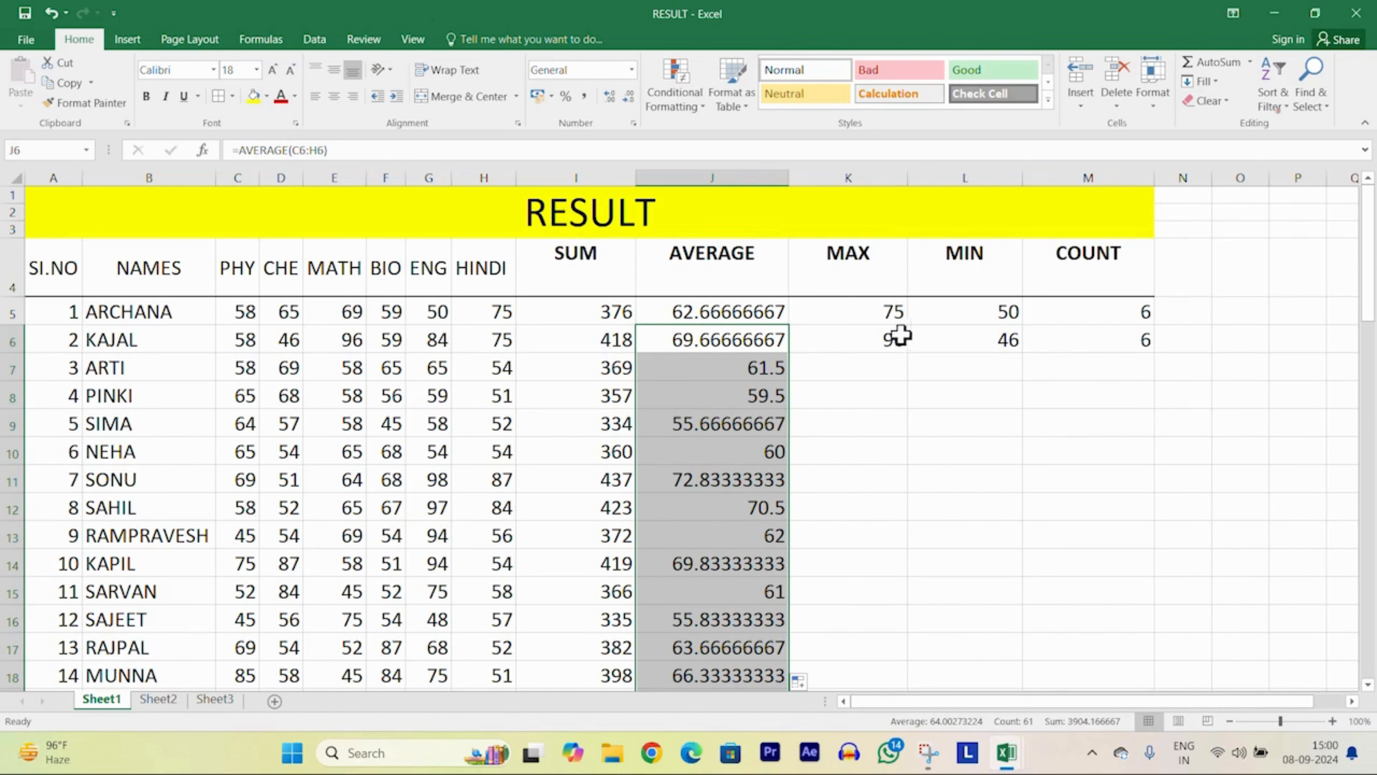
left_click(868, 340)
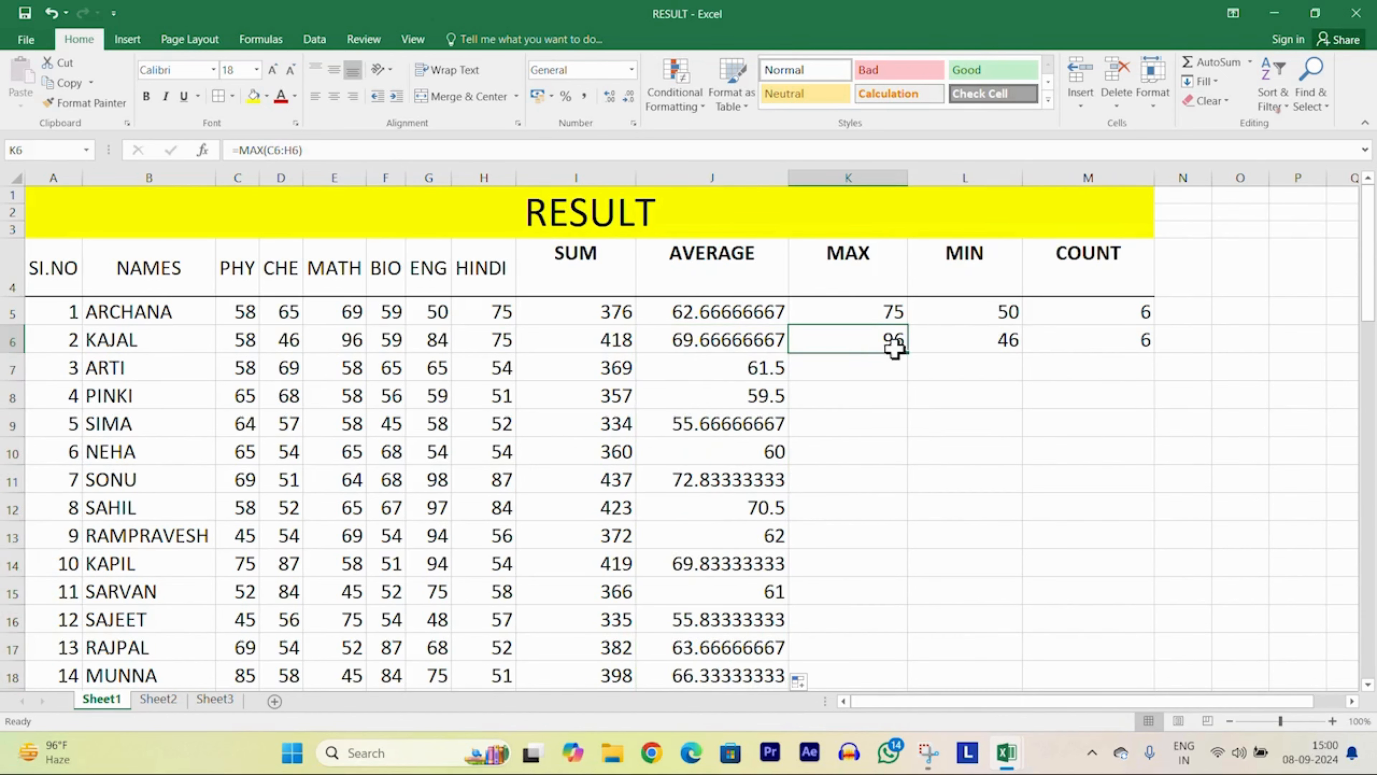
left_click_drag(909, 352, 895, 676)
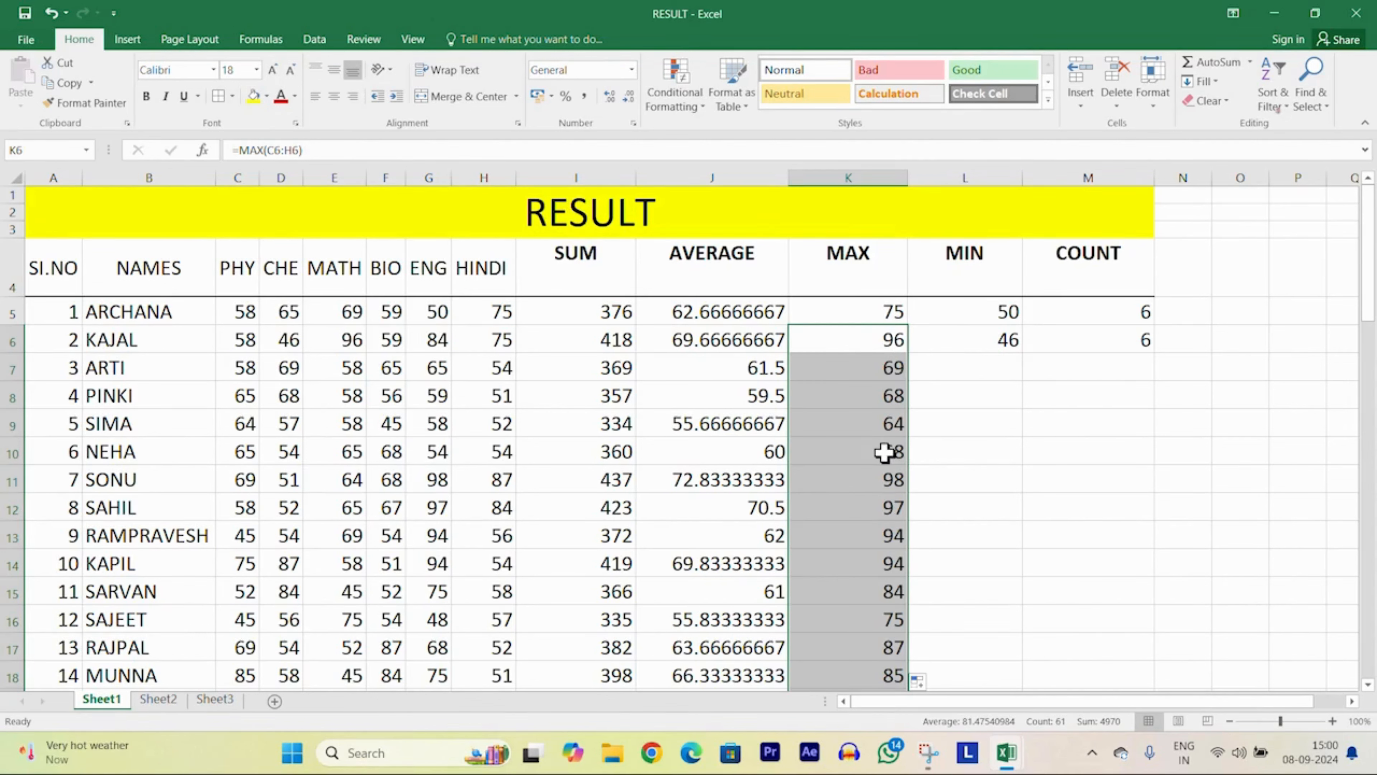
Step: Copy the MIN and COUNT formulas from L6 and M6 down every student row
left_click(990, 338)
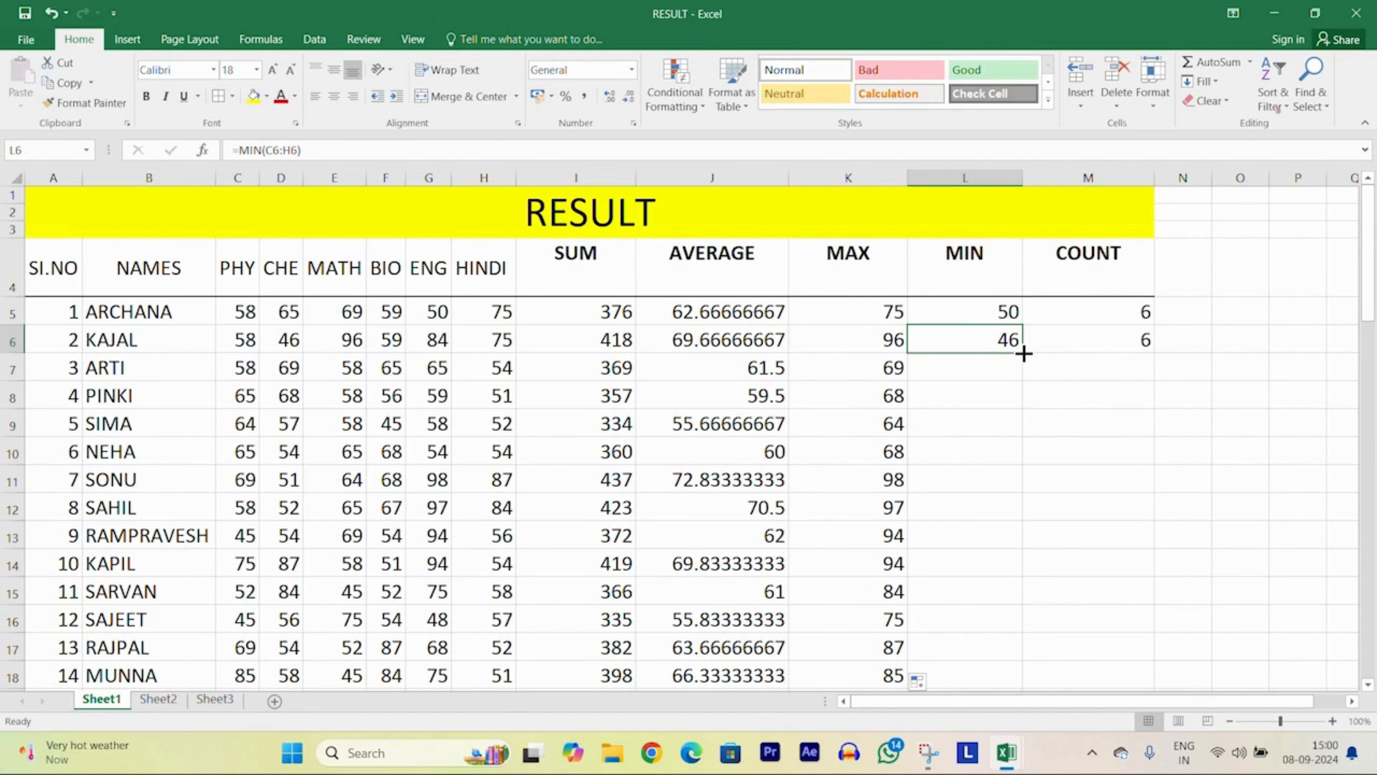
left_click_drag(1023, 353, 1033, 719)
scroll(1191, 423, "up", 9)
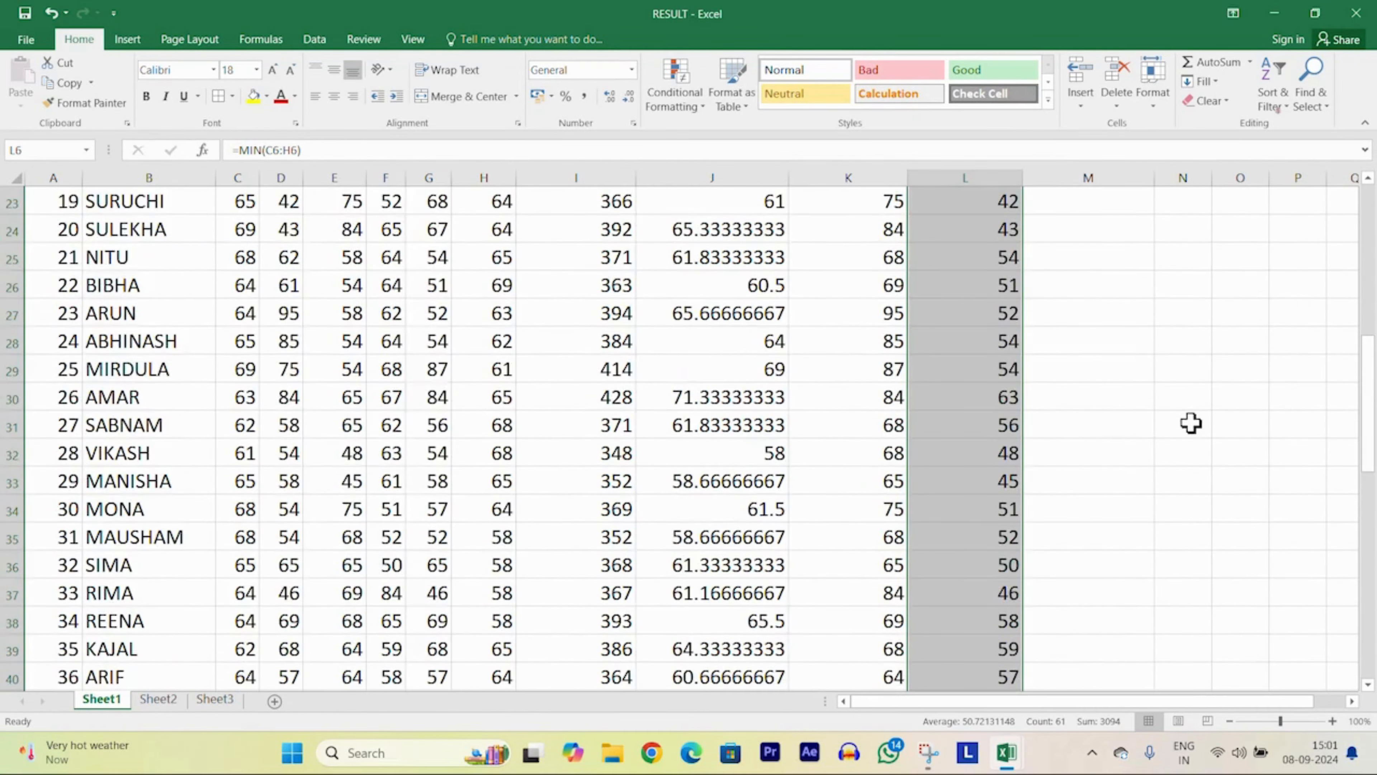
scroll(1191, 423, "up", 3)
scroll(1187, 420, "up", 5)
left_click(1110, 341)
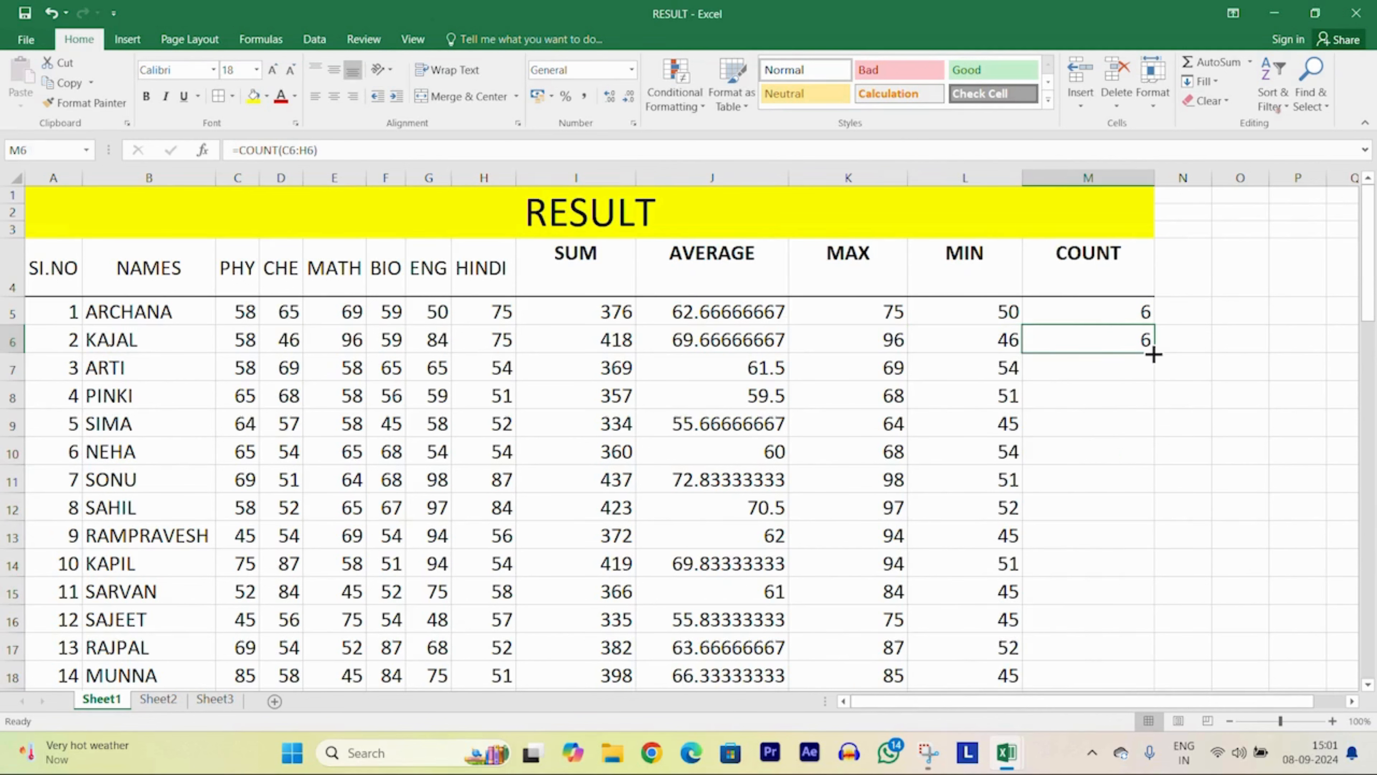
double_click(1153, 352)
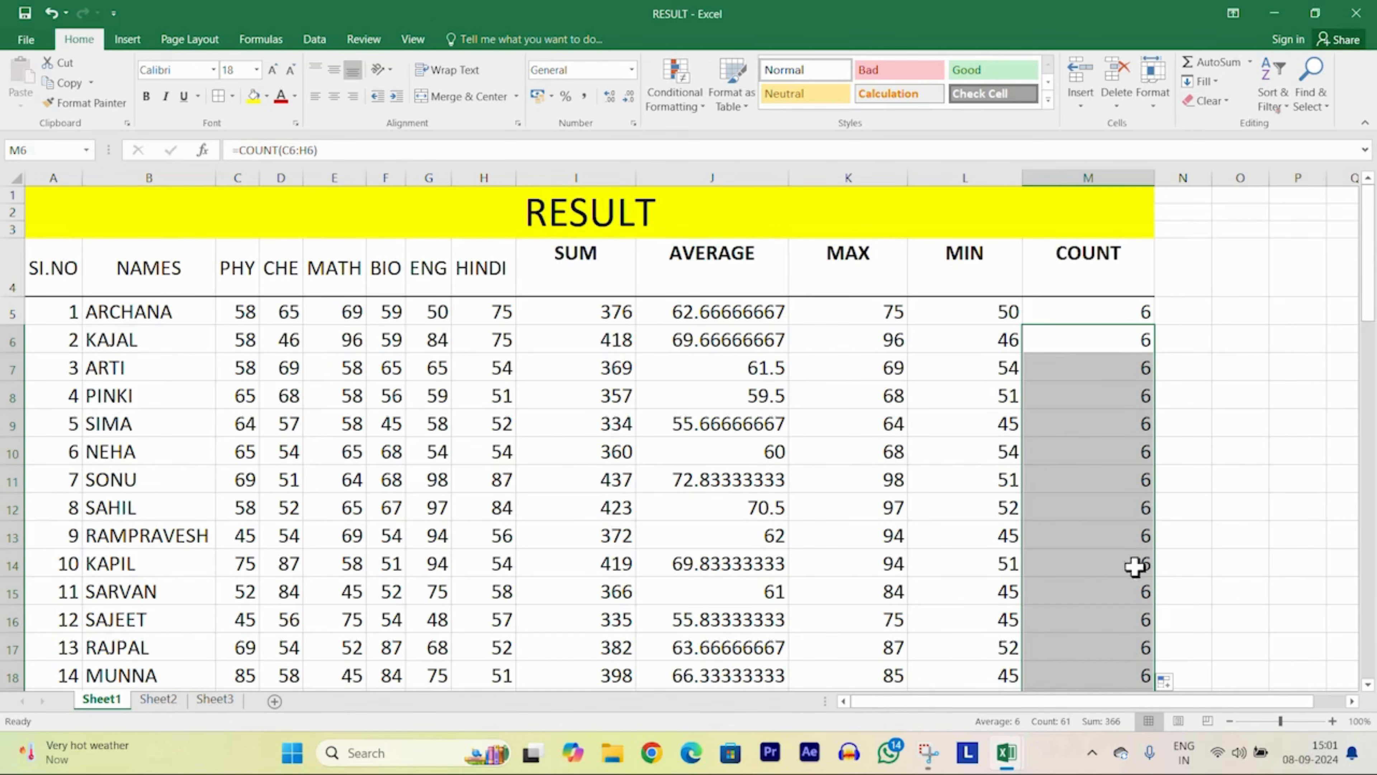
scroll(689, 443, "down", 17)
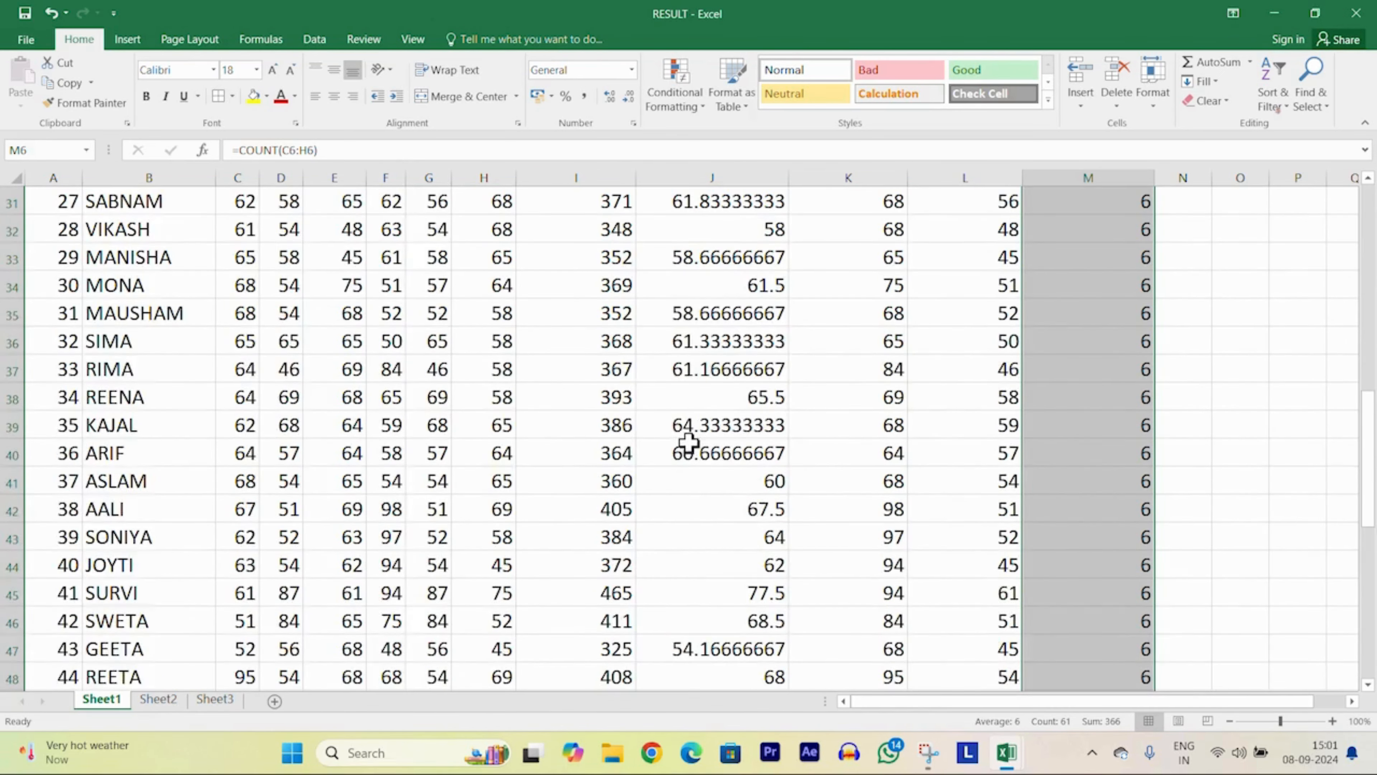
scroll(689, 442, "up", 16)
scroll(689, 445, "up", 1)
left_click(1241, 395)
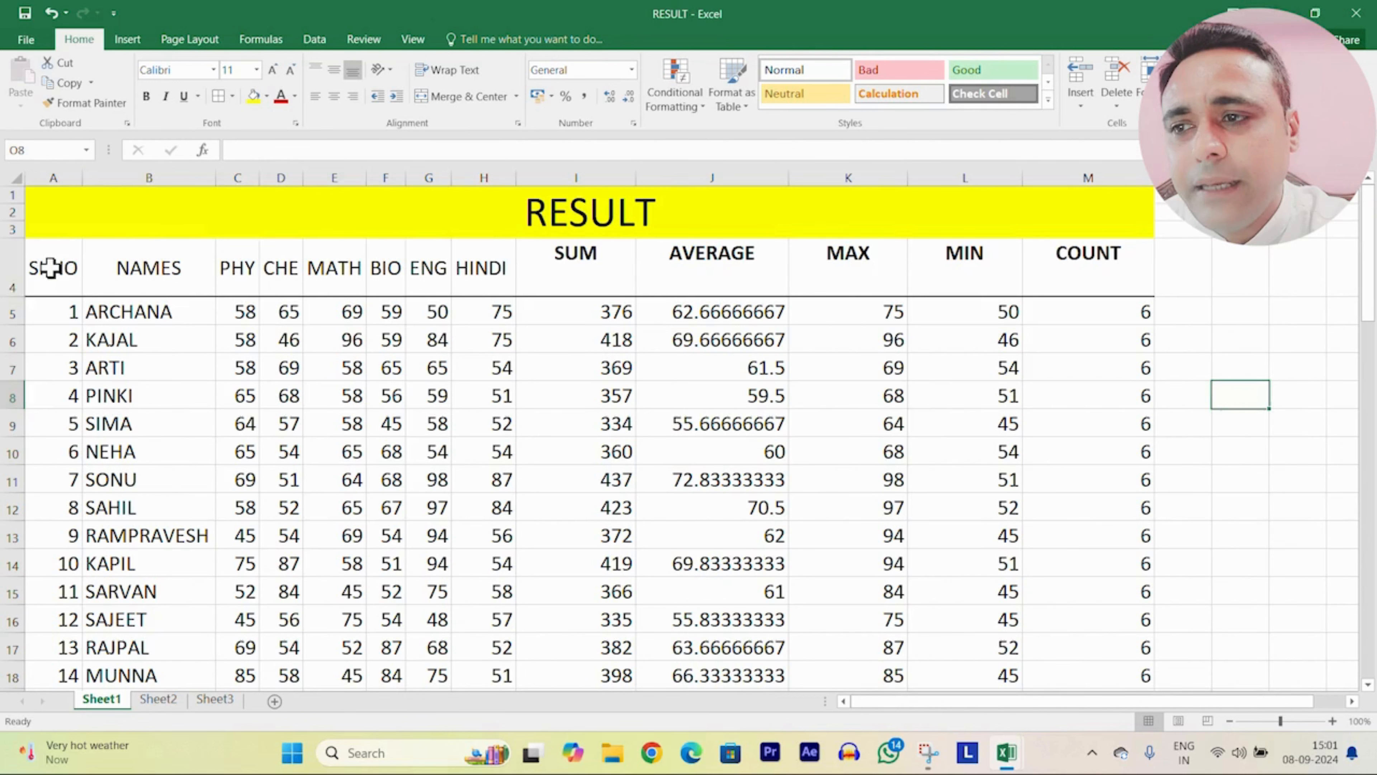
Step: Format the headings A4:M4, SI.NO through COUNT, in Algerian at size 18
left_click_drag(47, 263, 1049, 256)
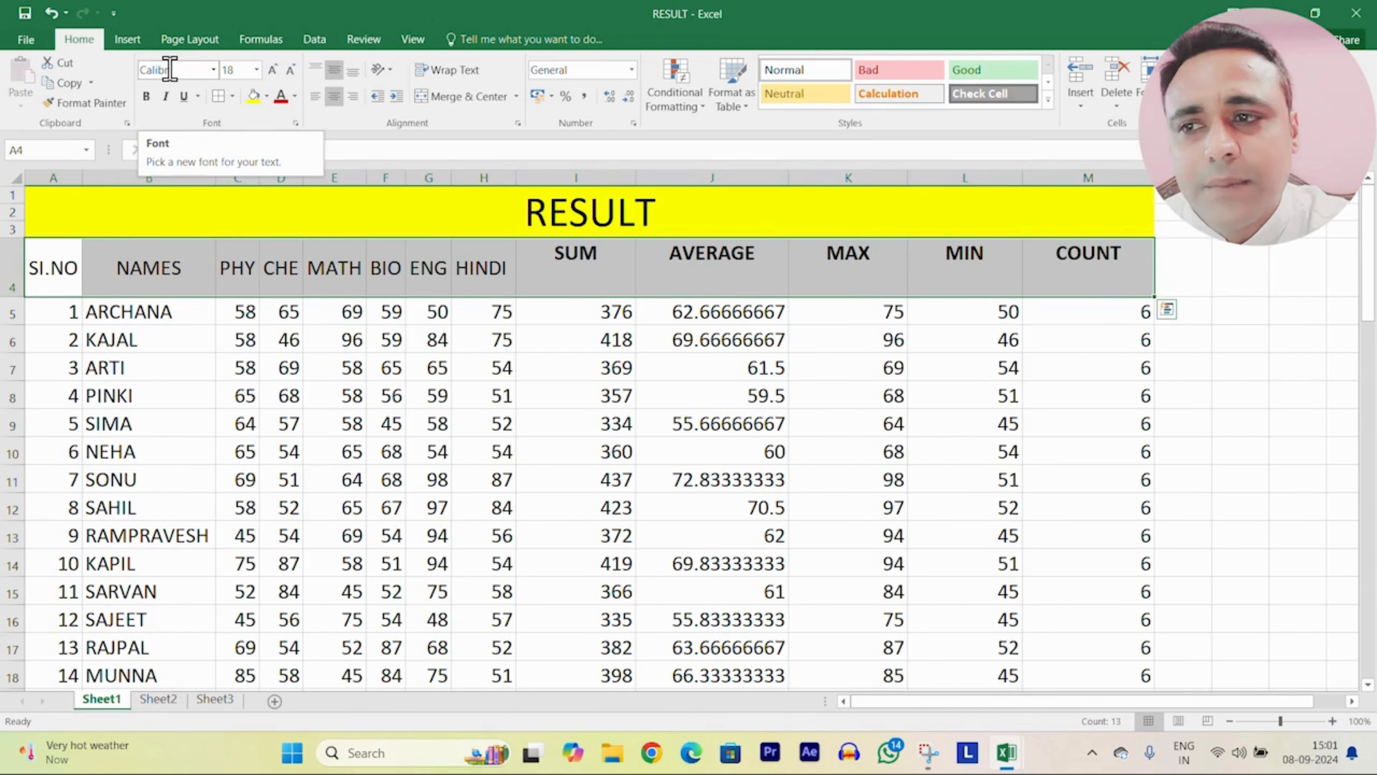
left_click(214, 69)
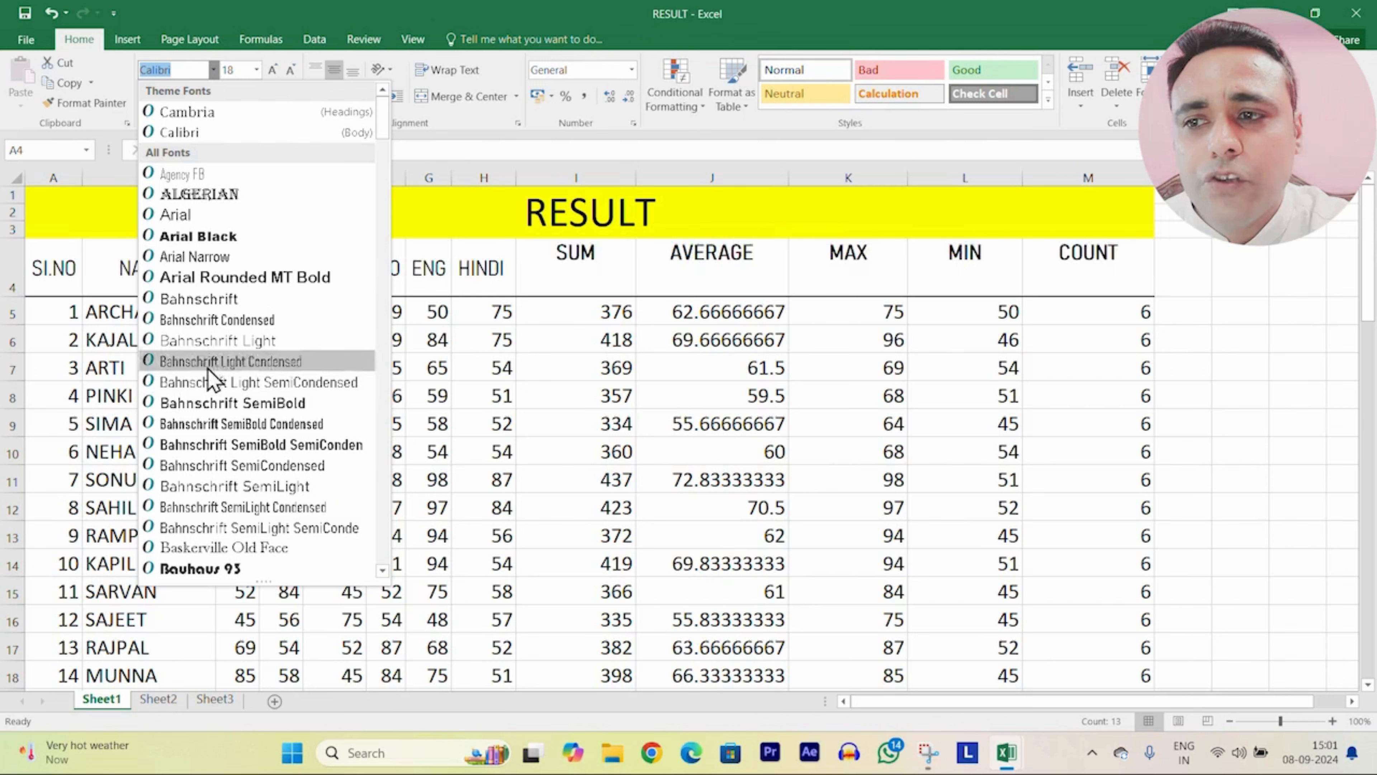
left_click(211, 196)
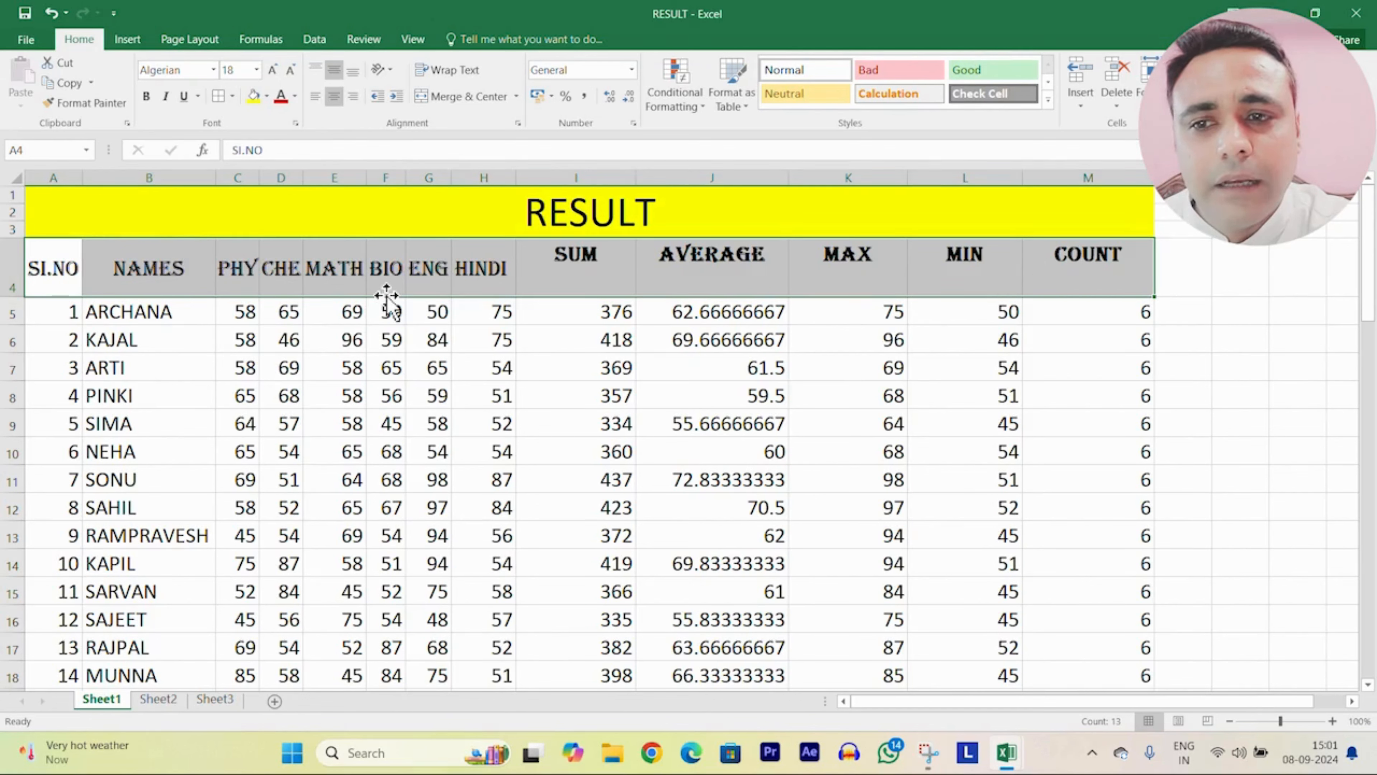
left_click(258, 70)
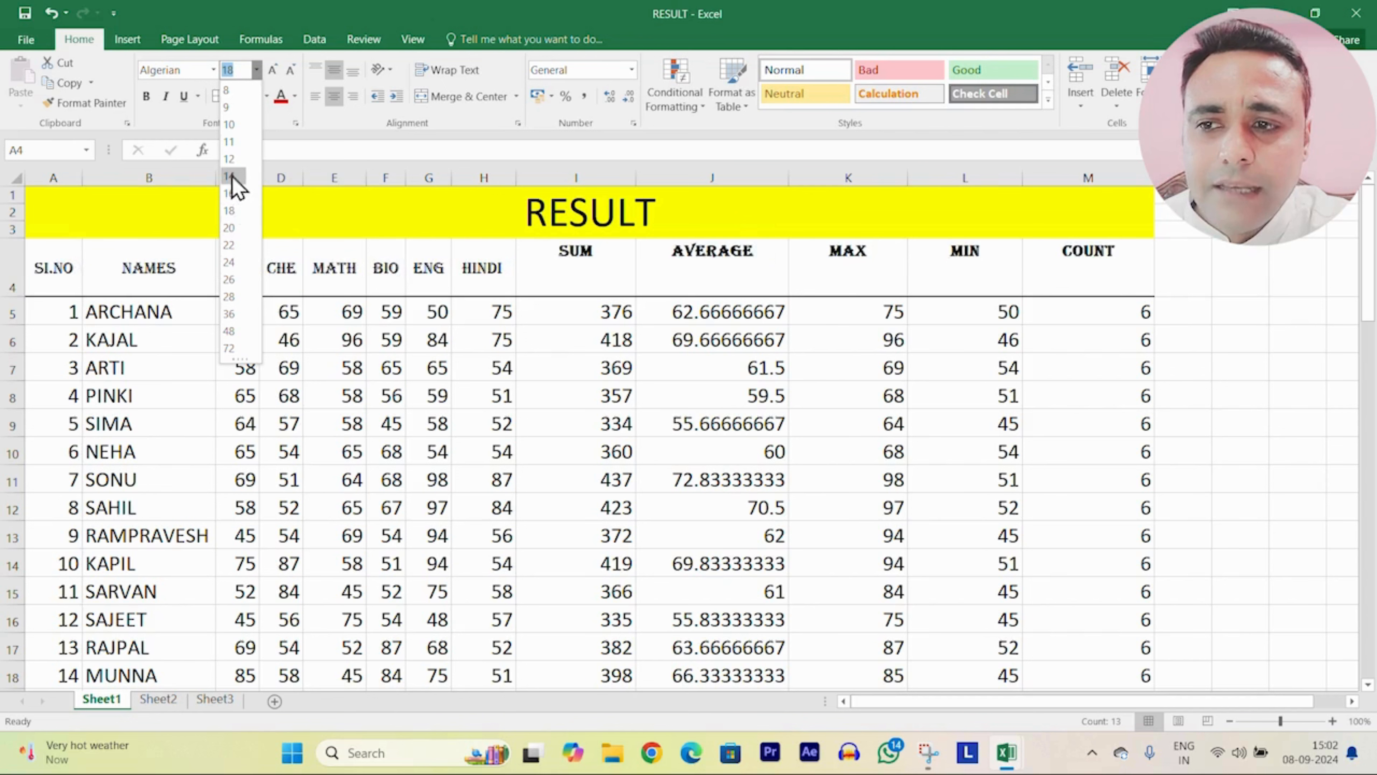
left_click(229, 212)
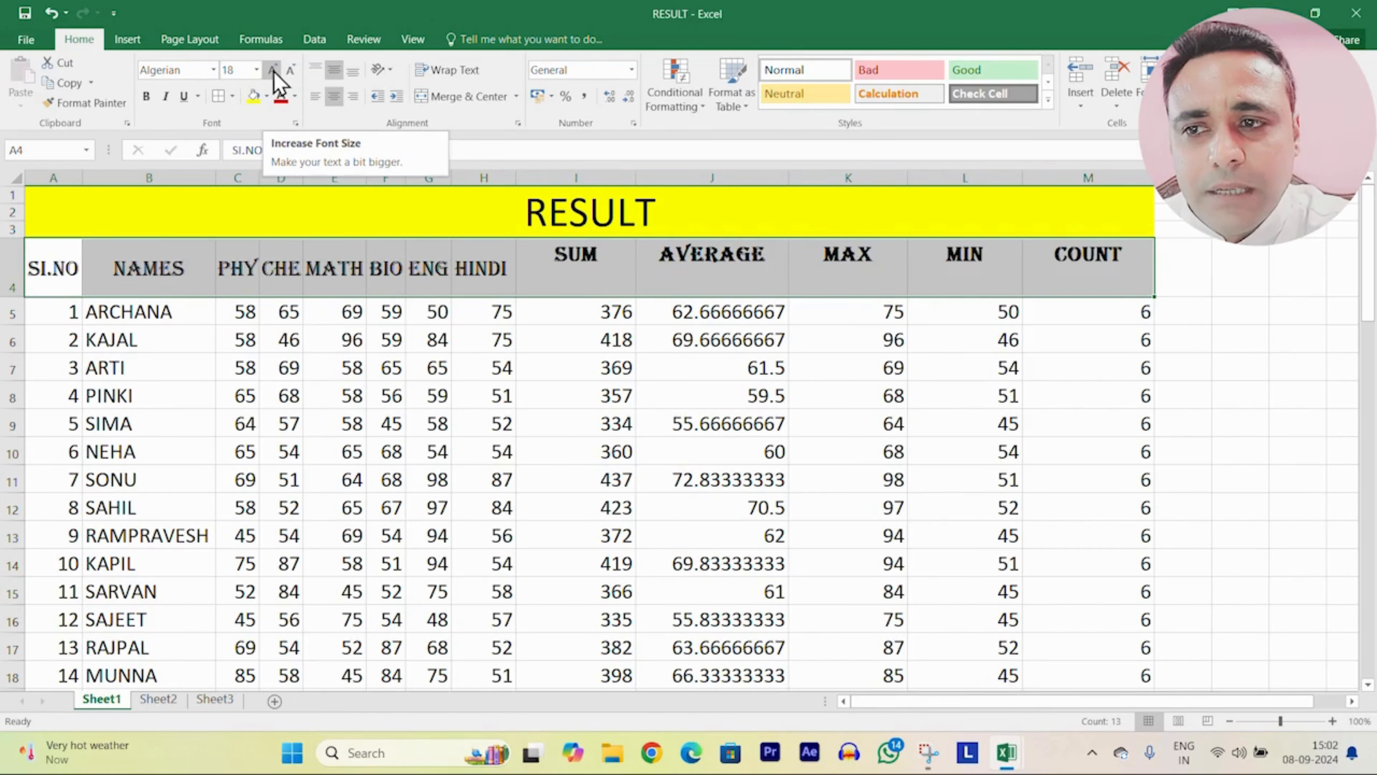
Step: Step the row 4 heading font size up to 20
left_click(273, 71)
left_click(272, 71)
left_click(273, 71)
left_click(273, 71)
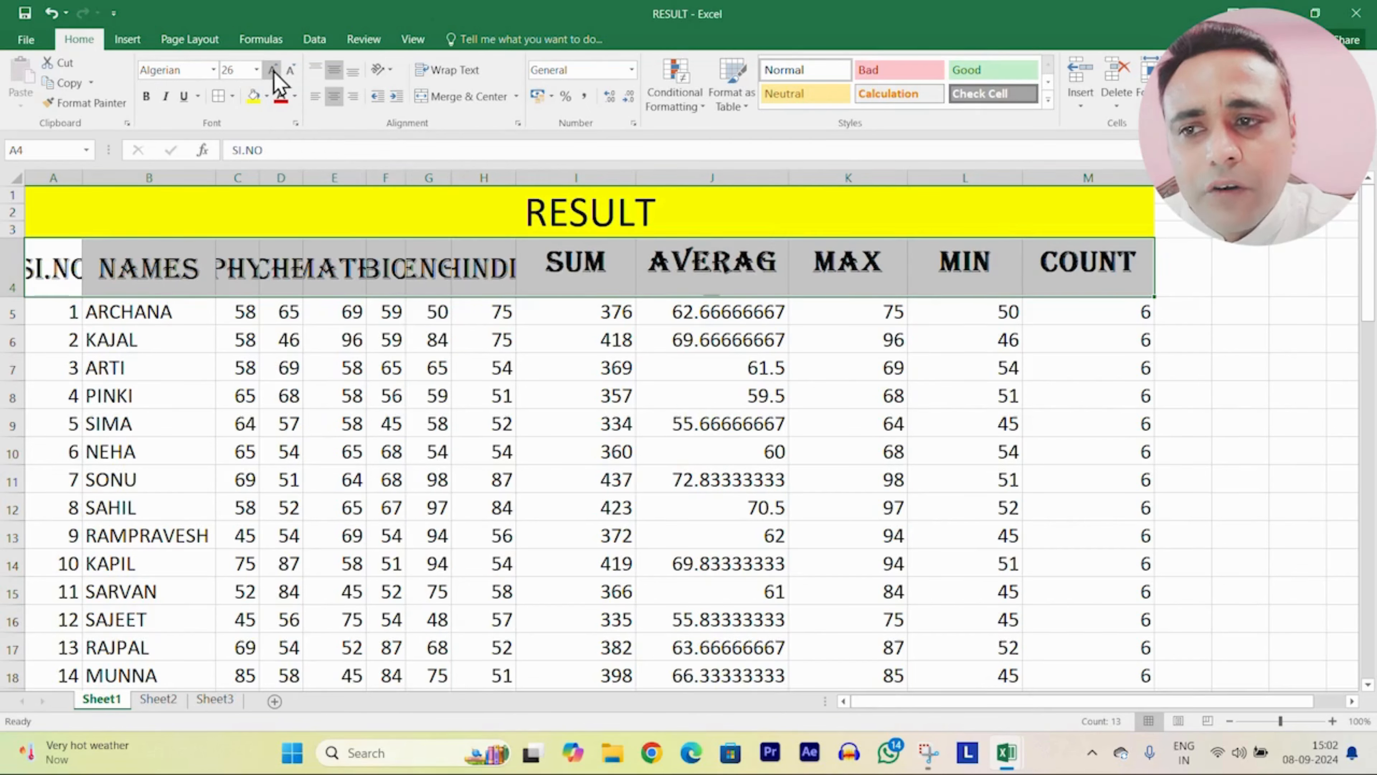
left_click(291, 71)
left_click(291, 71)
left_click(290, 71)
left_click(290, 70)
left_click(290, 71)
left_click(290, 71)
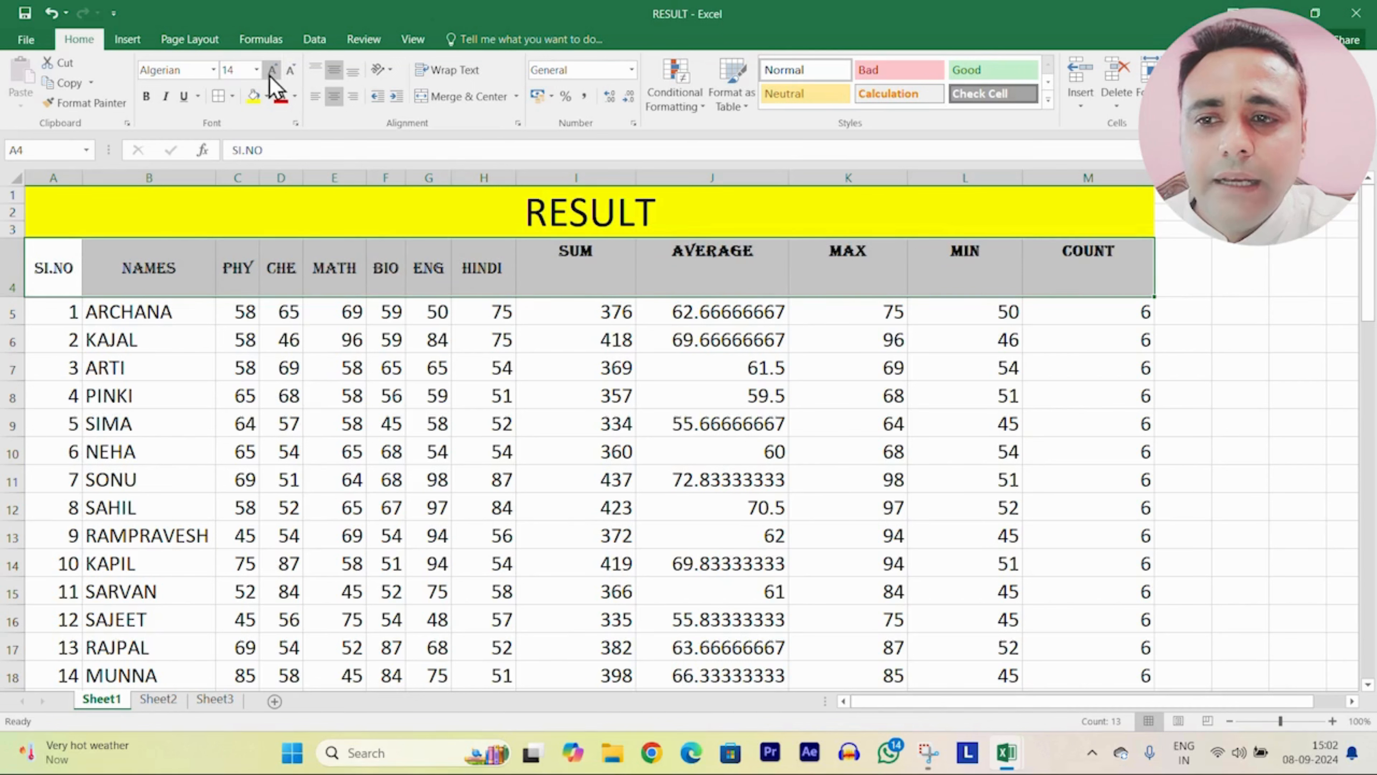
double_click(276, 69)
left_click(276, 68)
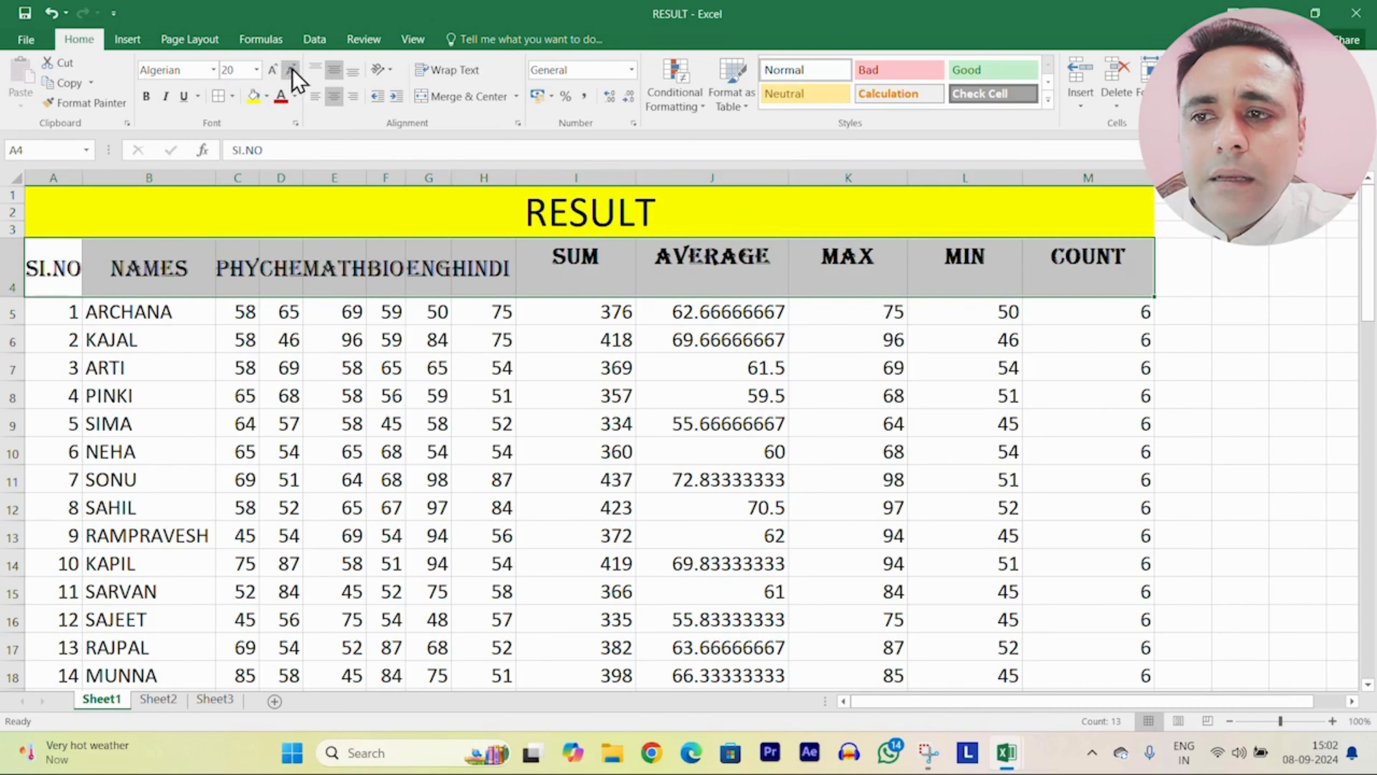
left_click(291, 71)
left_click(290, 71)
left_click(291, 71)
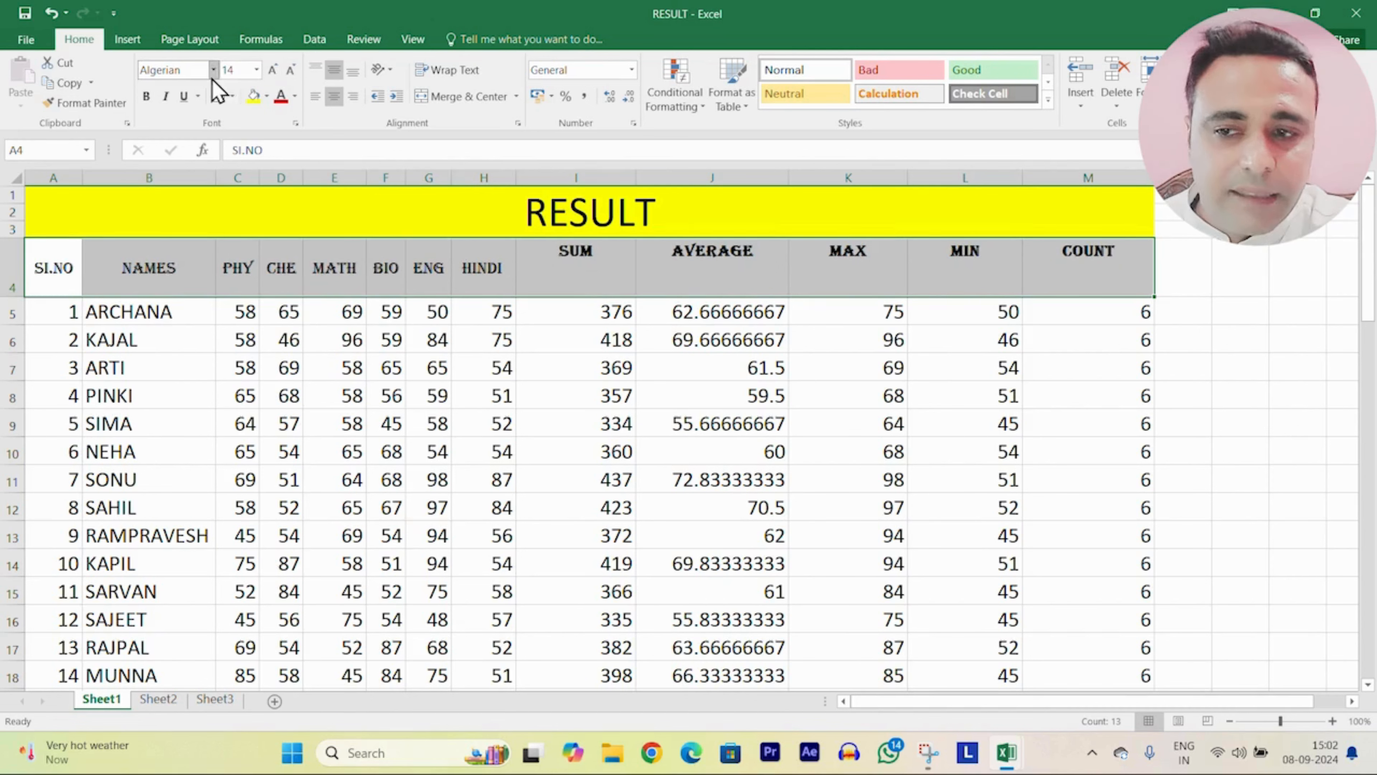
left_click(274, 72)
left_click(274, 72)
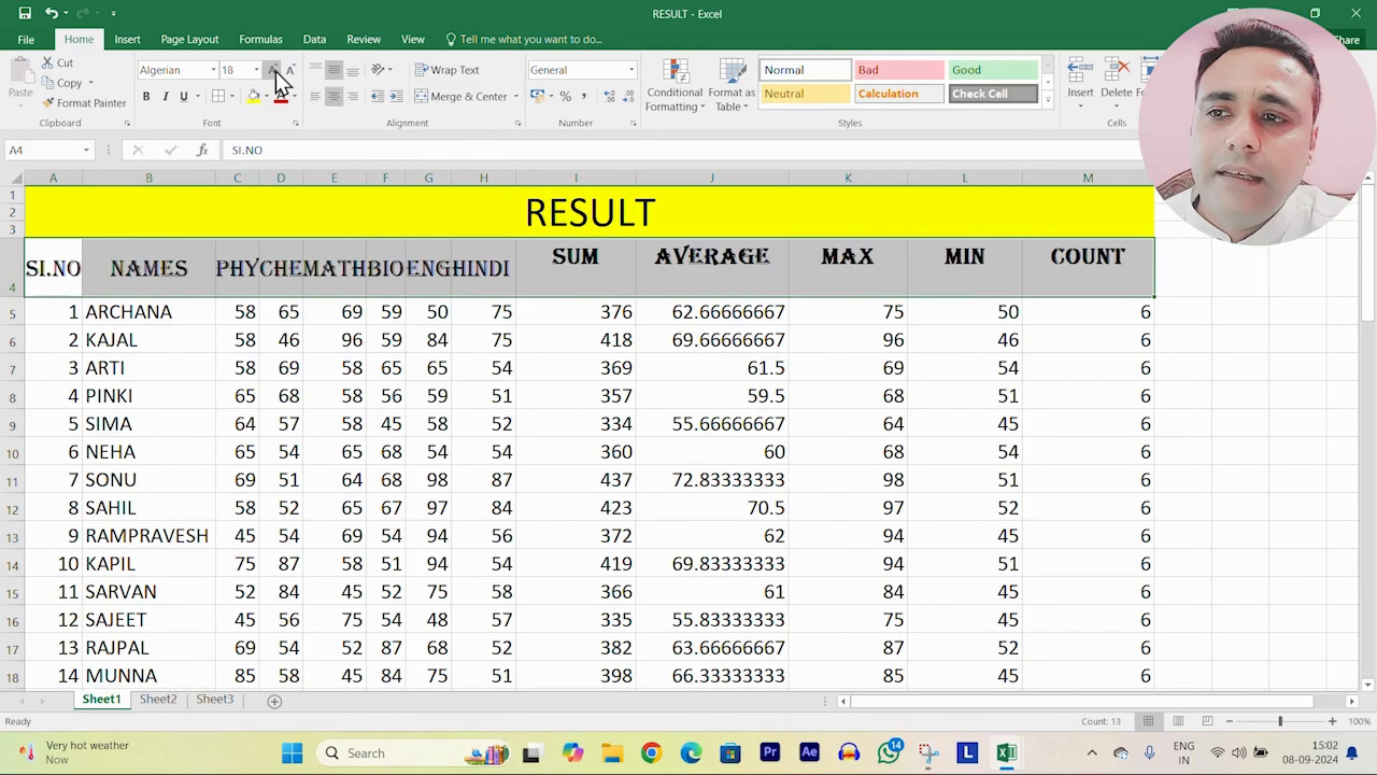
left_click(273, 72)
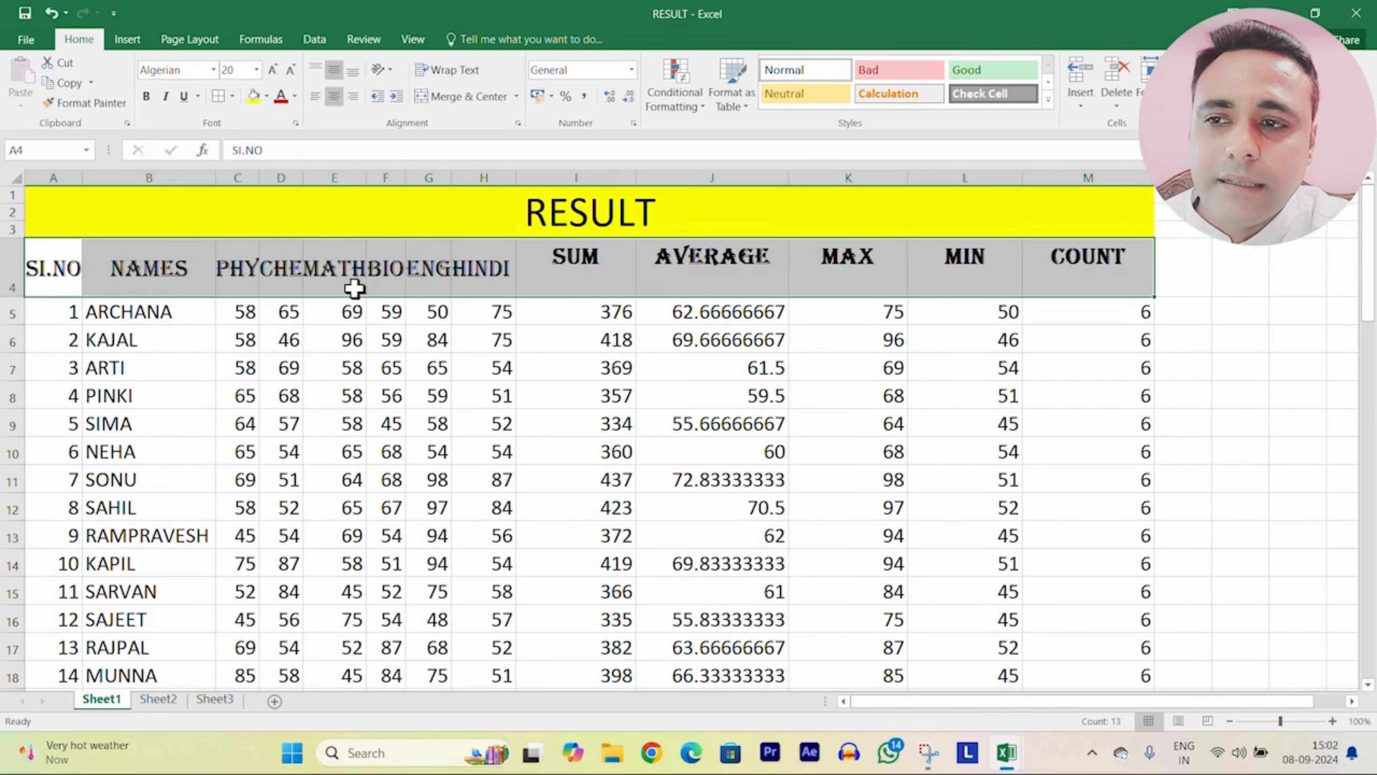
Step: Try bold on the headings, then leave it turned off
left_click(147, 99)
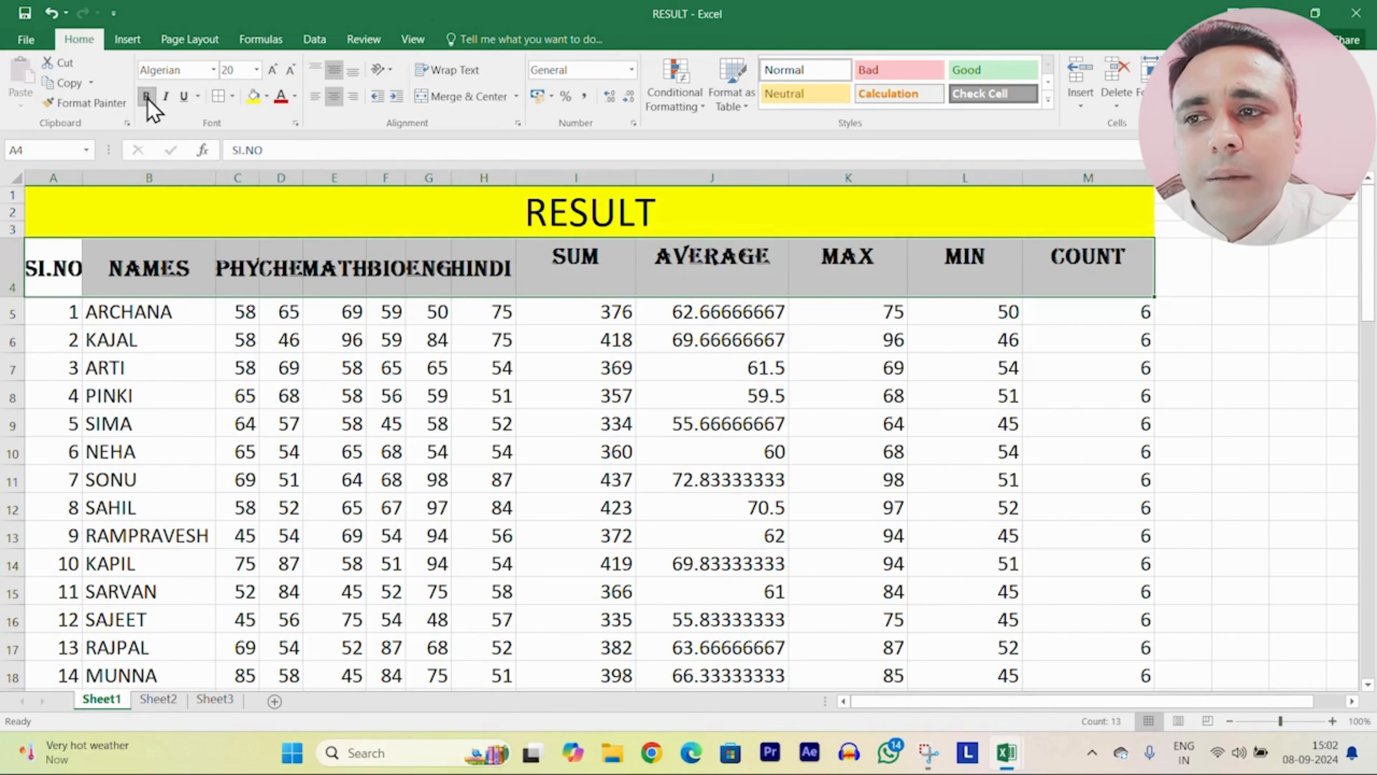
left_click(147, 97)
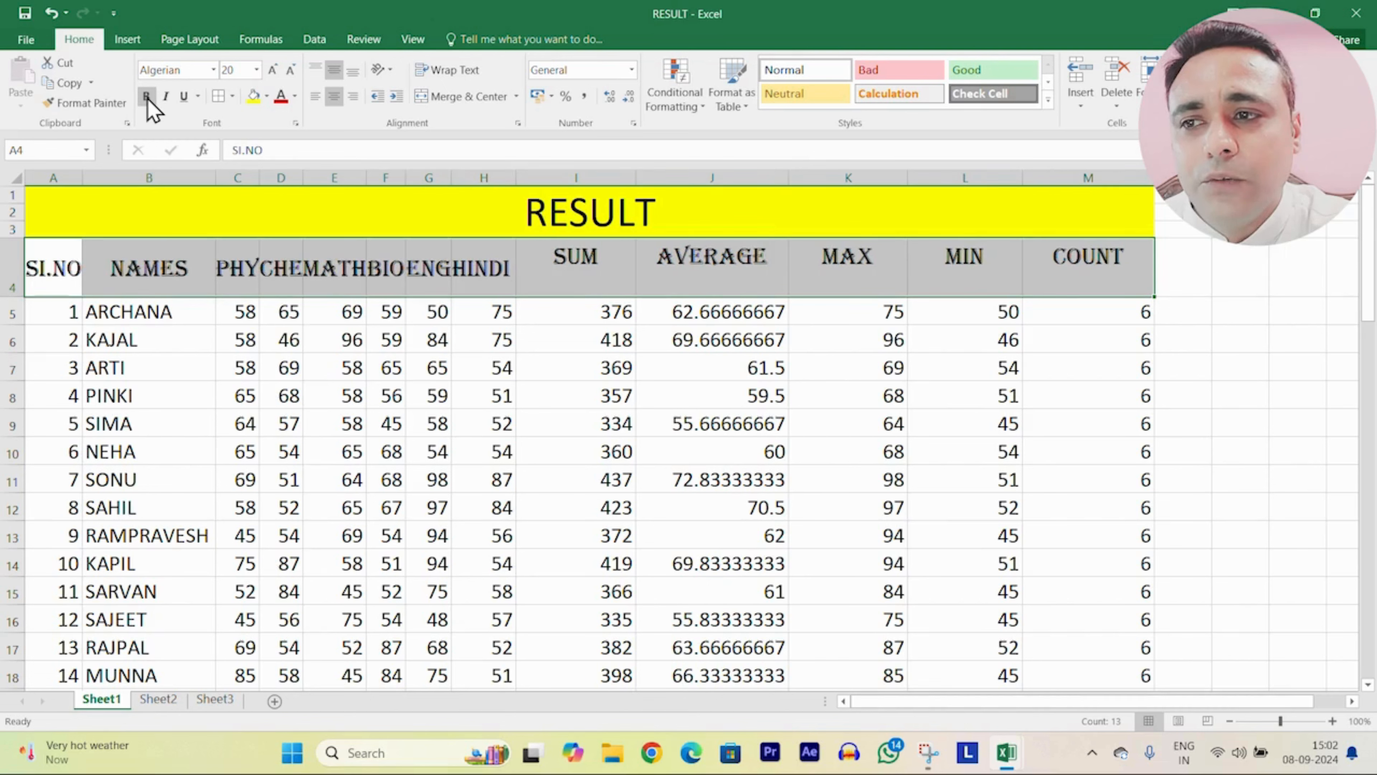
left_click(147, 97)
left_click(147, 98)
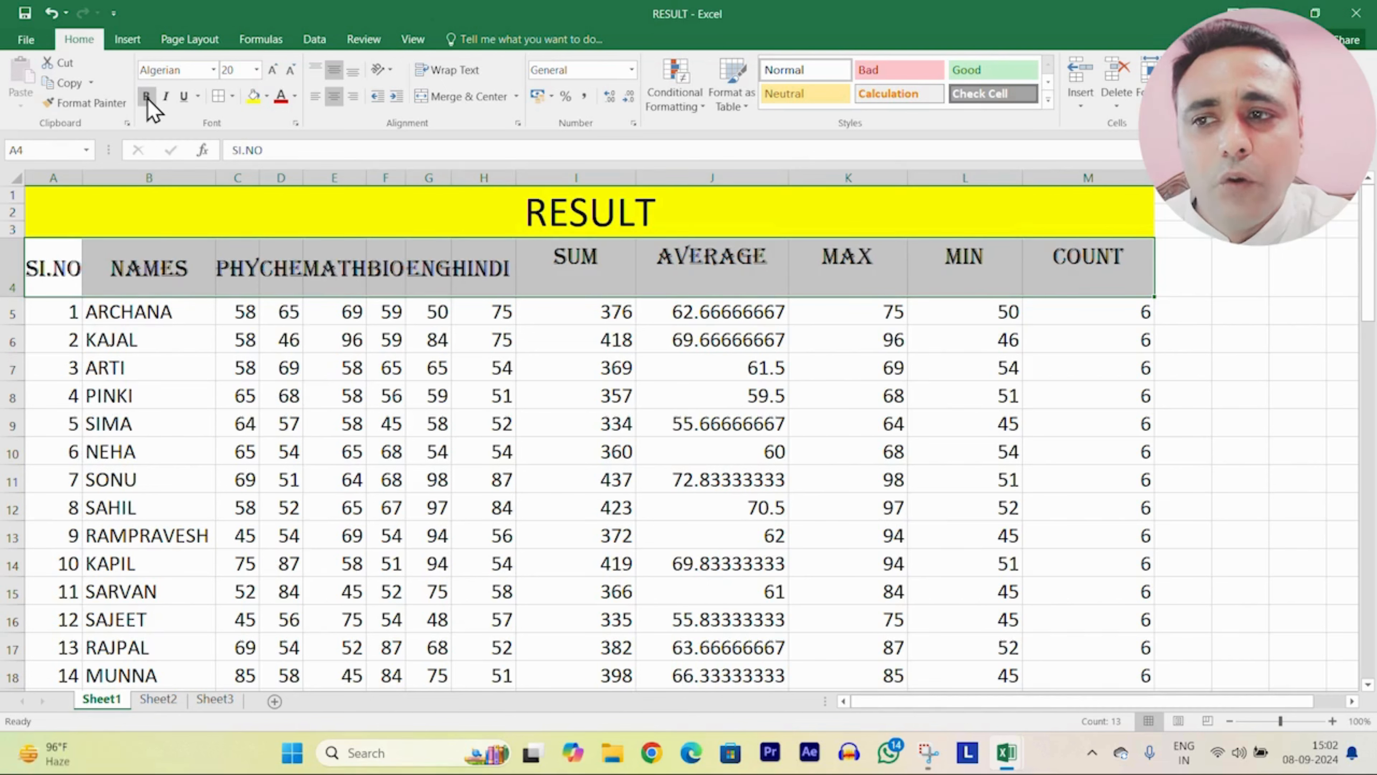
left_click(148, 97)
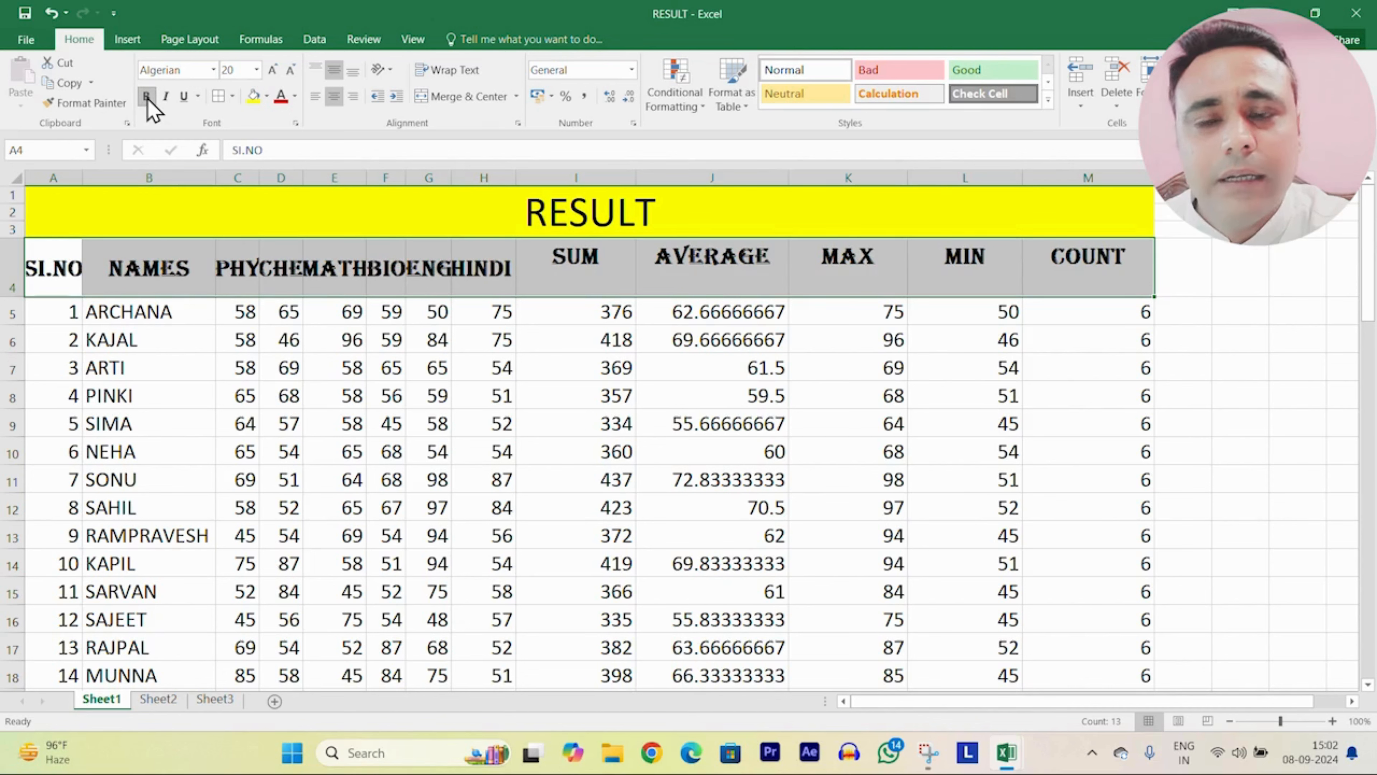
left_click(147, 98)
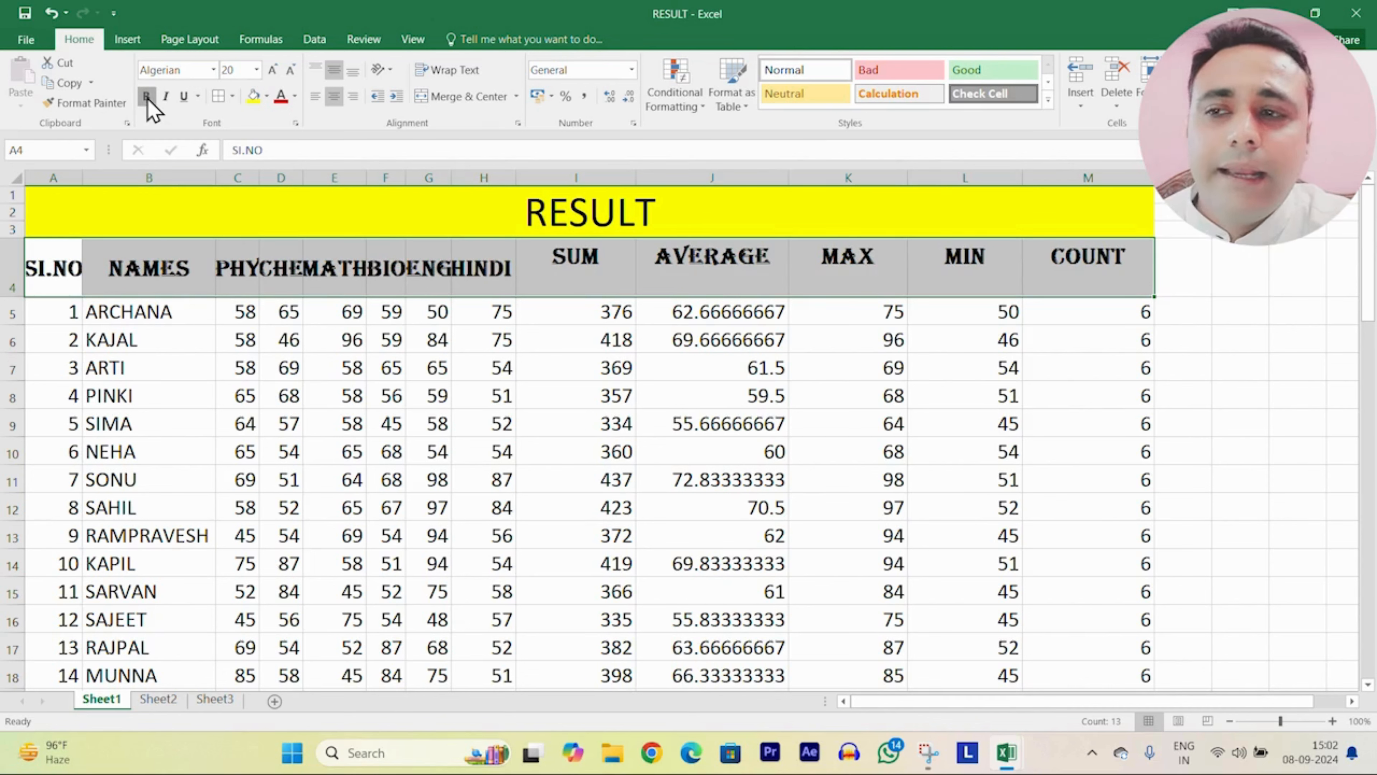
Step: Make the row 4 column headers italic
left_click(166, 97)
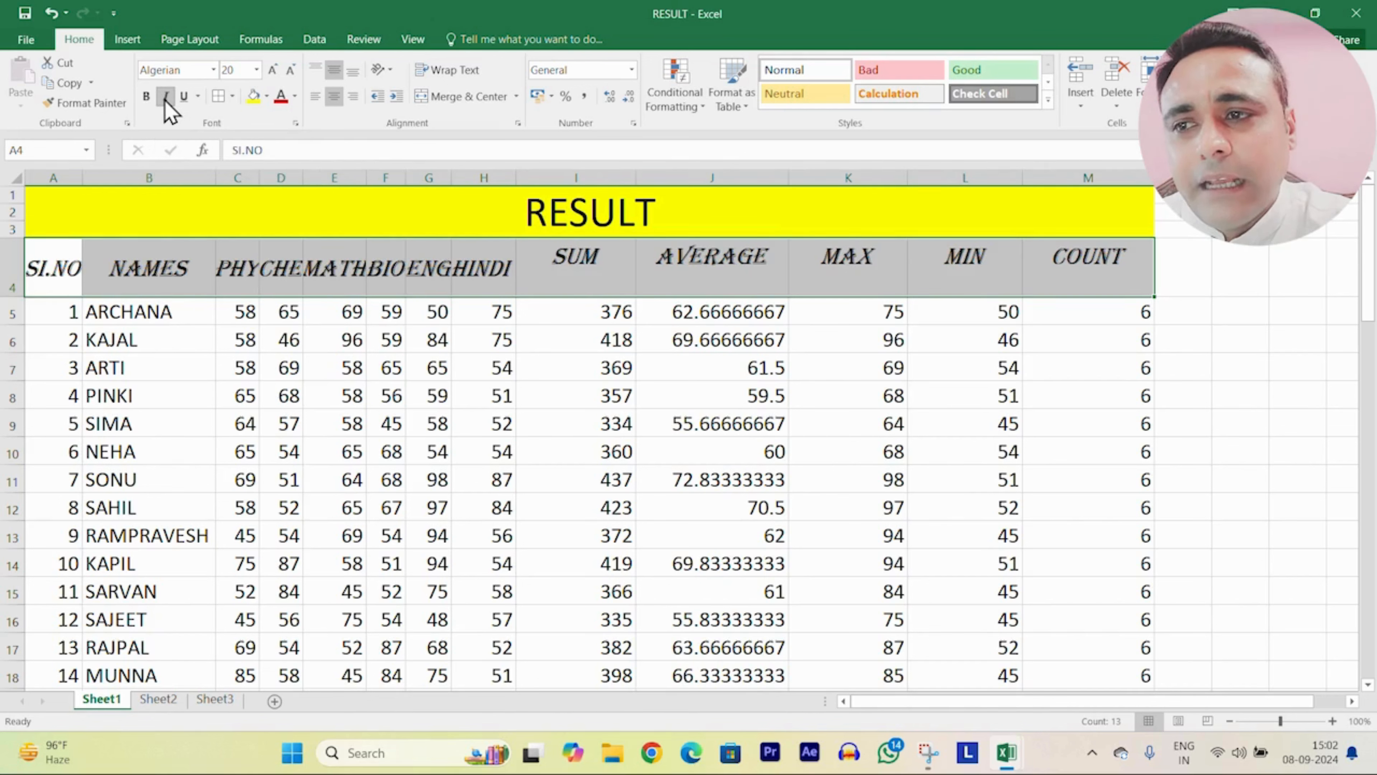
left_click(166, 99)
left_click(166, 99)
left_click(166, 99)
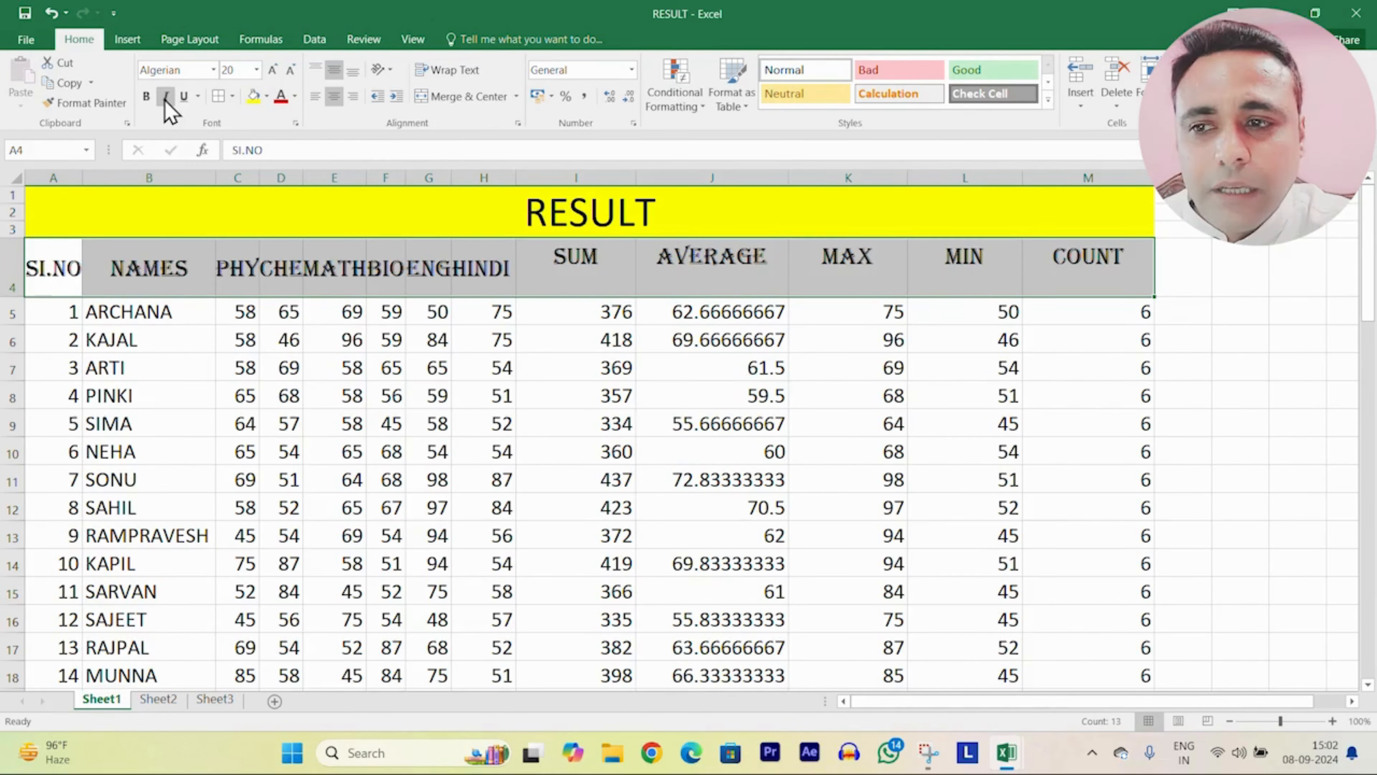
left_click(165, 98)
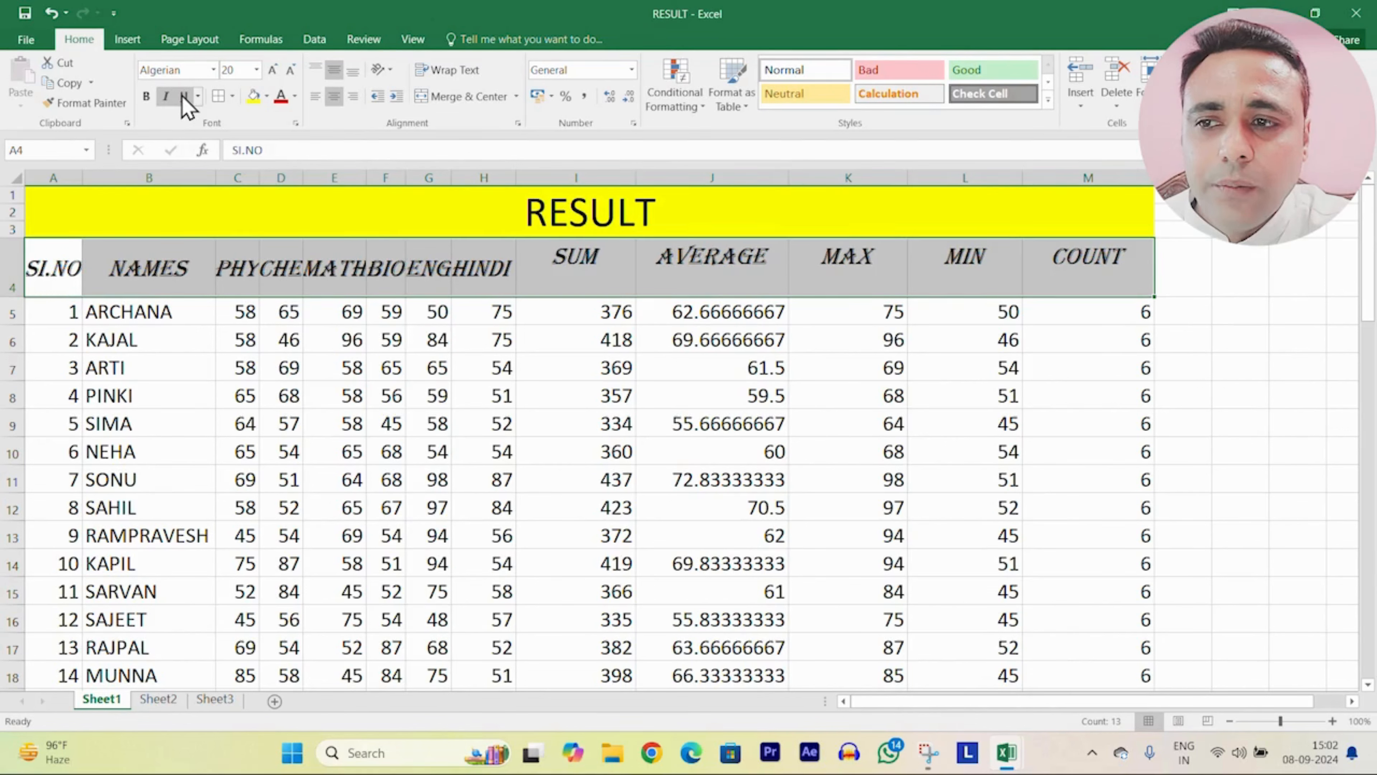
Step: Try an underline on the headers, then leave it removed
left_click(185, 97)
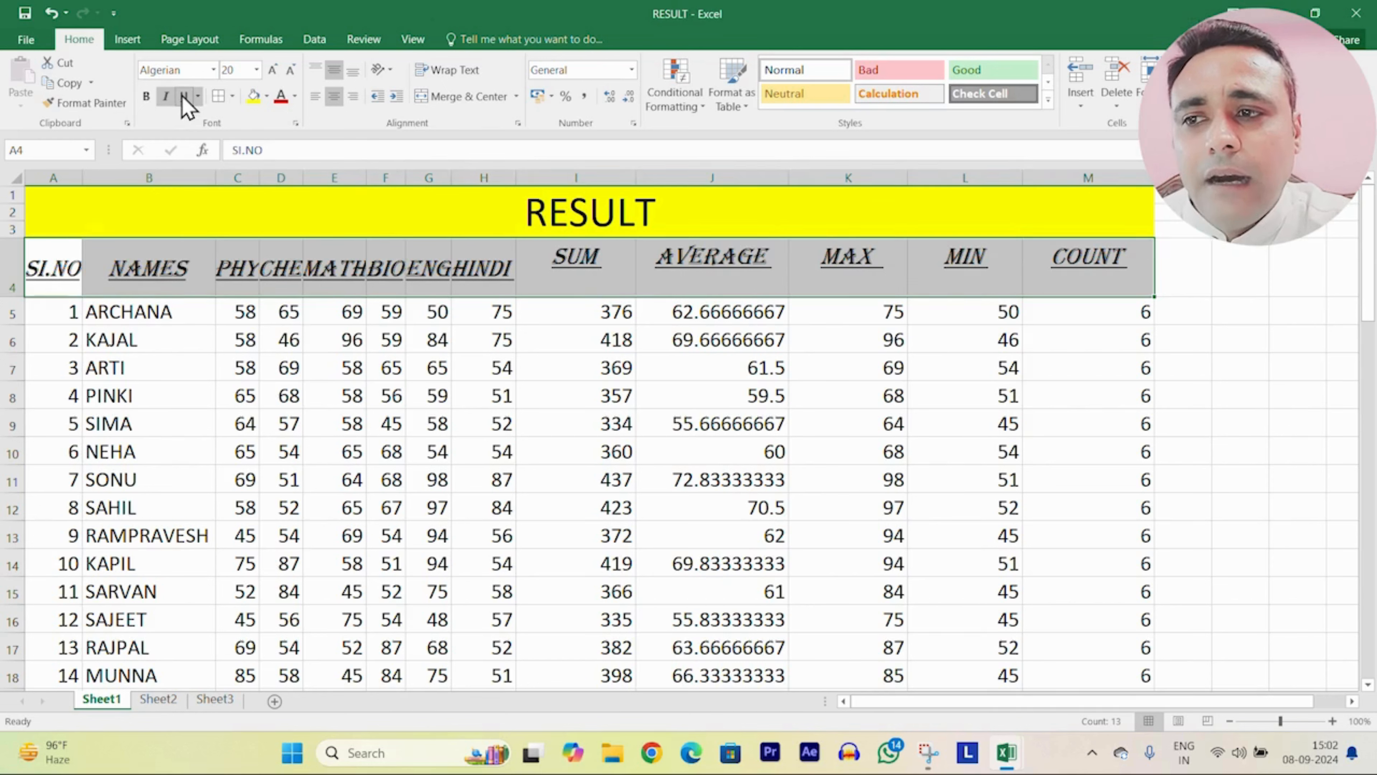
left_click(185, 98)
left_click(183, 96)
left_click(183, 96)
left_click(184, 97)
left_click(183, 97)
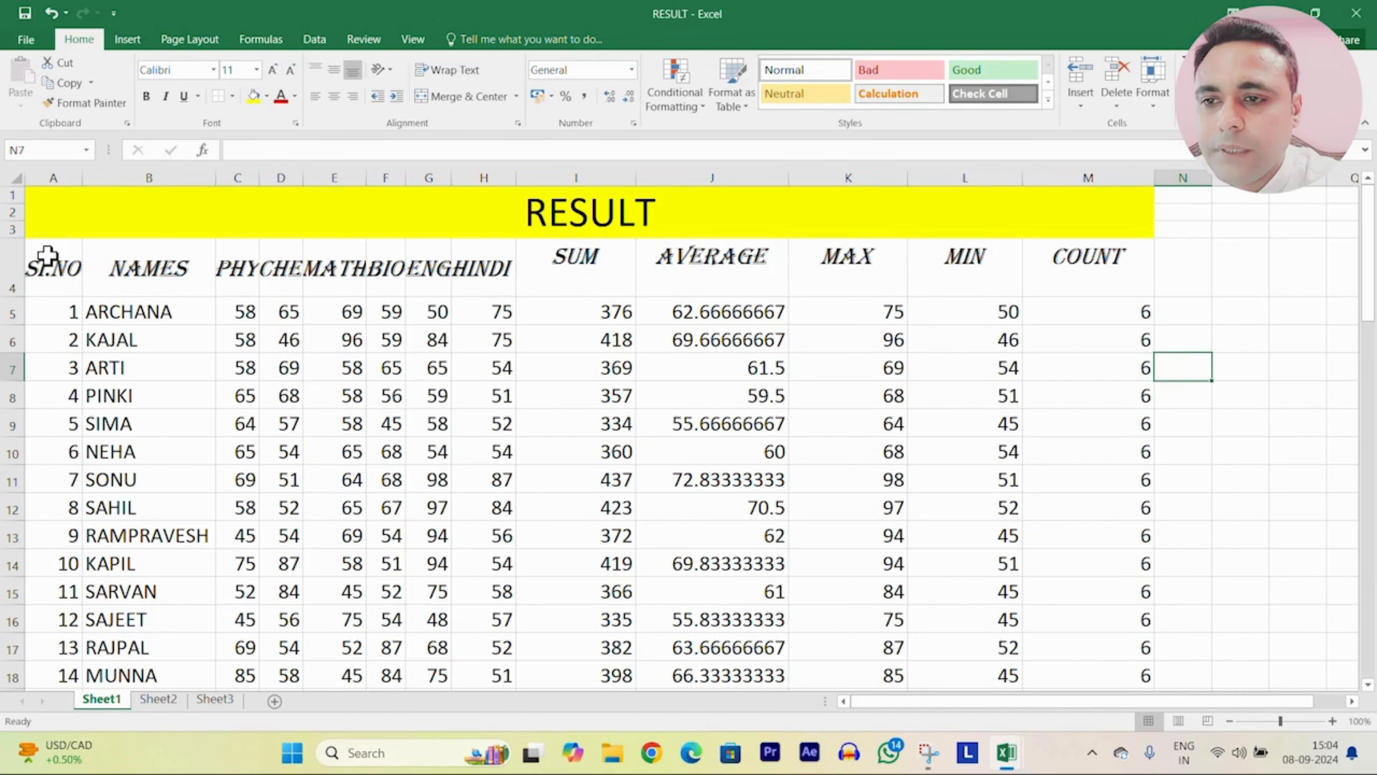
Step: Select the marks table from row 4 and preview border styles without applying any
left_click_drag(46, 255, 1053, 563)
left_click(232, 97)
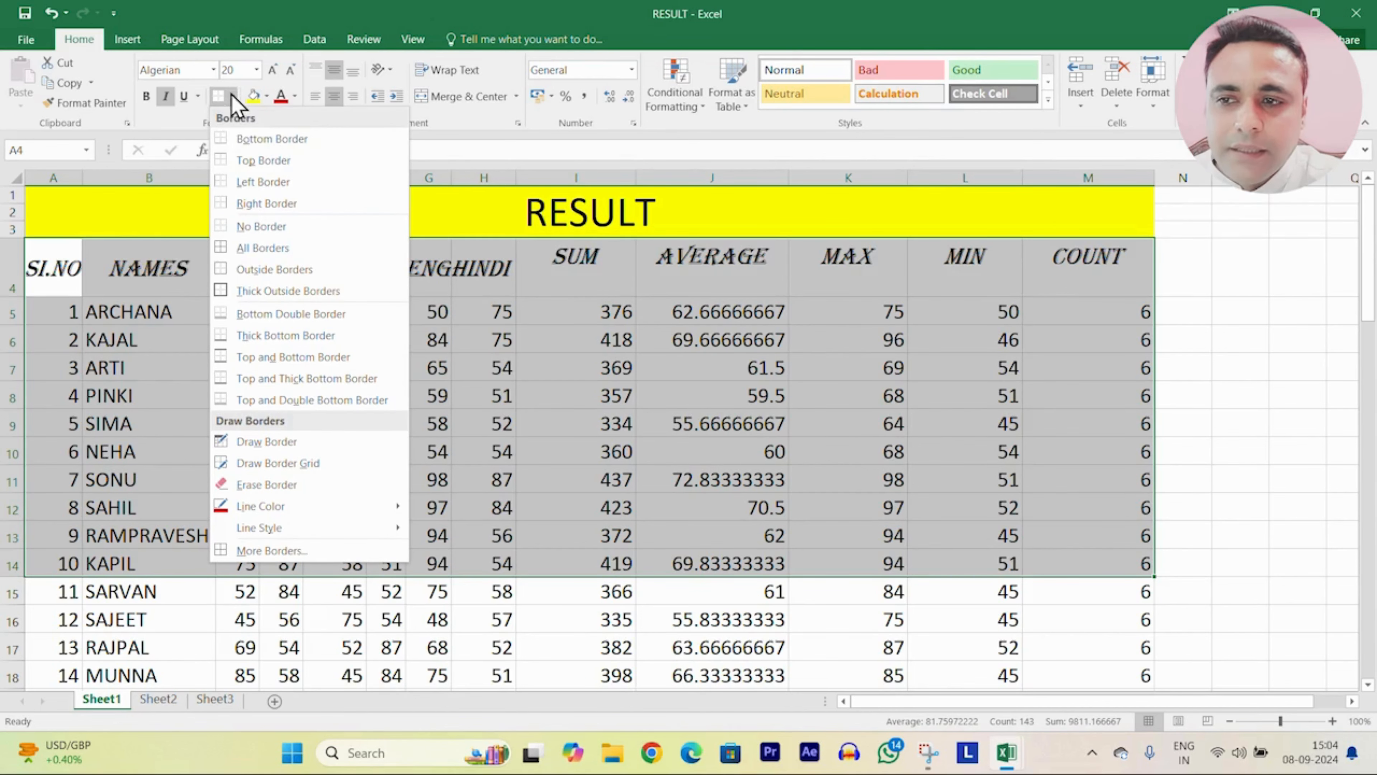
left_click(278, 143)
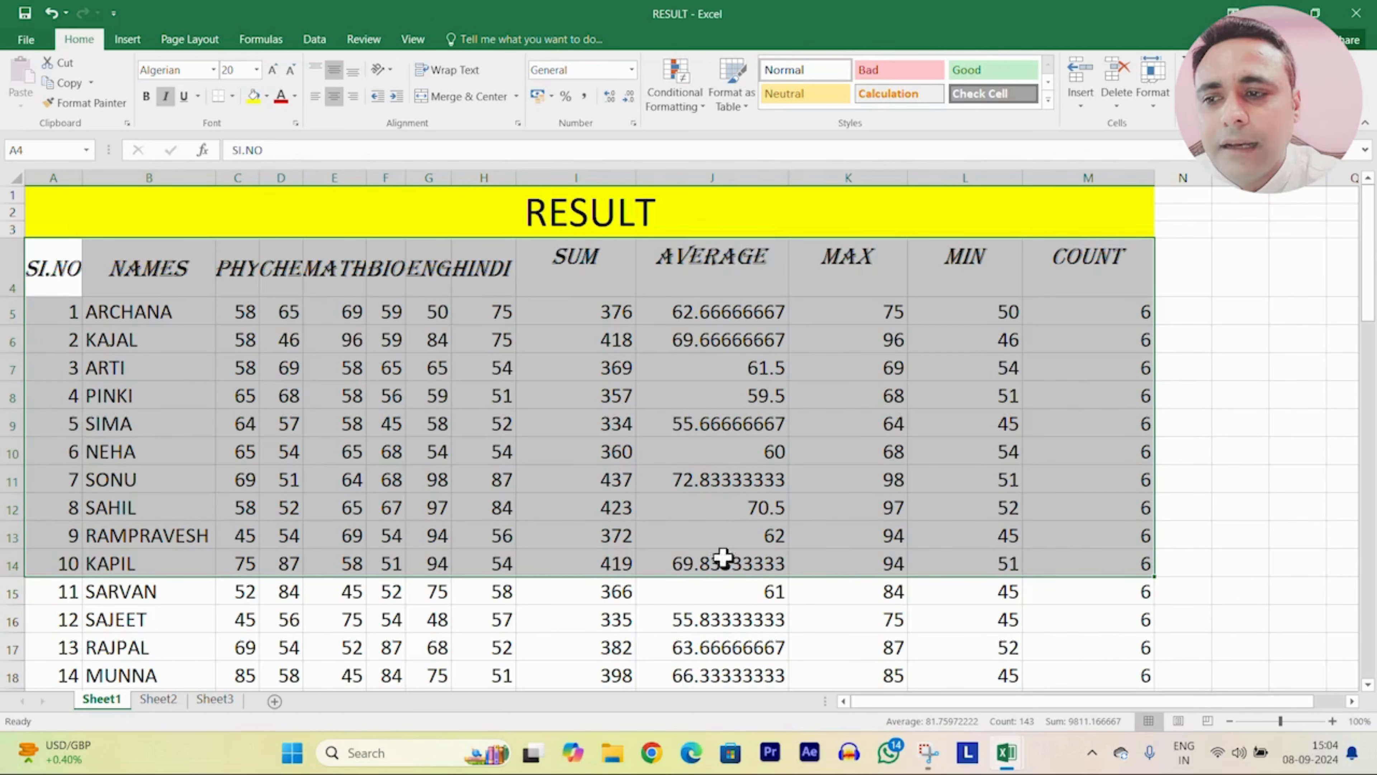
left_click(1184, 508)
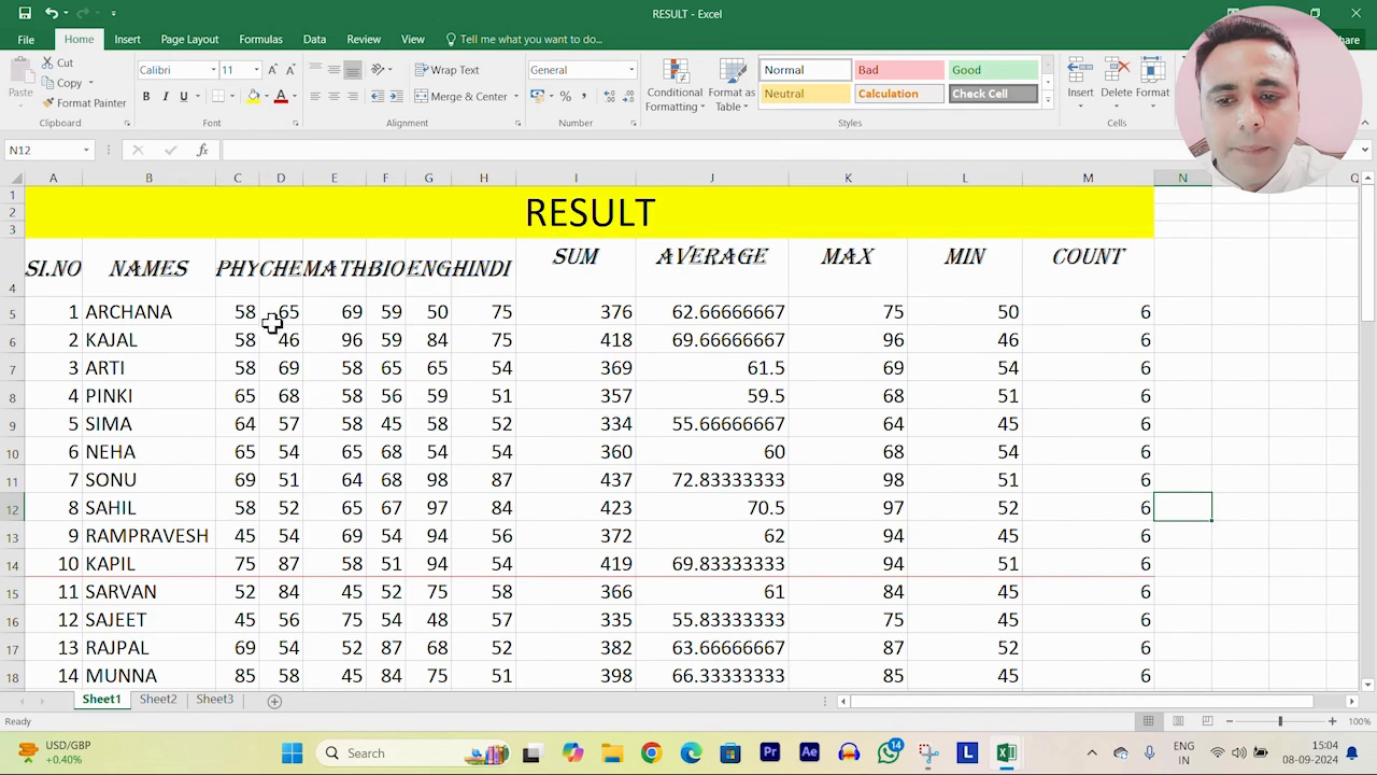
Step: Apply a top border to A1:M14, then clear it with No Border
left_click_drag(52, 215, 913, 573)
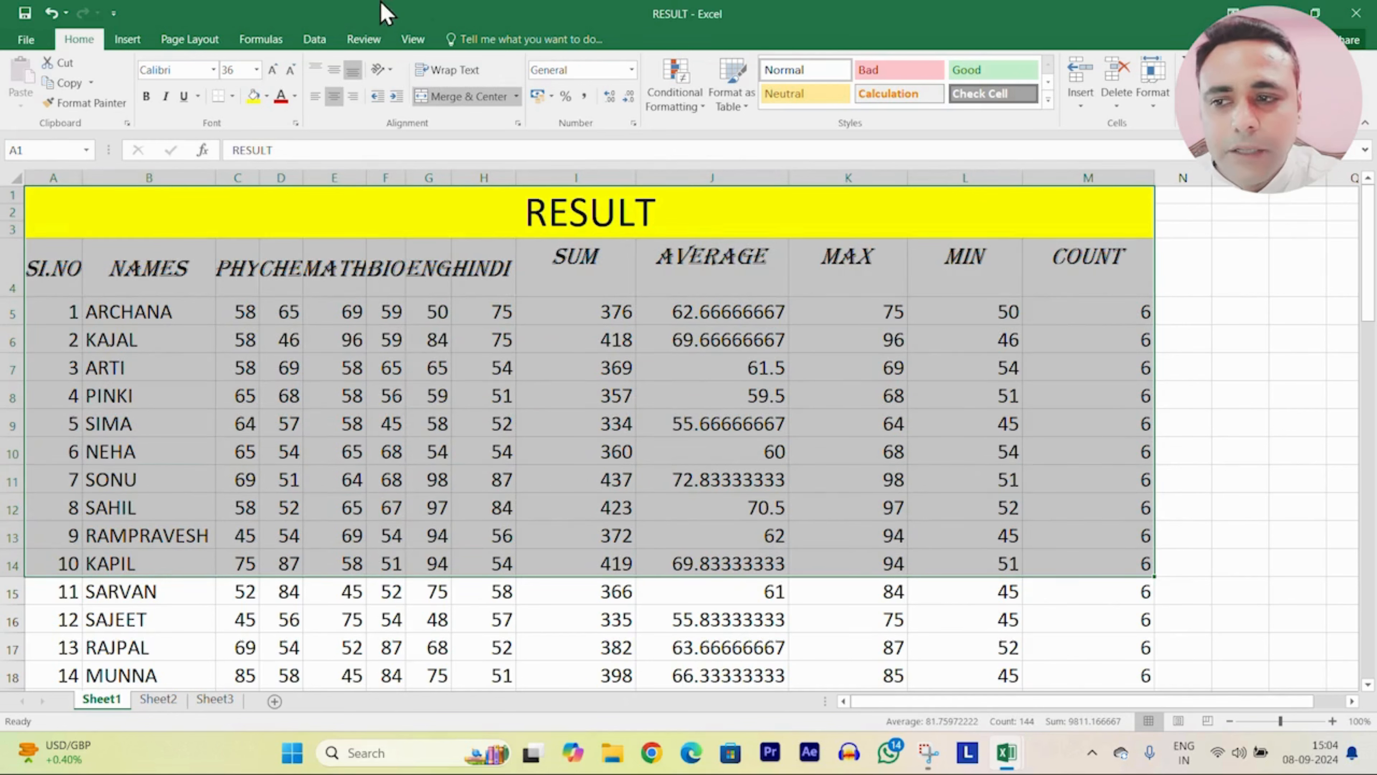
left_click(232, 96)
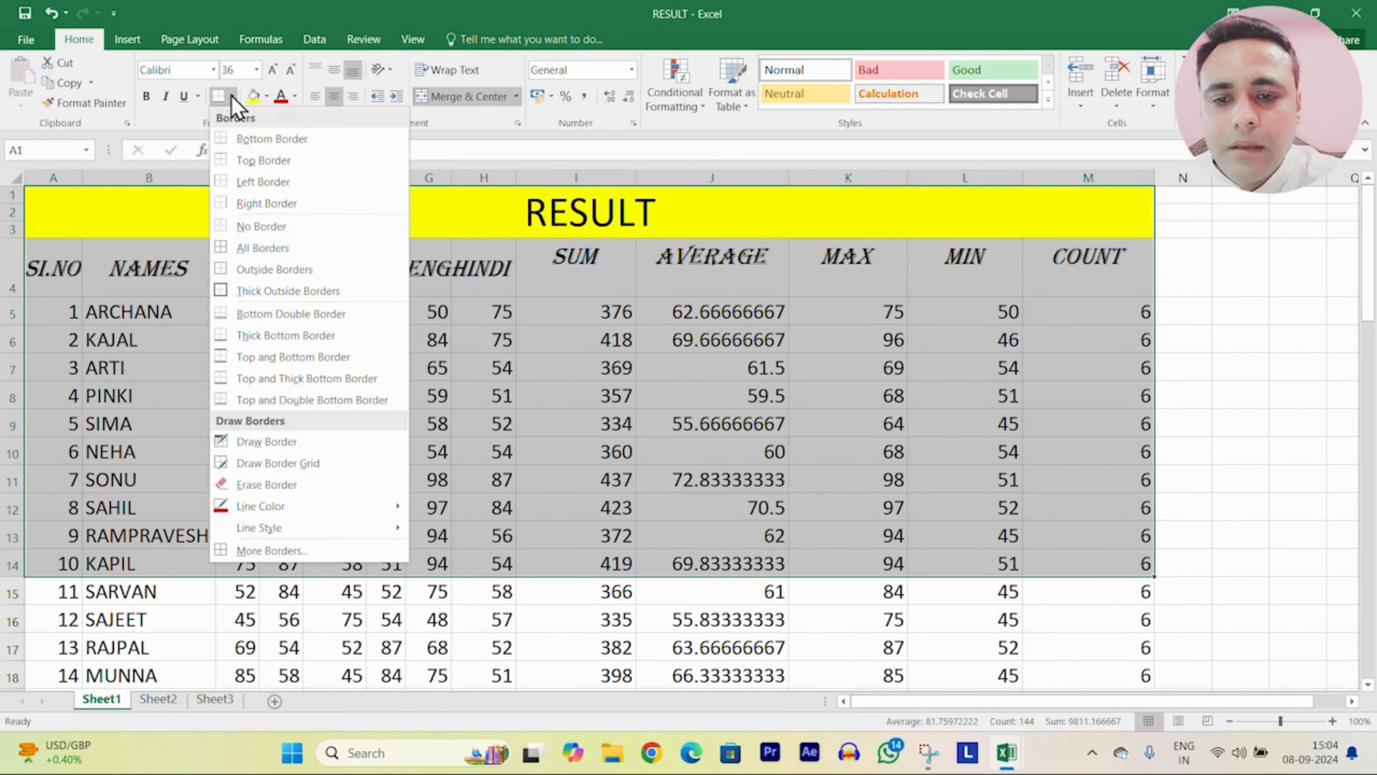
left_click(259, 161)
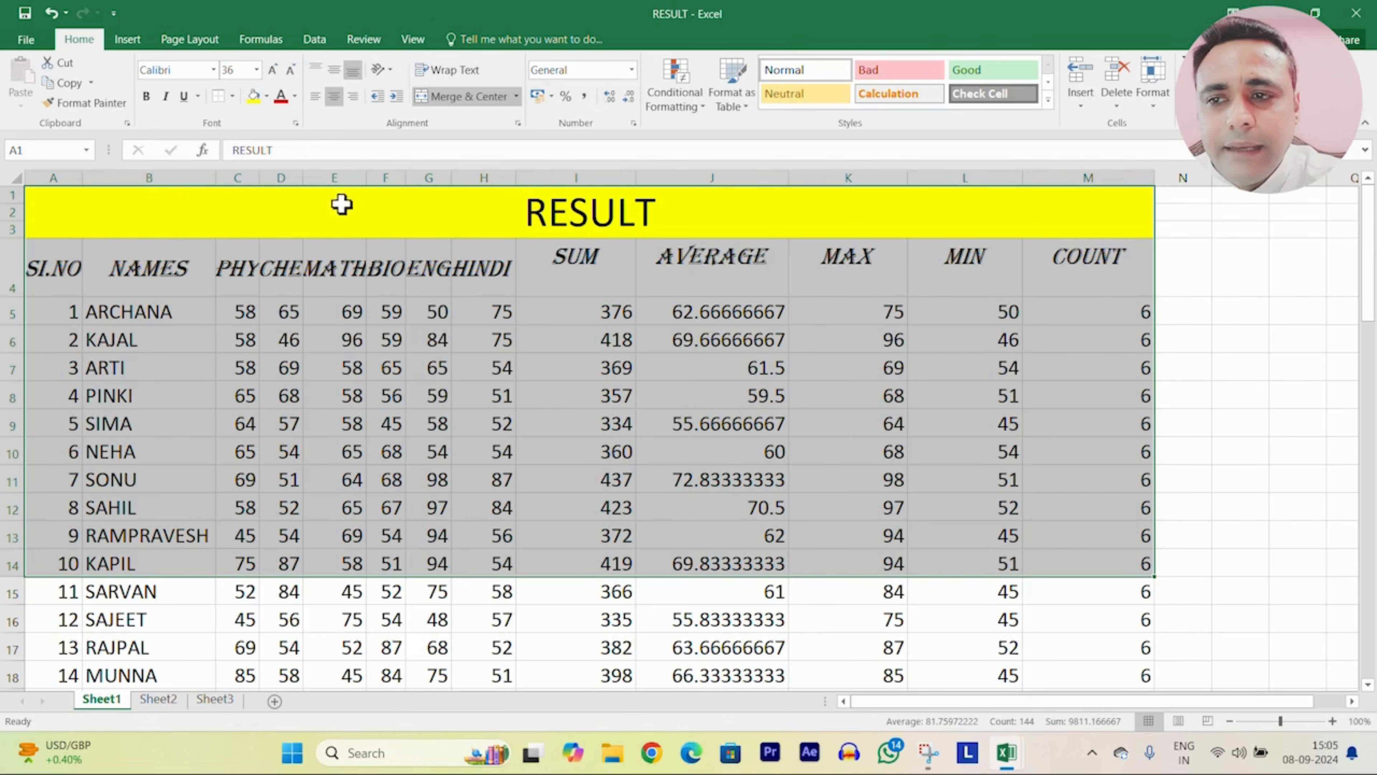
left_click(233, 96)
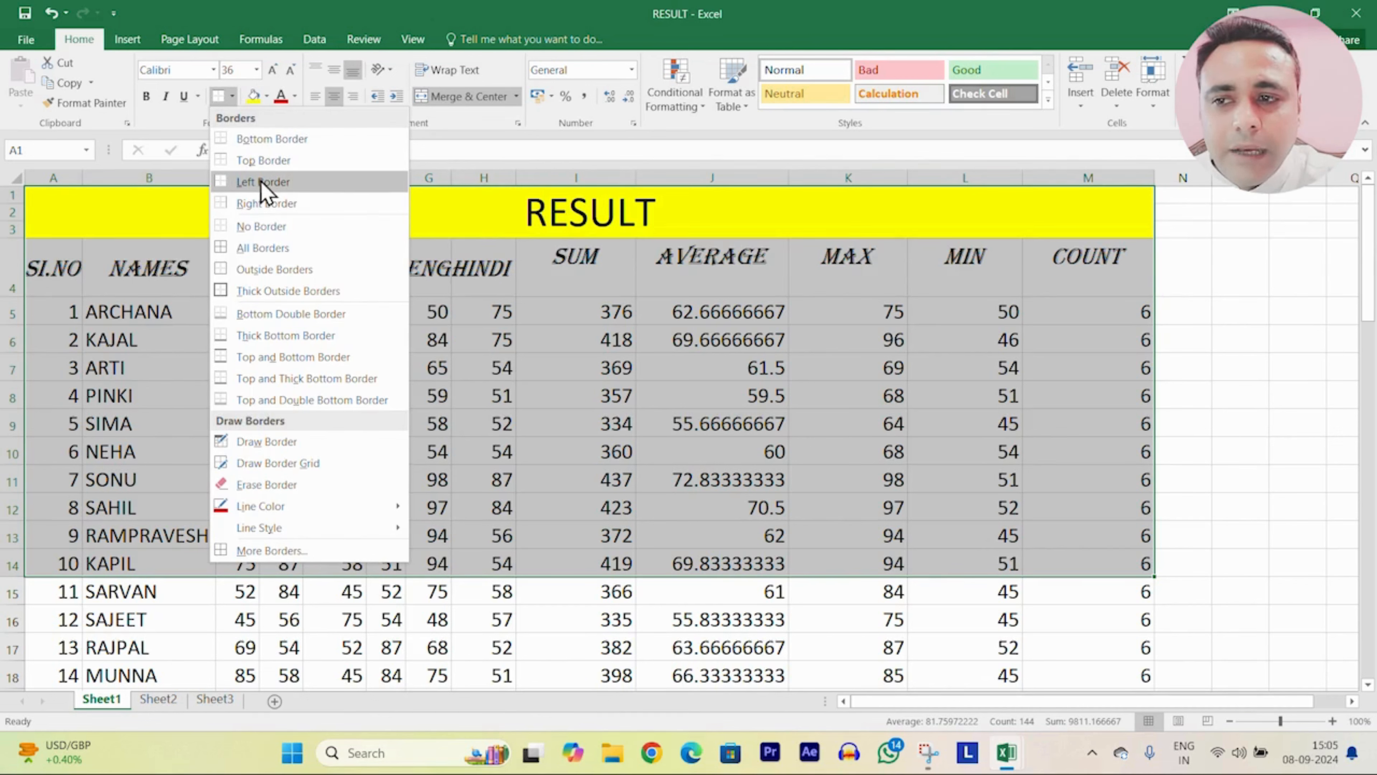
left_click(270, 228)
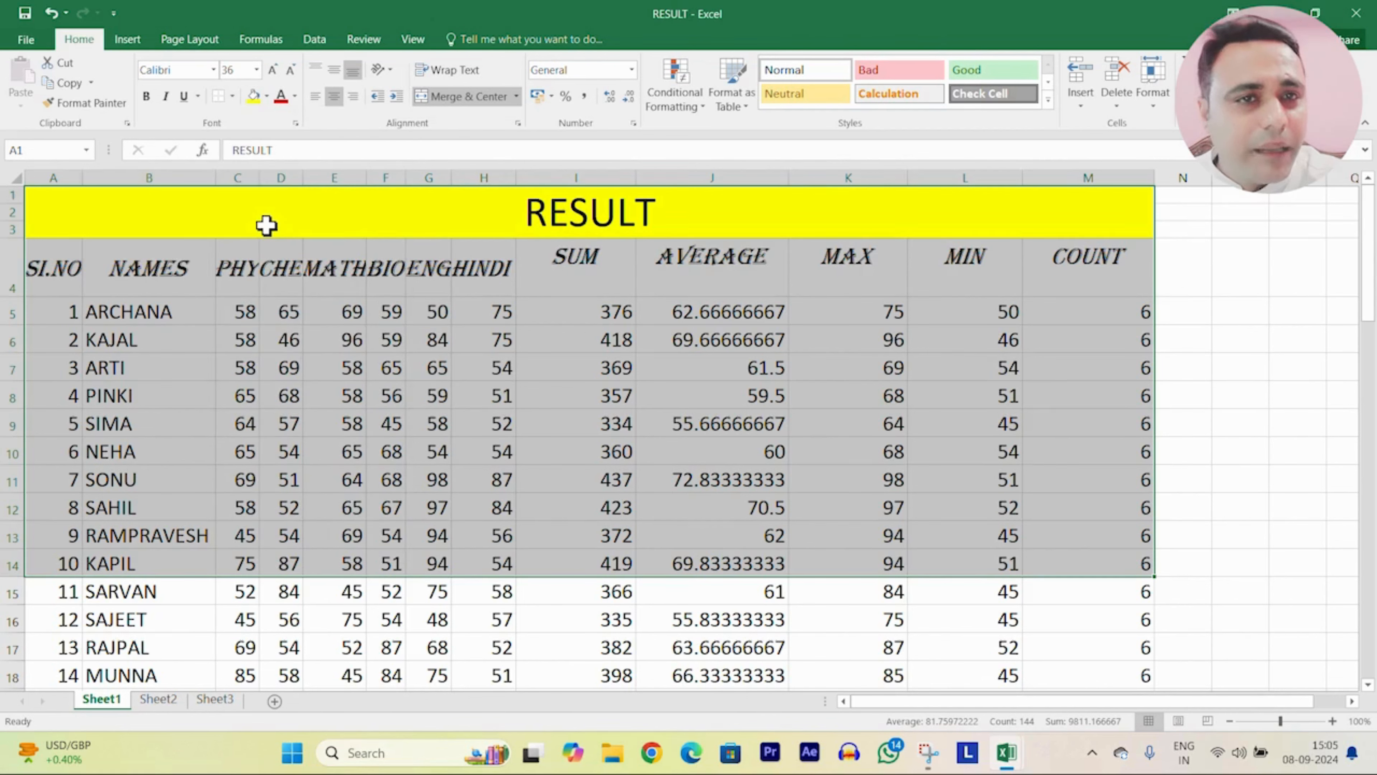
left_click(233, 98)
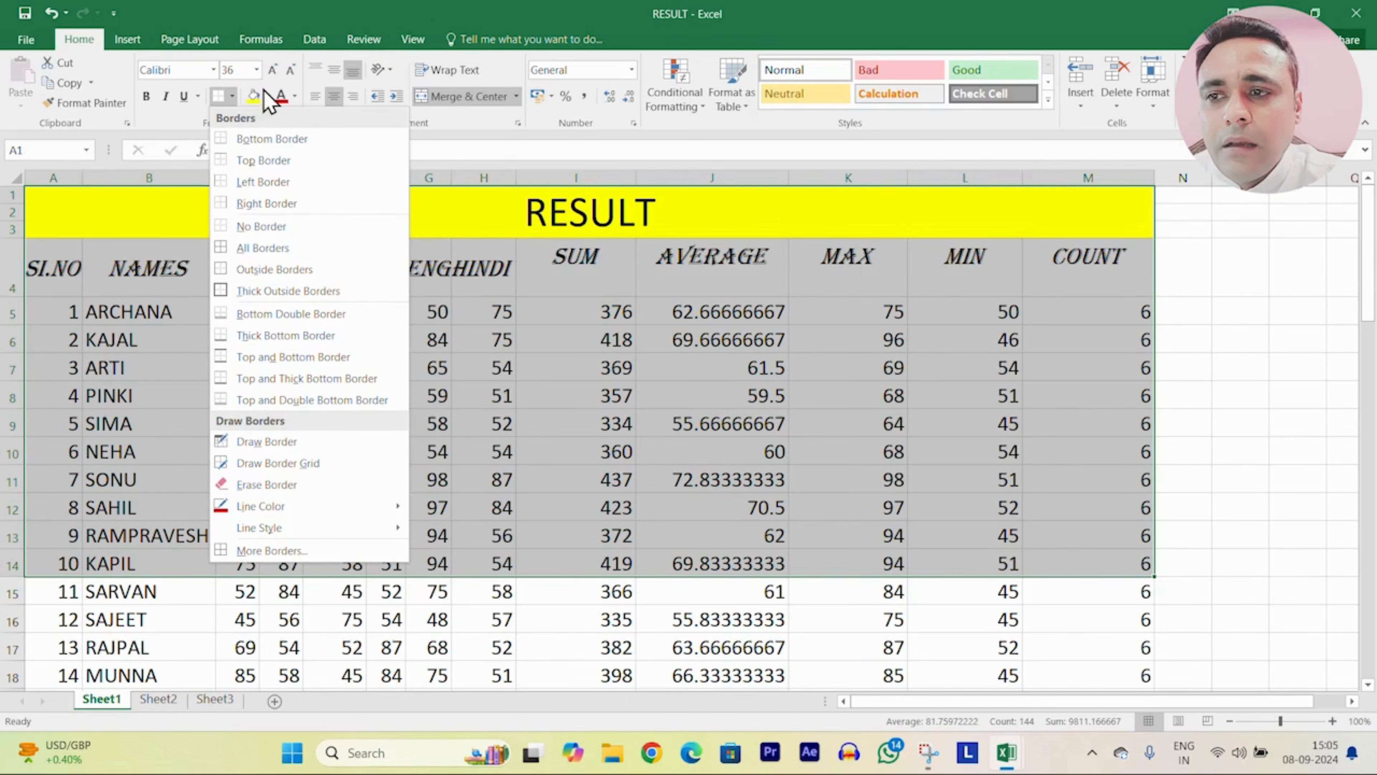
Step: Give every cell of A1:M14 All Borders, then add Outside Borders
left_click(264, 248)
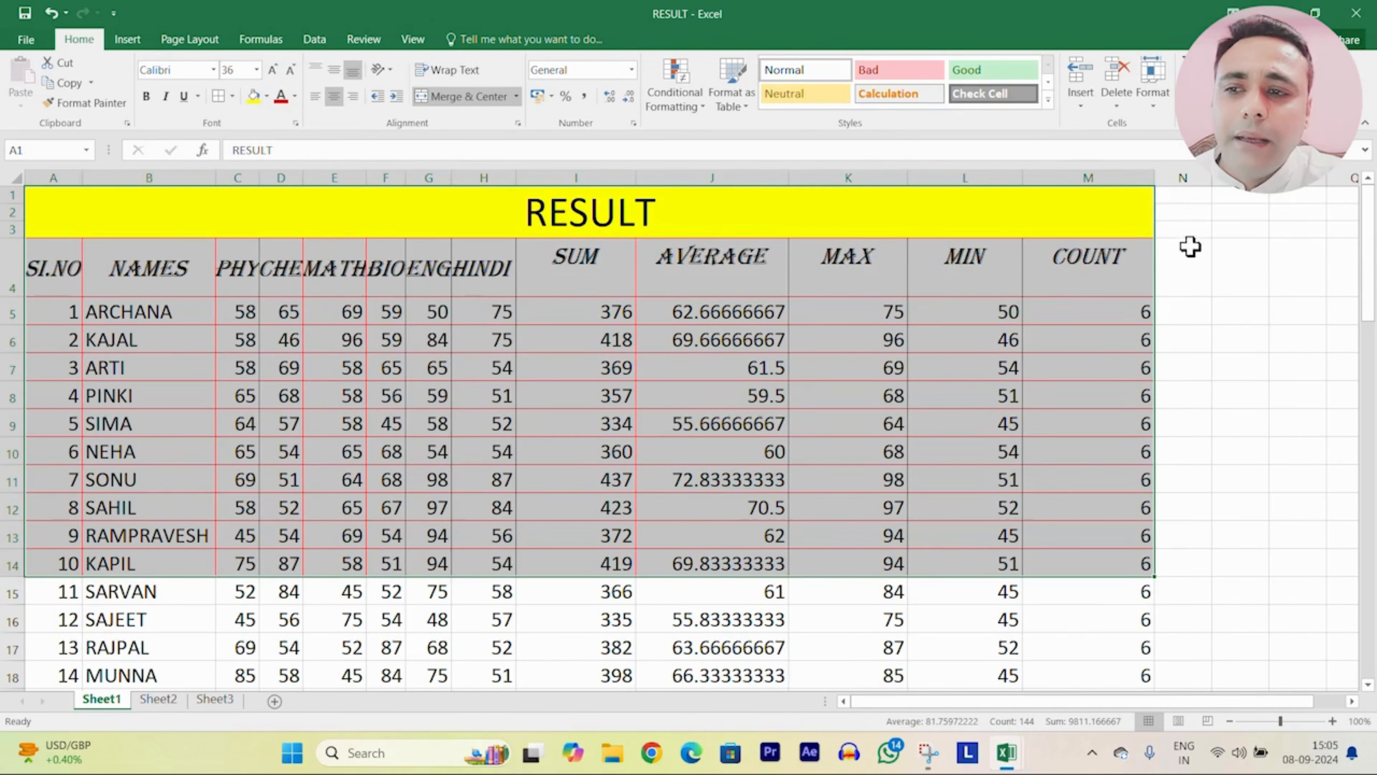
left_click(1259, 339)
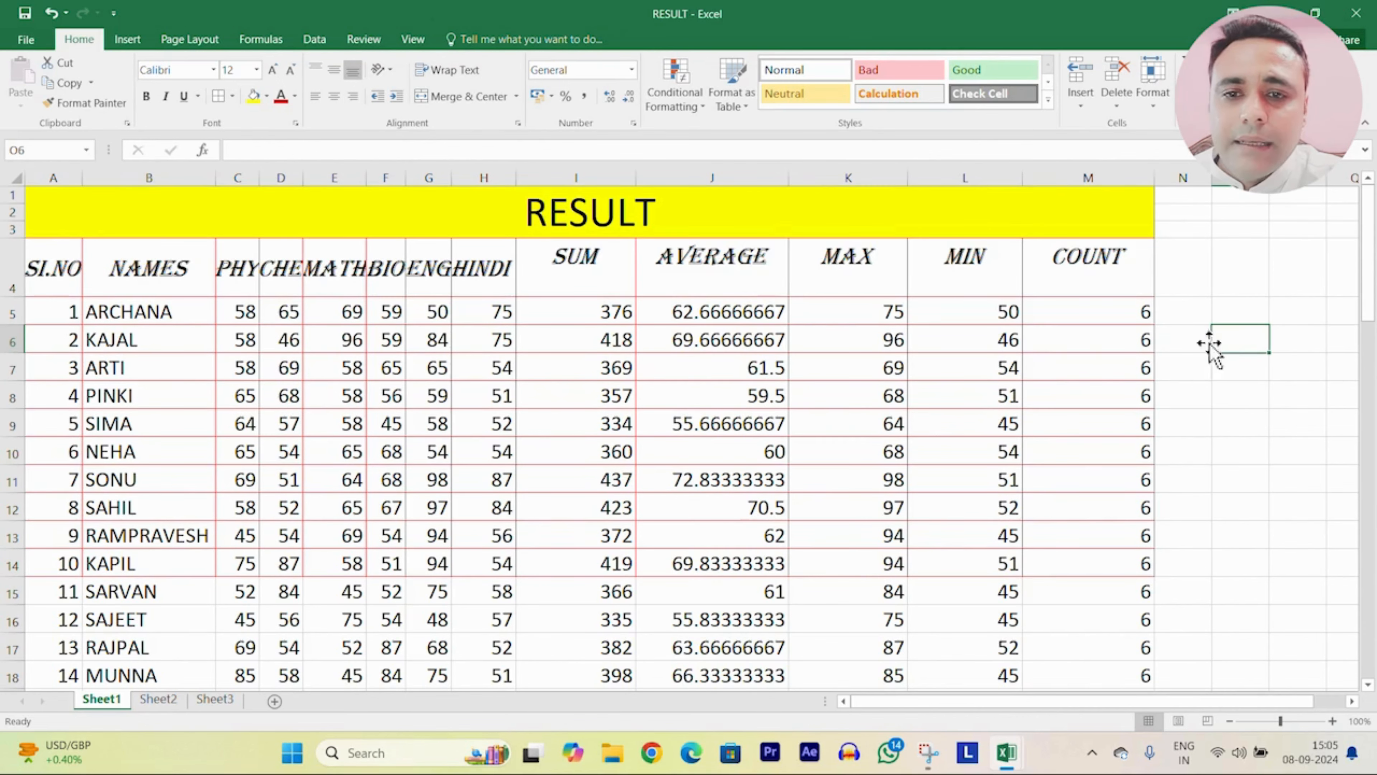
left_click_drag(44, 212, 1139, 564)
left_click(232, 96)
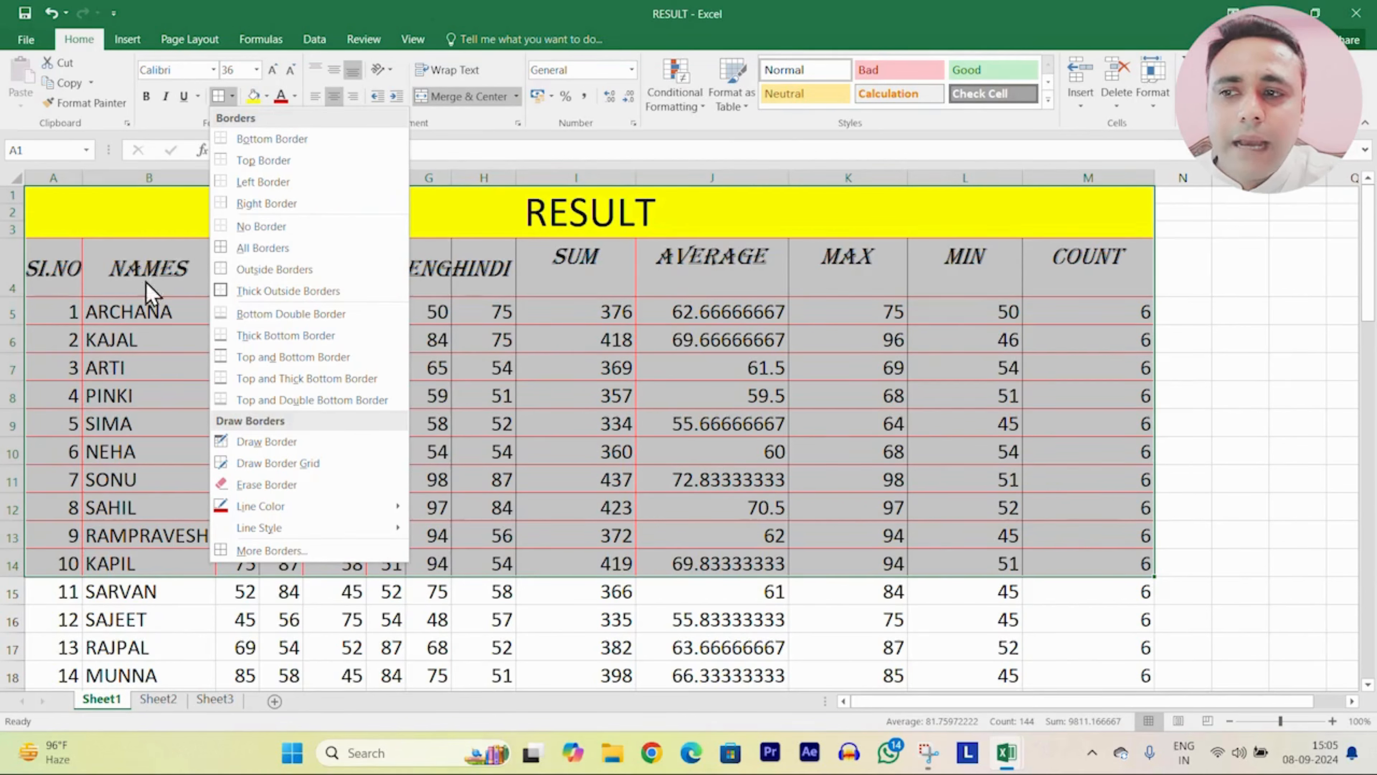
left_click(281, 270)
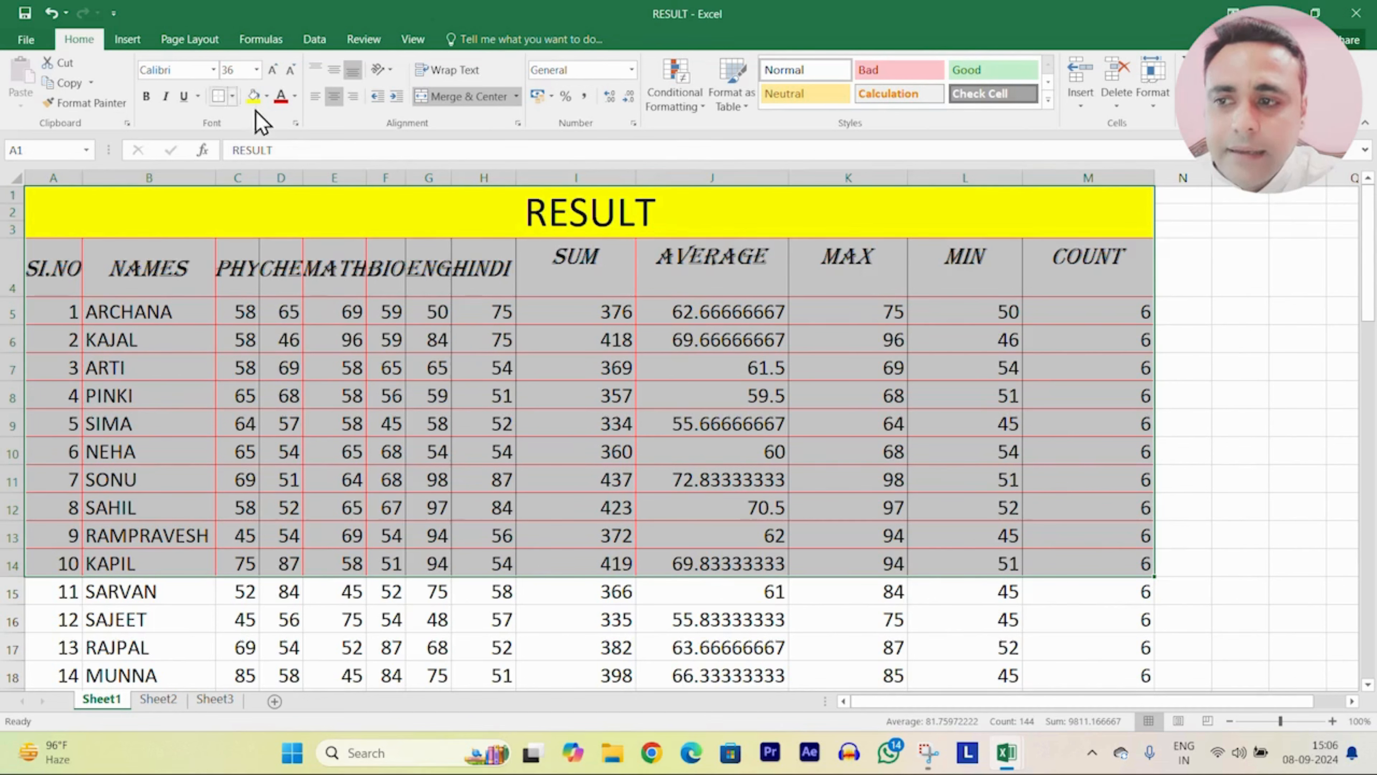
Step: Add a Thick Outside Border around the table, then reselect A1:M14
left_click(232, 96)
left_click(288, 291)
left_click(1173, 376)
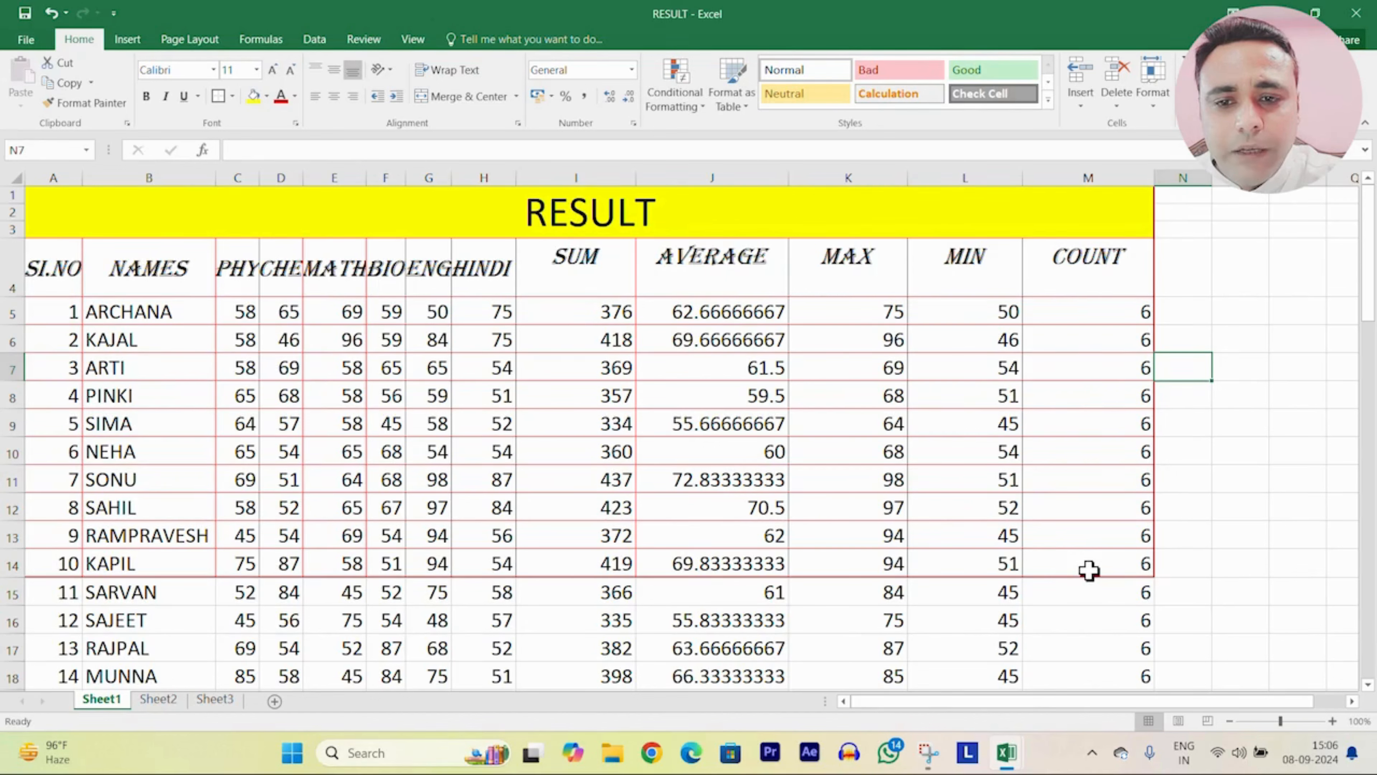
mouse_move(43, 207)
left_mouse_down()
mouse_move(824, 588)
mouse_move(745, 549)
left_mouse_up()
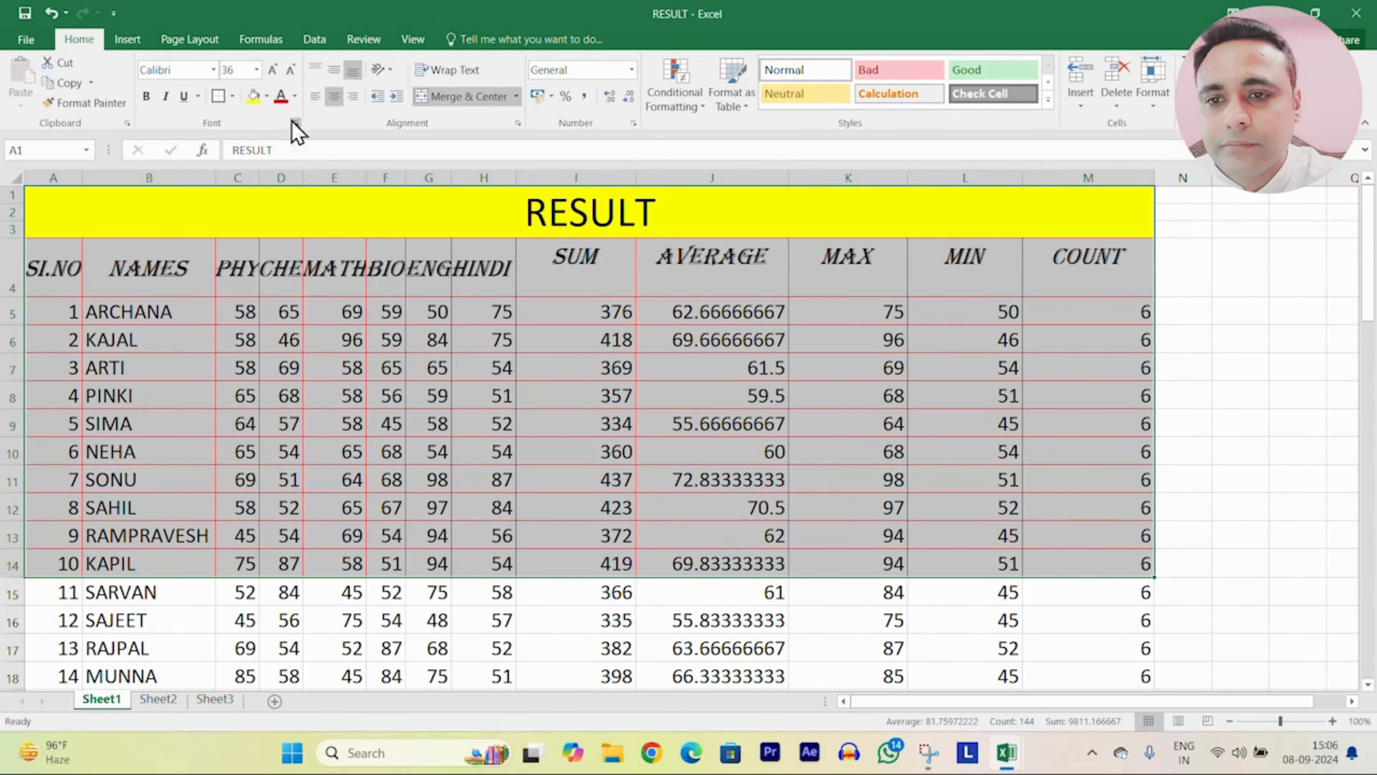
left_click(232, 97)
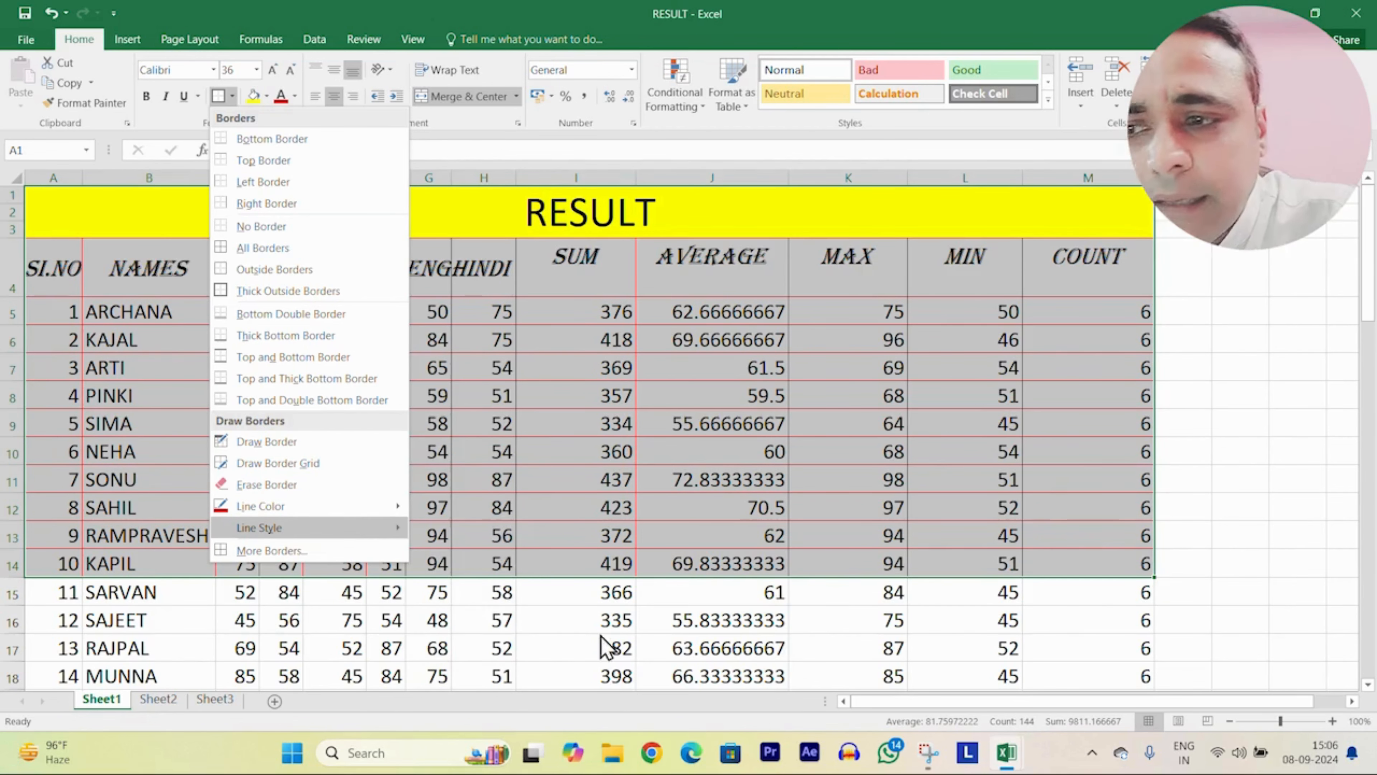
Step: Apply Top and Bottom Border, then Thick Bottom Border to A1:M14
mouse_move(266, 527)
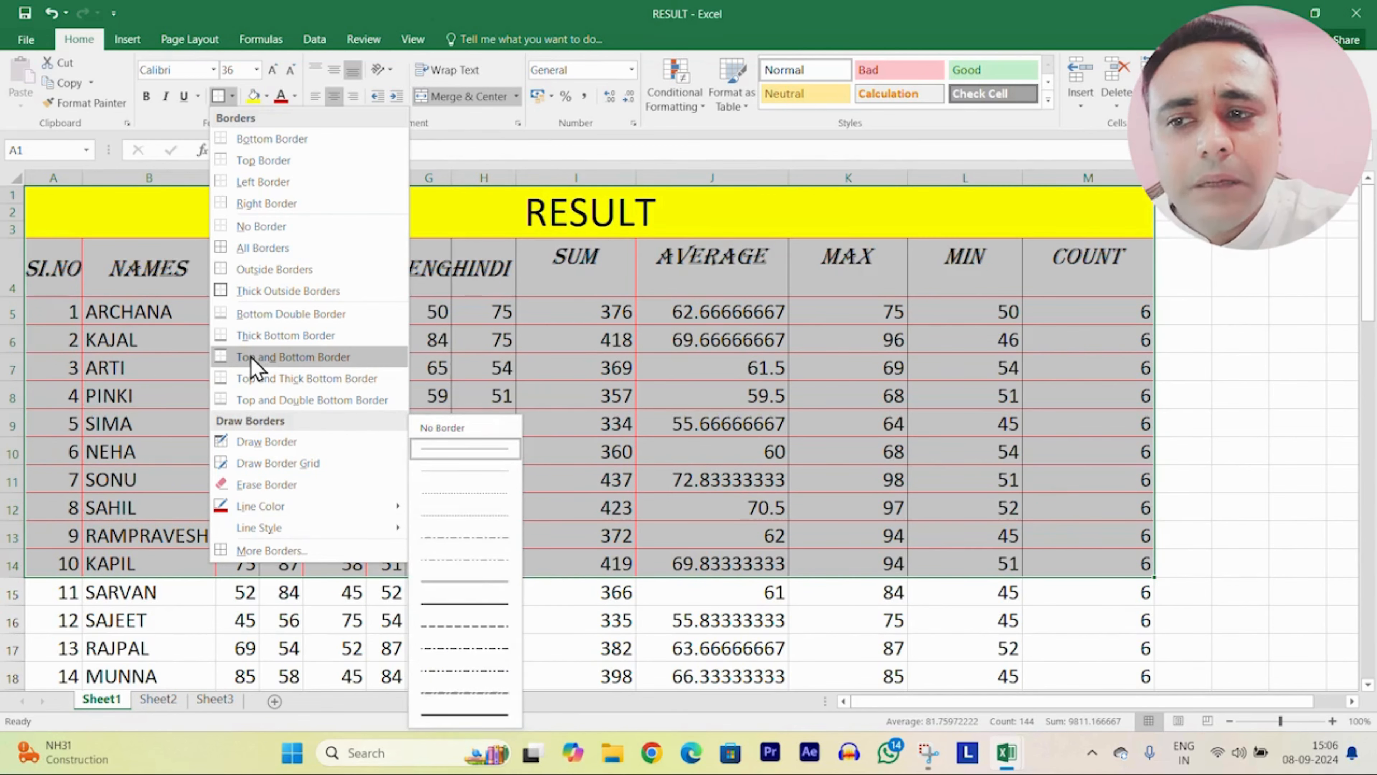
left_click(285, 359)
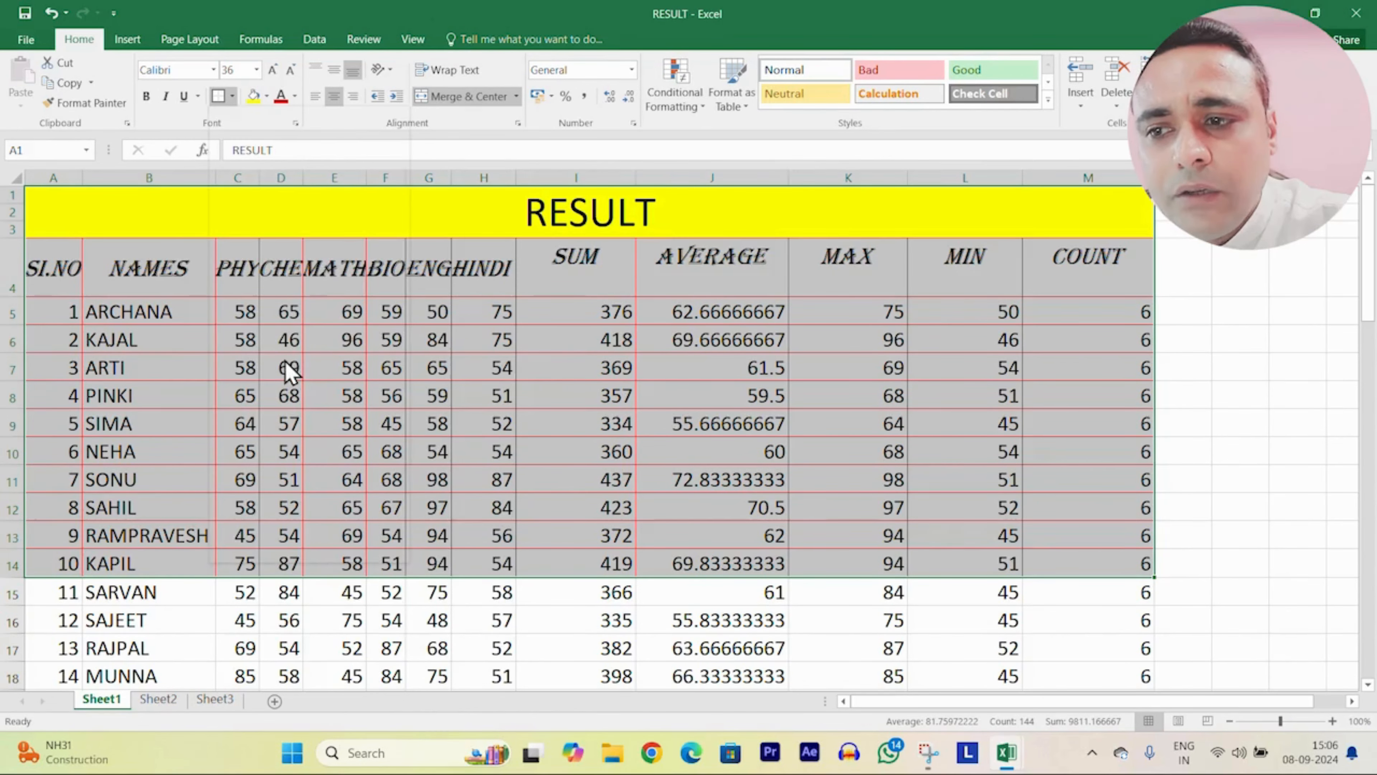
left_click(548, 635)
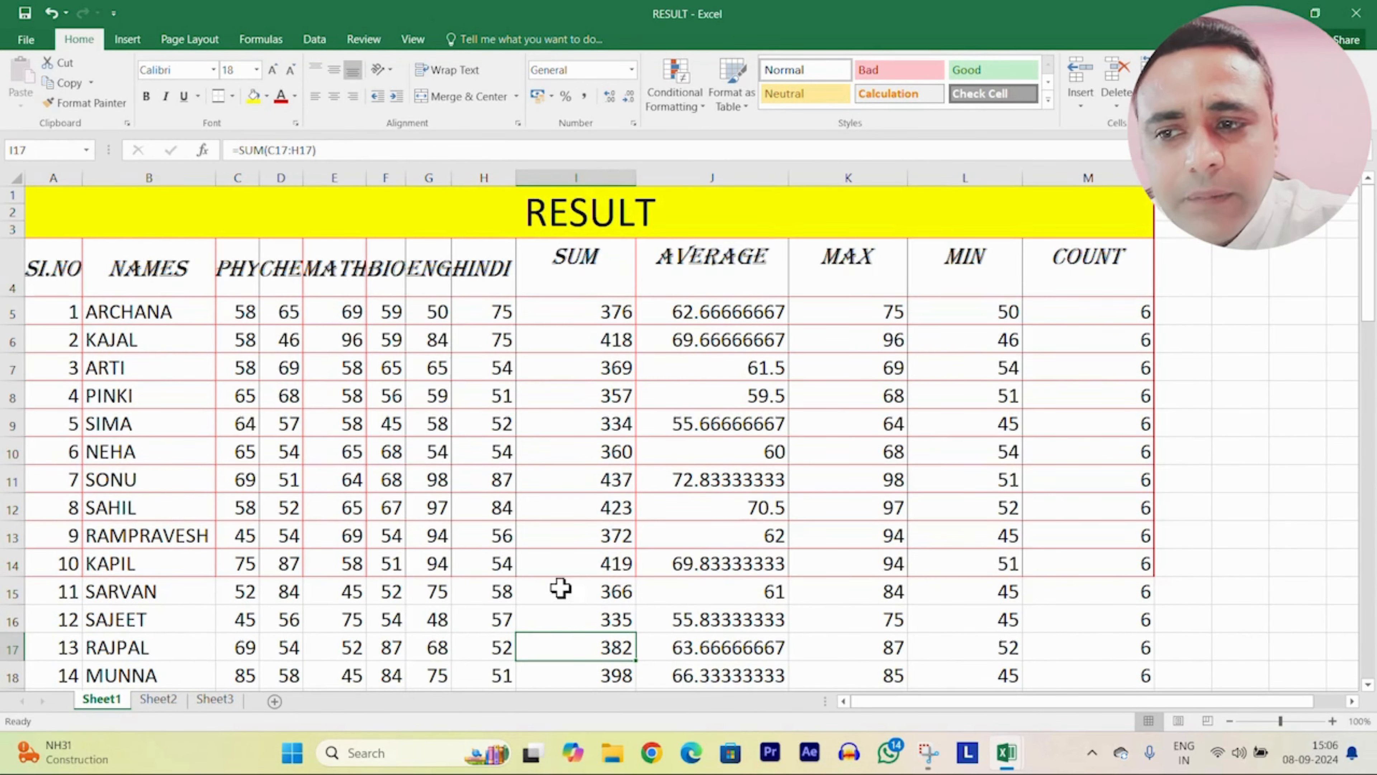
left_click(53, 200)
left_click_drag(53, 200, 666, 563)
left_click(233, 97)
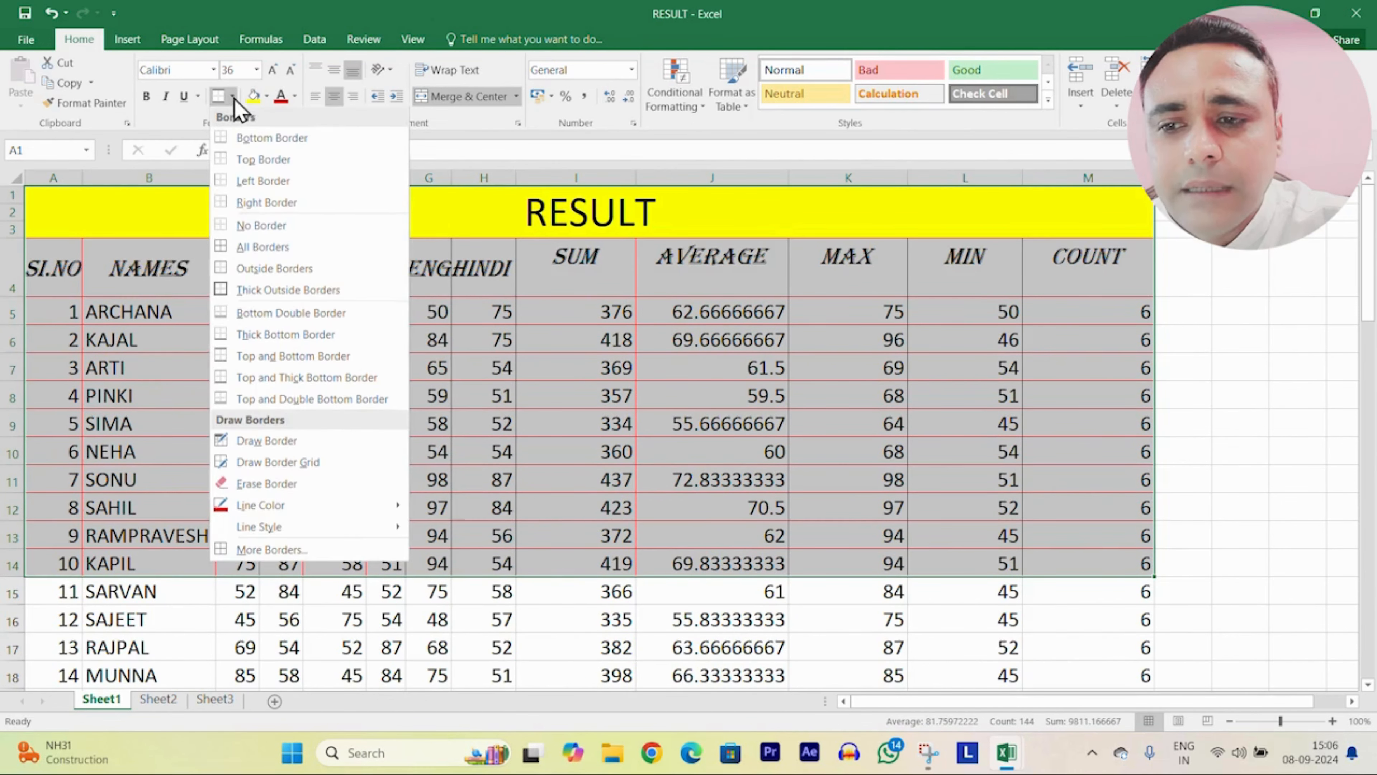
left_click(259, 336)
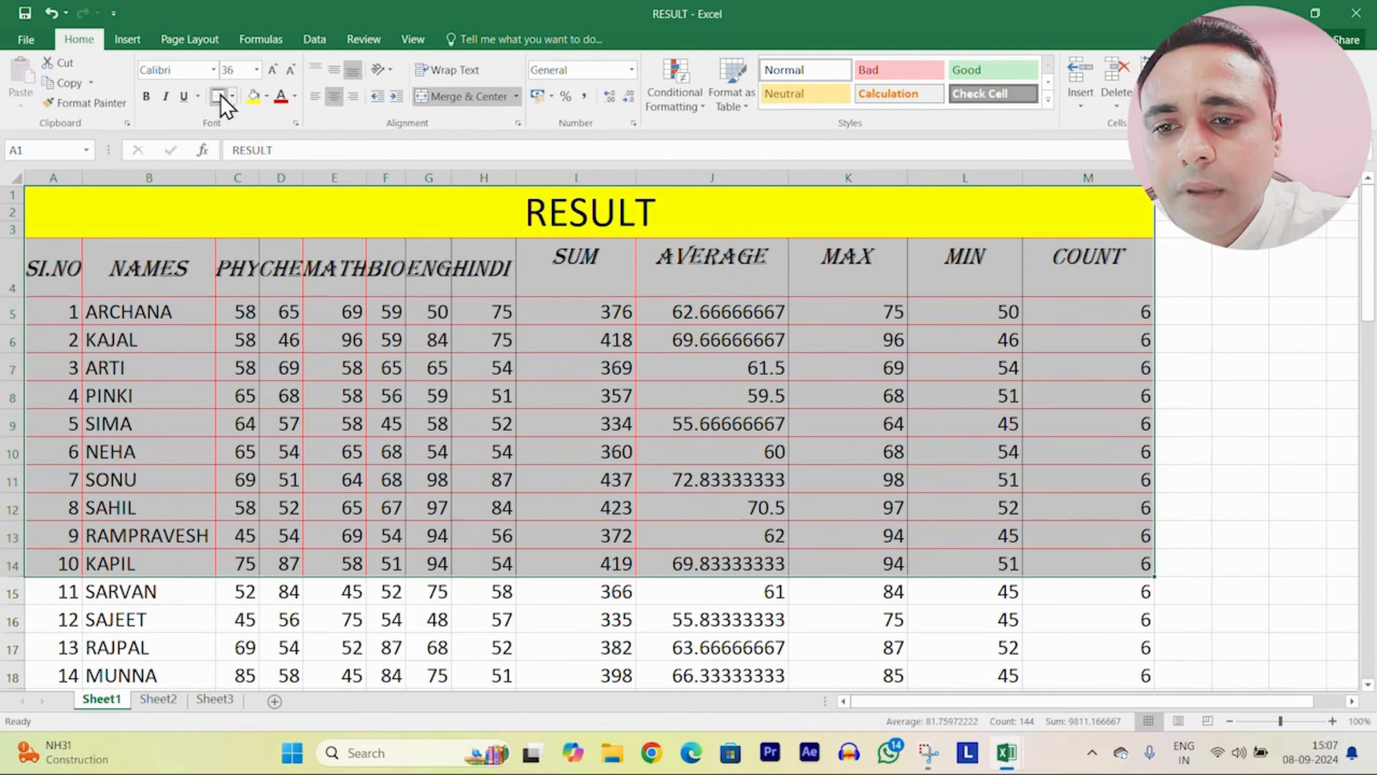
Step: Switch the table edge to Top and Thick Bottom, then Top and Double Bottom Border
left_click(234, 97)
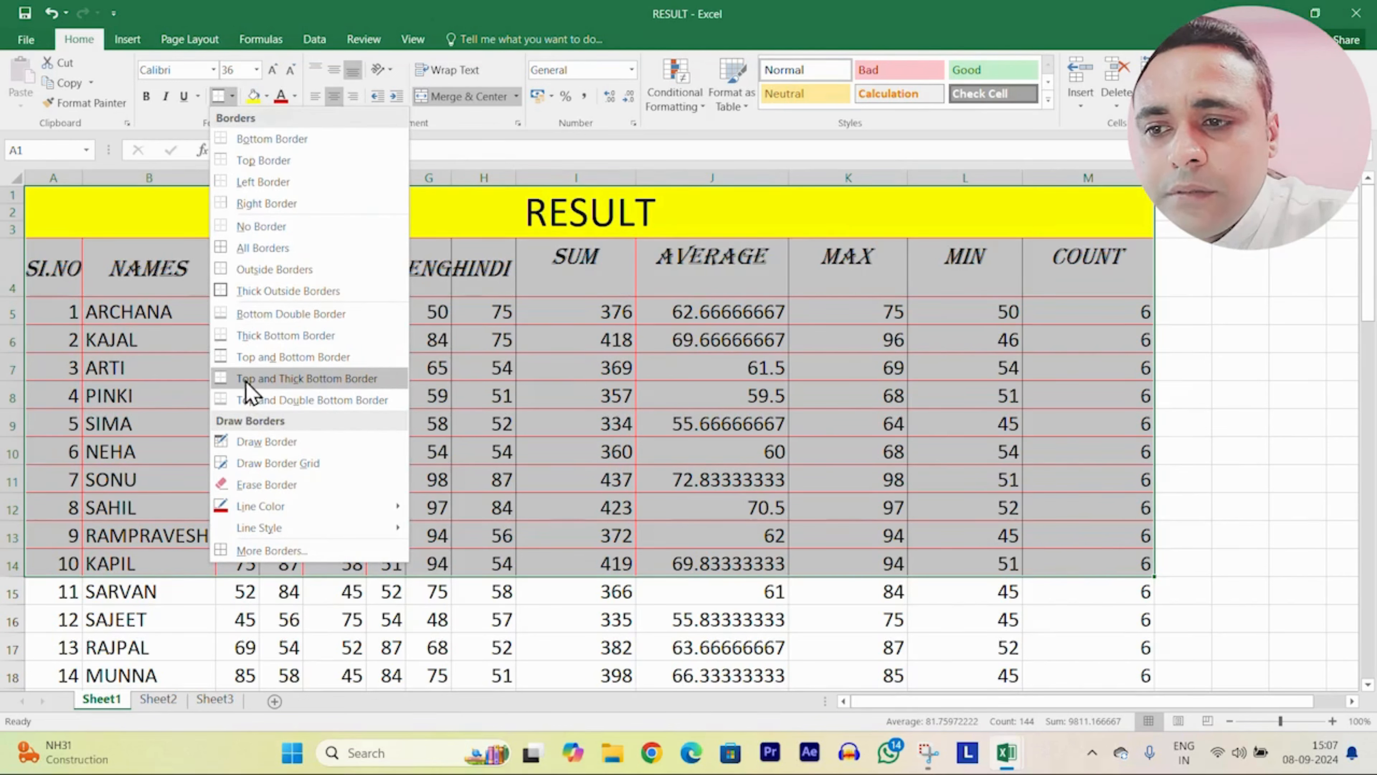
left_click(338, 380)
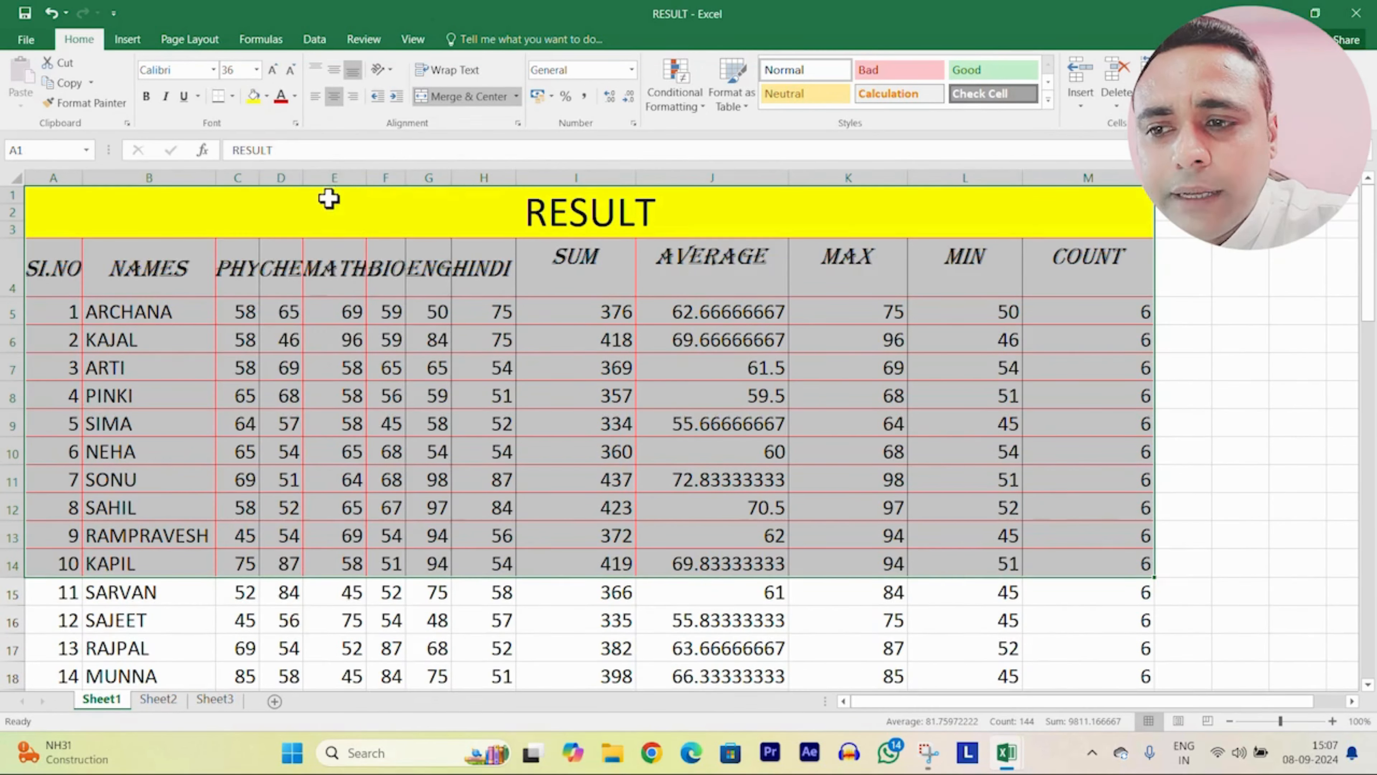
left_click(483, 622)
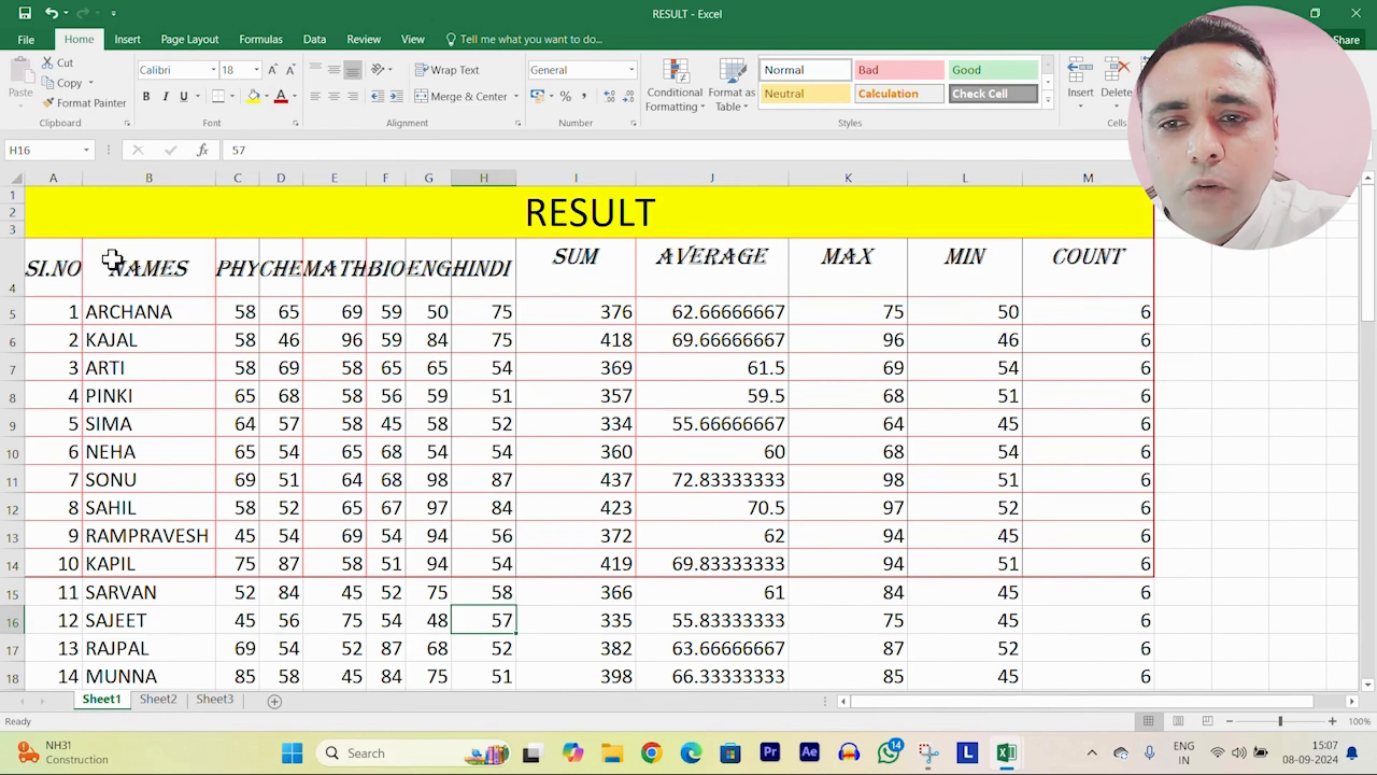
left_click_drag(77, 206, 1139, 565)
left_click(232, 96)
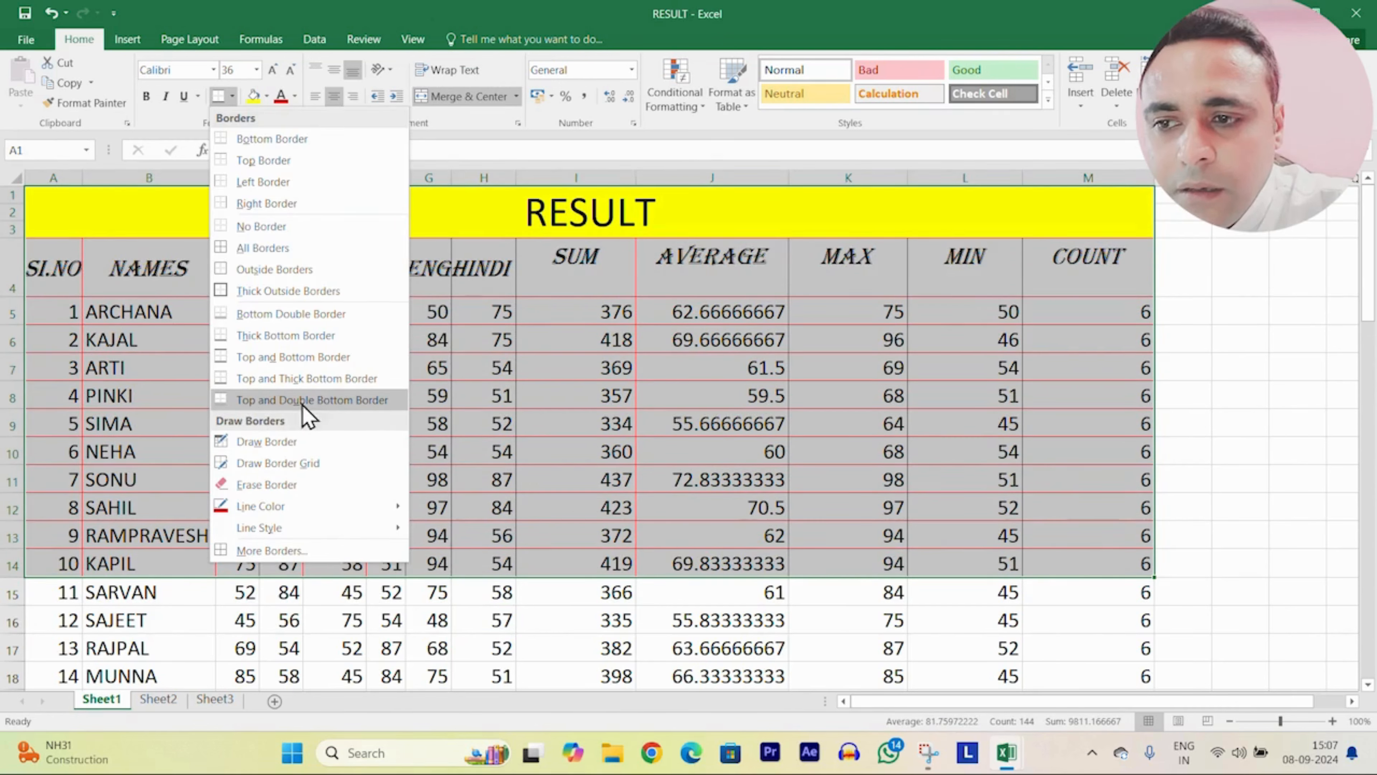
left_click(350, 402)
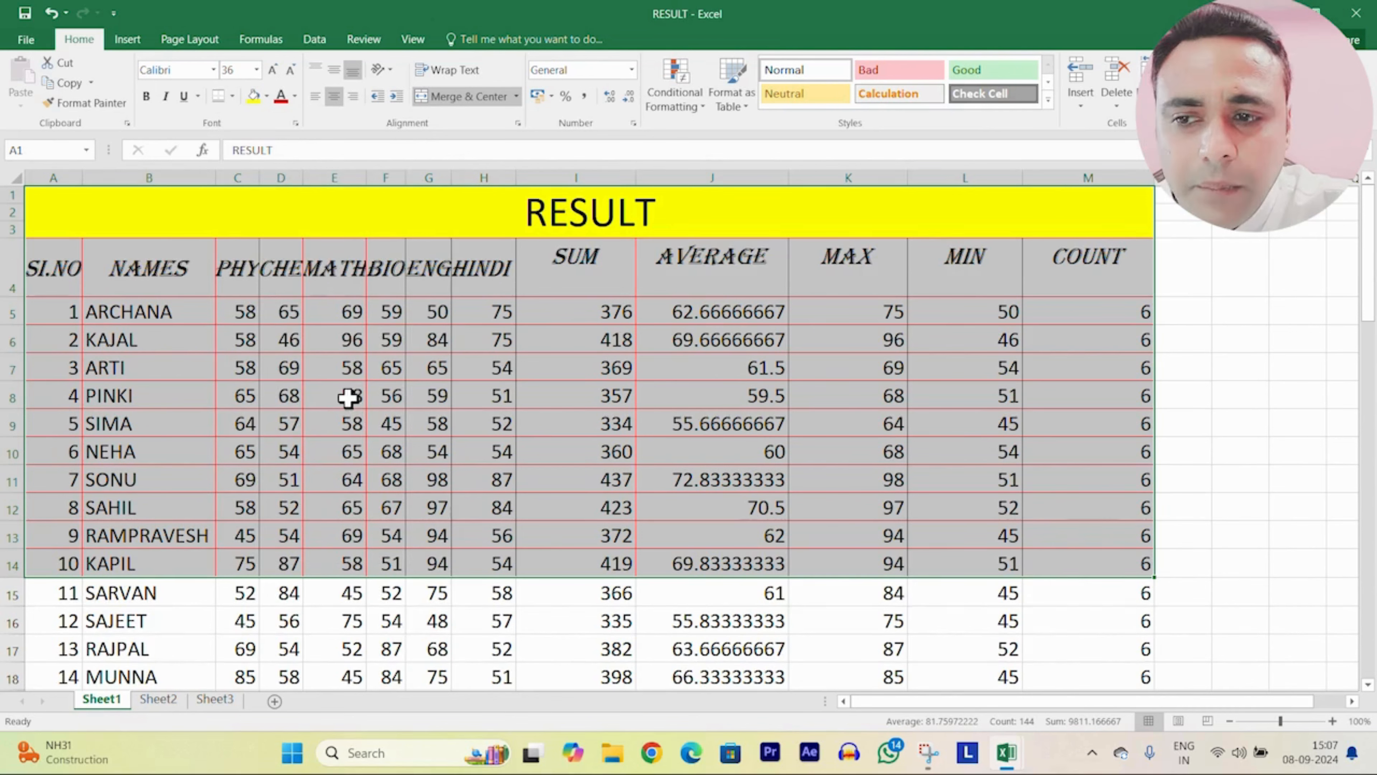
left_click(840, 639)
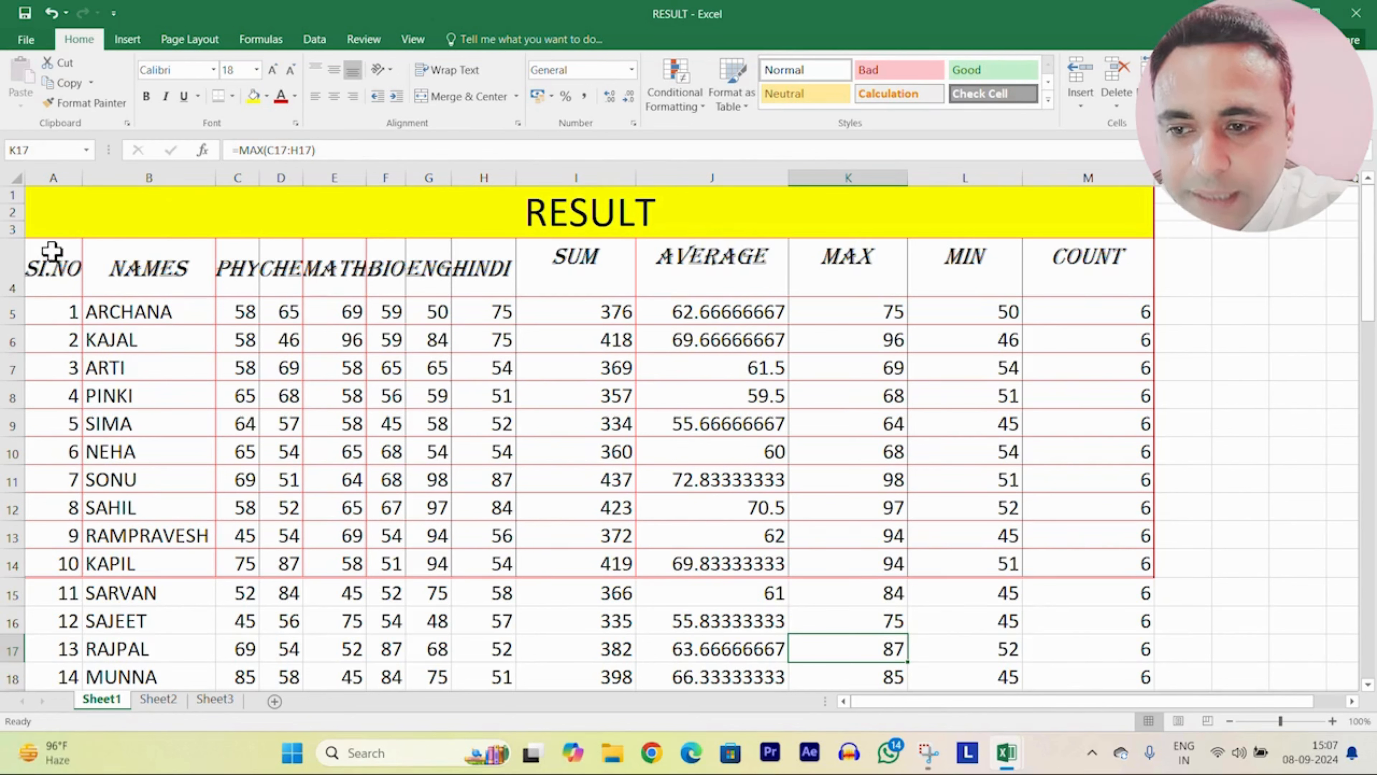
Step: With Draw Border, draw lines on I23's top edge and between G23 and H23
scroll(689, 380, "down", 6)
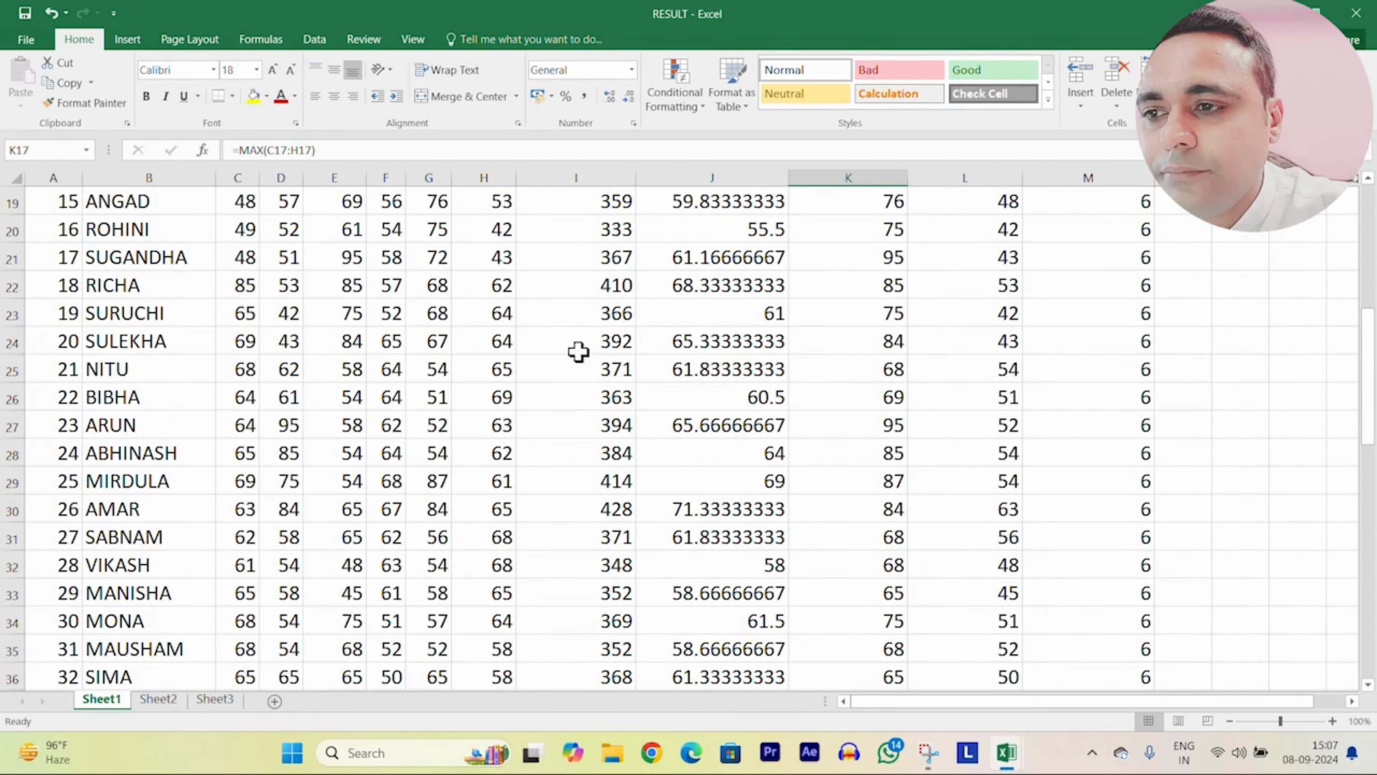
left_click_drag(69, 264, 1097, 510)
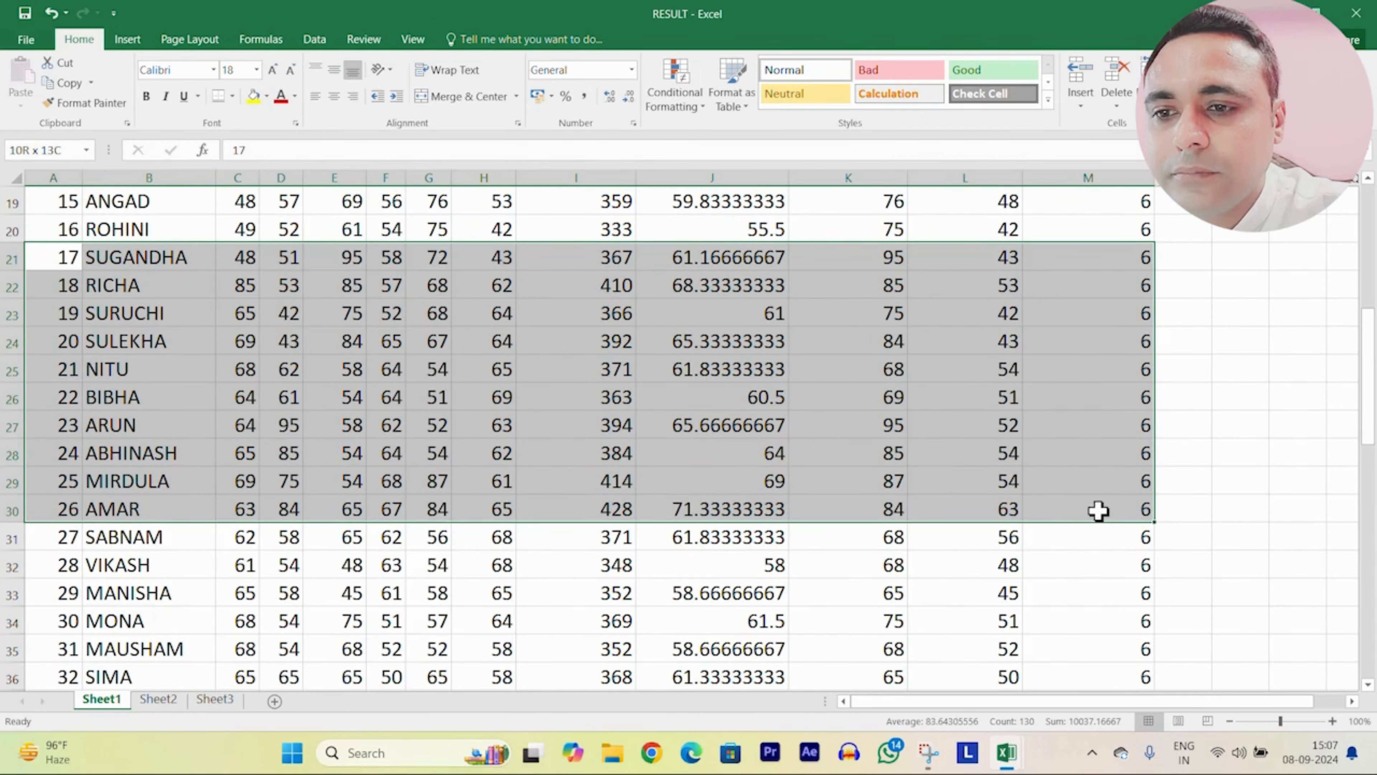
left_click(232, 96)
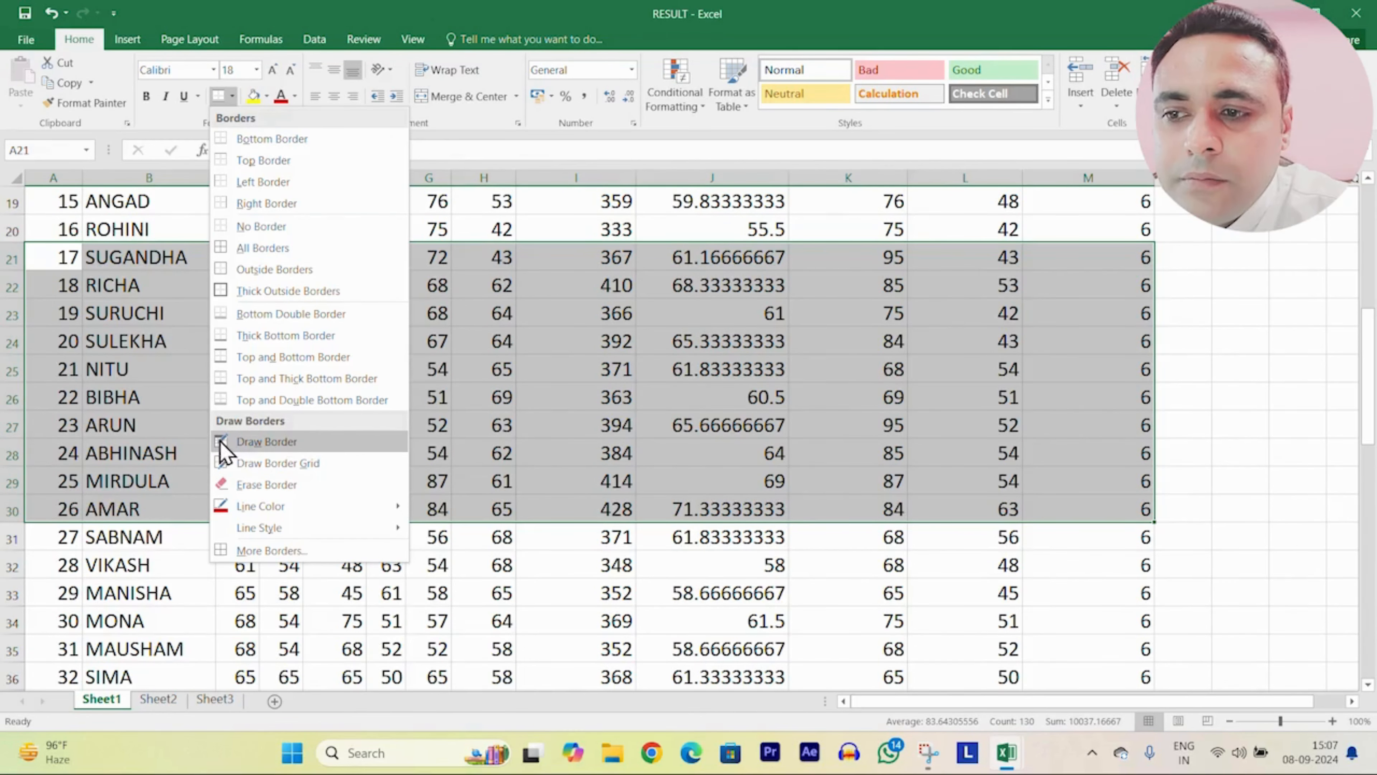
left_click(263, 442)
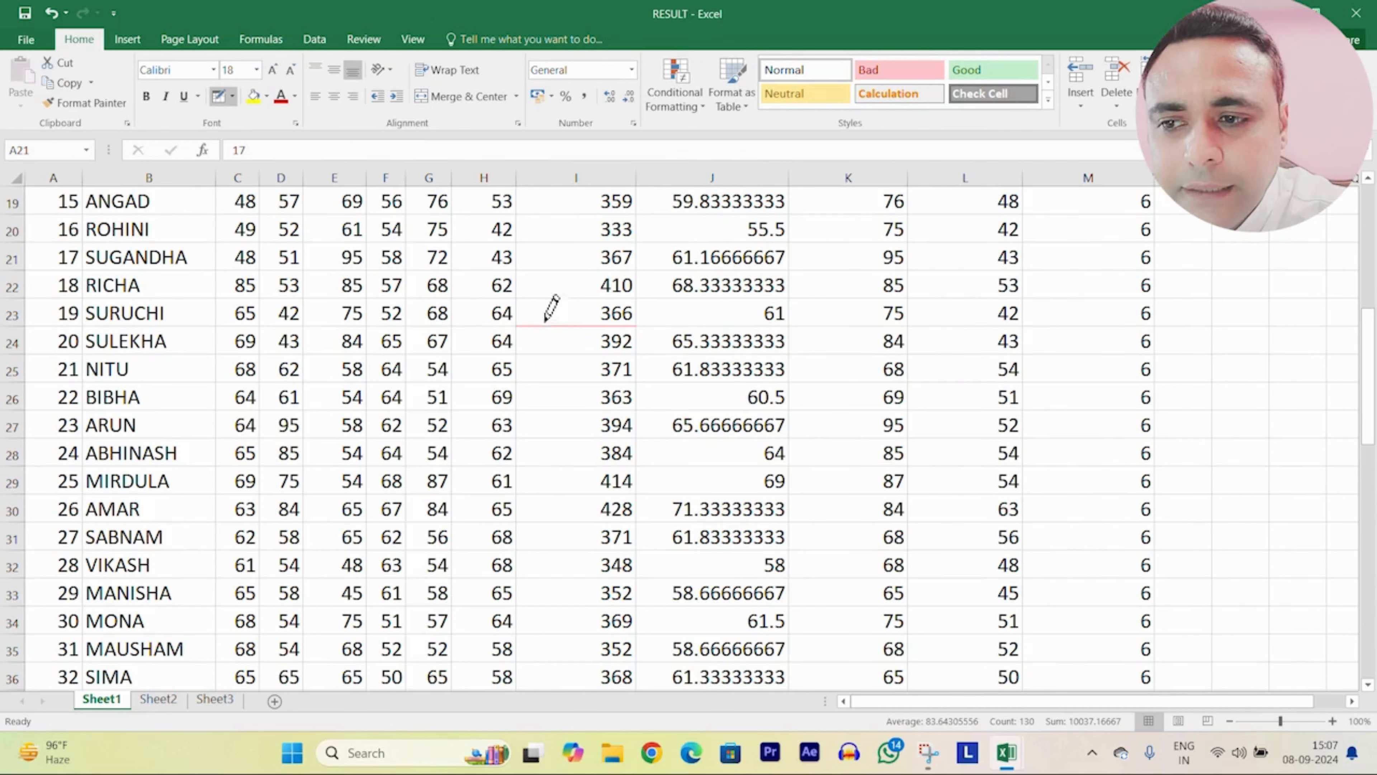
left_click(547, 298)
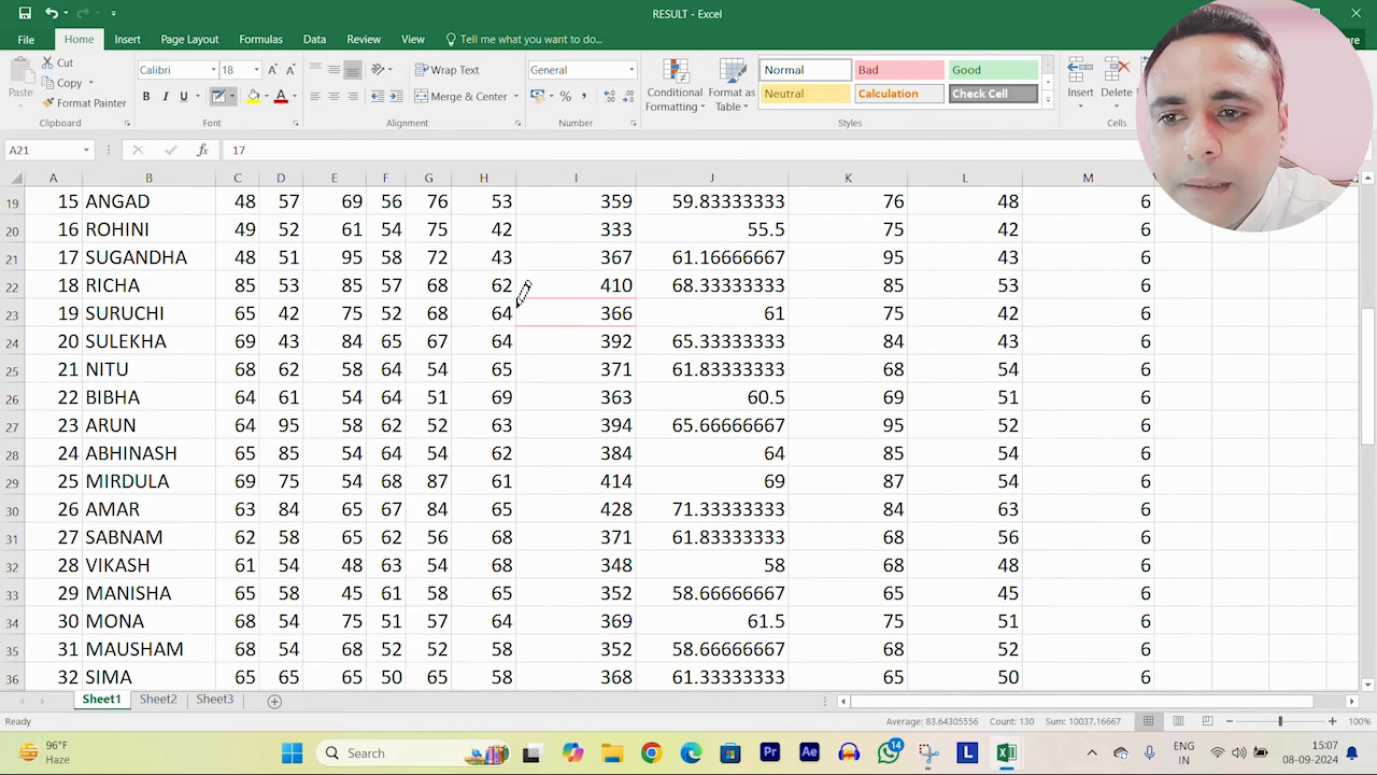
left_click(452, 303)
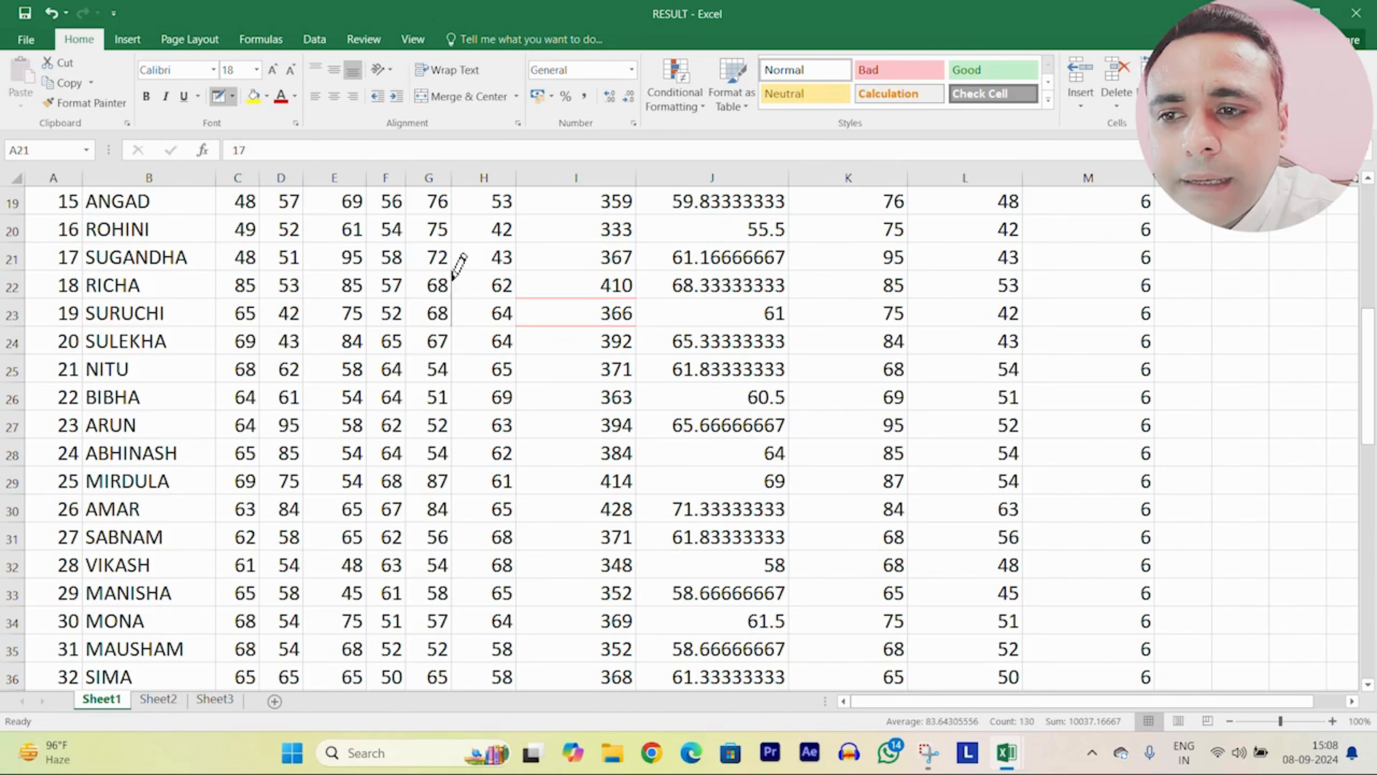
left_click(221, 96)
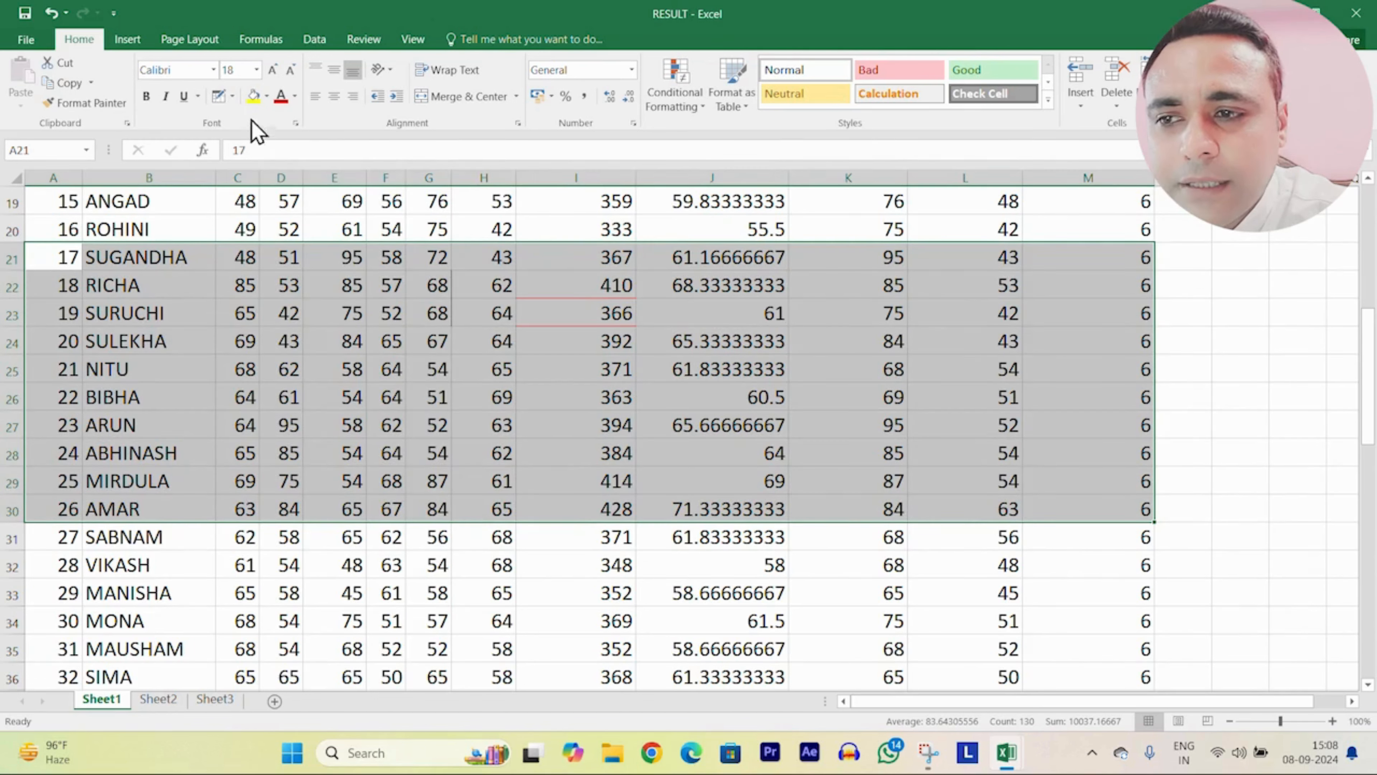
Step: Draw a border grid around cell E25 with Draw Border Grid
left_click(232, 98)
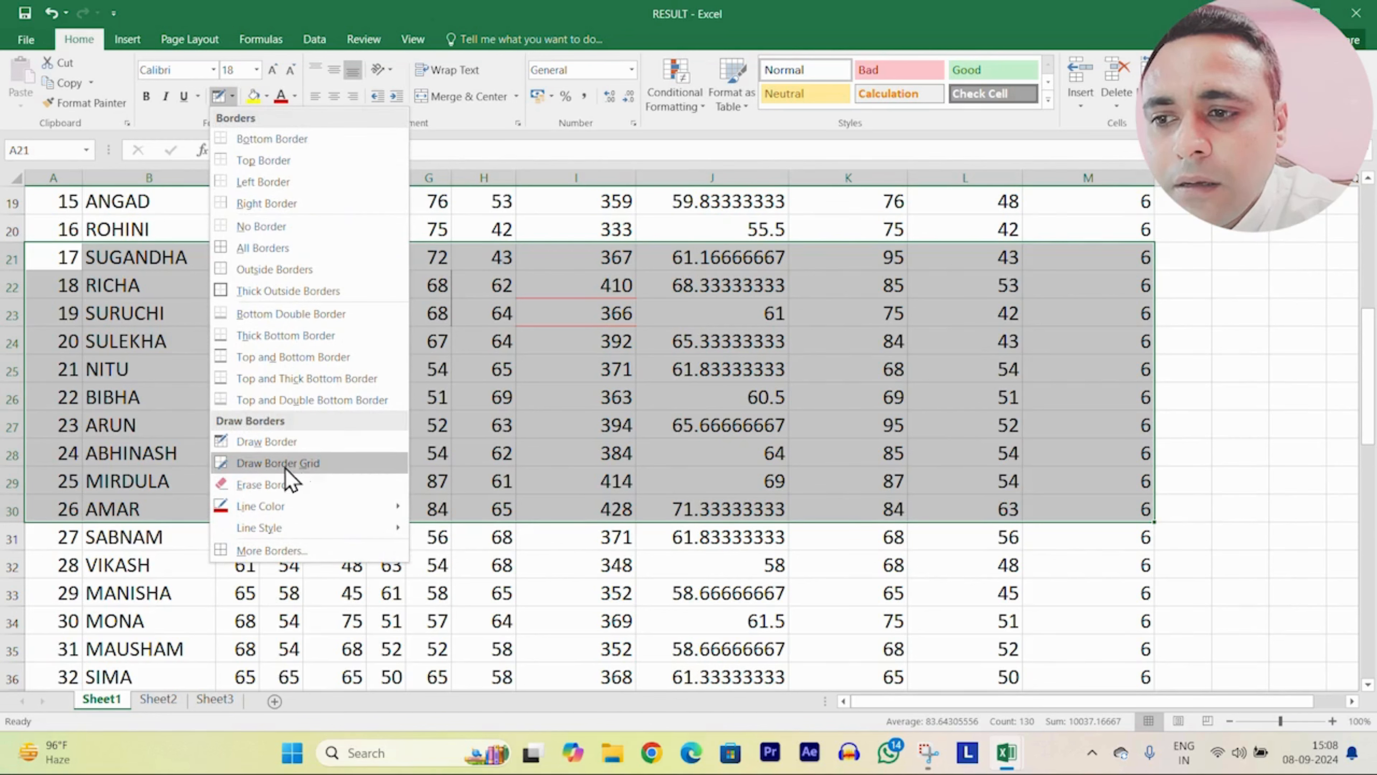
left_click(321, 466)
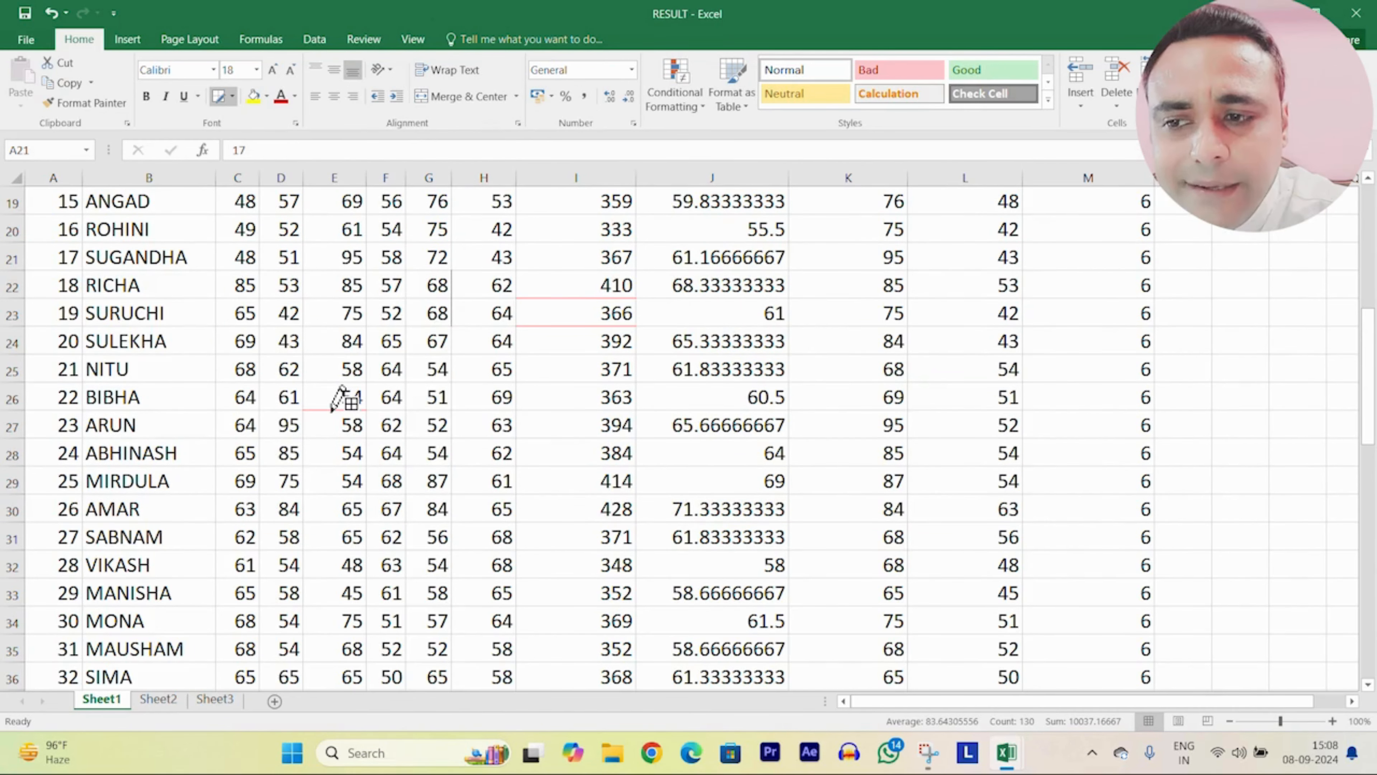
left_click(328, 374)
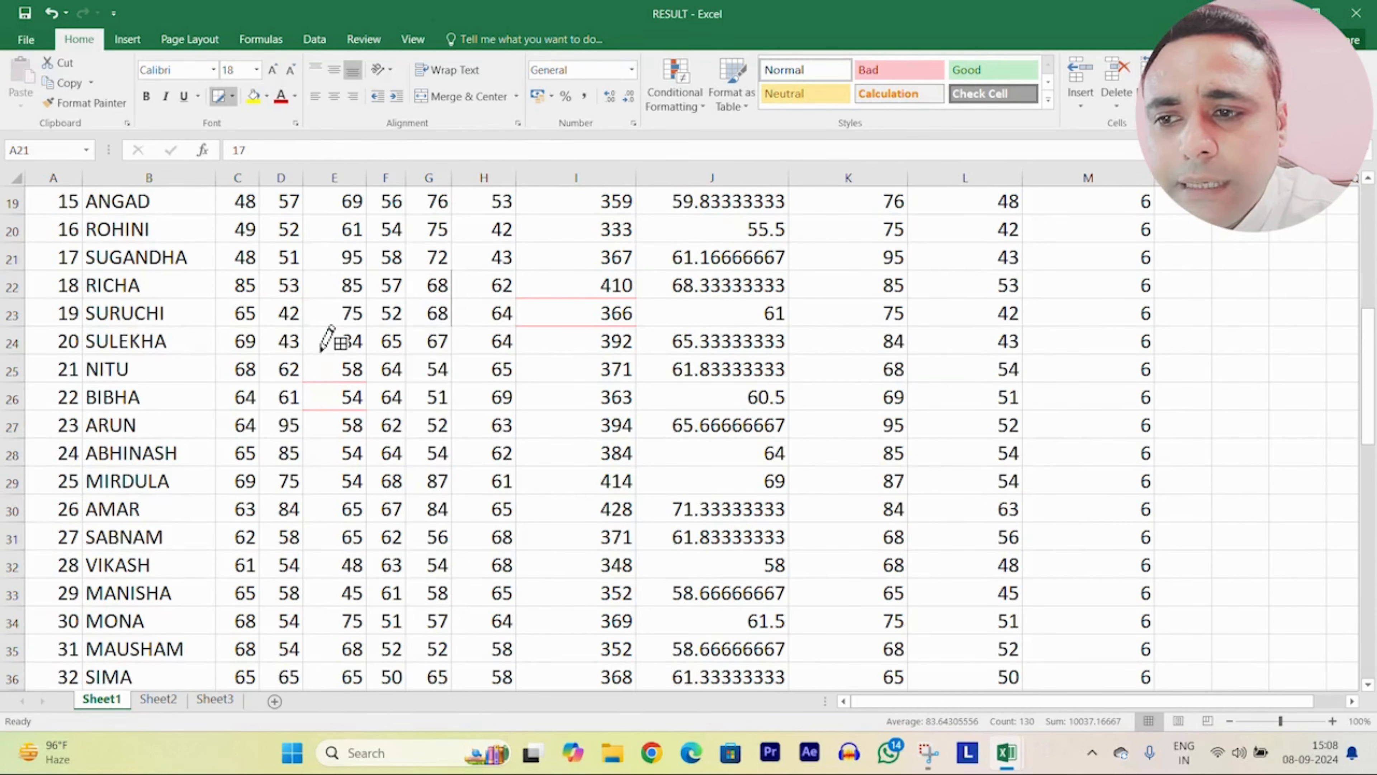
Step: Pick a new line colour and draw borders under K24:L25
left_click(231, 94)
mouse_move(252, 513)
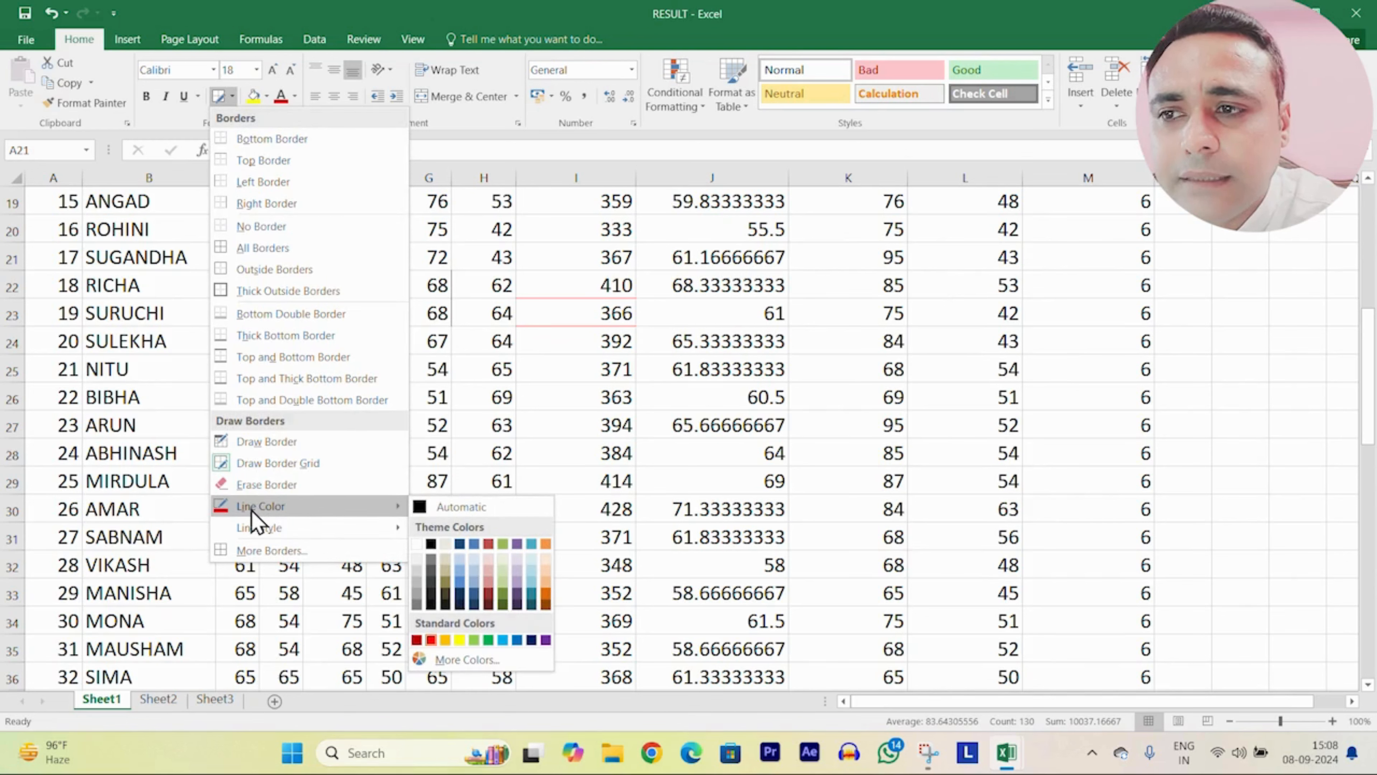
left_click(531, 640)
left_click(931, 382)
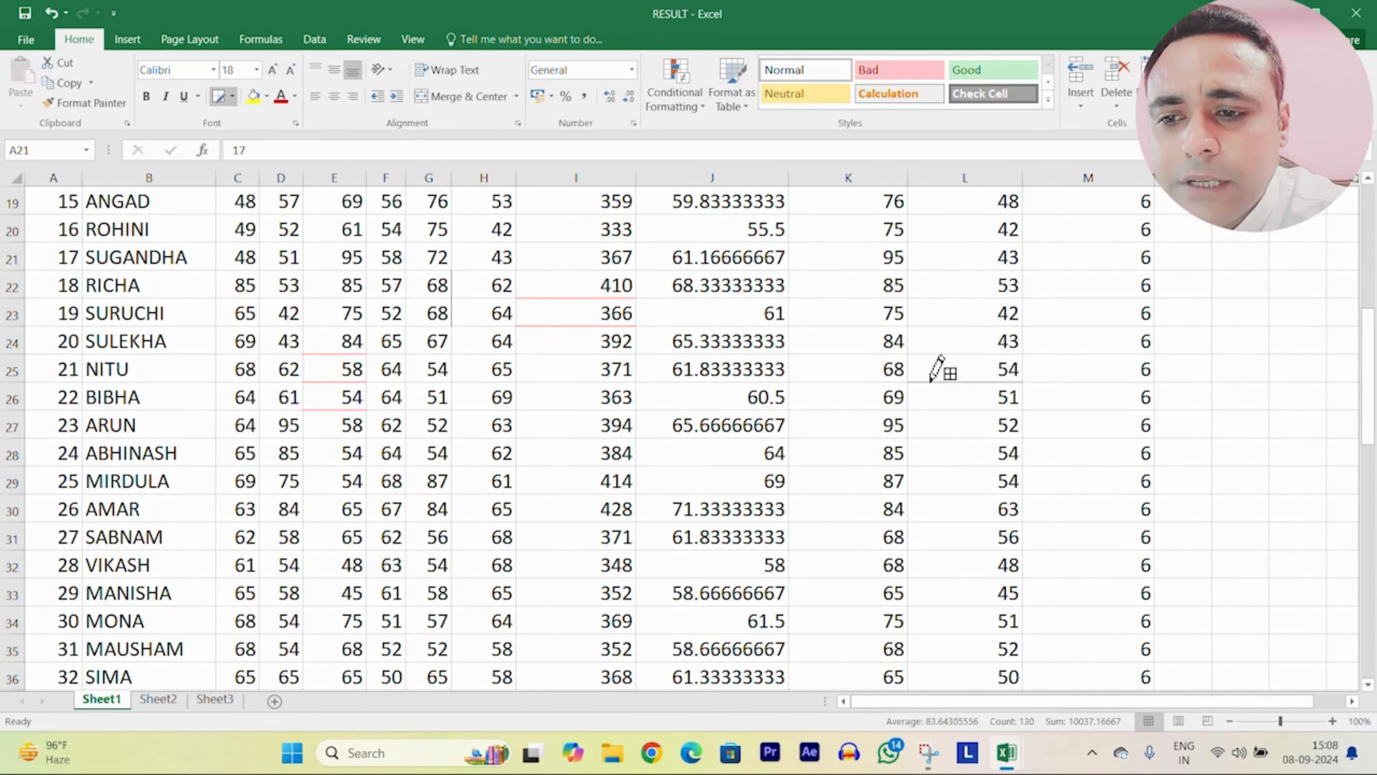
left_click(842, 382)
left_click(842, 354)
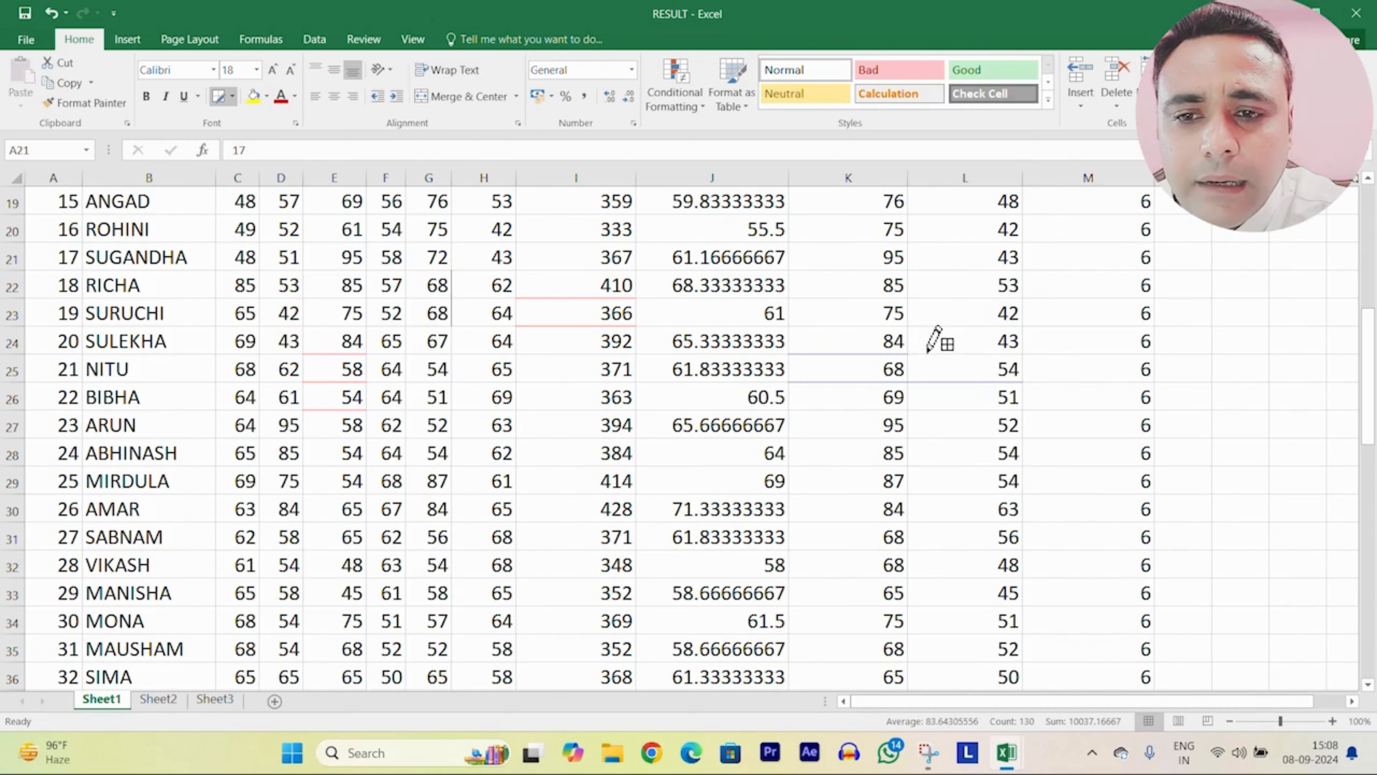
left_click(940, 355)
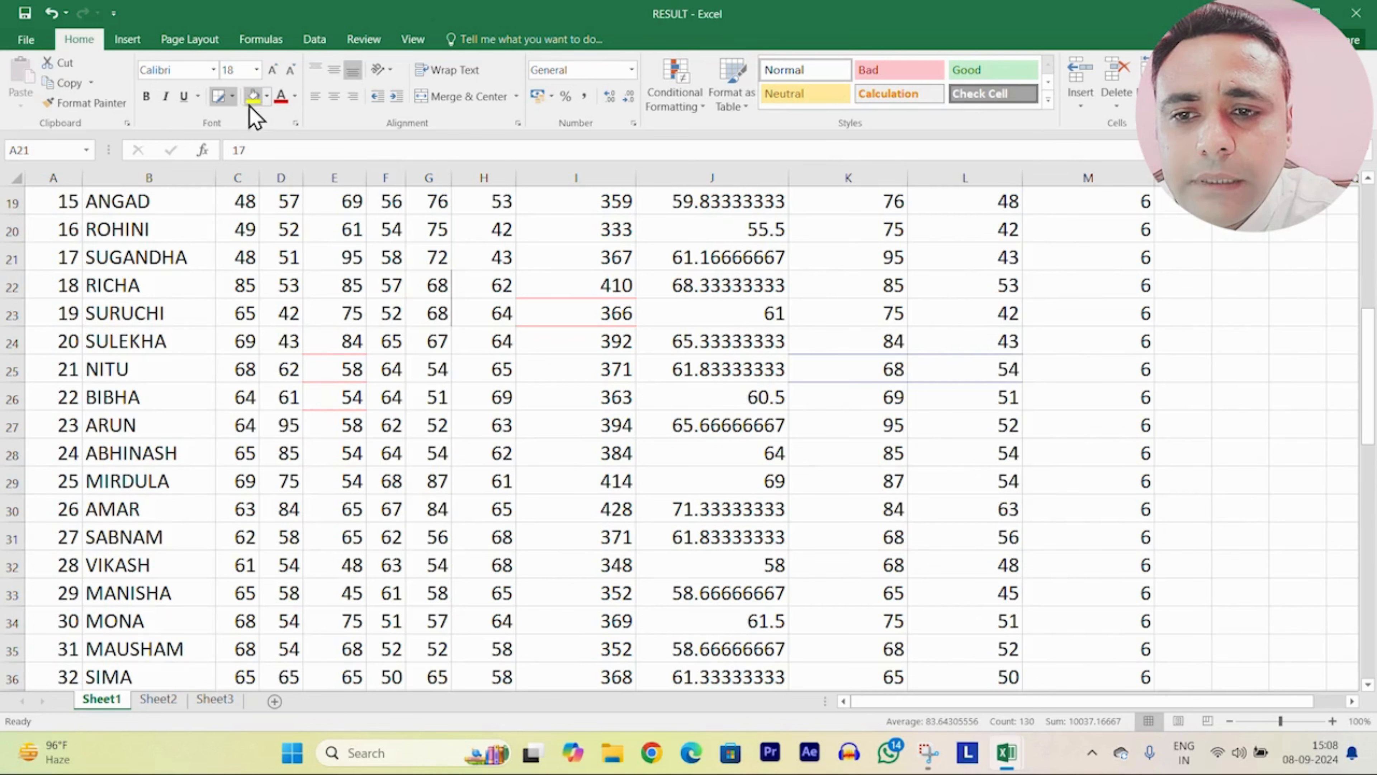
Step: Choose a dashed line style and draw dashed borders under K26:M26 and K27:L27
left_click(232, 98)
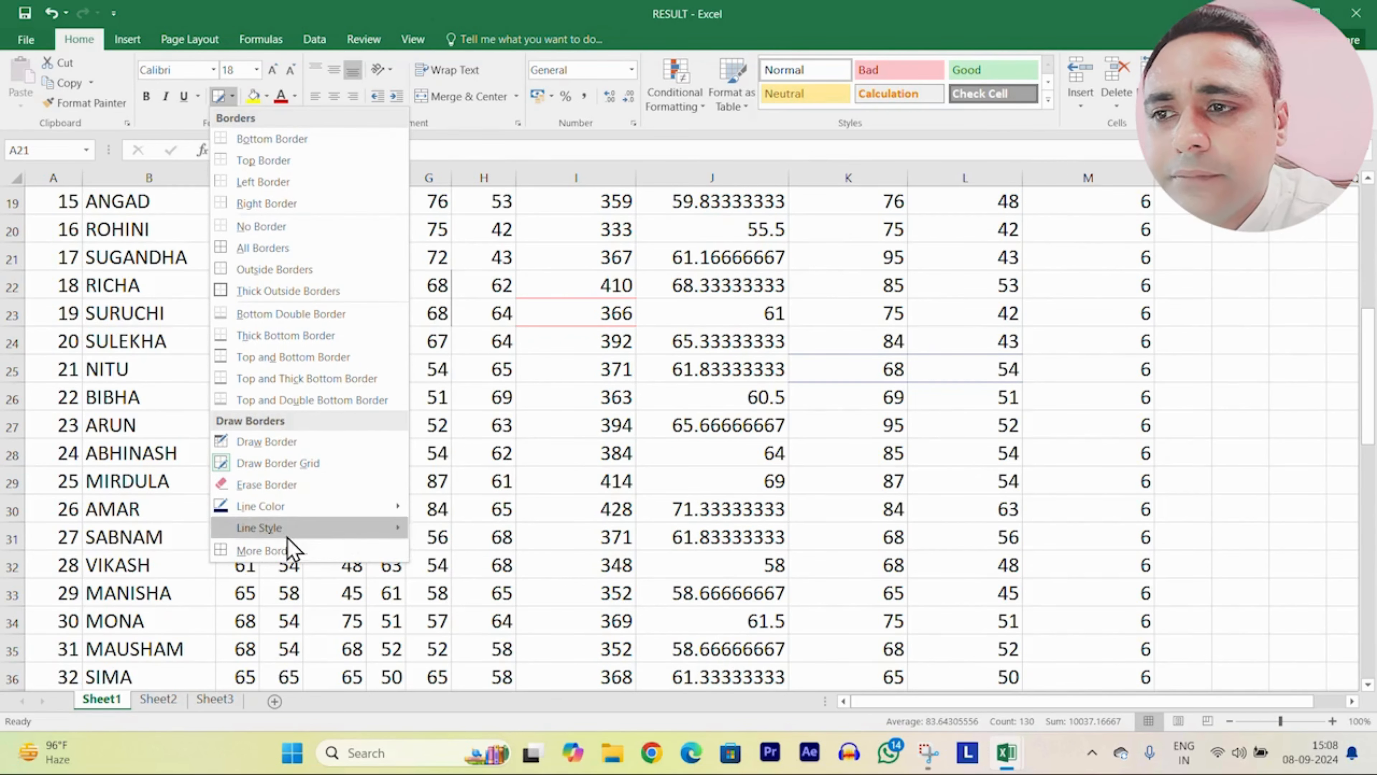
mouse_move(251, 535)
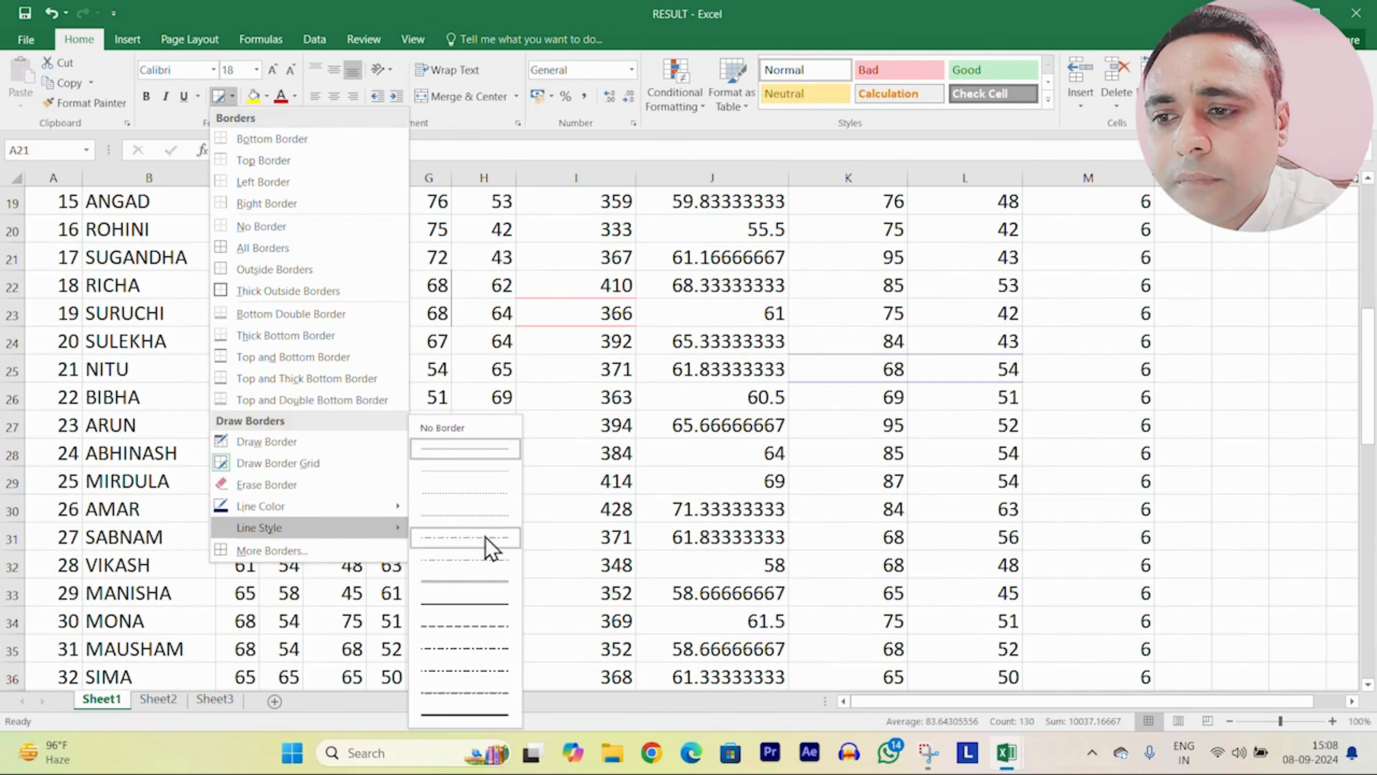
left_click(458, 625)
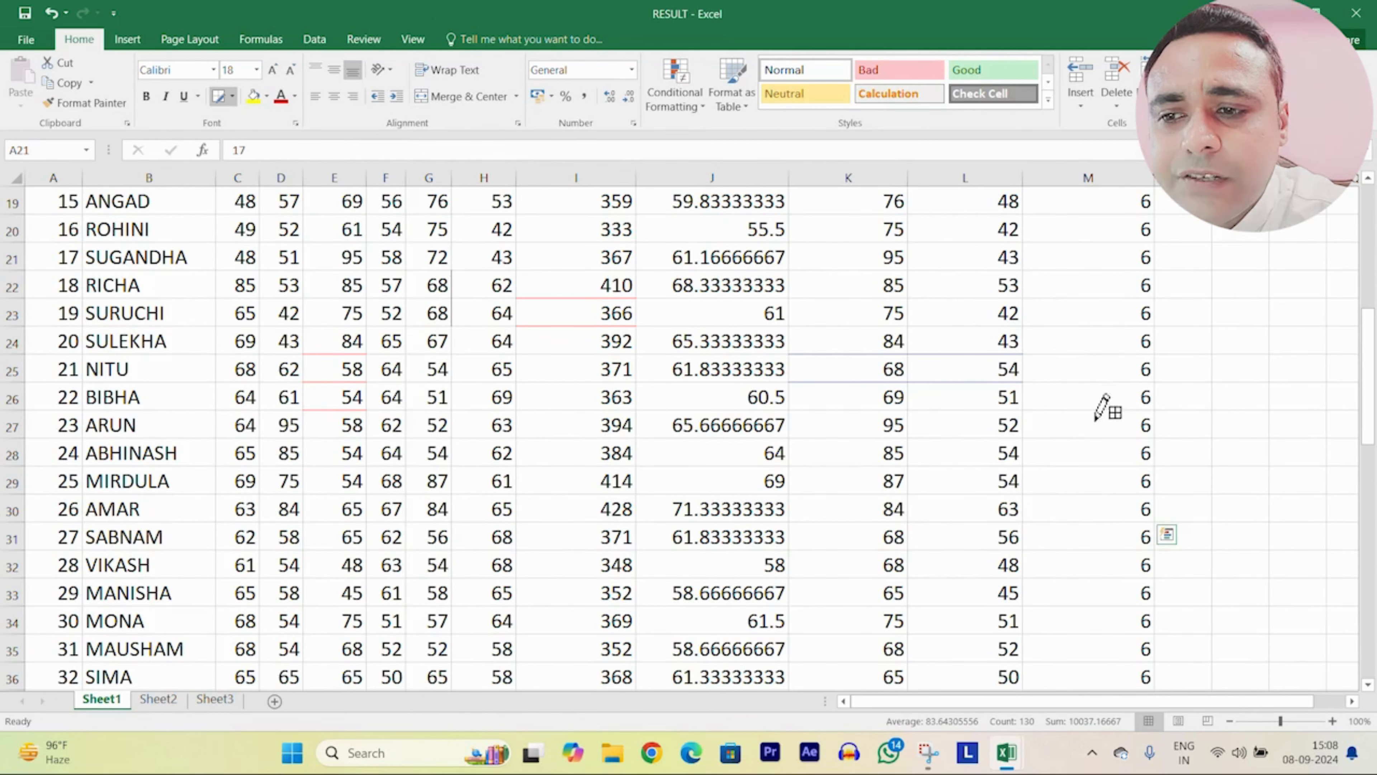
left_click(1090, 410)
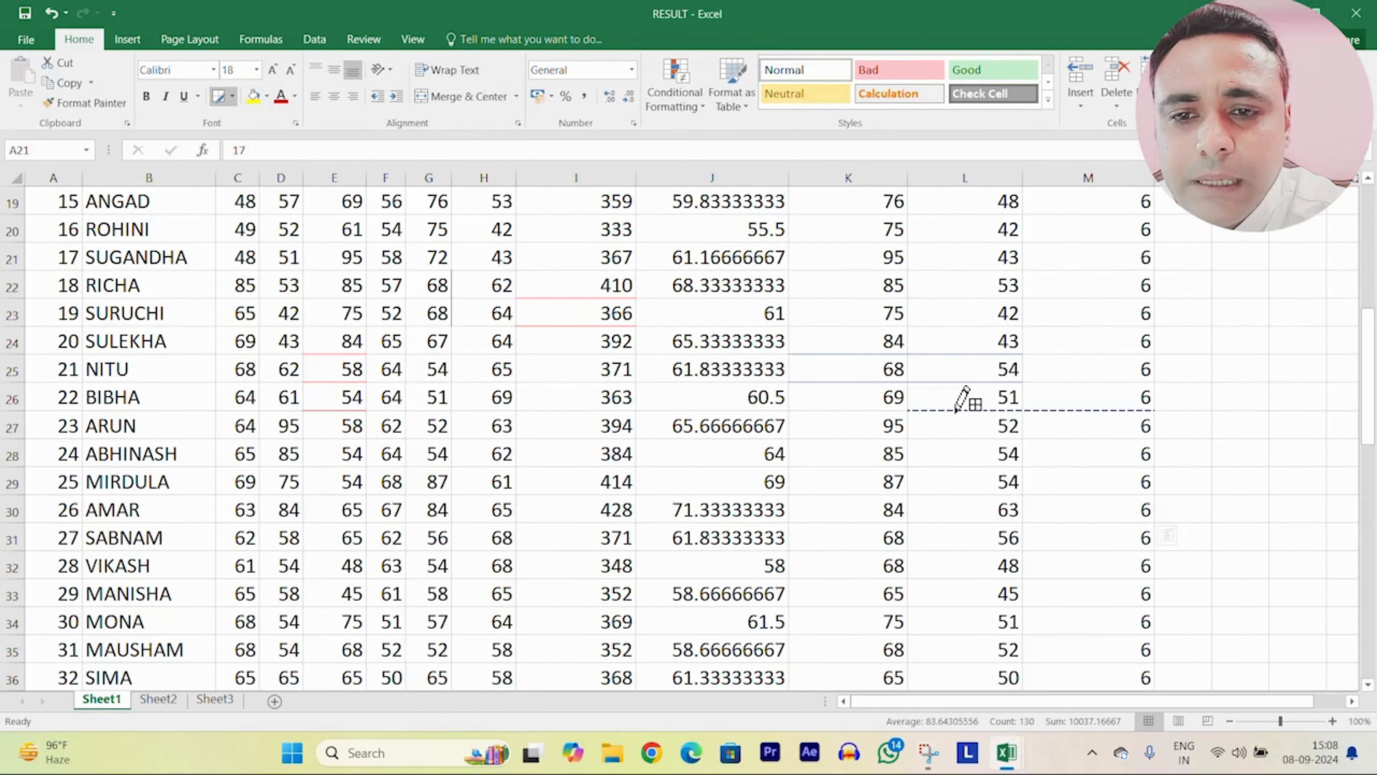
left_click_drag(957, 411, 841, 411)
left_click(843, 439)
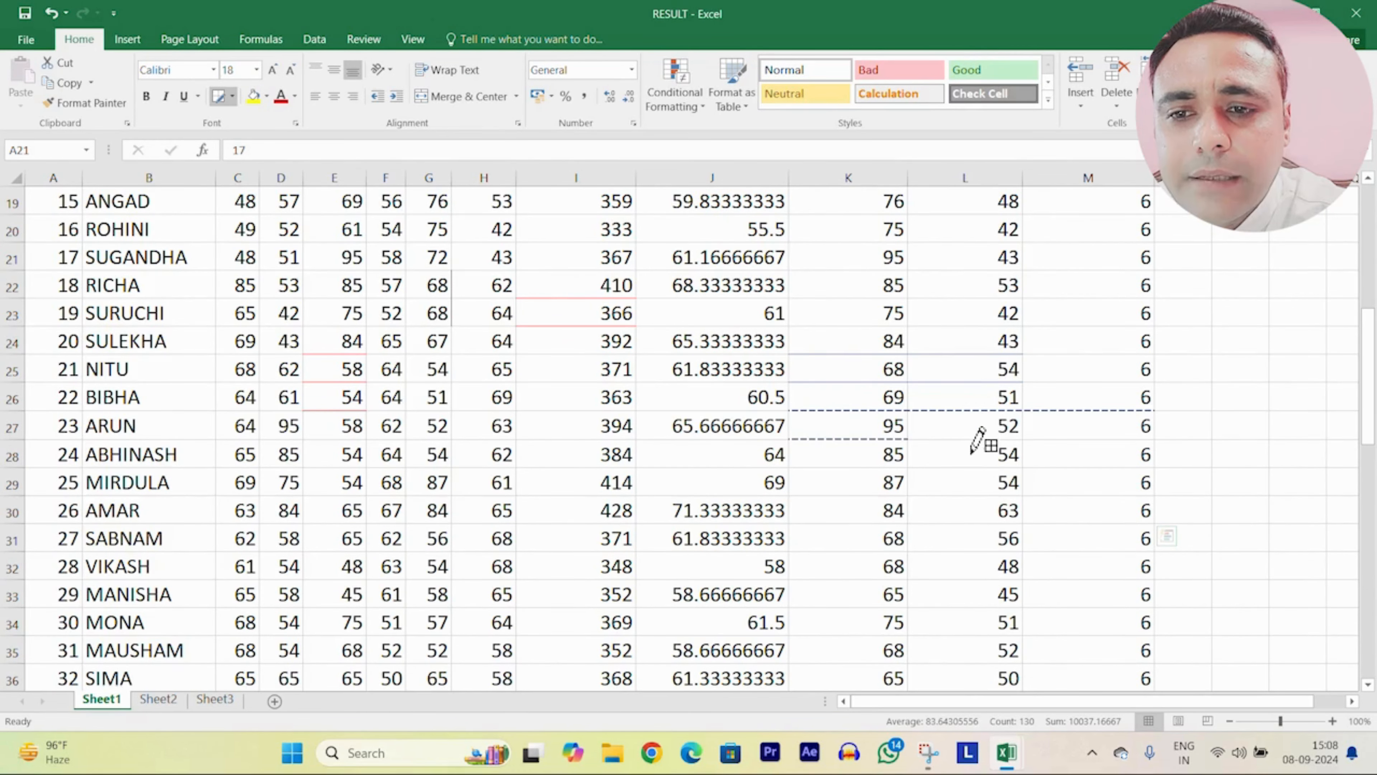
left_click(974, 440)
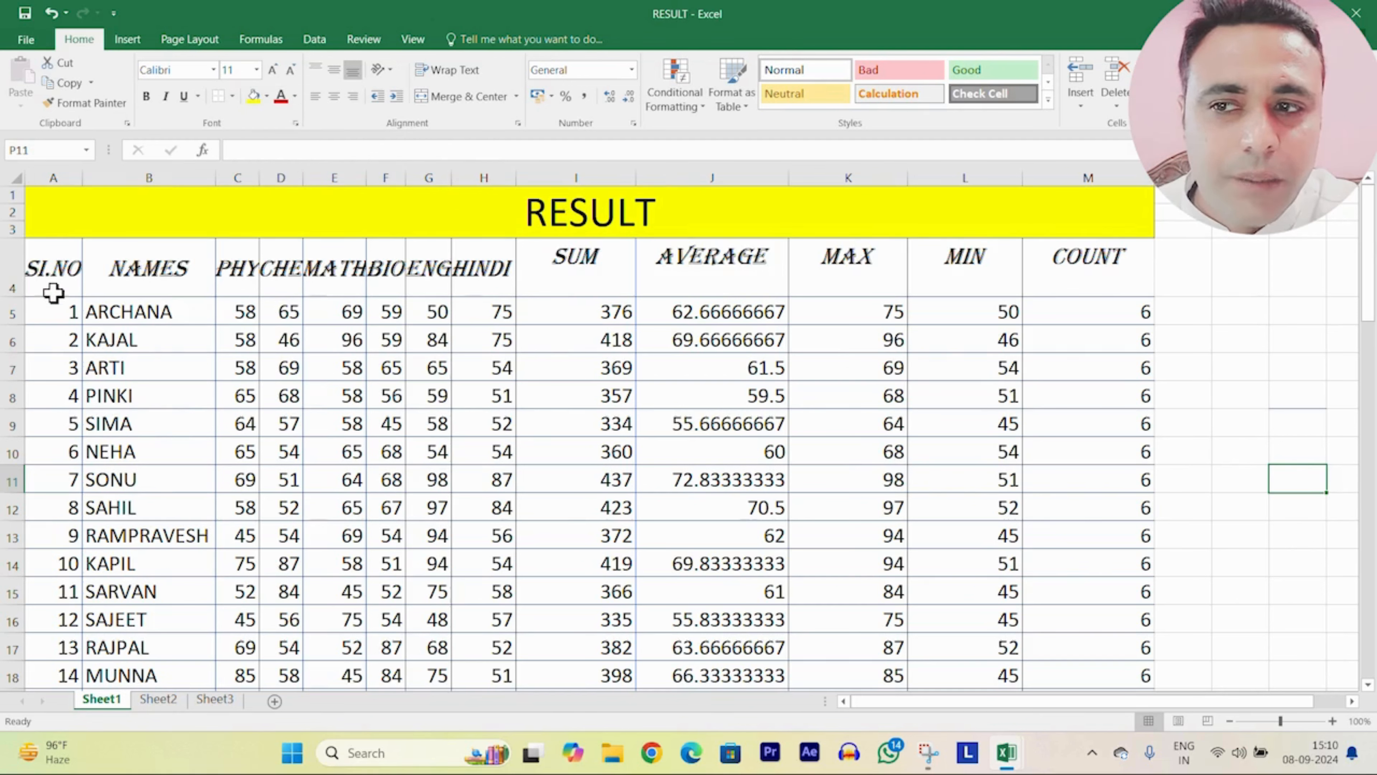
Step: Make the A4:M4 headers blue, non-italic and 16 pt
left_click_drag(54, 266, 1037, 267)
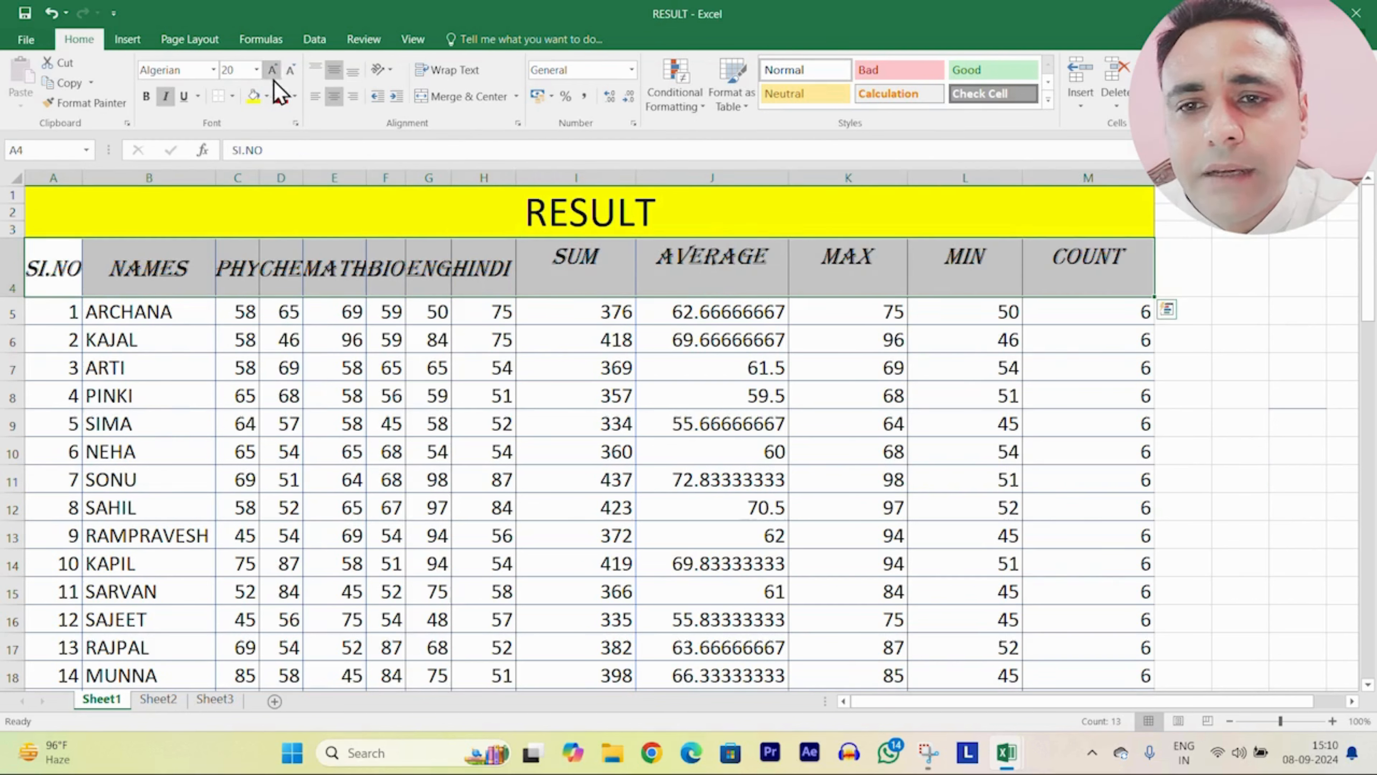
left_click(295, 96)
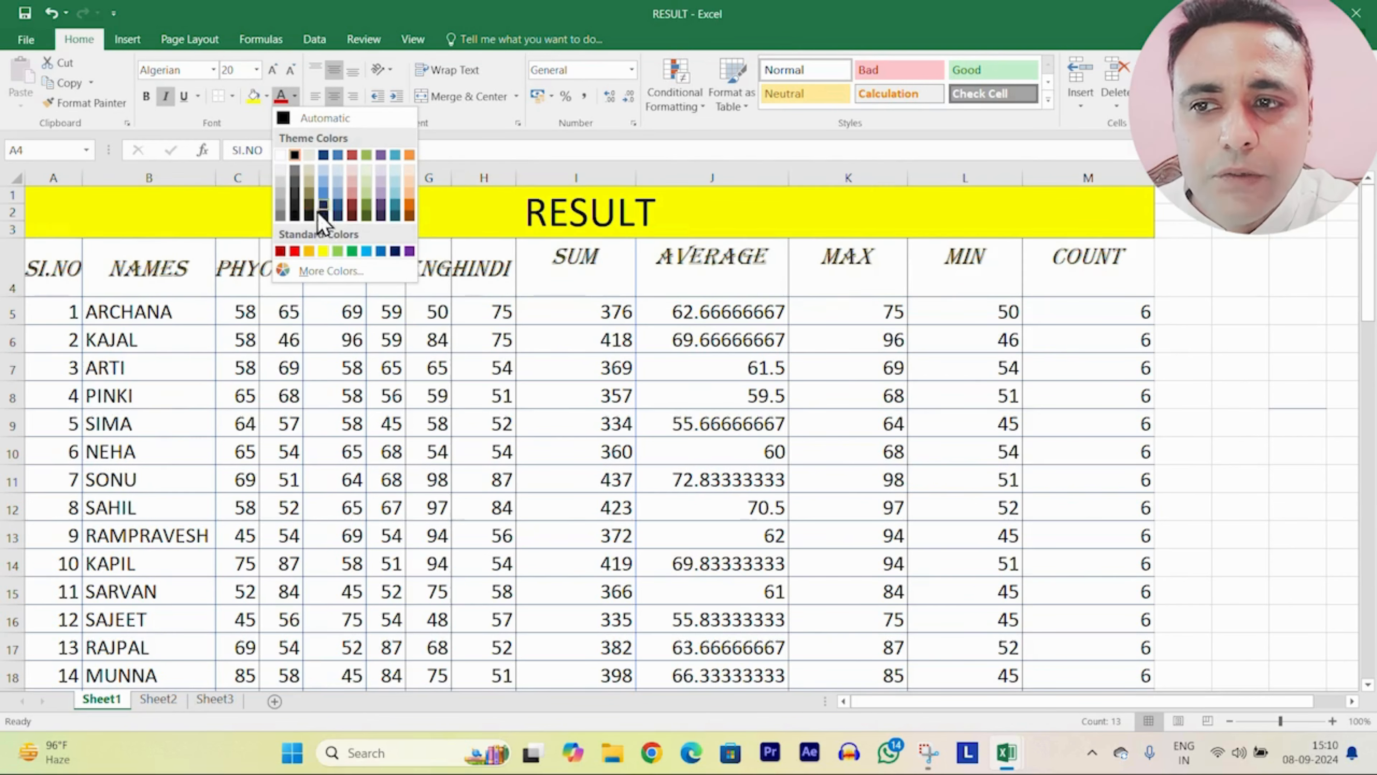
left_click(379, 252)
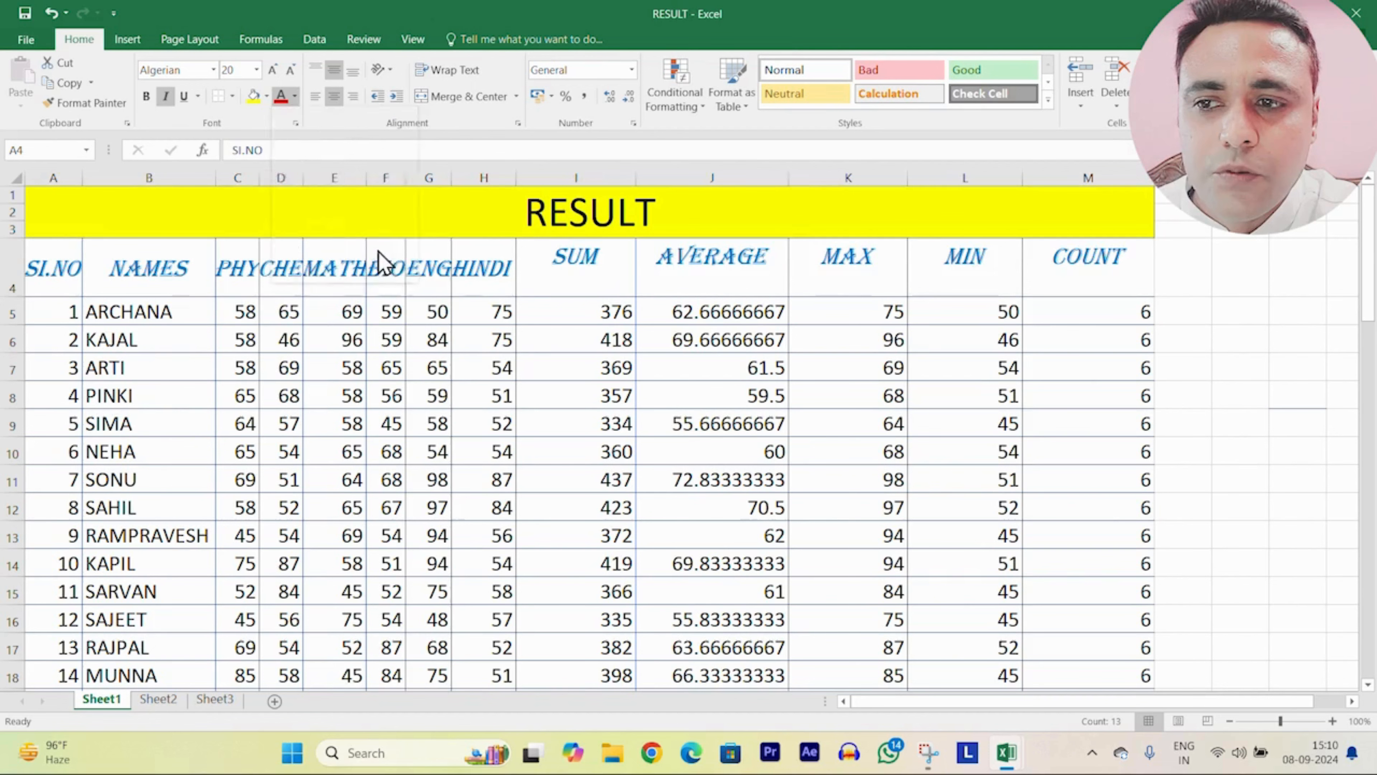
left_click(167, 99)
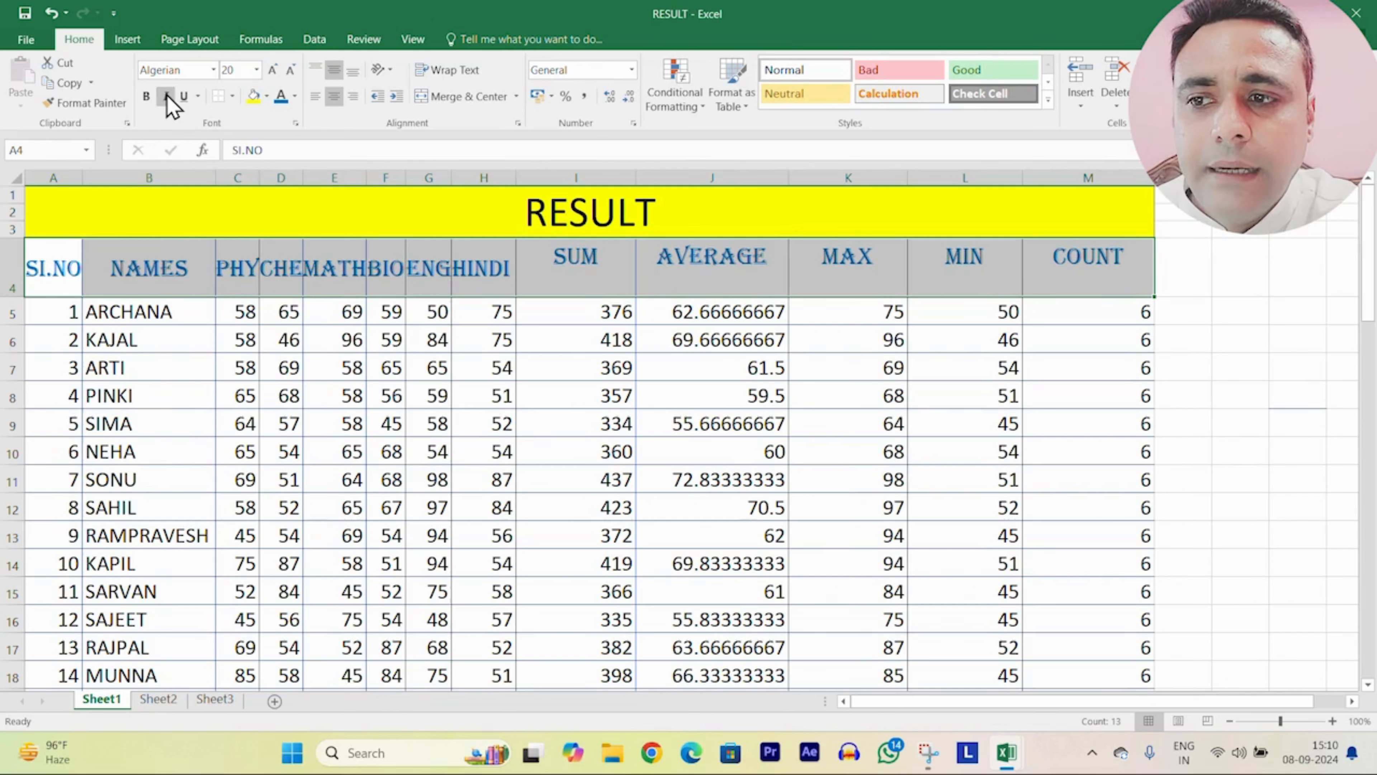
left_click(291, 71)
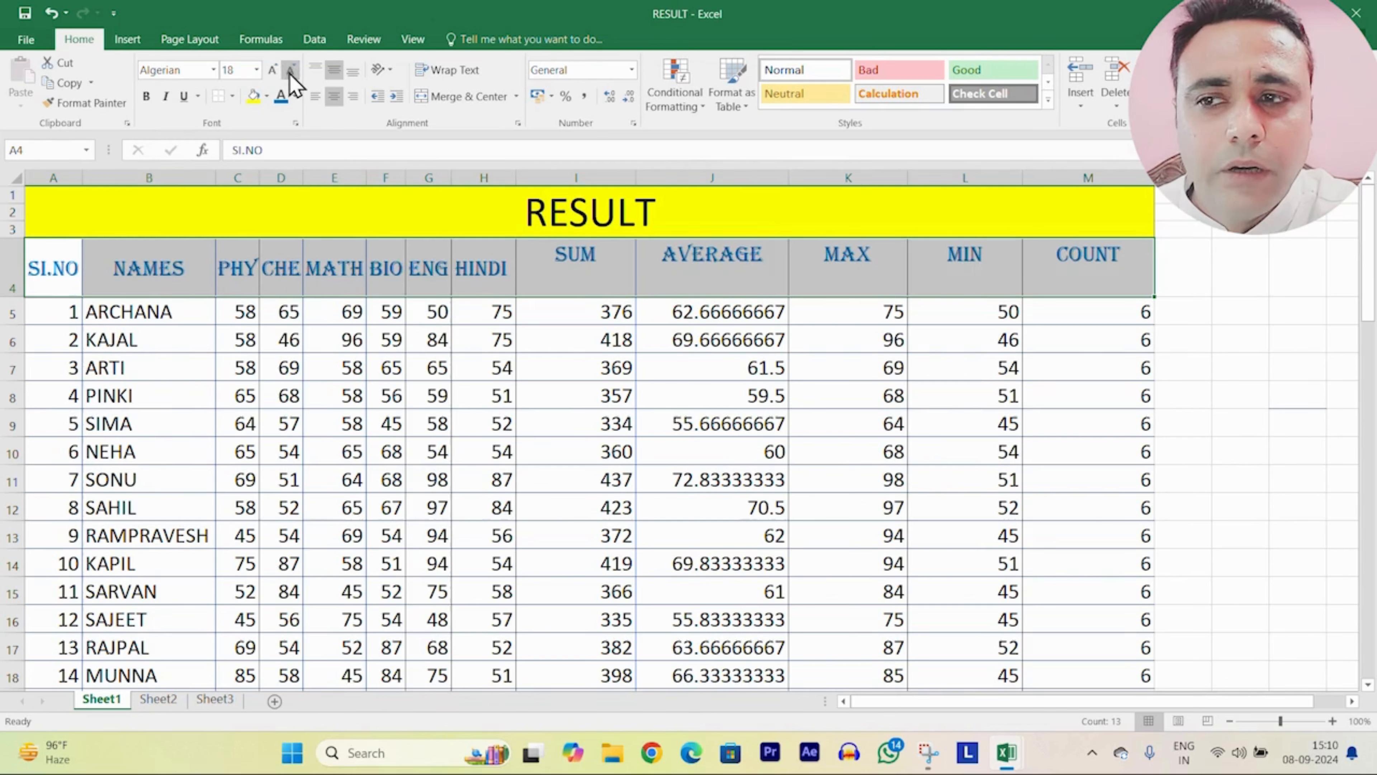
left_click(290, 70)
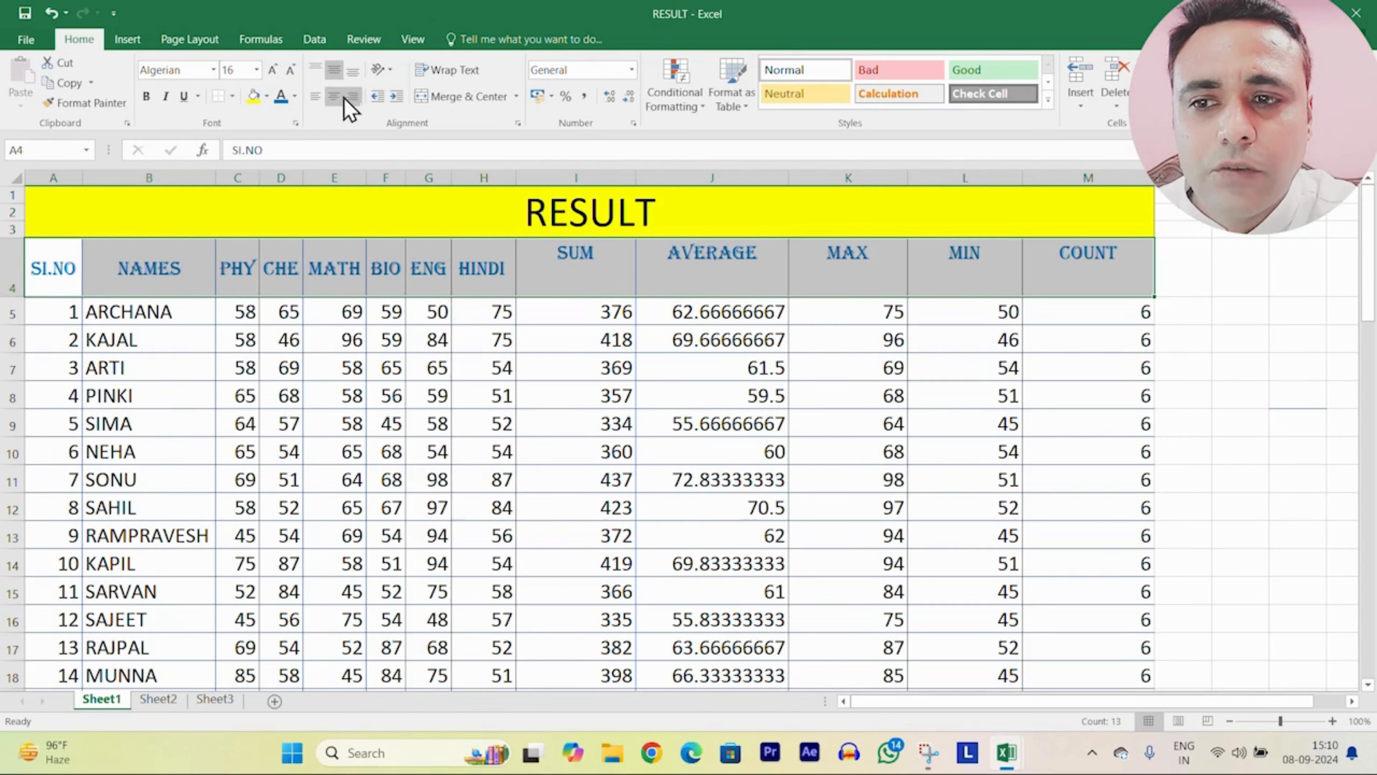
Step: Align the header text to the top-left of each cell
left_click(315, 96)
left_click(315, 70)
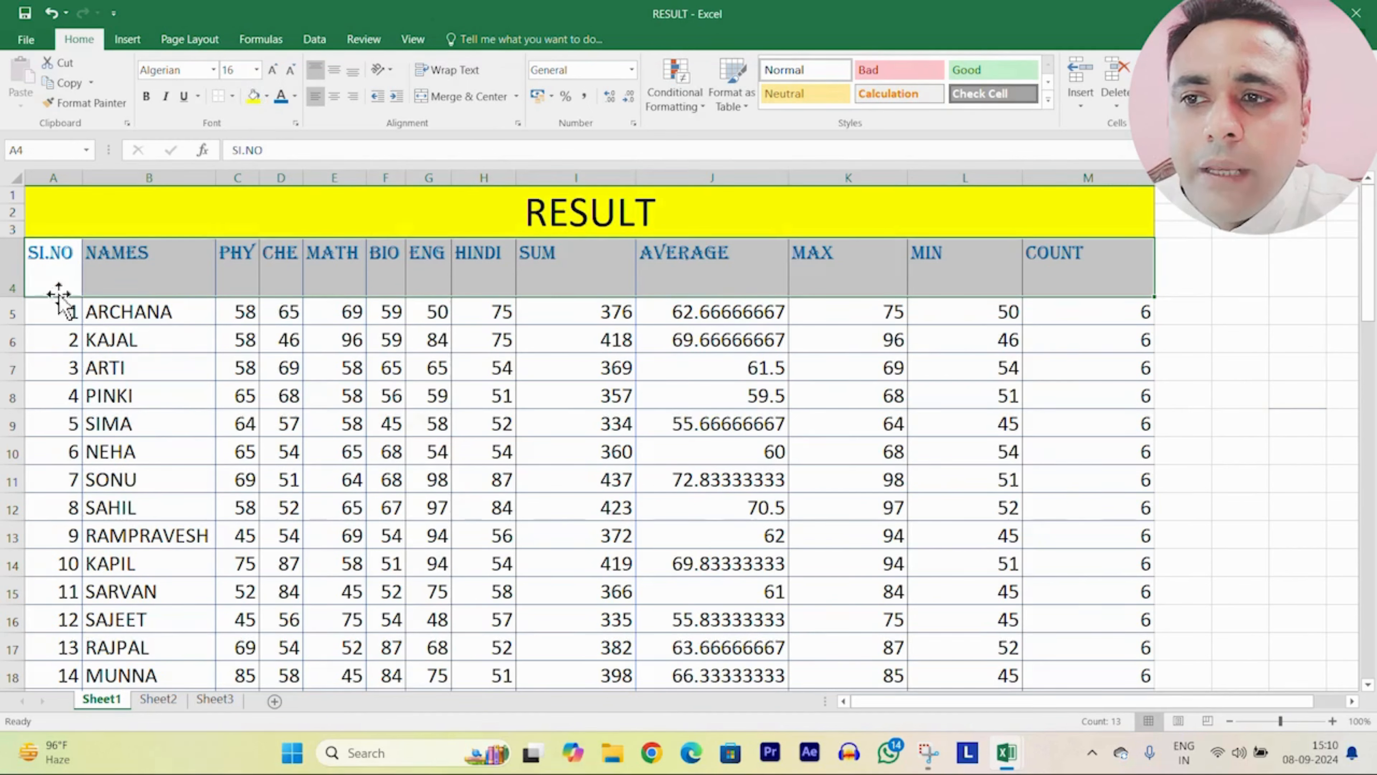
left_click(524, 420)
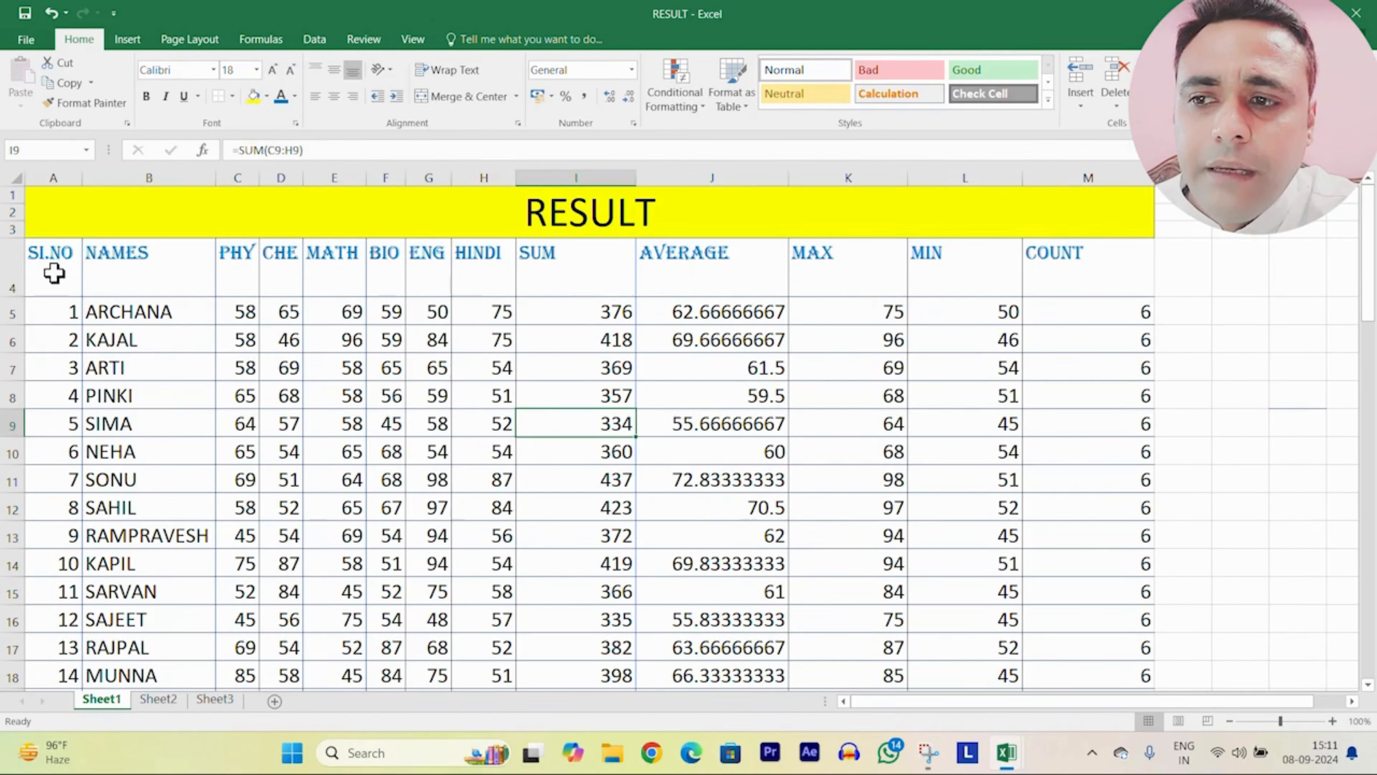
left_click_drag(54, 273, 1064, 246)
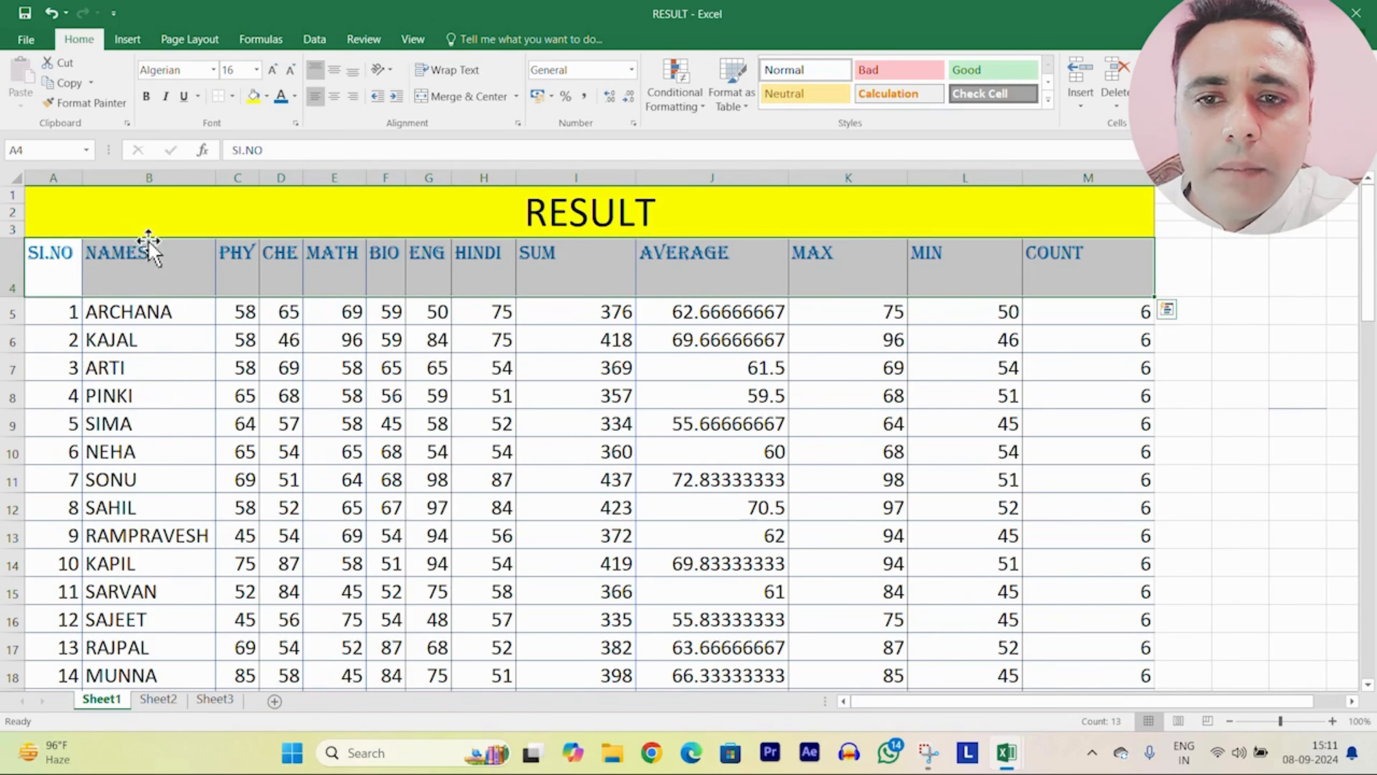
left_click(267, 97)
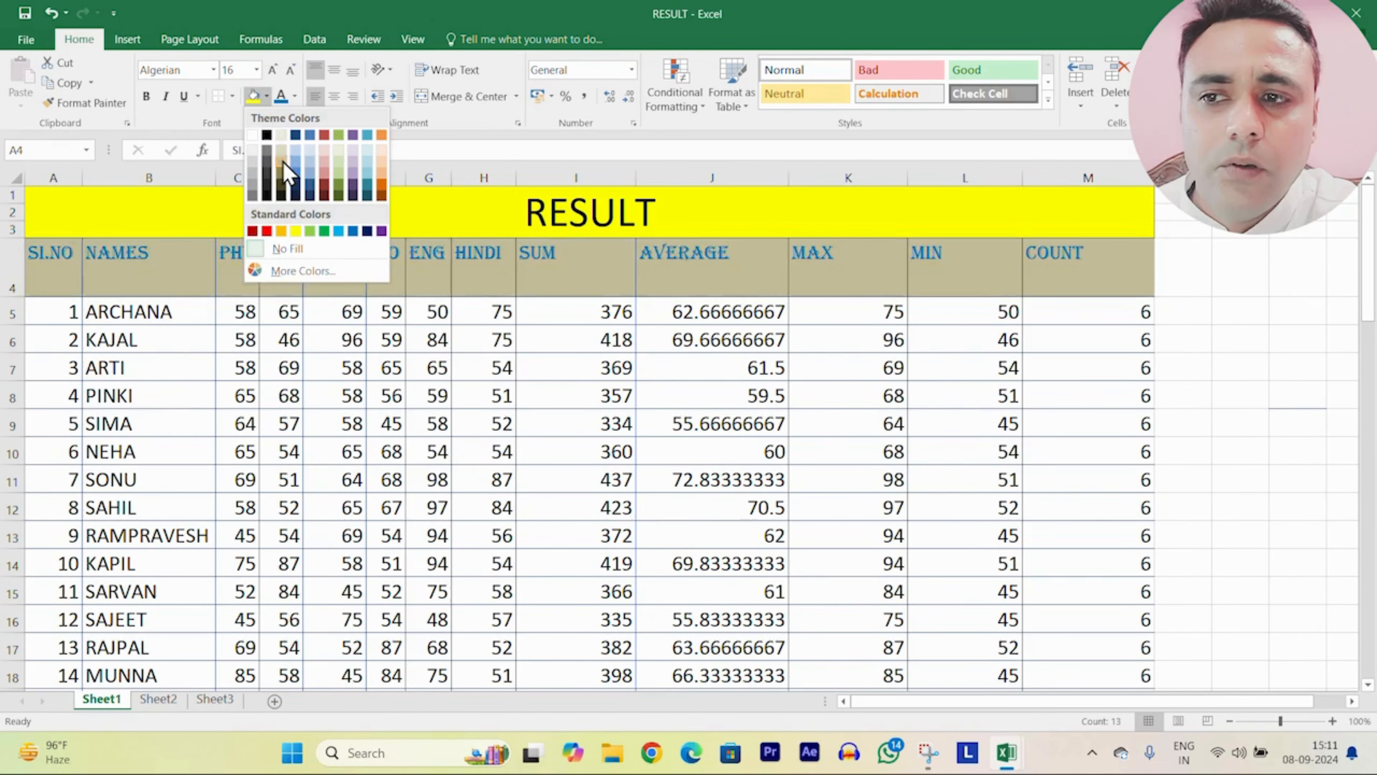
left_click(267, 231)
left_click(1270, 513)
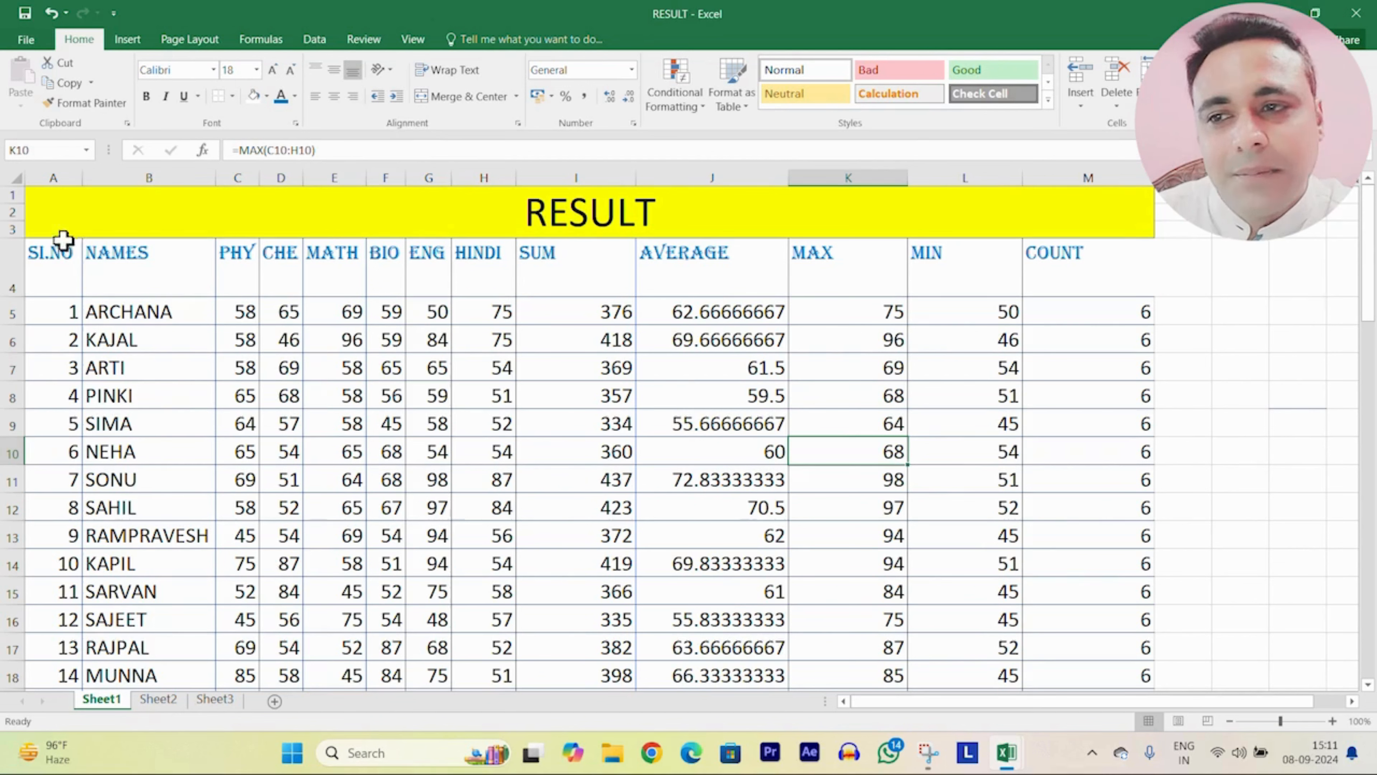
Step: Cycle the row 4 headers through center, right and left alignment, finishing left-aligned
left_click_drag(52, 259, 1083, 247)
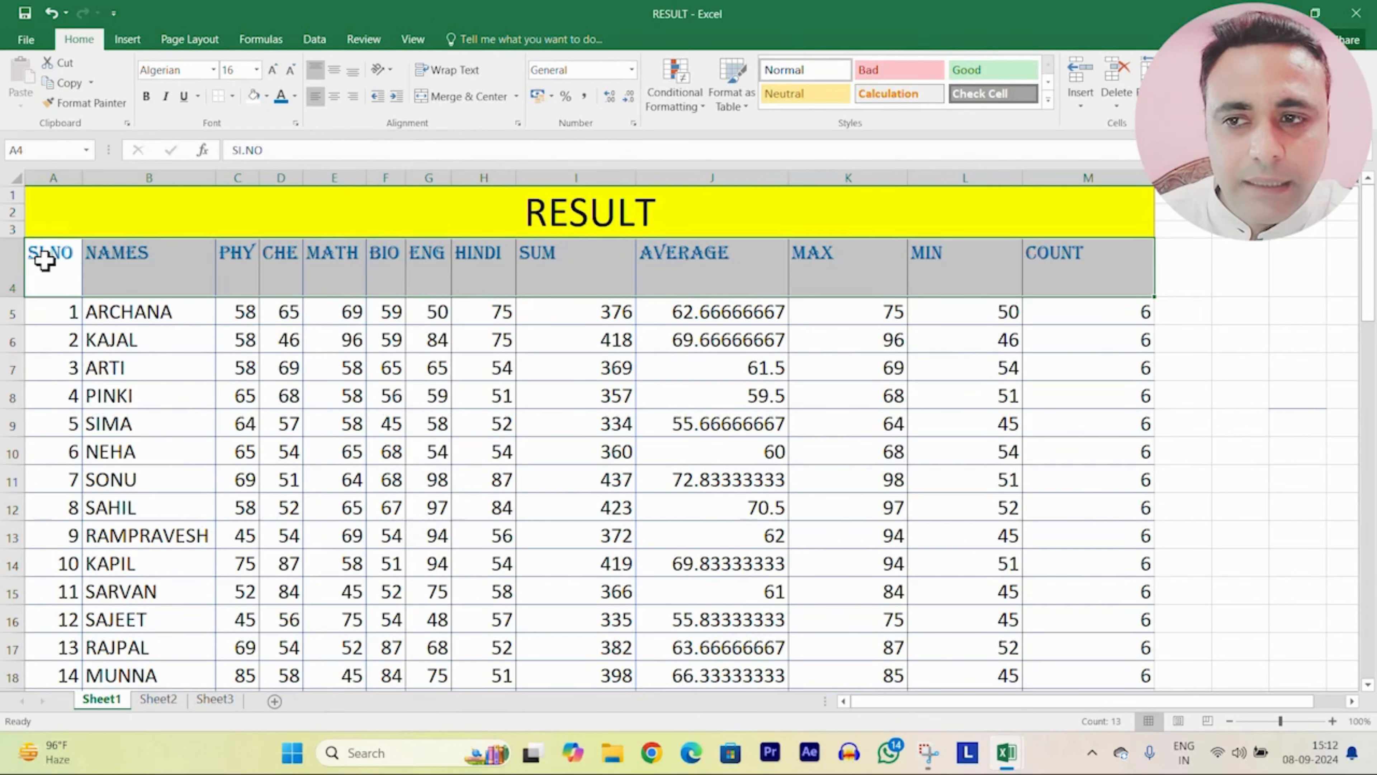
left_click(337, 100)
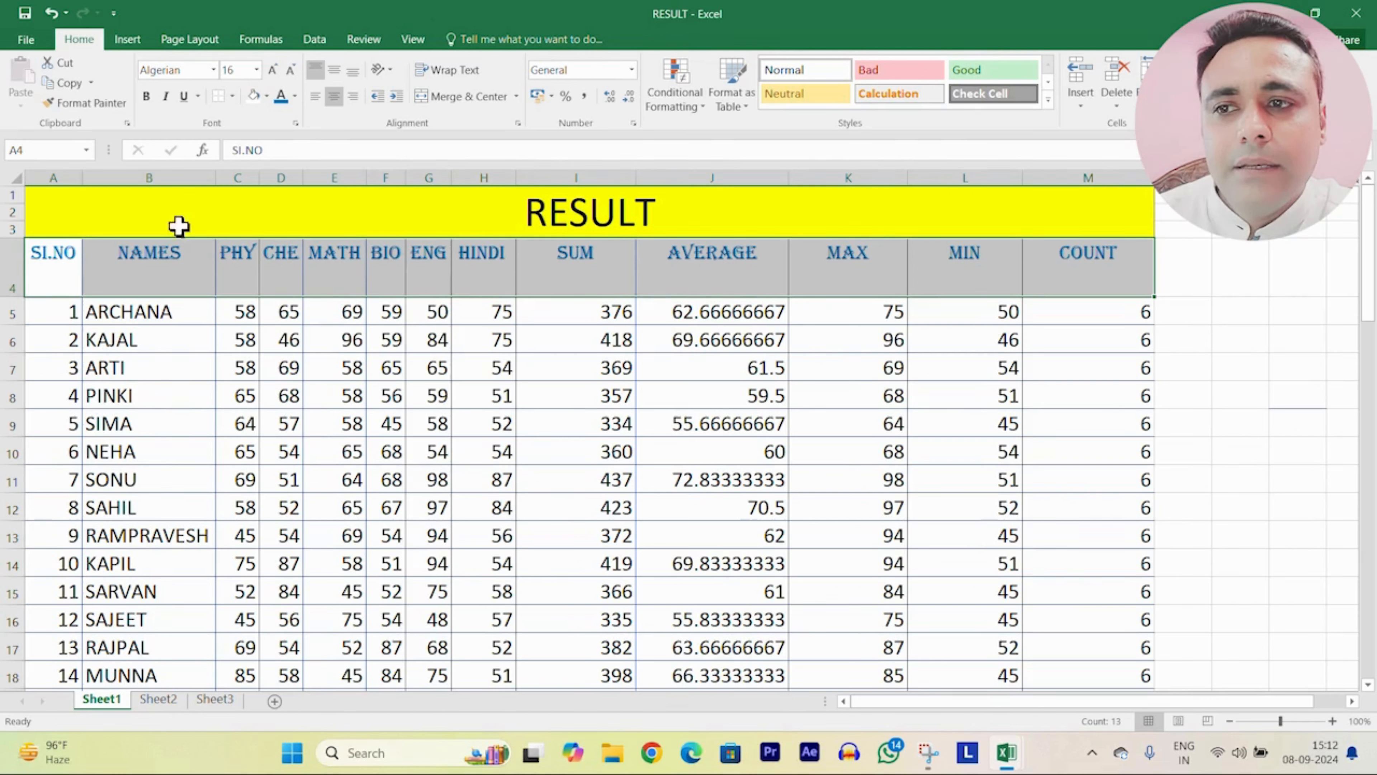
left_click(352, 96)
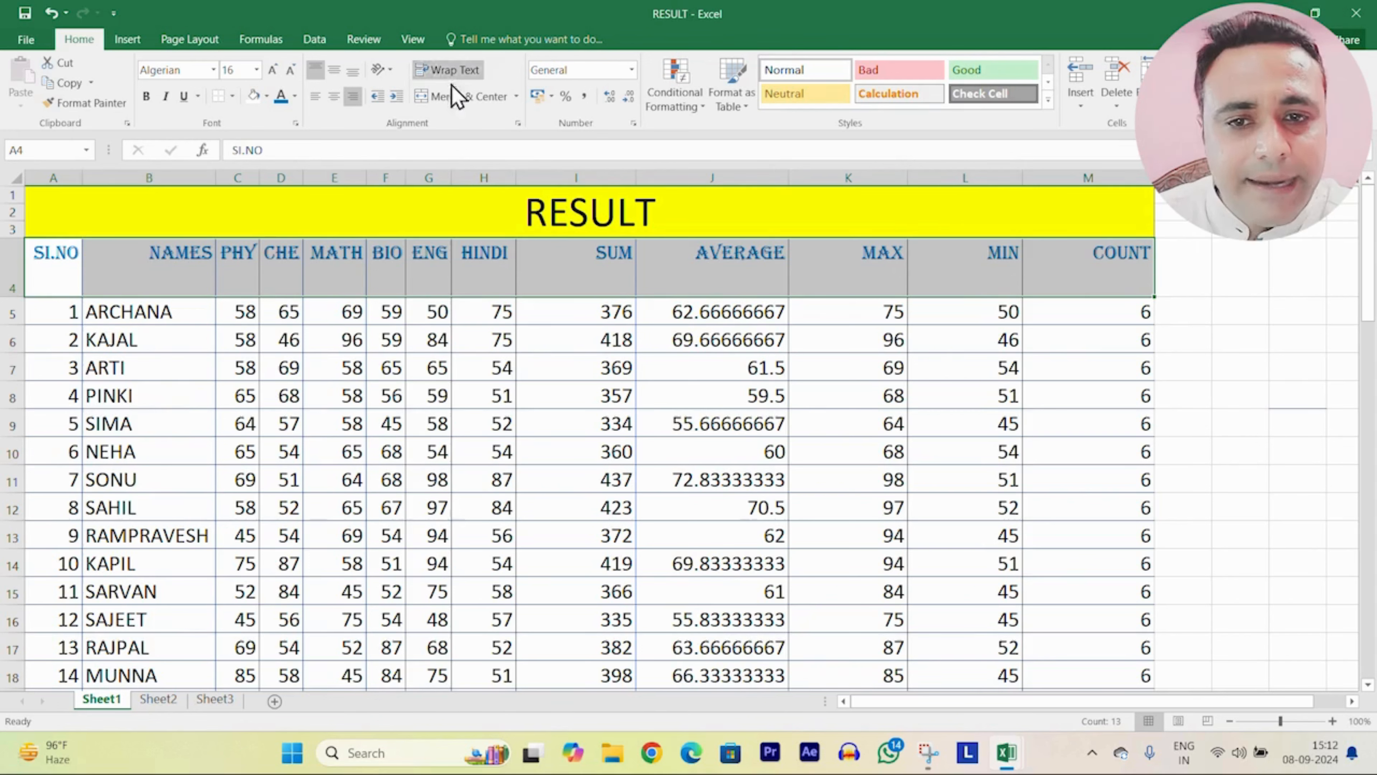
left_click(315, 97)
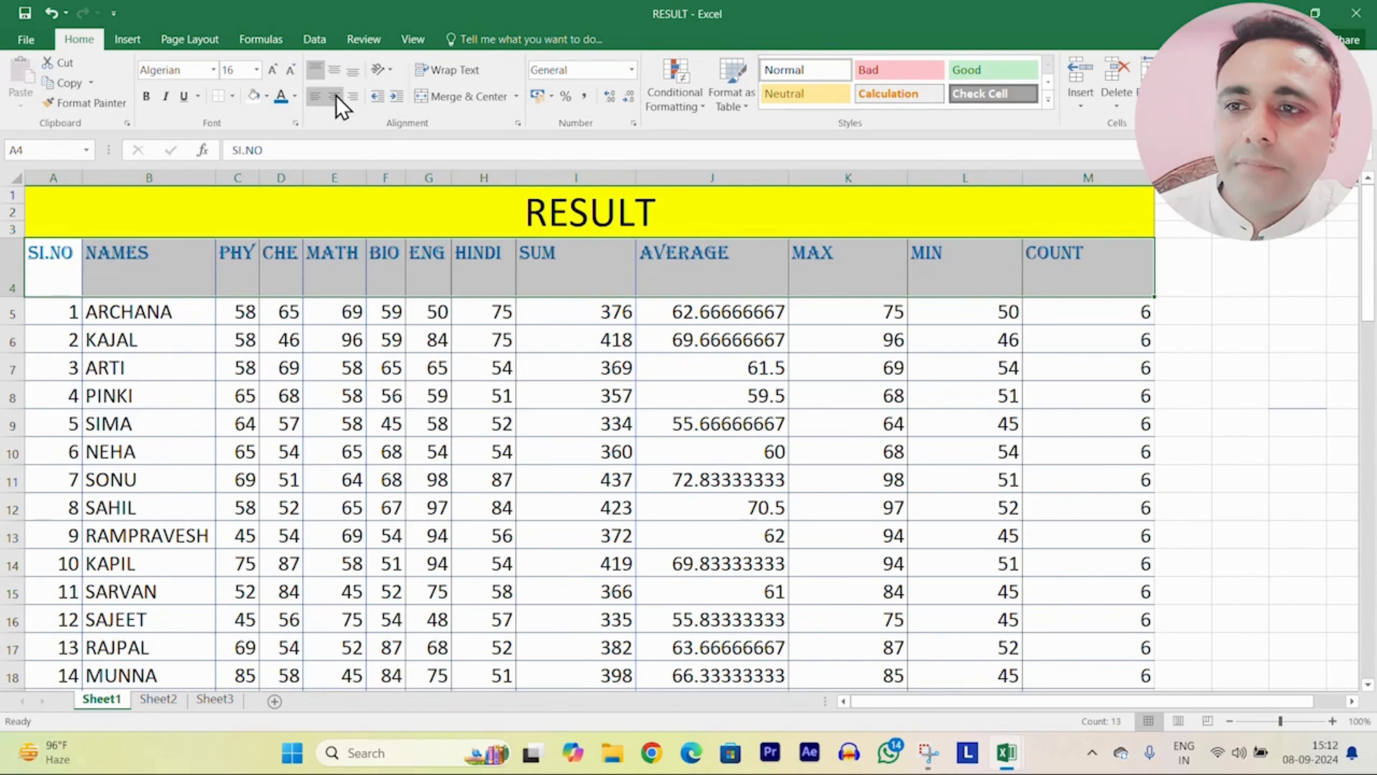
left_click(334, 98)
left_click(353, 97)
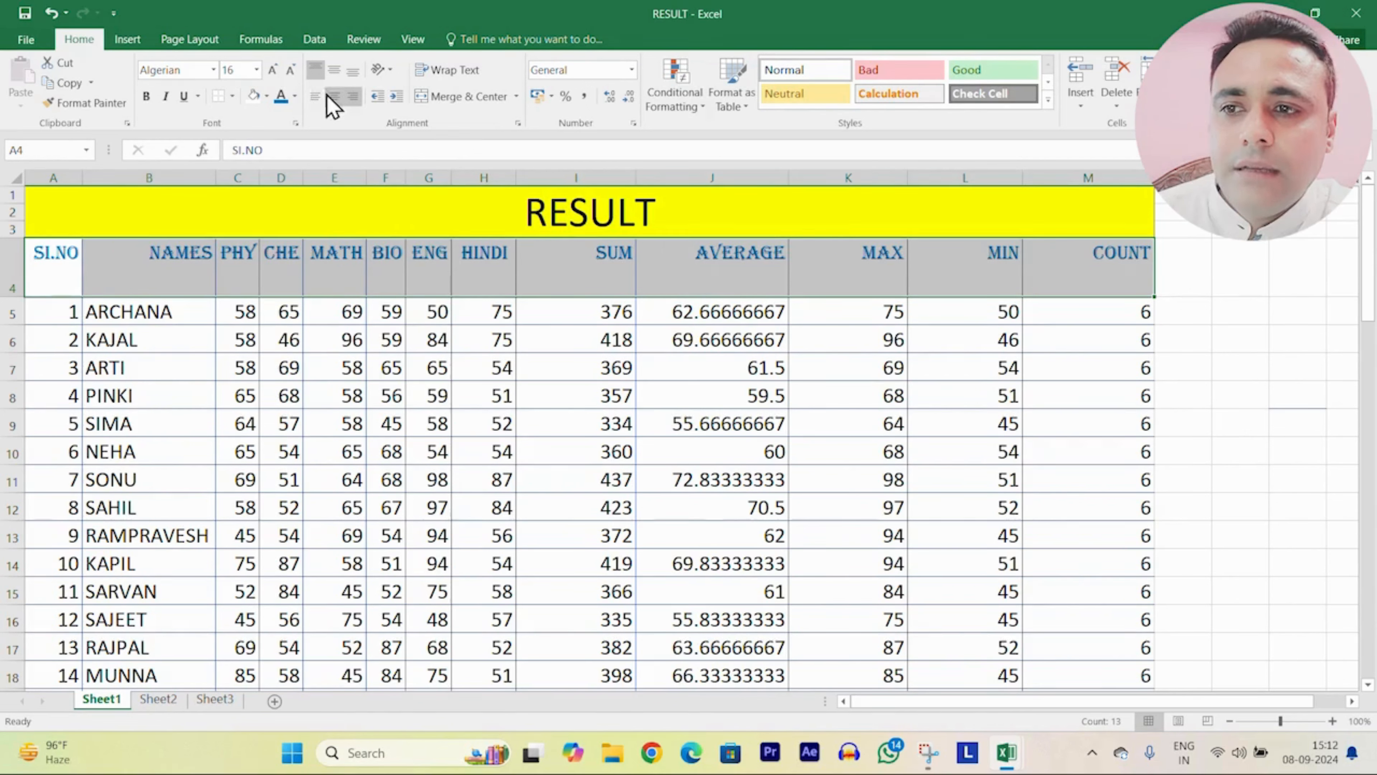
left_click(315, 97)
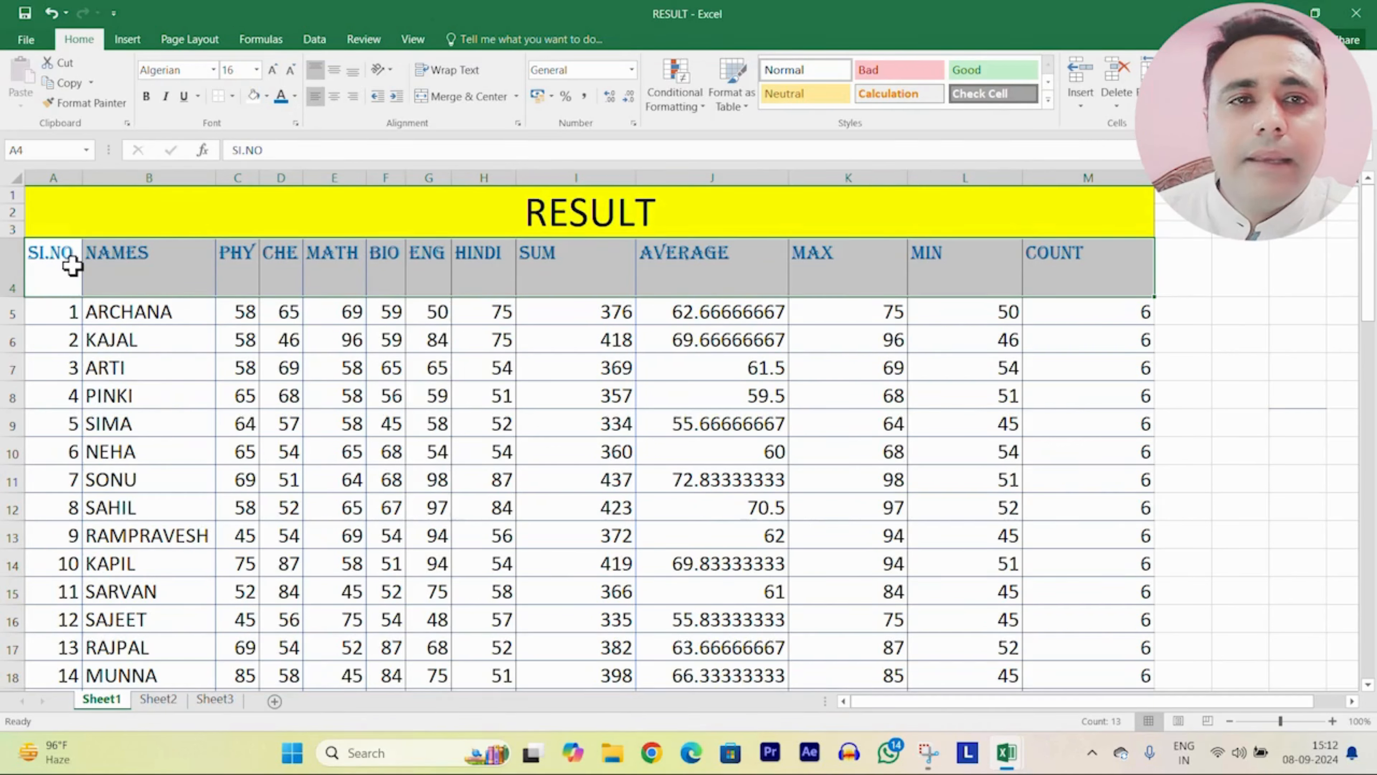
Step: Indent the headers two steps, then remove both indent steps again
left_click(397, 97)
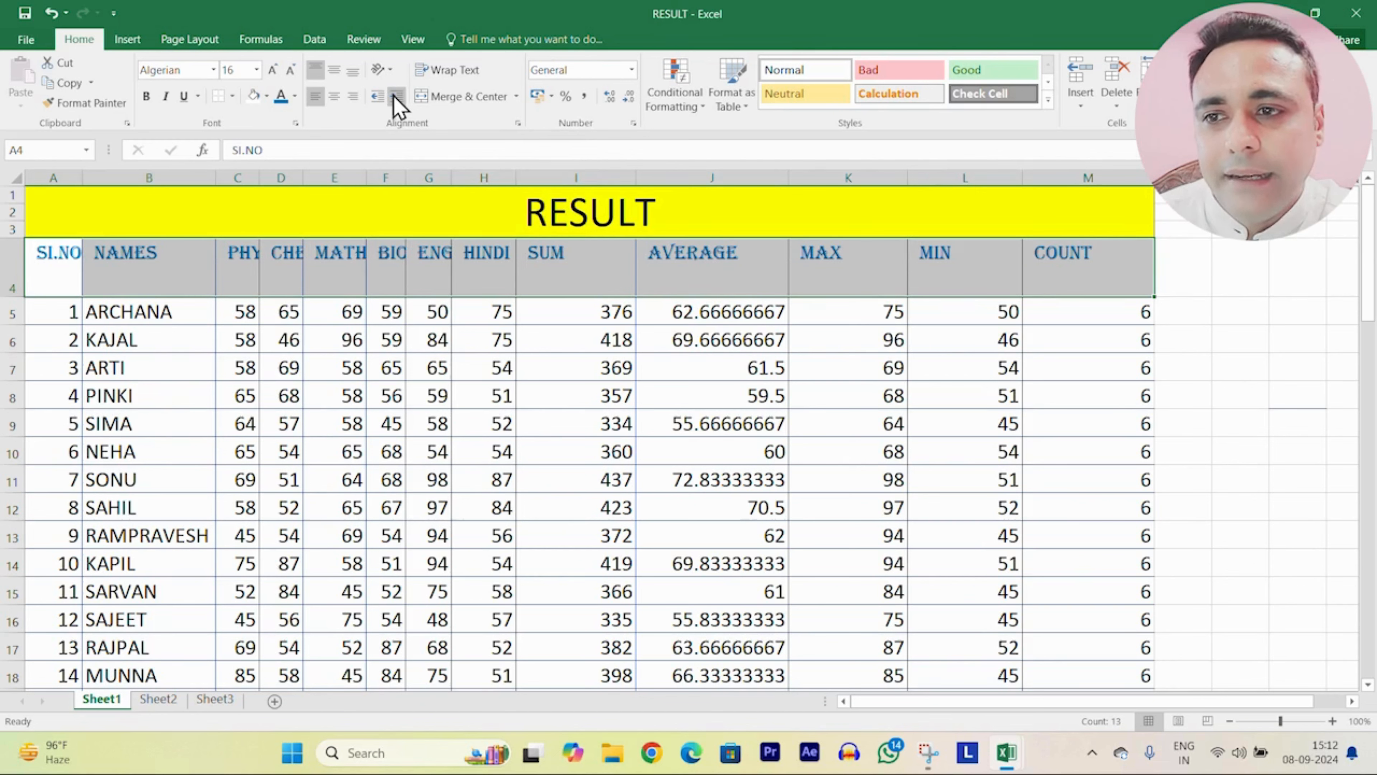
left_click(397, 97)
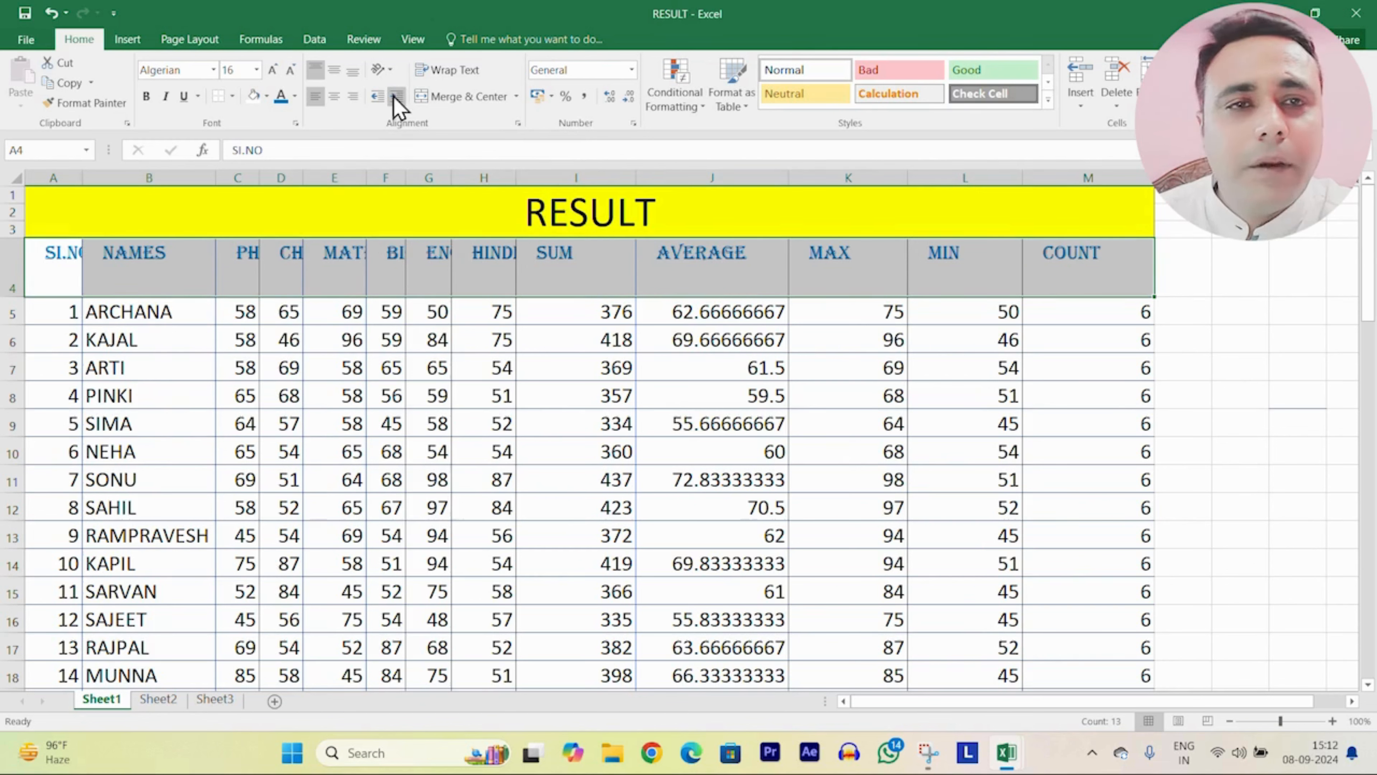
left_click(376, 96)
left_click(376, 96)
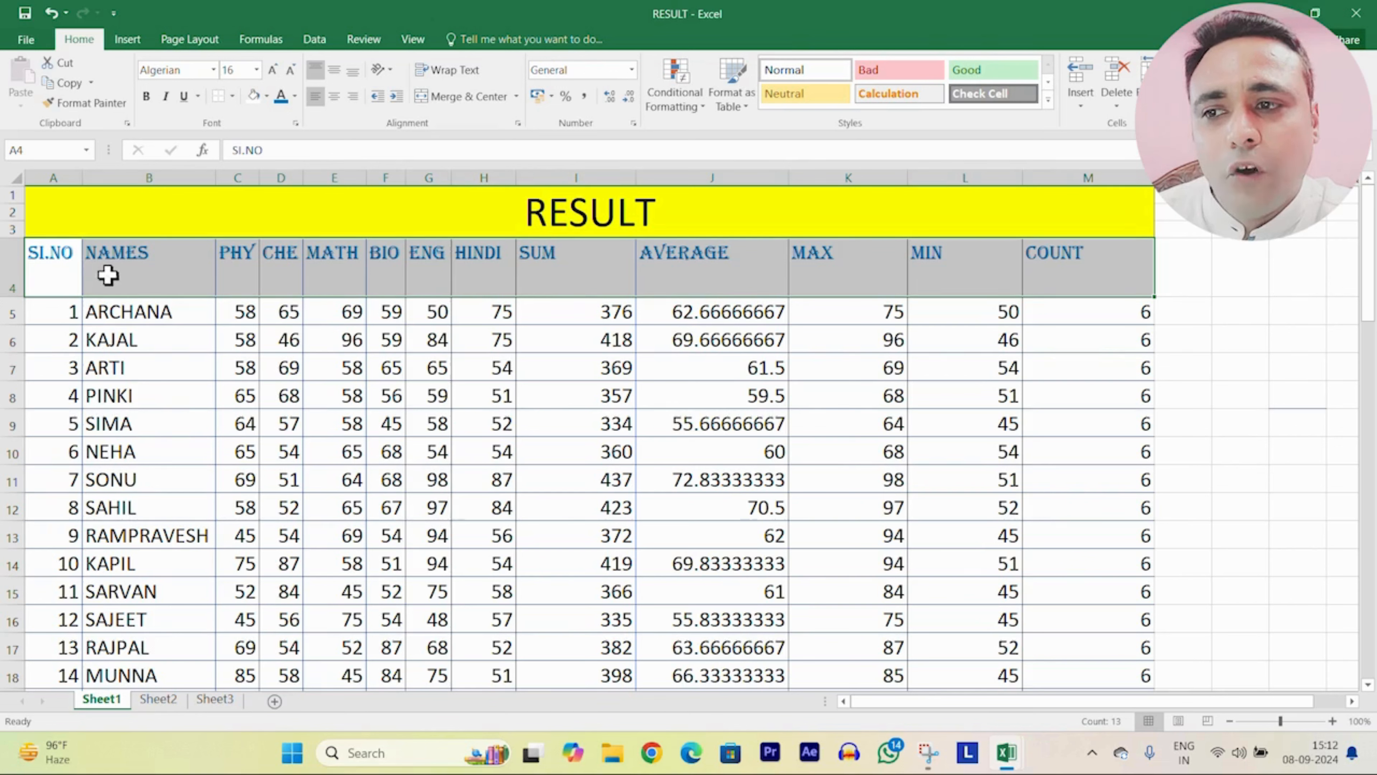
Step: Try middle, bottom and top vertical alignment, leaving the headers bottom-aligned
left_click(335, 71)
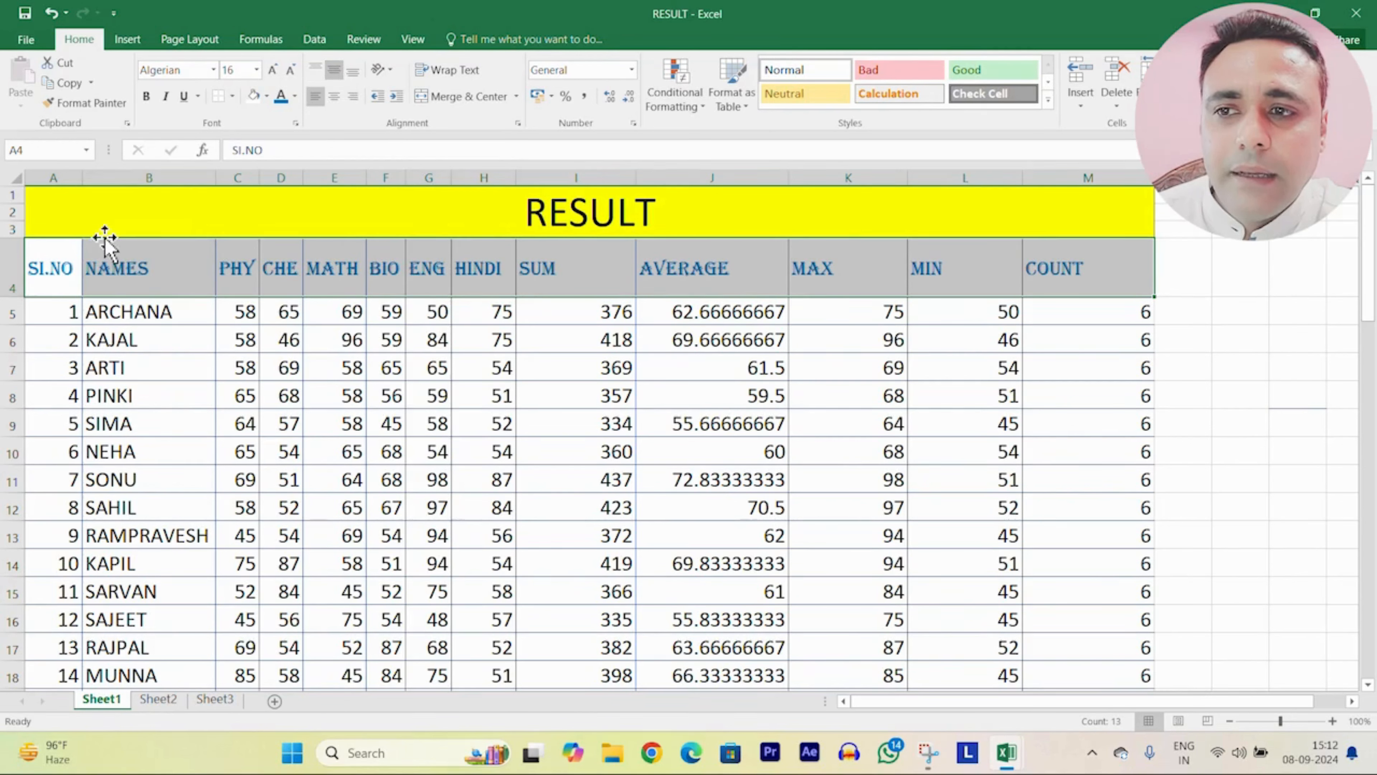
left_click(353, 72)
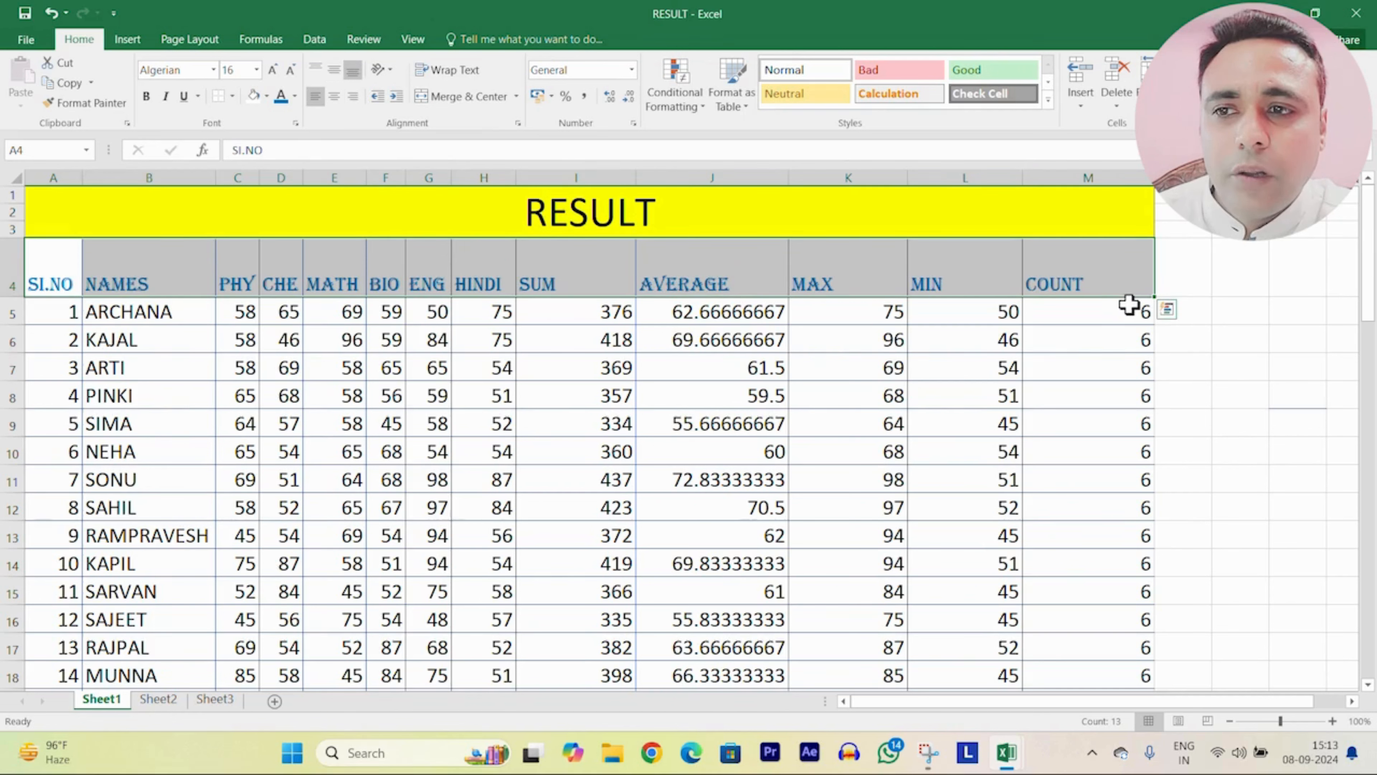
left_click(316, 72)
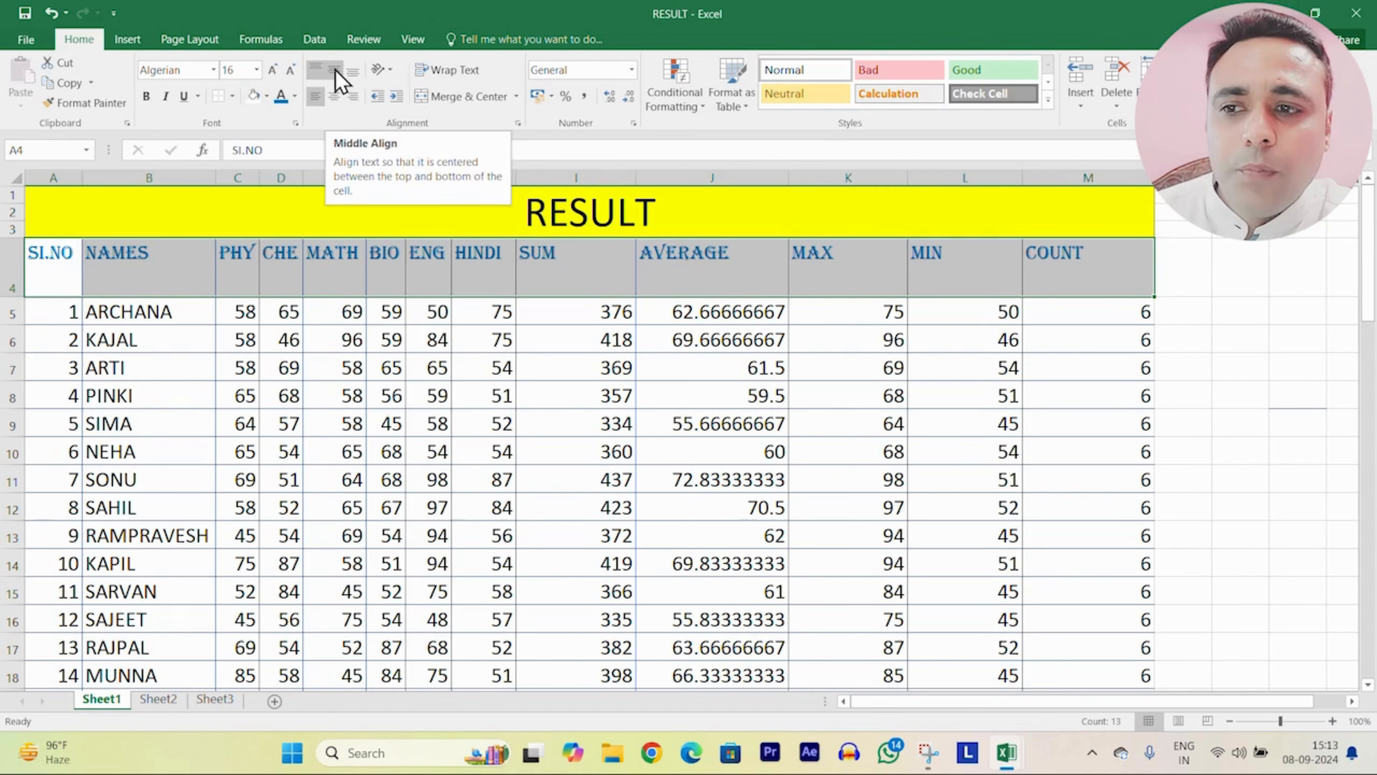
left_click(334, 72)
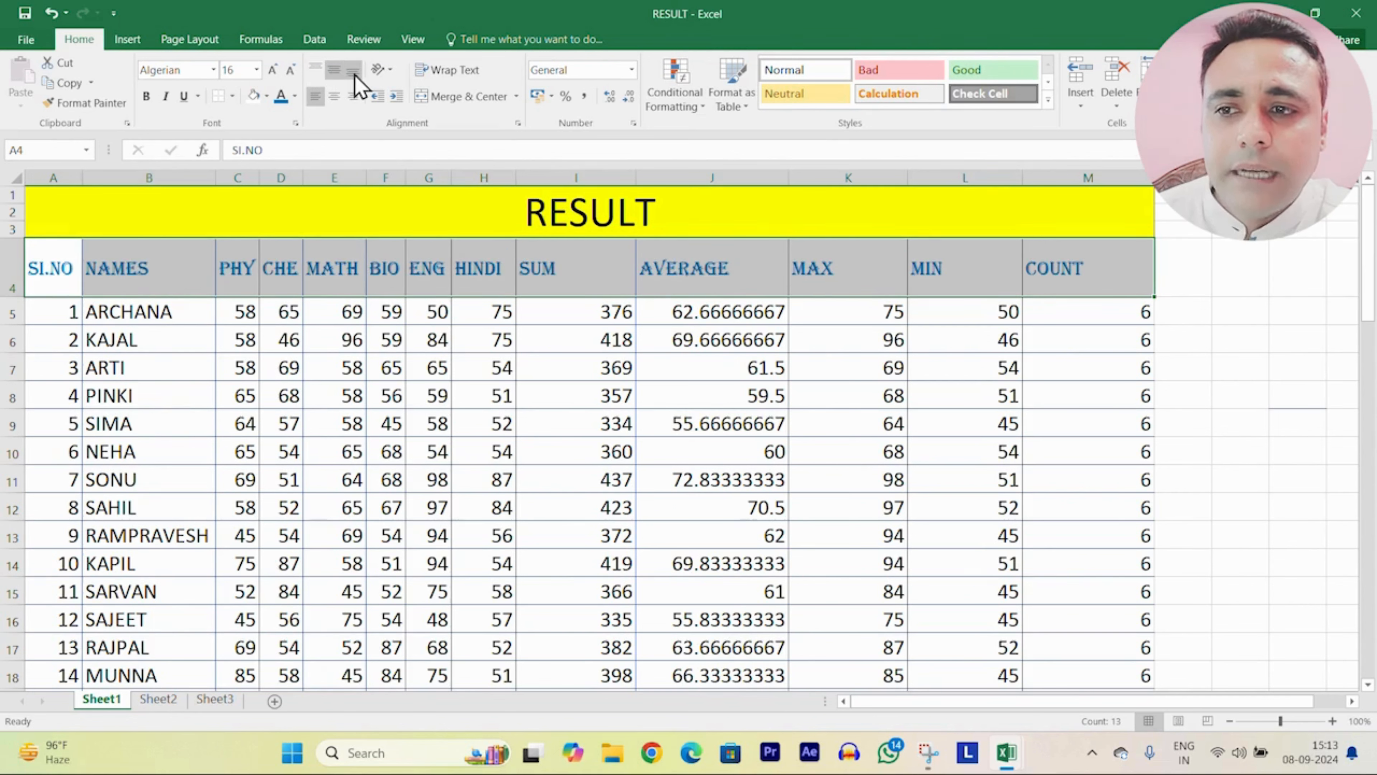
left_click(354, 73)
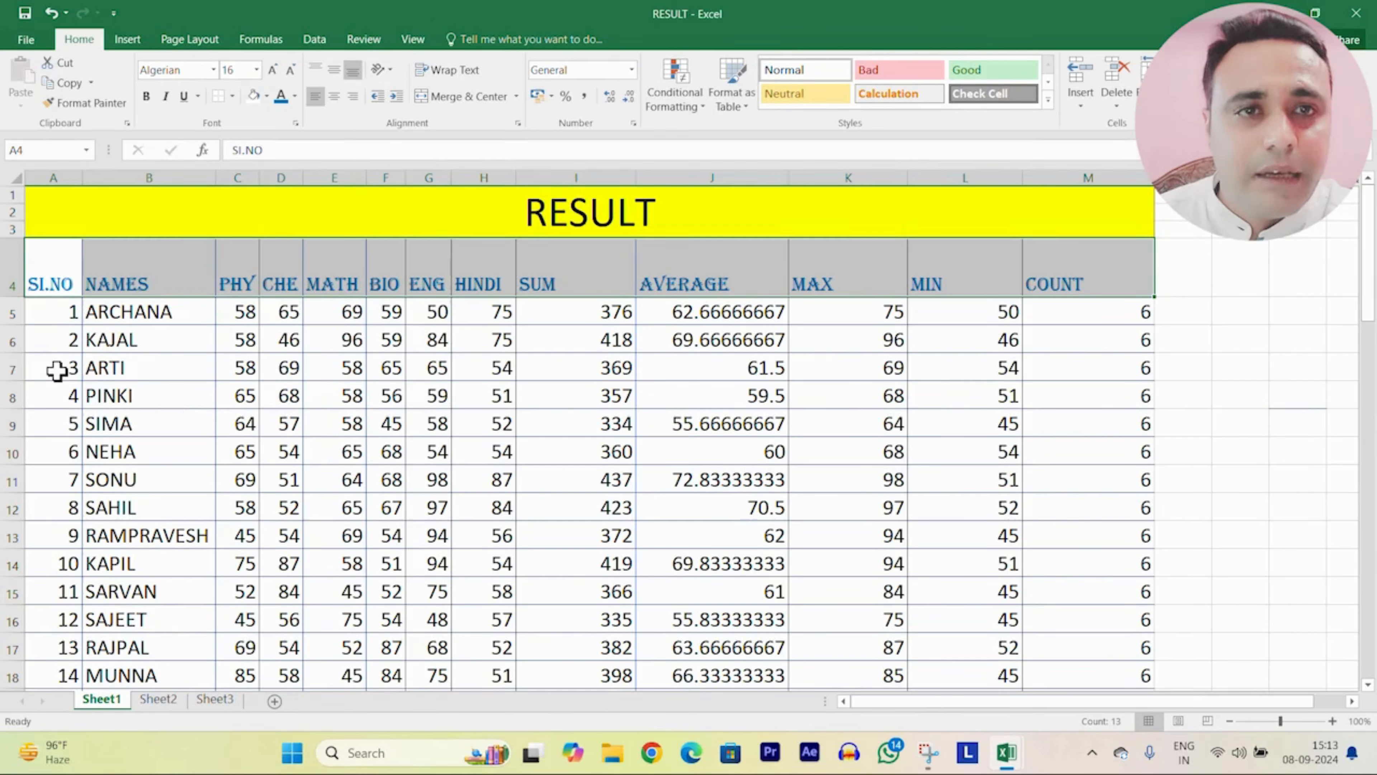
left_click_drag(57, 371, 1081, 362)
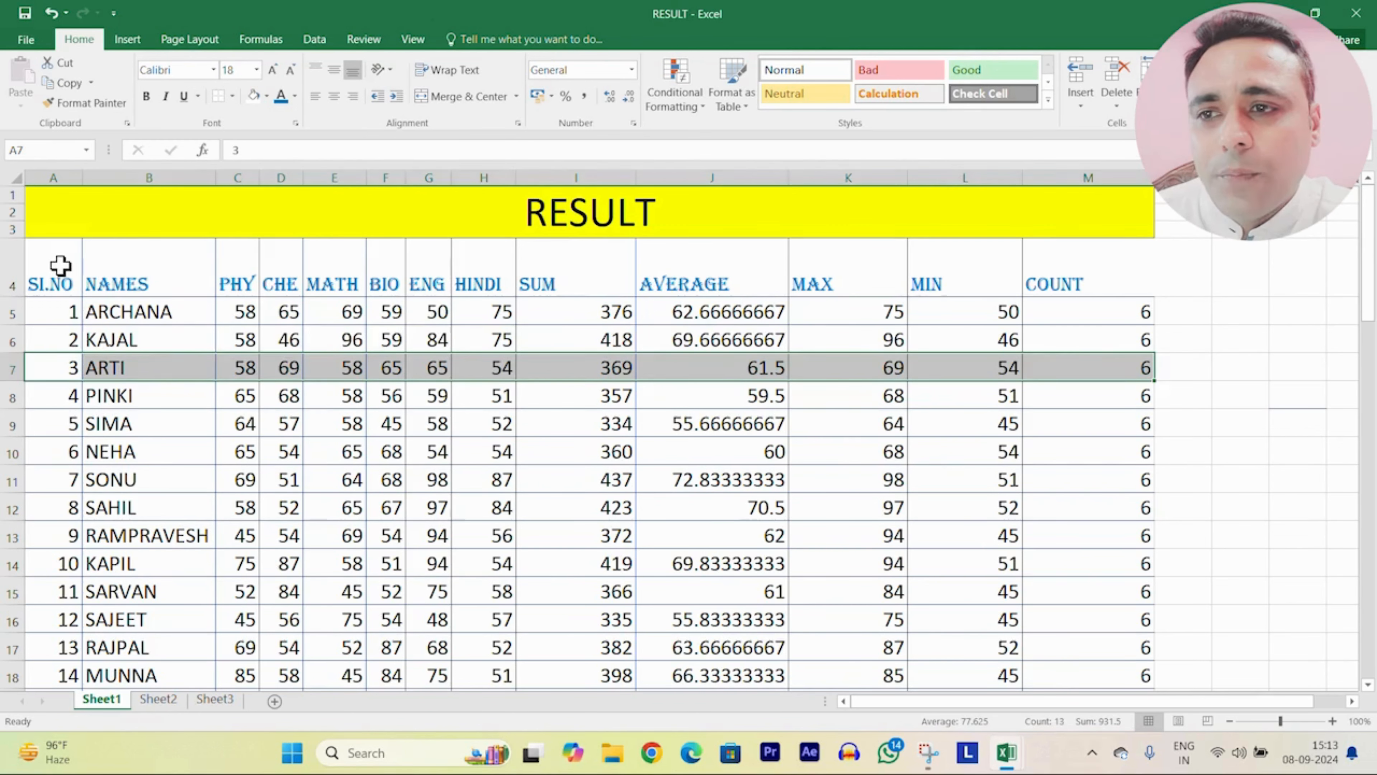
left_click_drag(58, 268, 1074, 270)
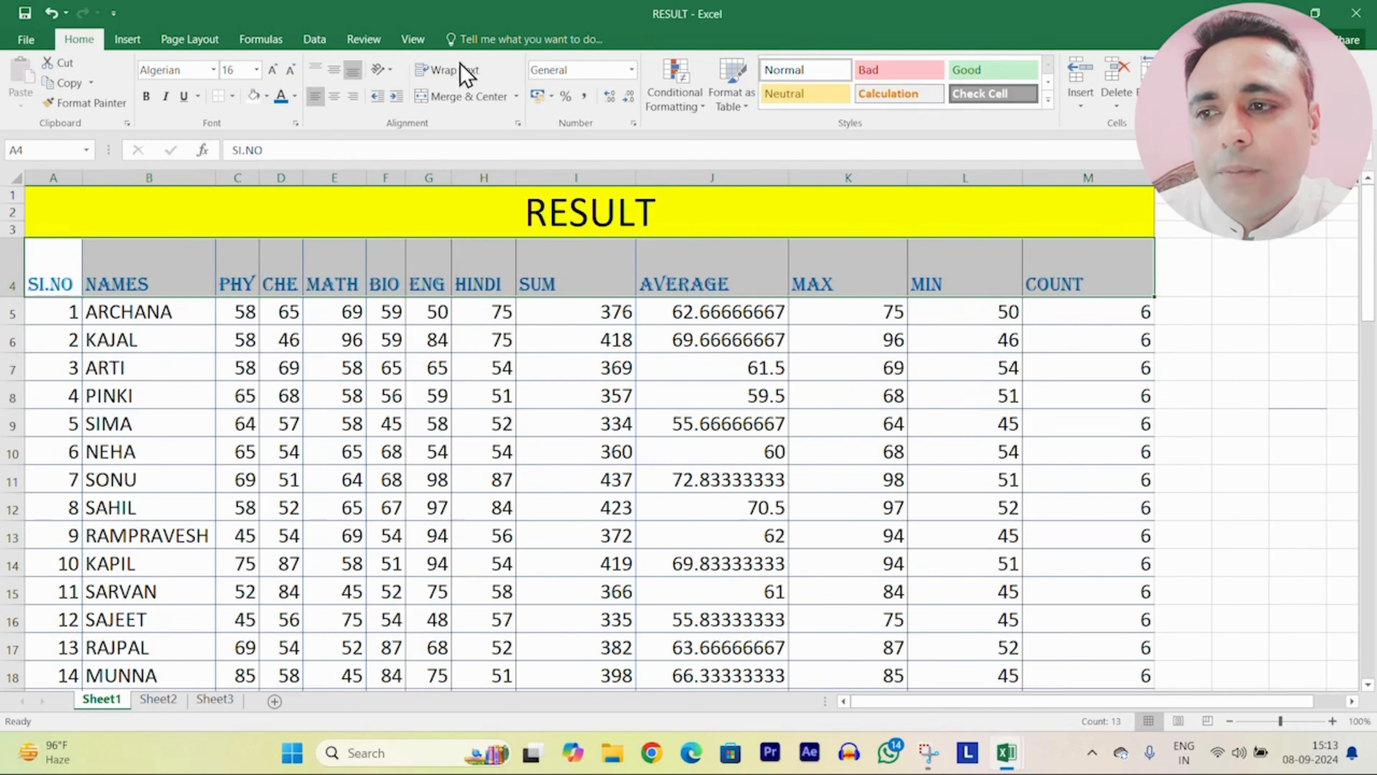
left_click(390, 70)
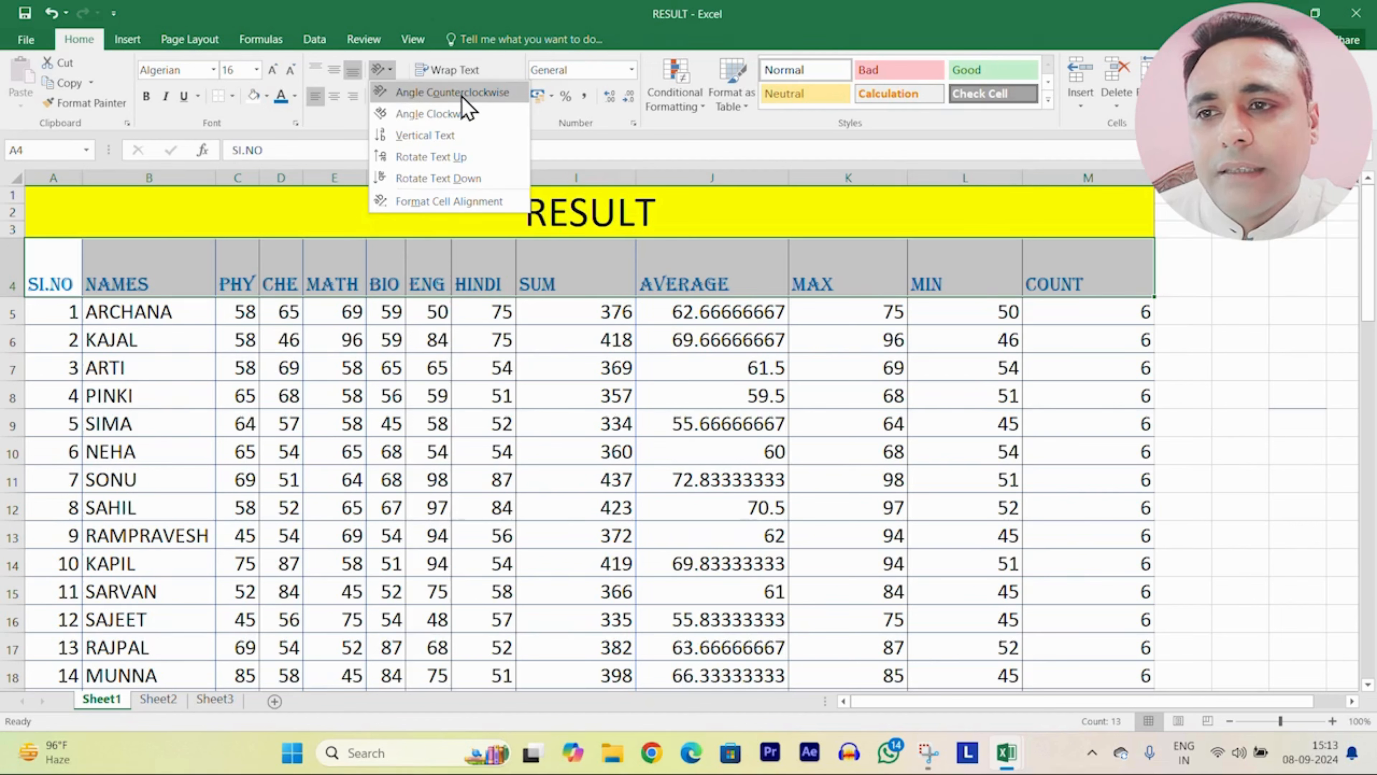
left_click(483, 97)
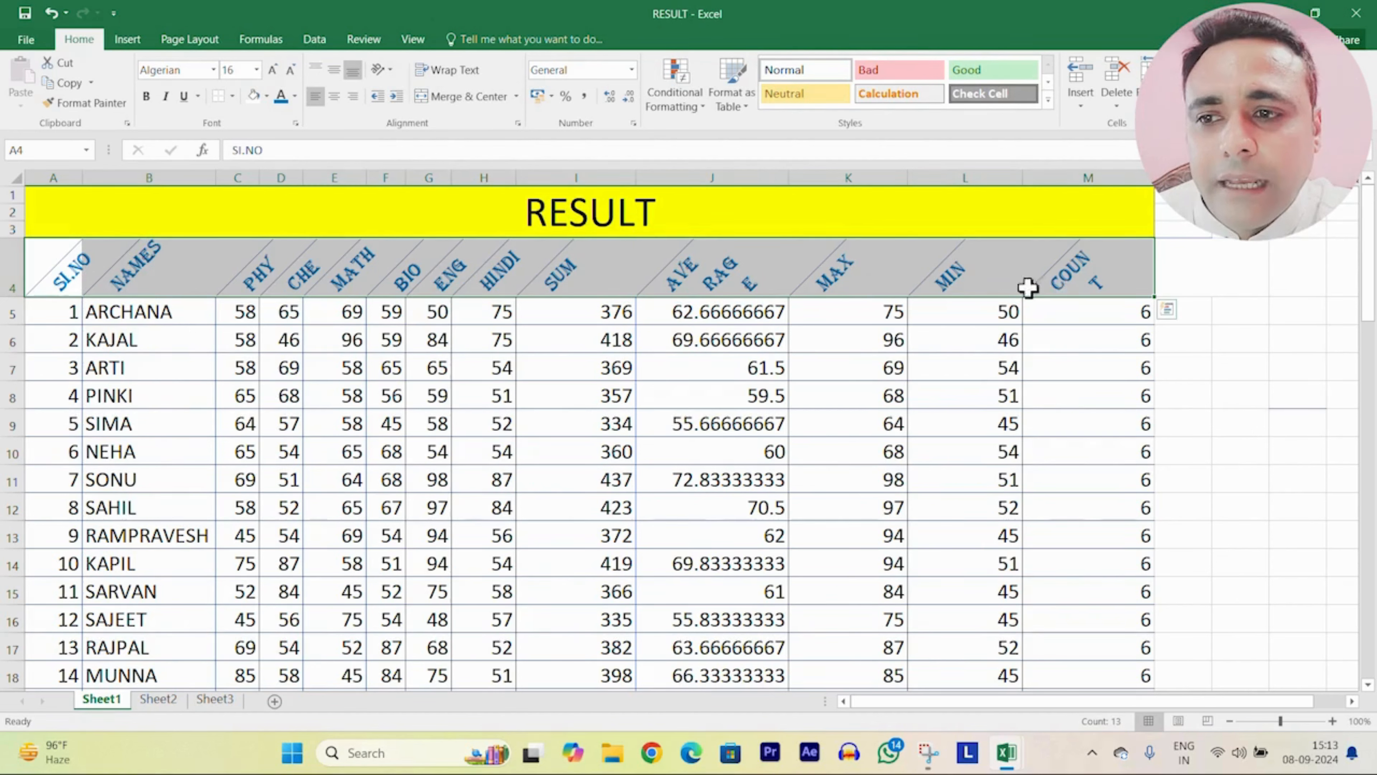
left_click(390, 70)
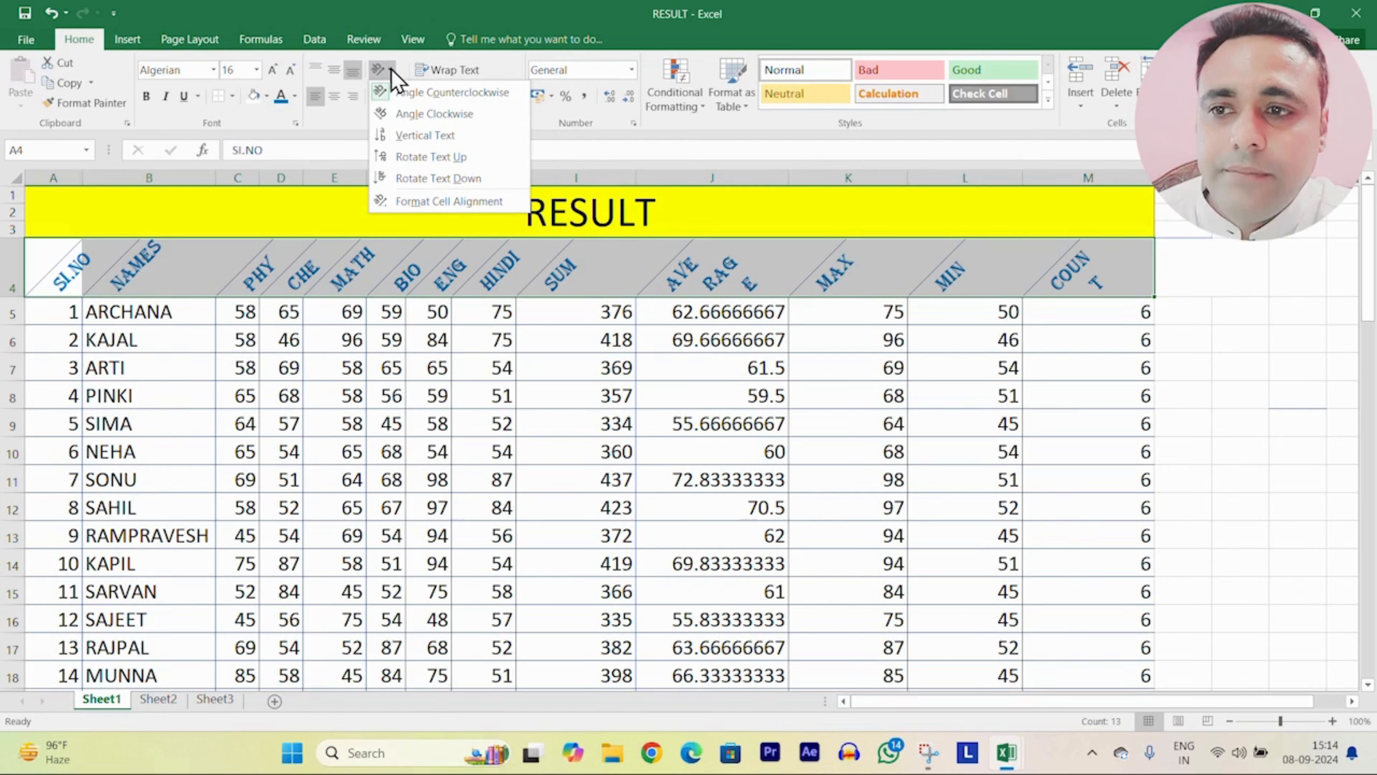
left_click(433, 114)
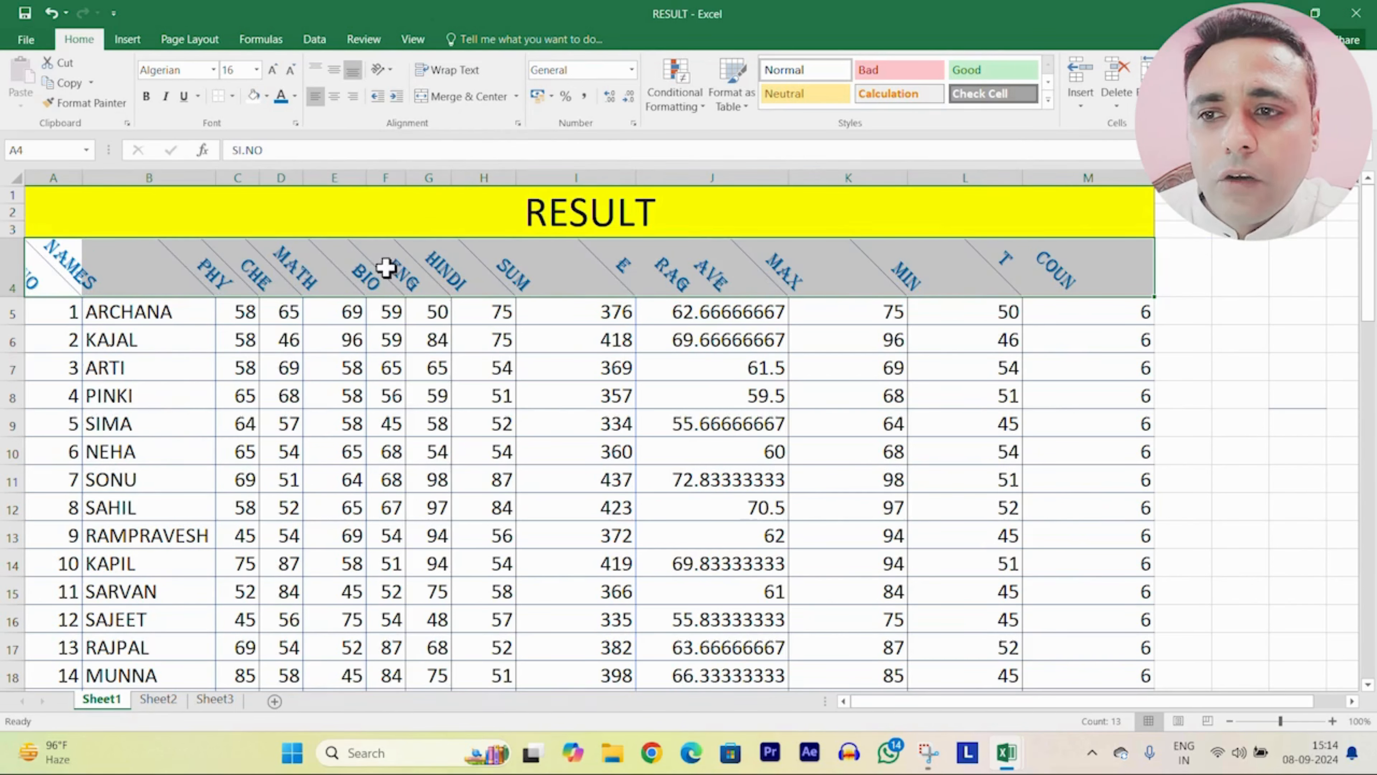
left_click(392, 70)
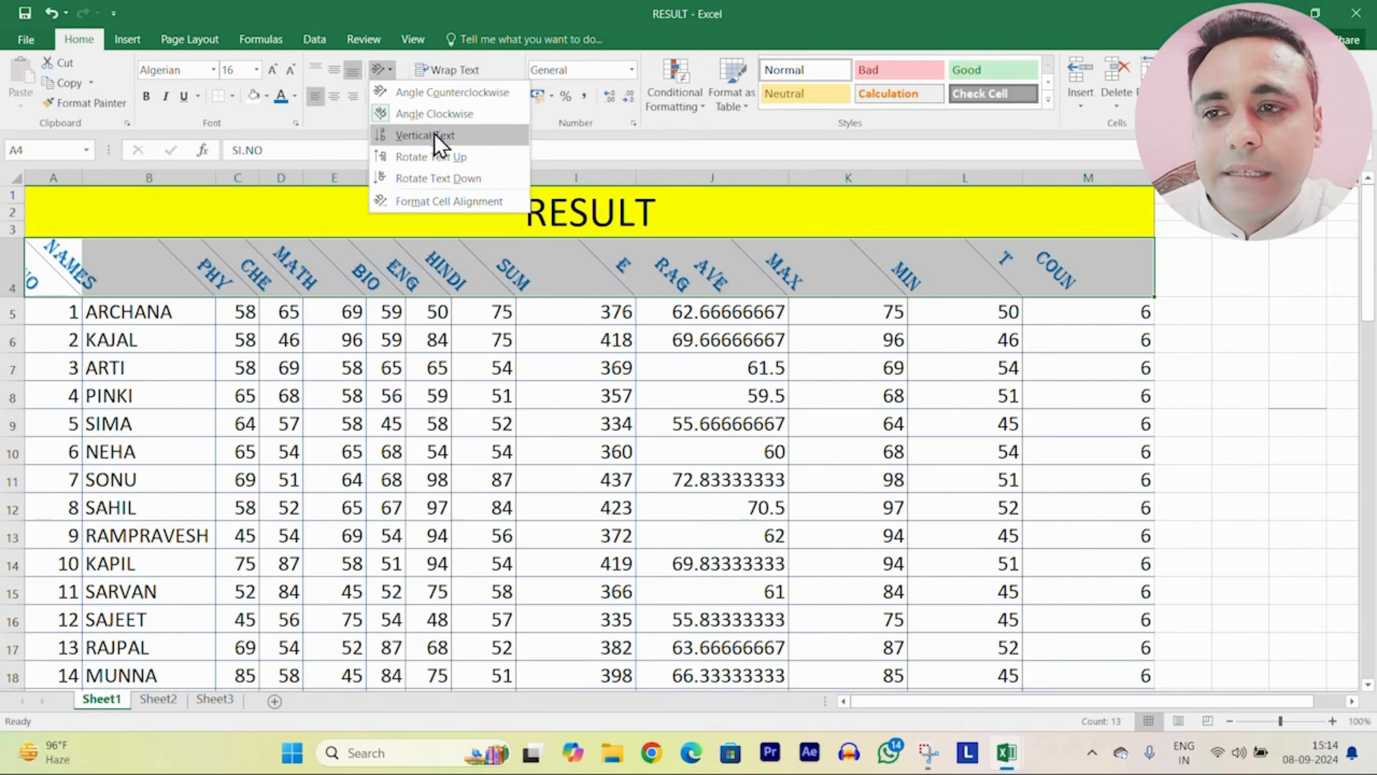
left_click(421, 138)
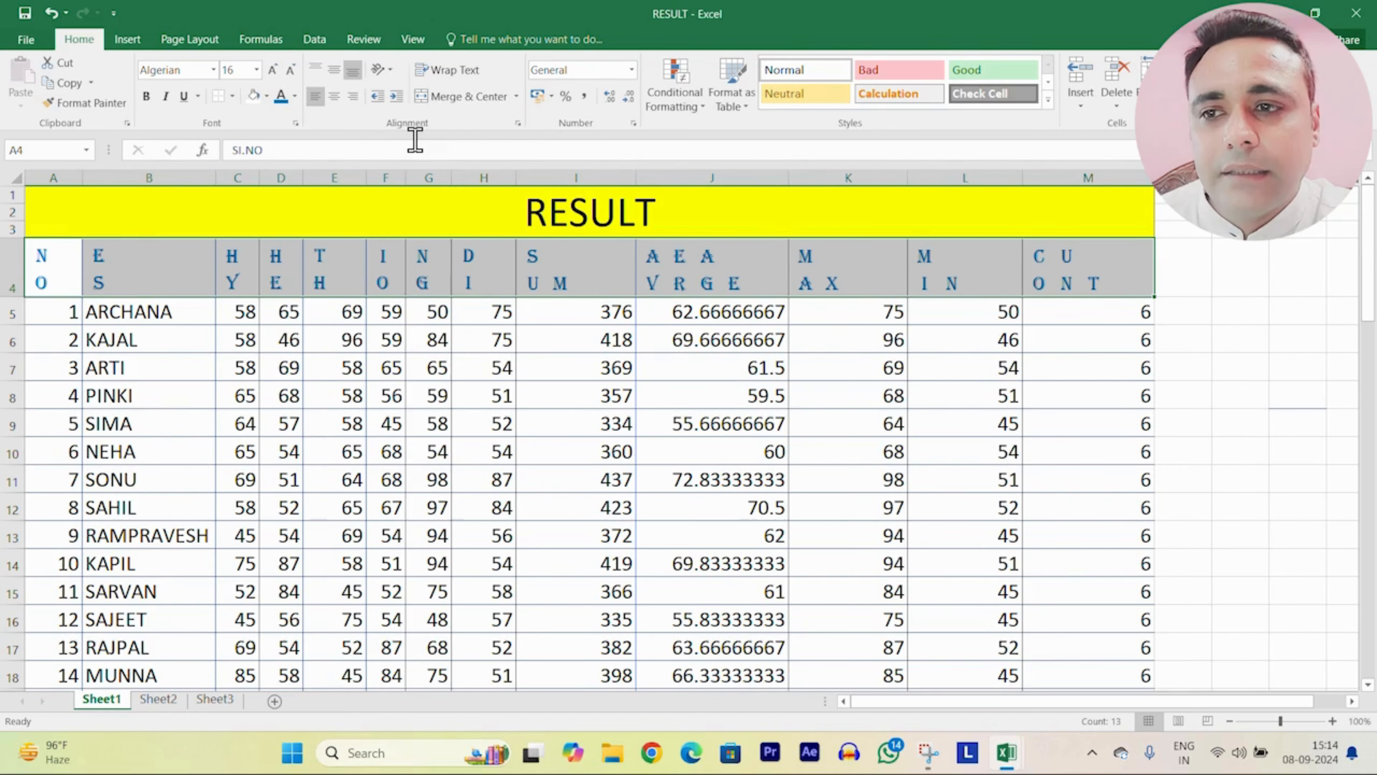
left_click(382, 70)
left_click(399, 158)
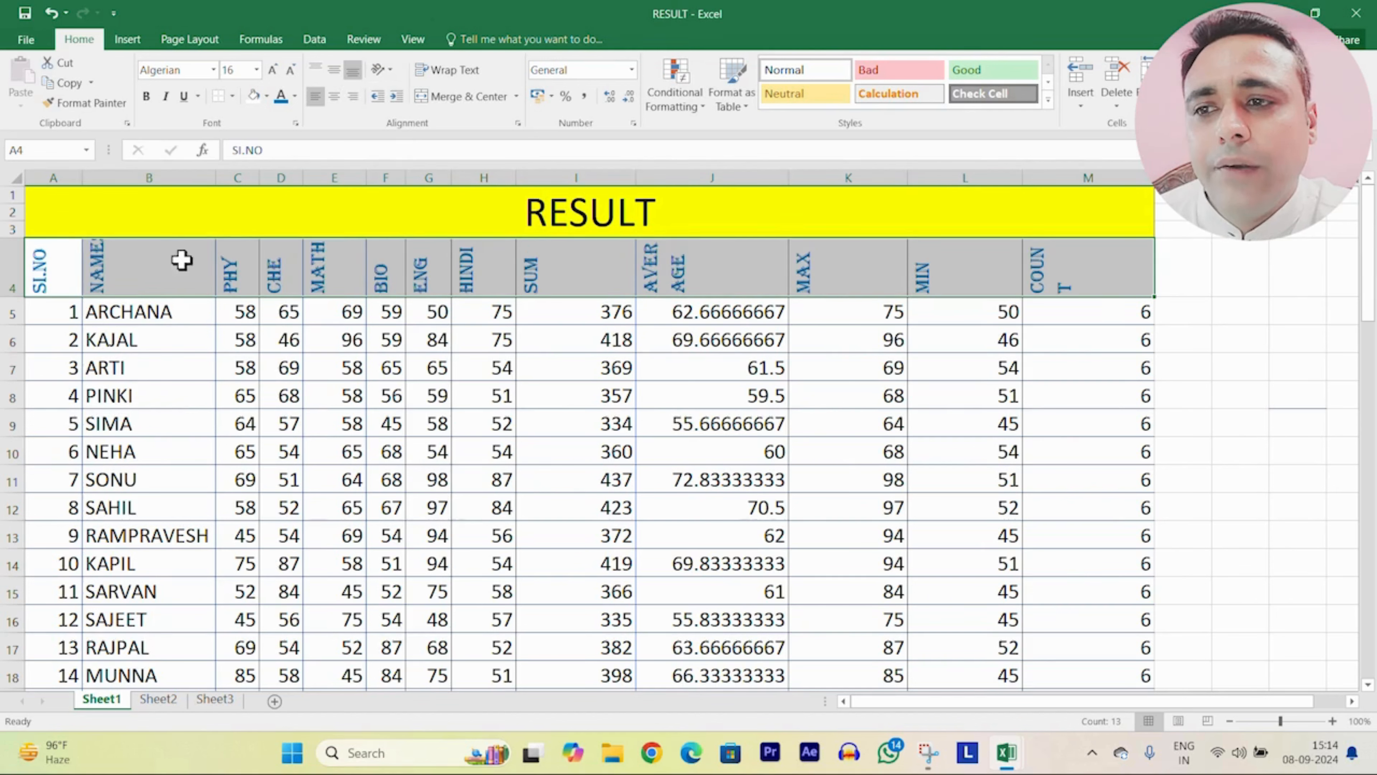
left_click(382, 69)
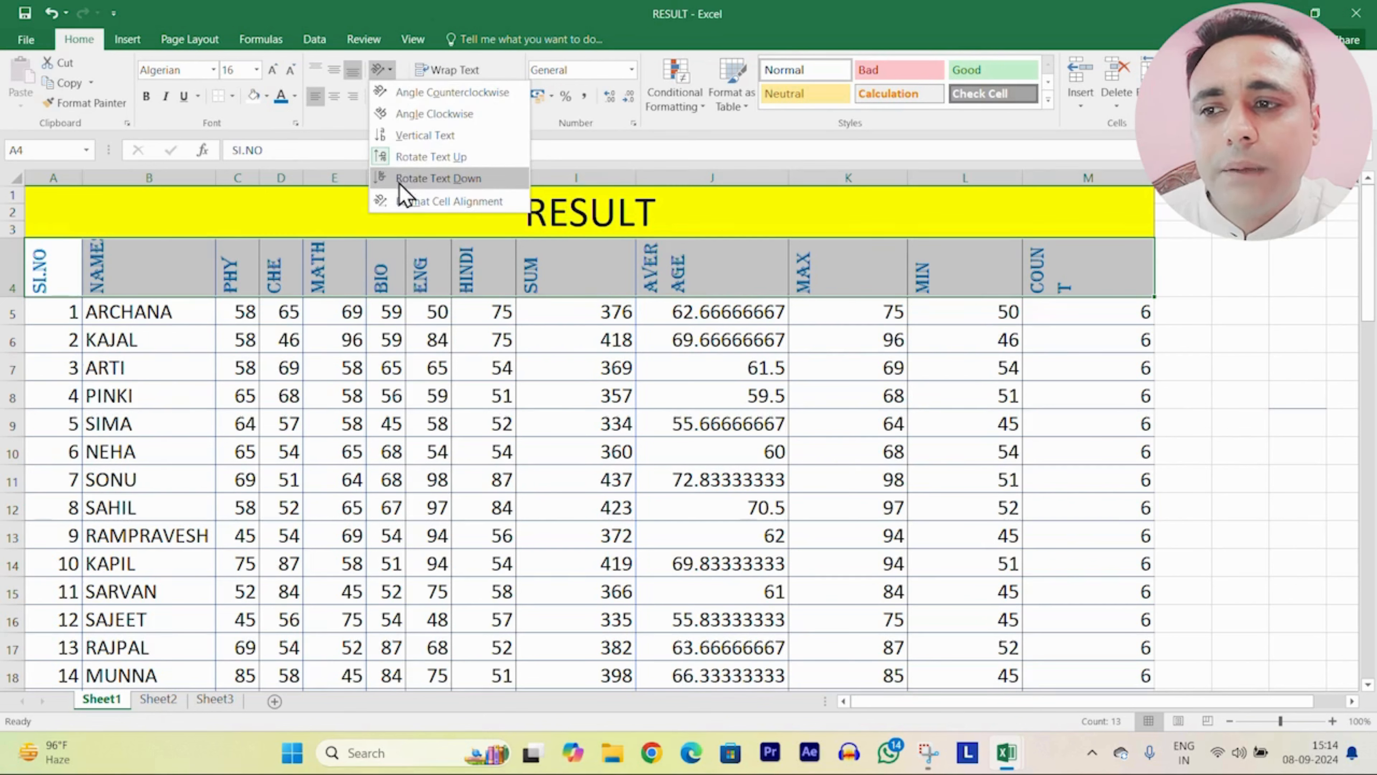
left_click(423, 179)
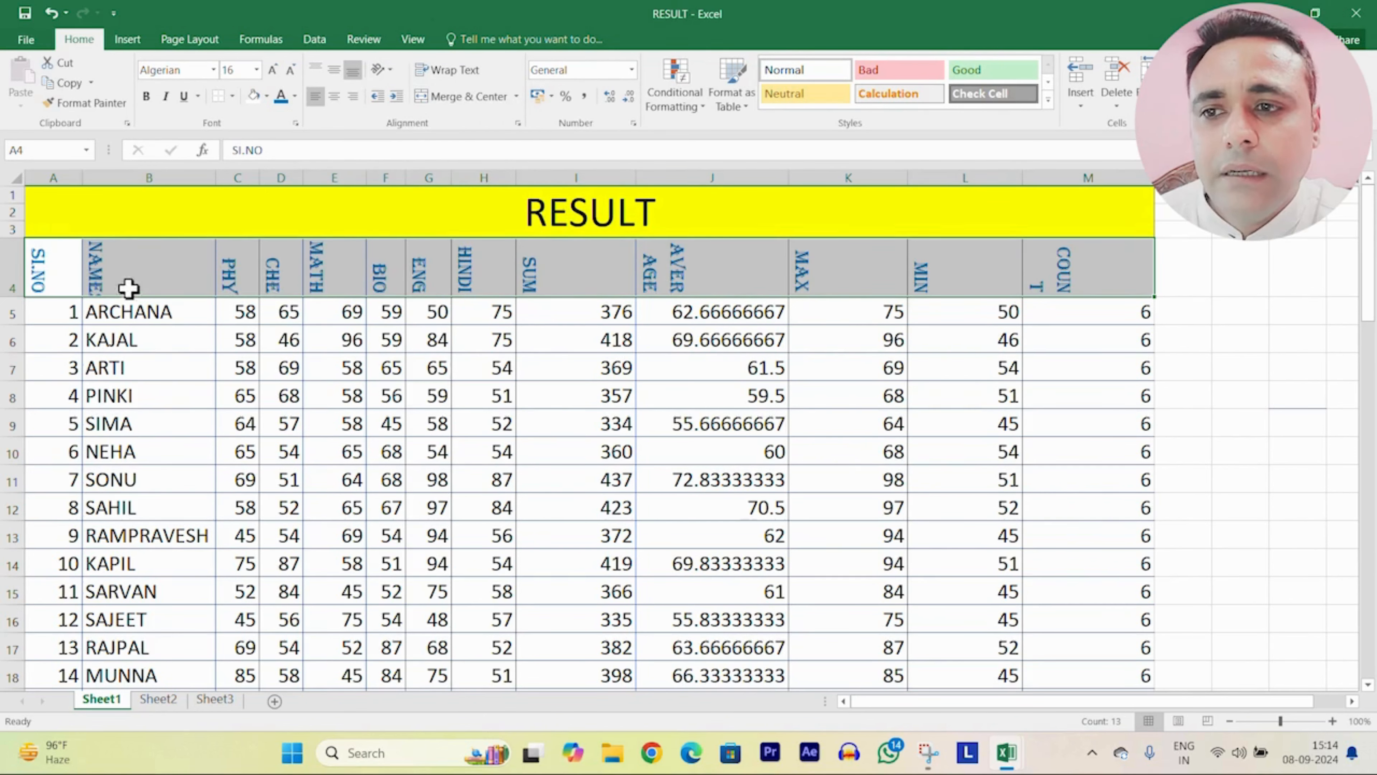
left_click(382, 68)
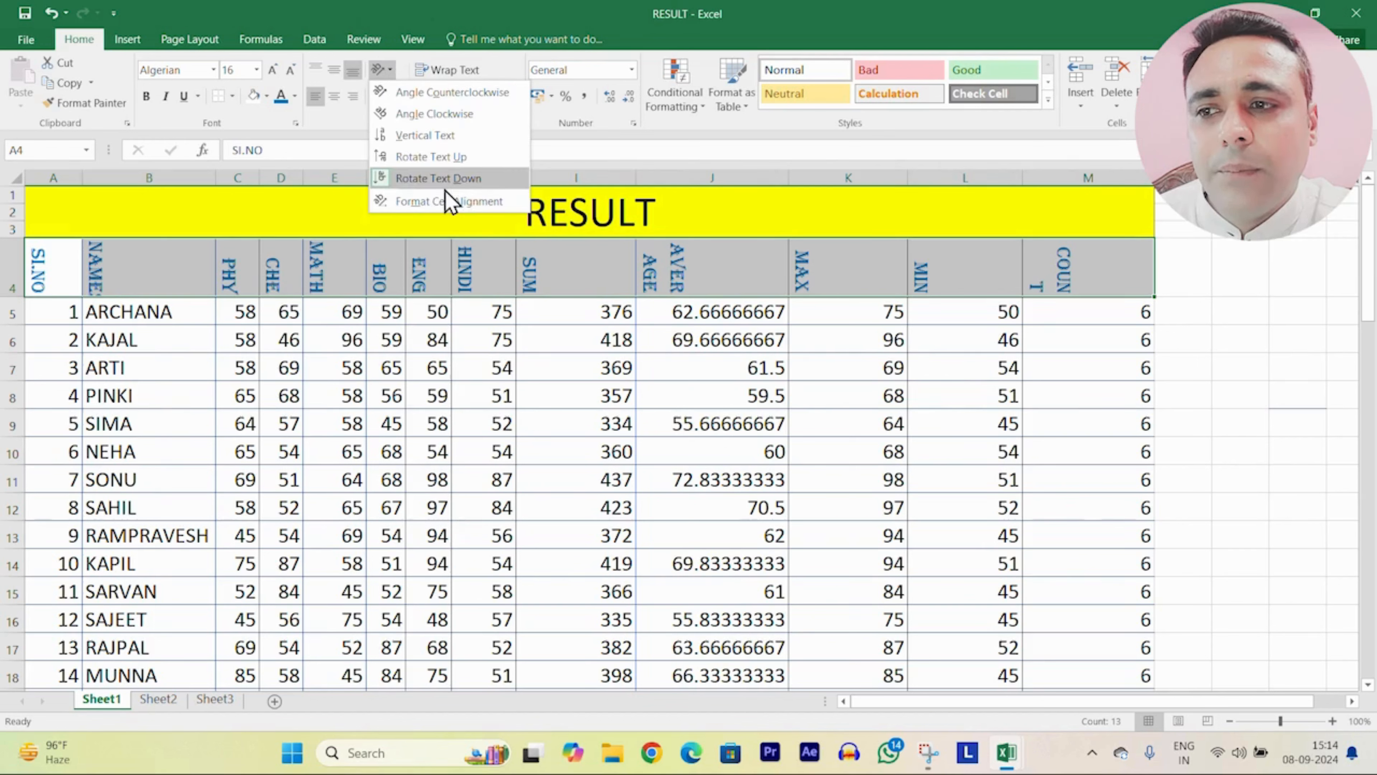
left_click(425, 202)
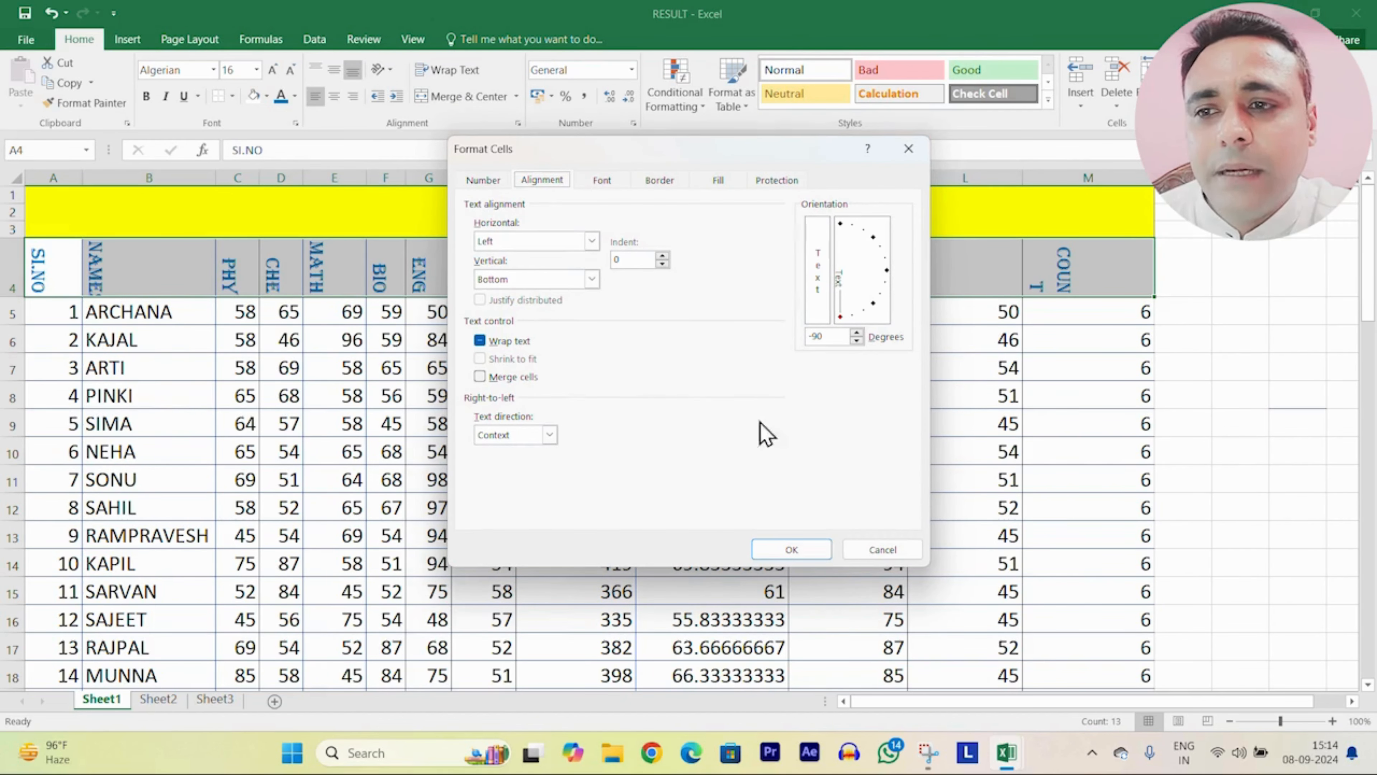
left_click(908, 148)
left_click(387, 68)
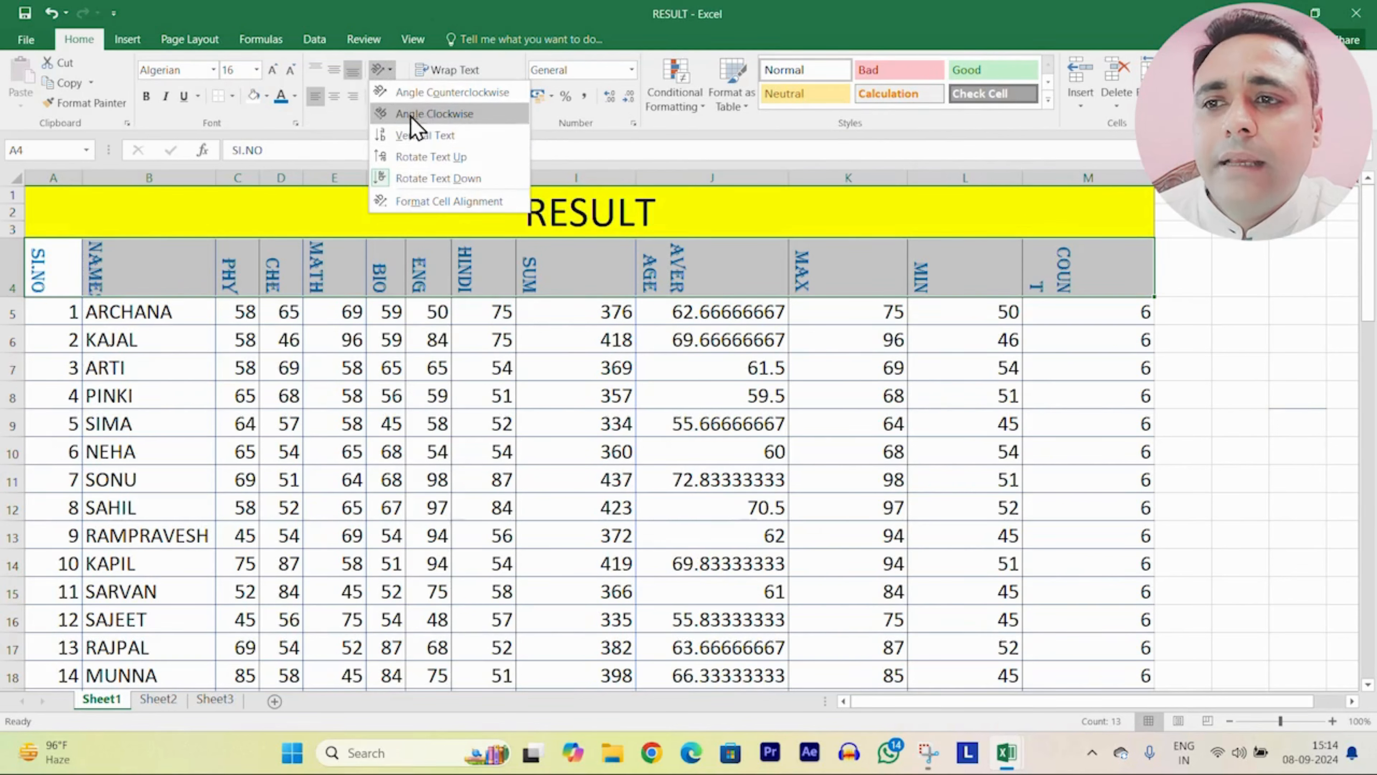
left_click(427, 89)
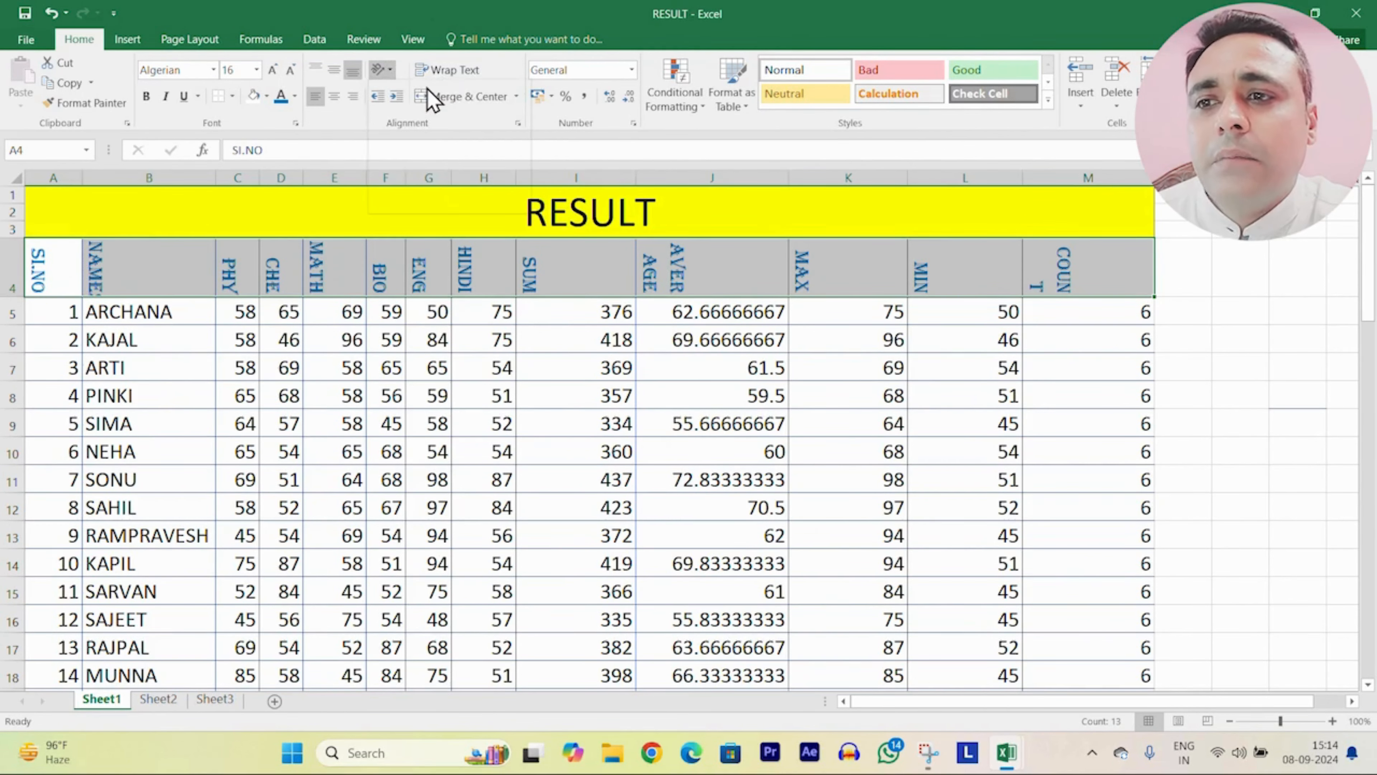
left_click(391, 70)
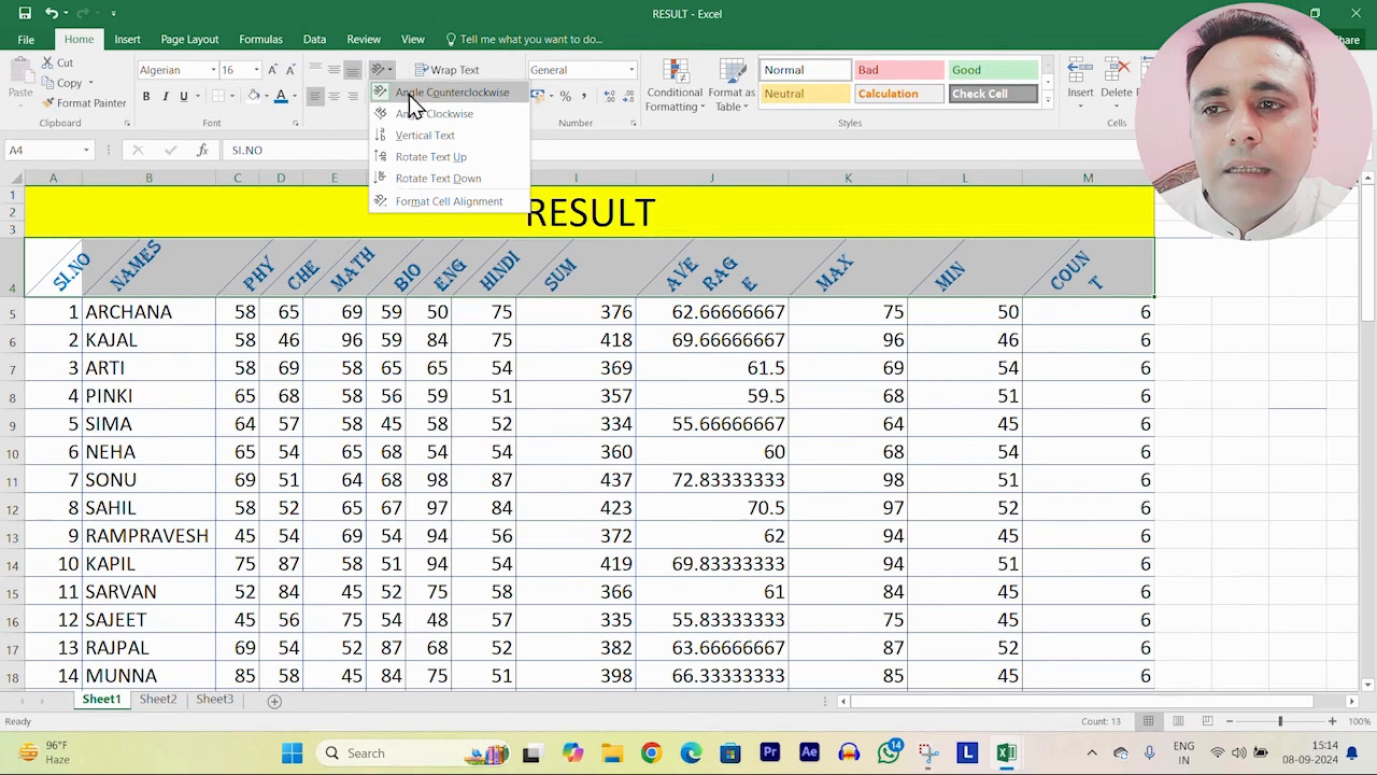
left_click(478, 95)
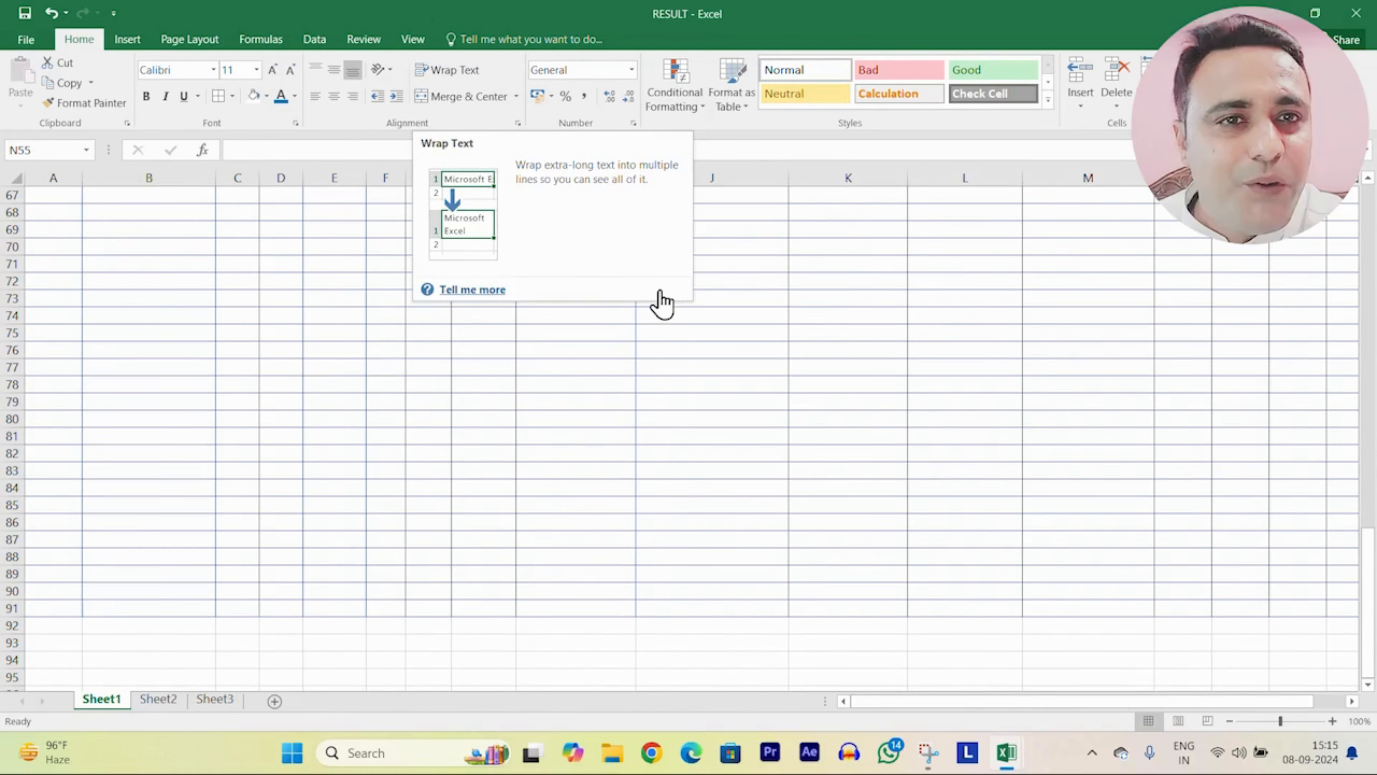
Step: Complete the student's three-word name in B55 by appending the remaining two name words
scroll(483, 325, "up", 3)
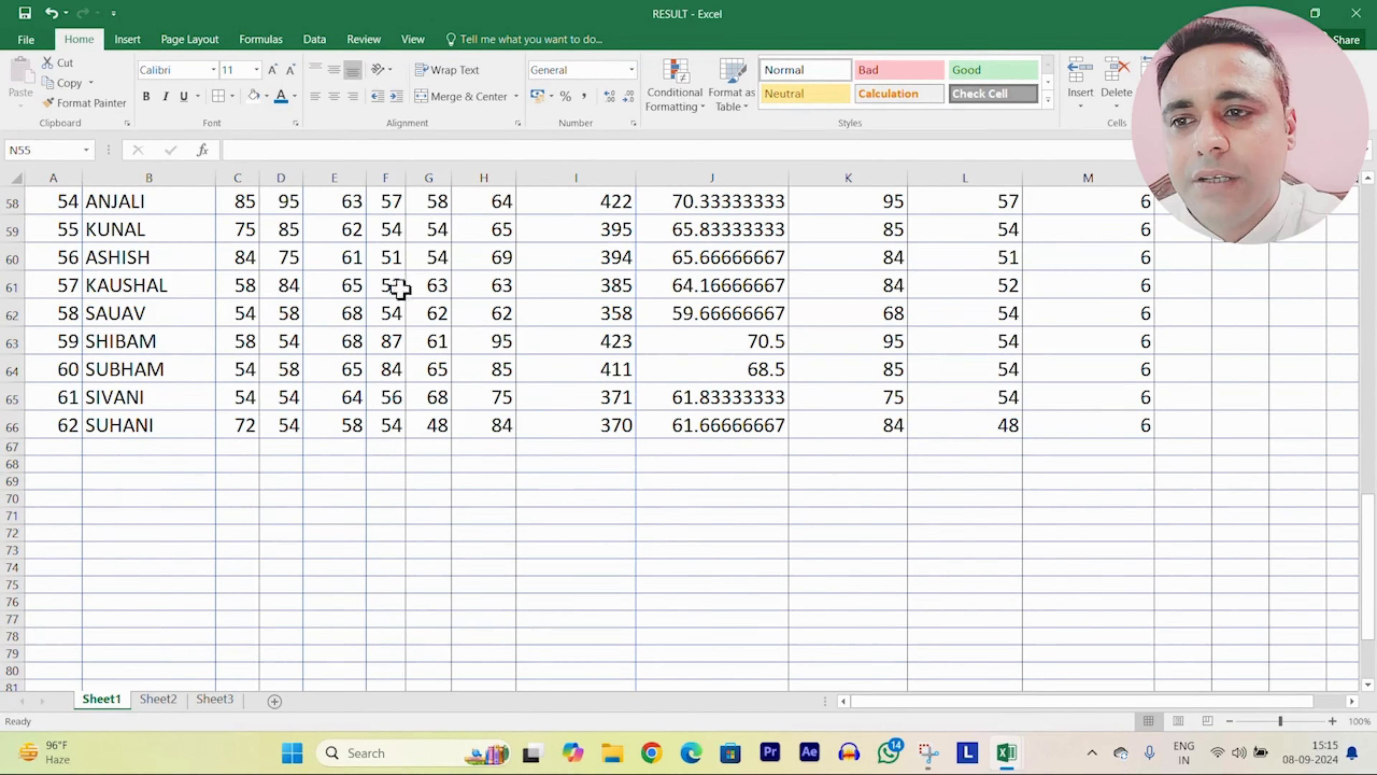
scroll(410, 347, "up", 2)
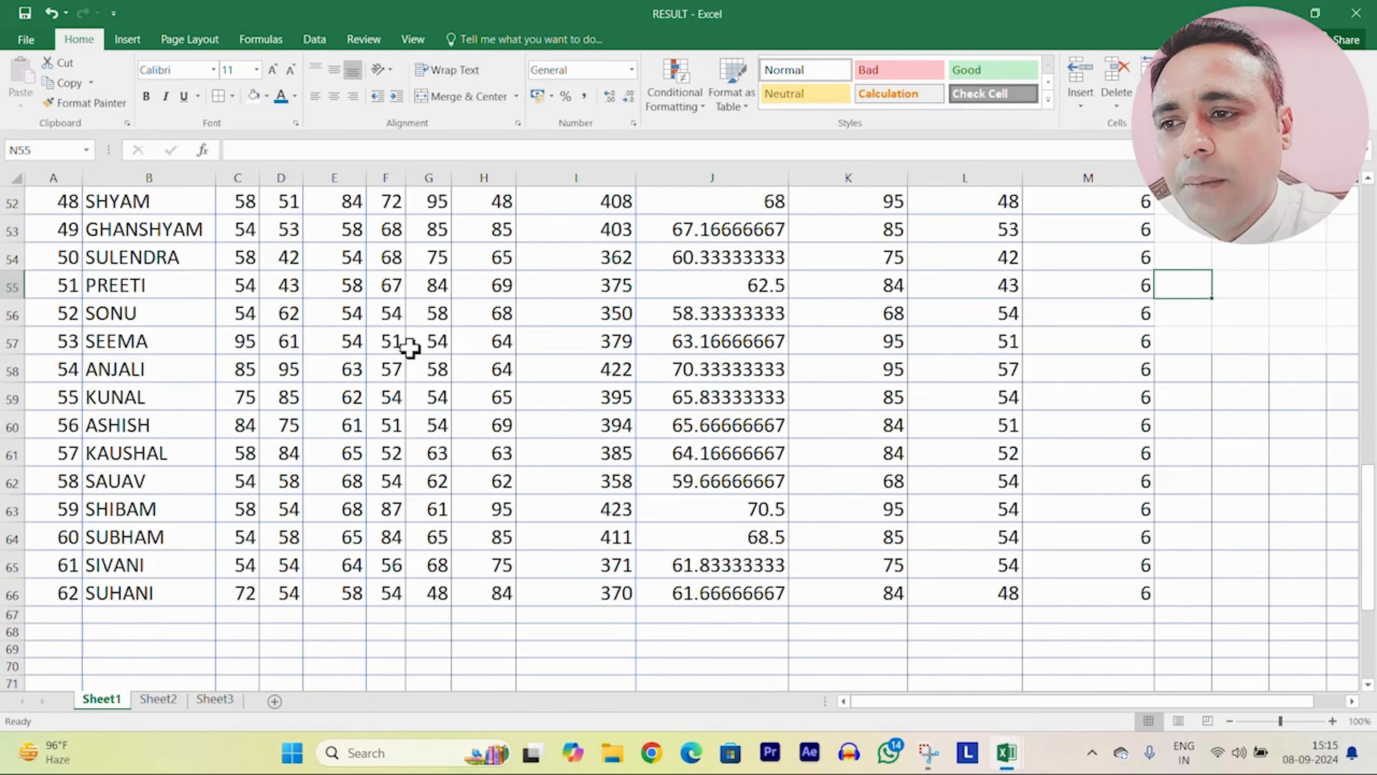
scroll(410, 347, "up", 1)
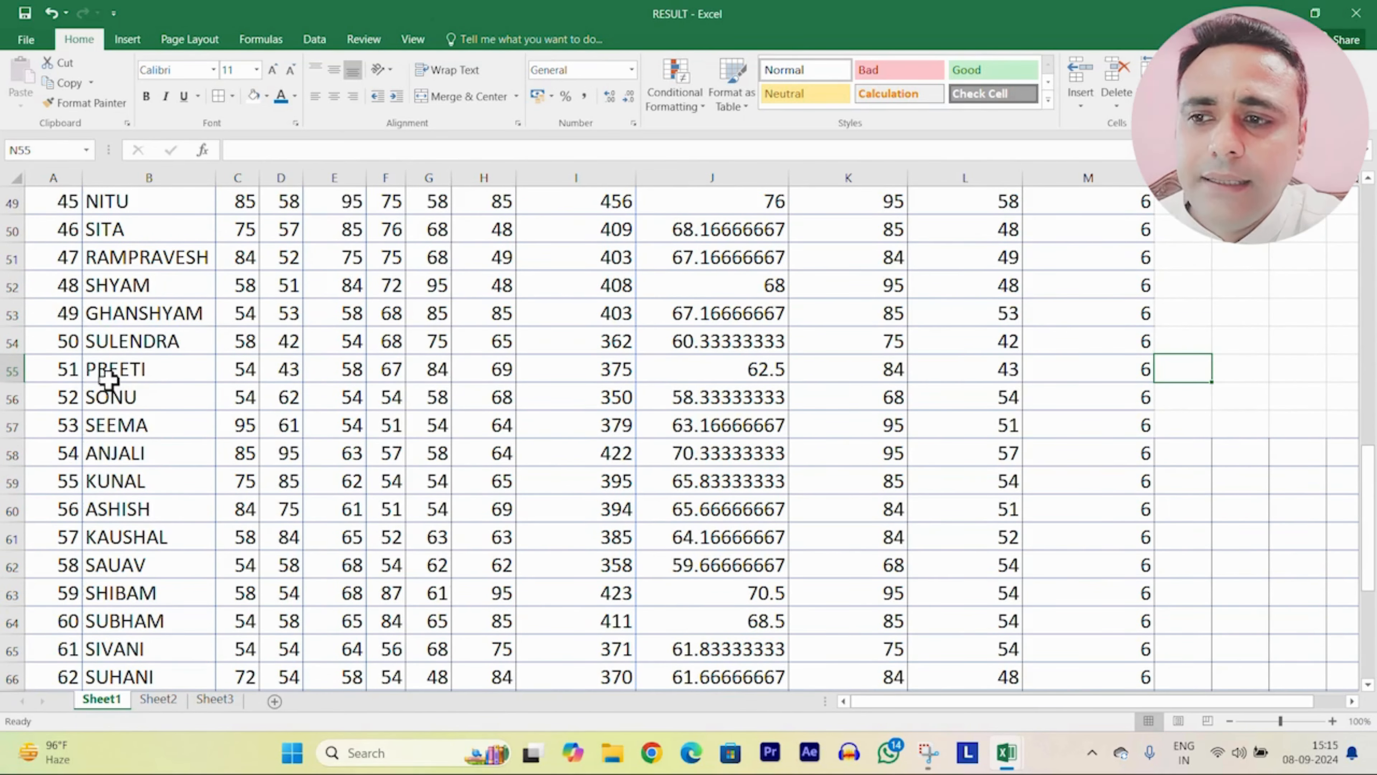
double_click(168, 372)
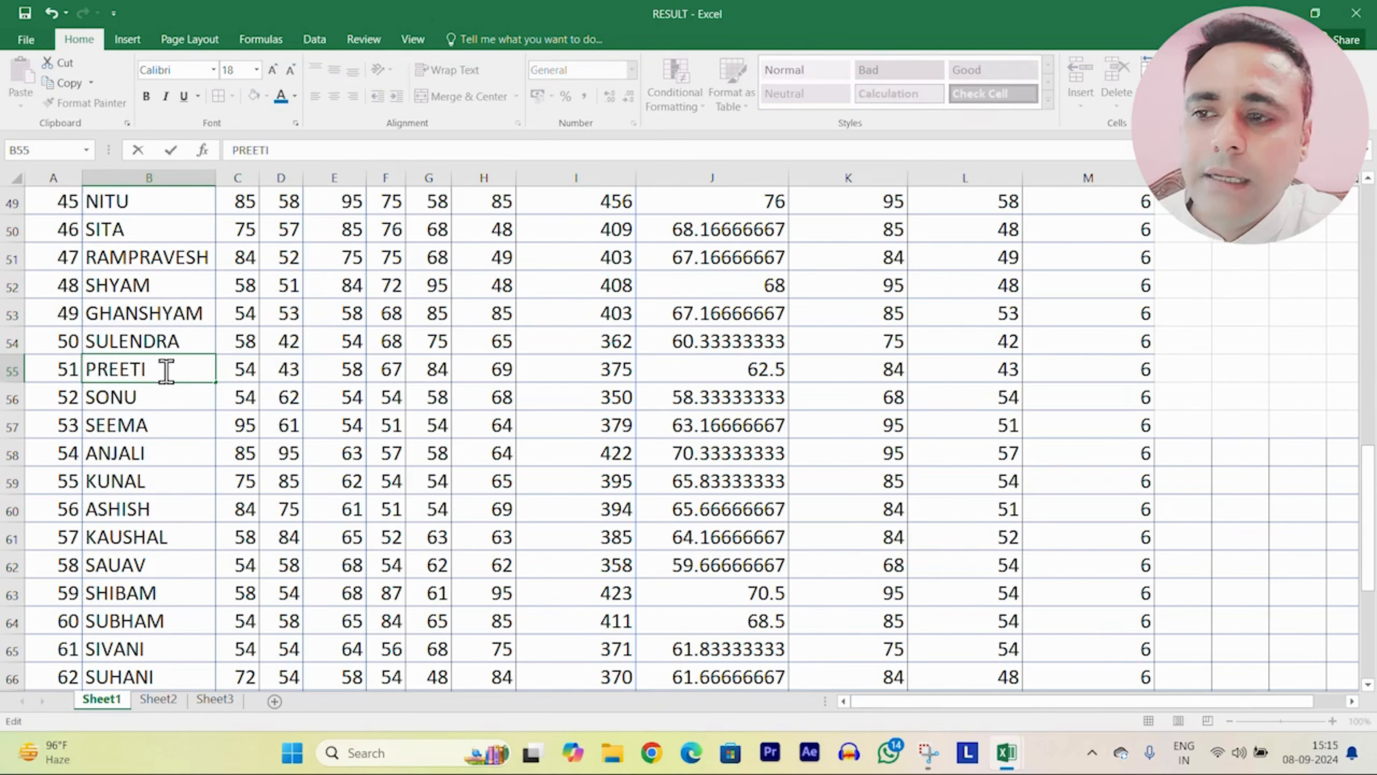
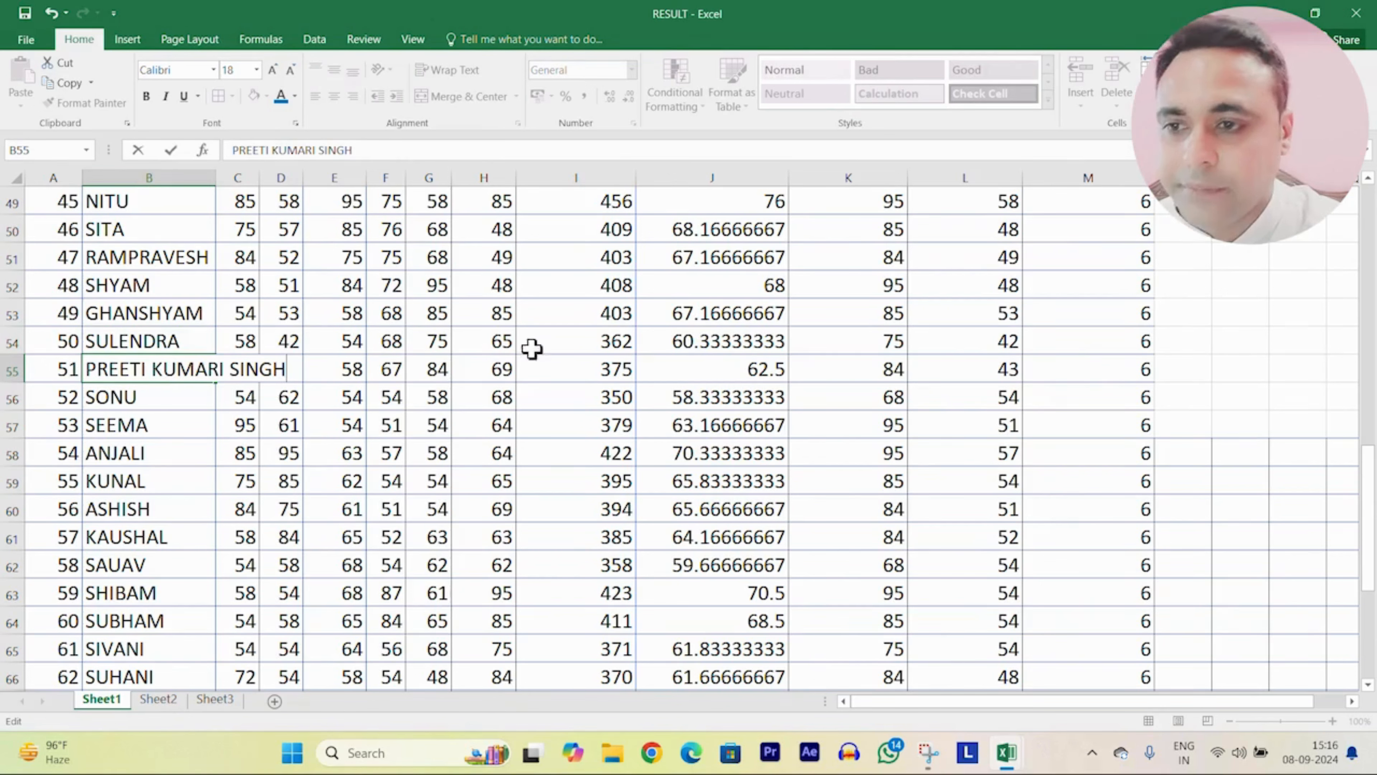
left_click(587, 341)
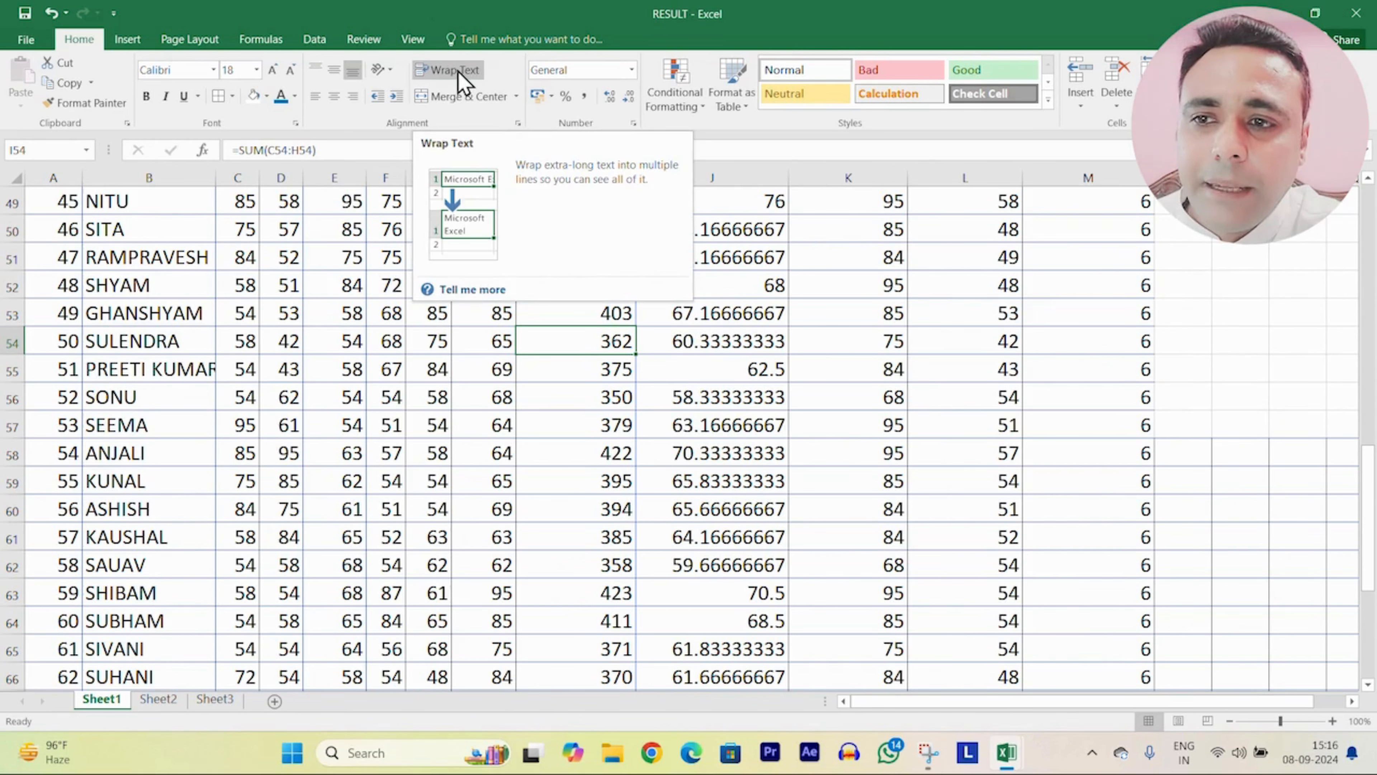
Step: Apply Wrap Text to B55 so the full name spans three lines
left_click(149, 369)
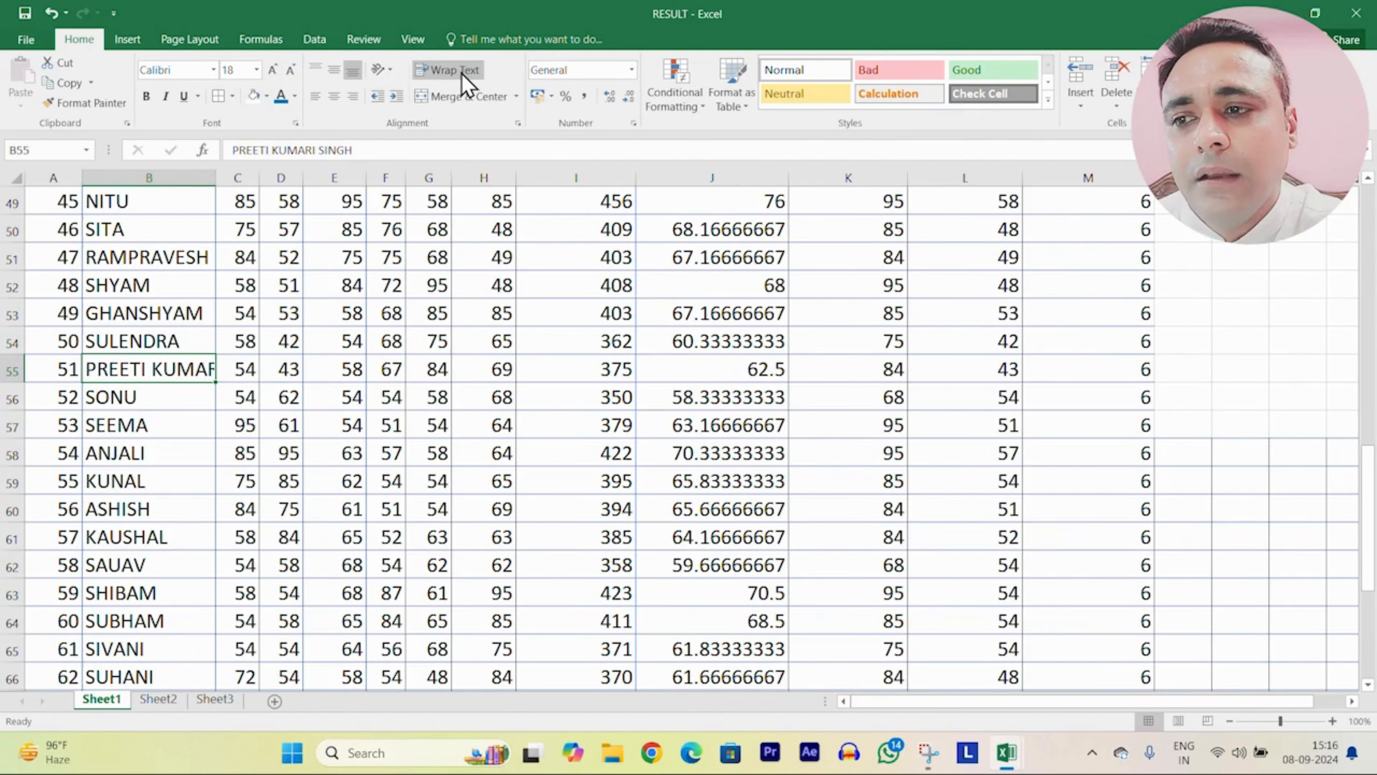
left_click(465, 81)
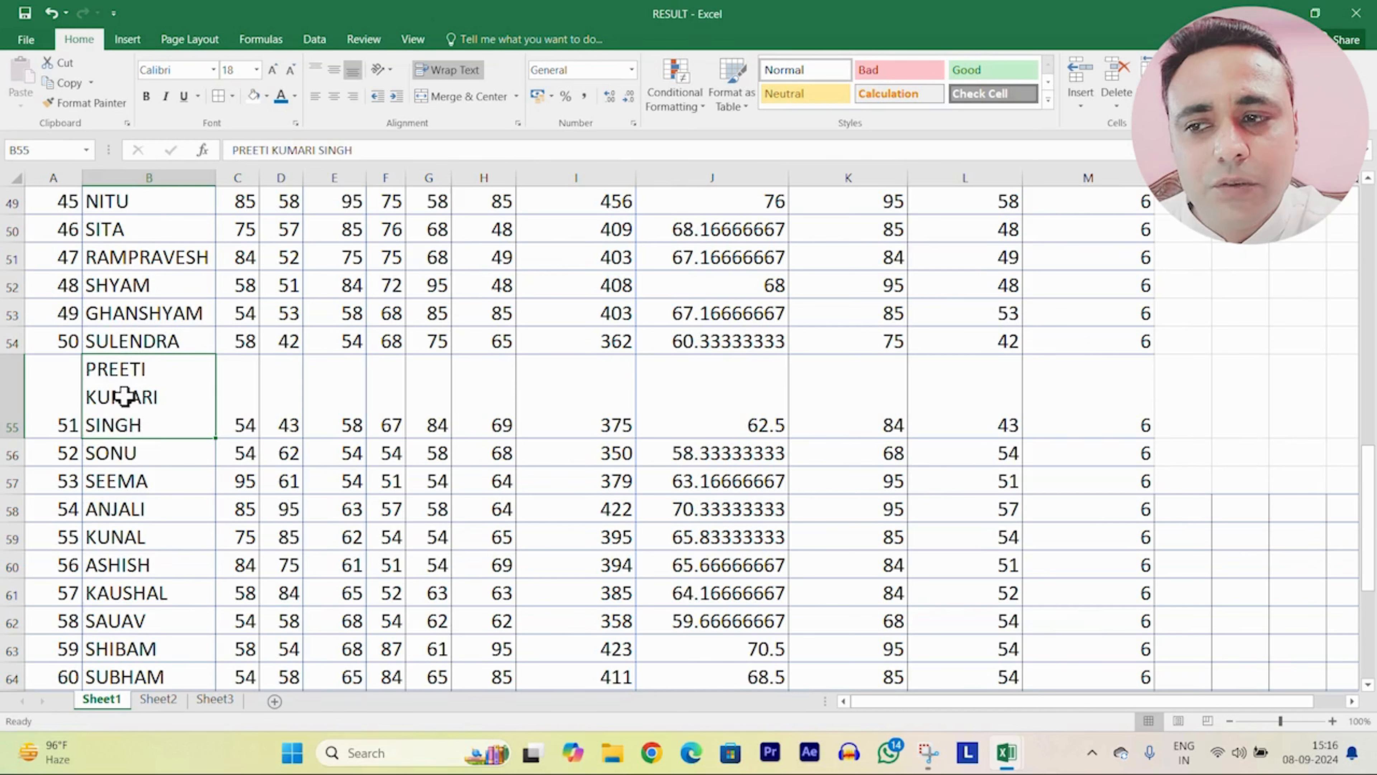
scroll(943, 472, "down", 6)
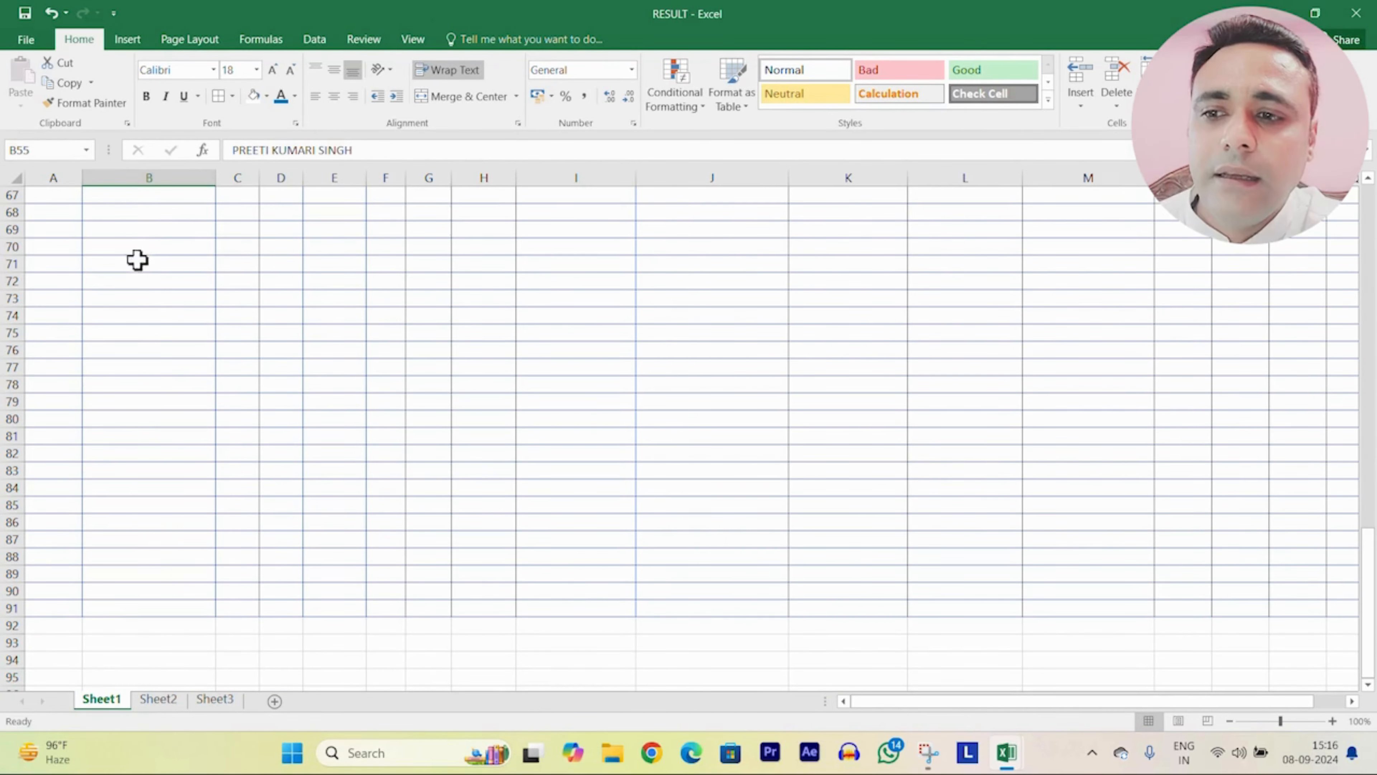
Step: Enter long letter strings in B70 and B73, with B73 wrapping onto two lines
left_click(156, 250)
type("HFGHTFRHTRYTUYTUTU")
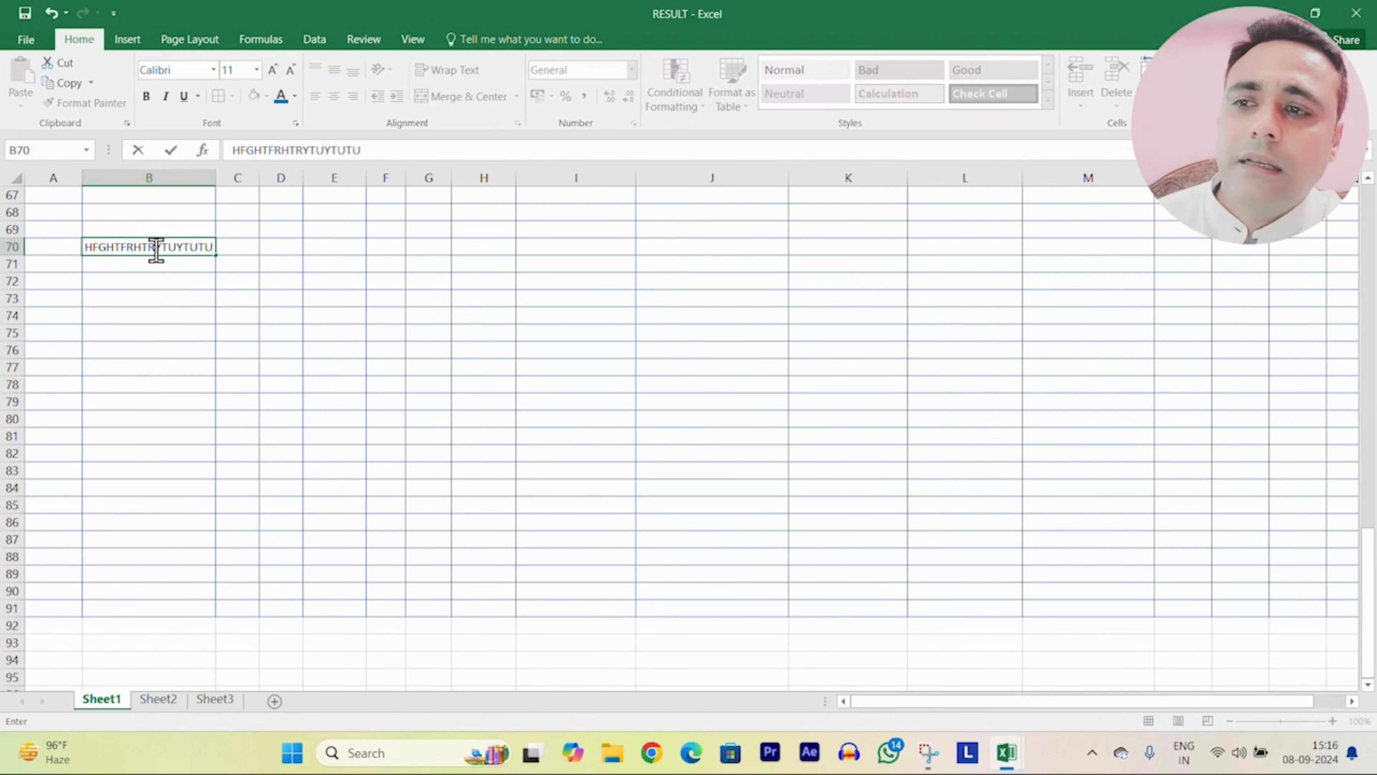
type("TYUTUTYUTYUTYU")
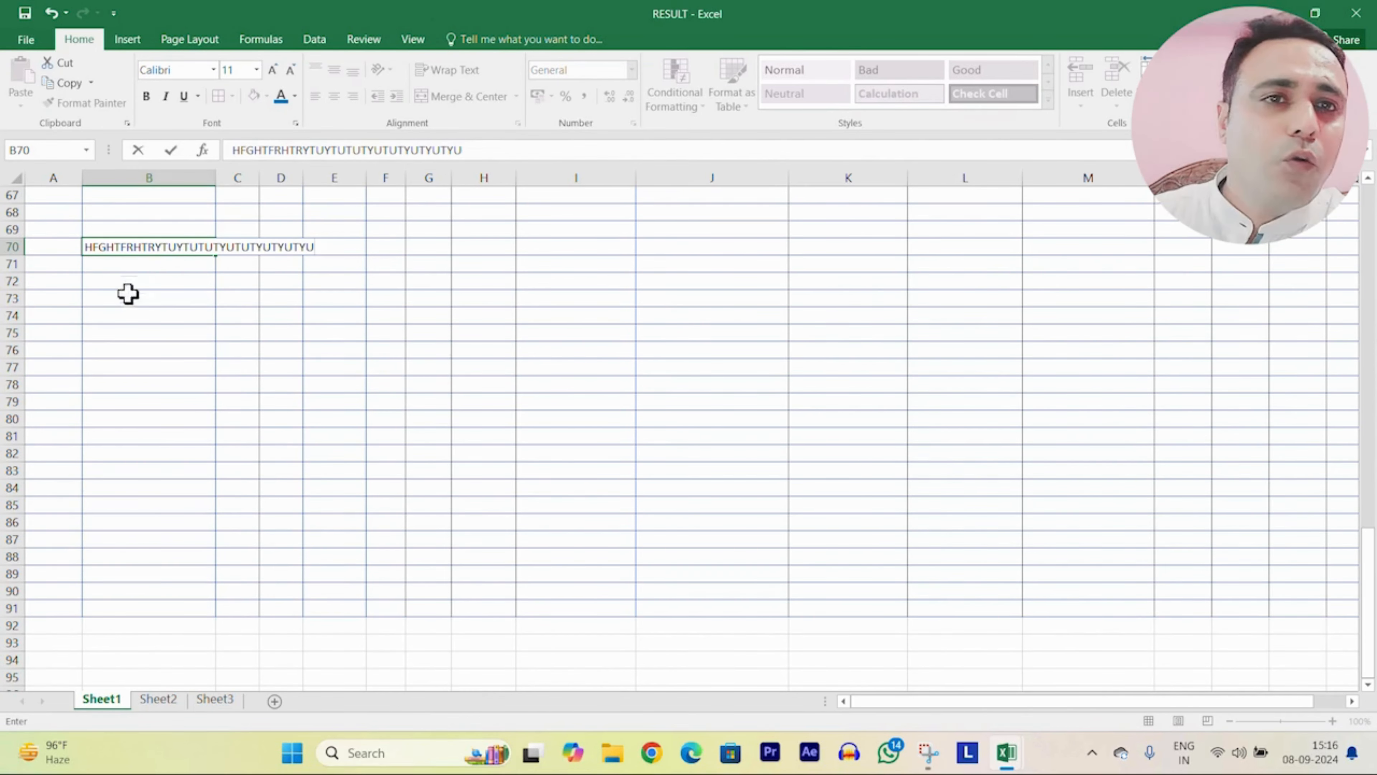
left_click_drag(123, 281, 776, 519)
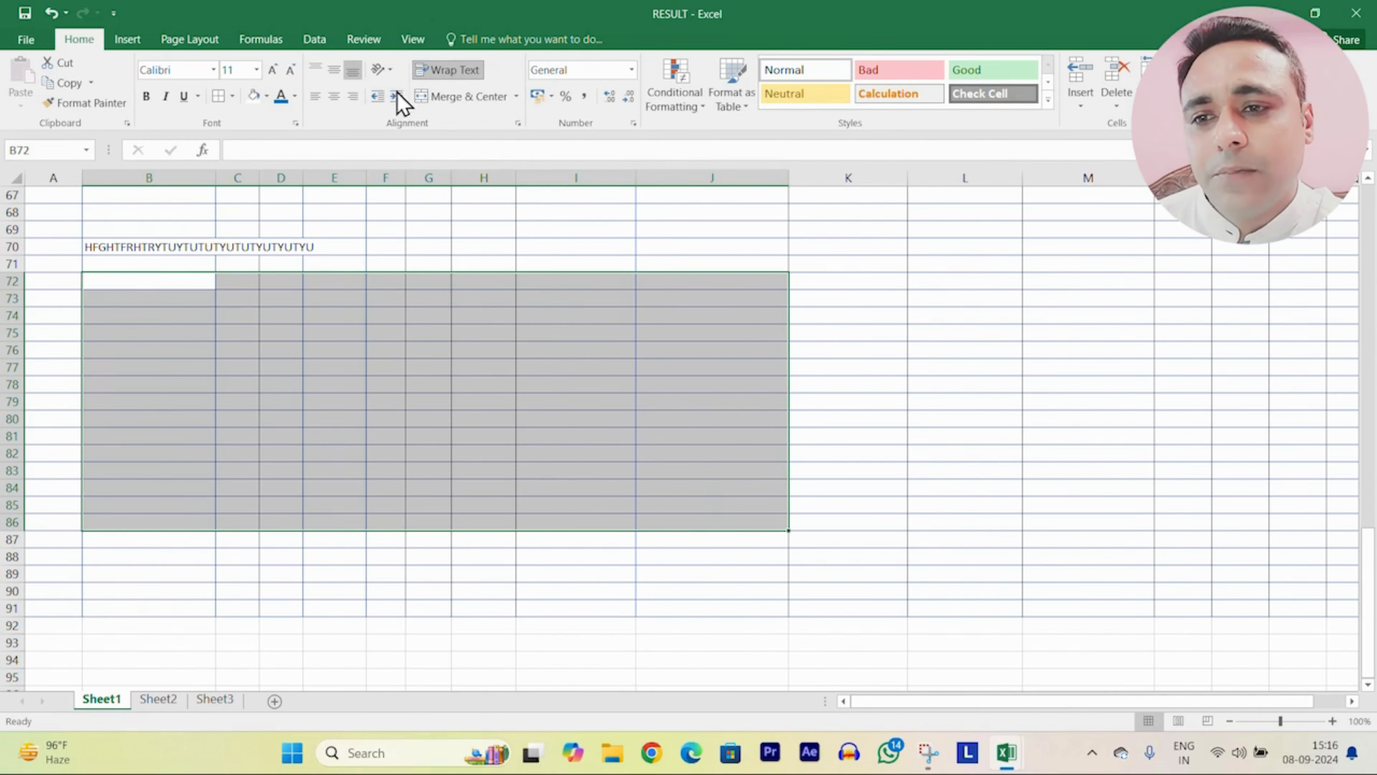
left_click(136, 297)
type("TRYRTYTRYTRYRTYRTYRTYRTYRTYRTYRTYRT")
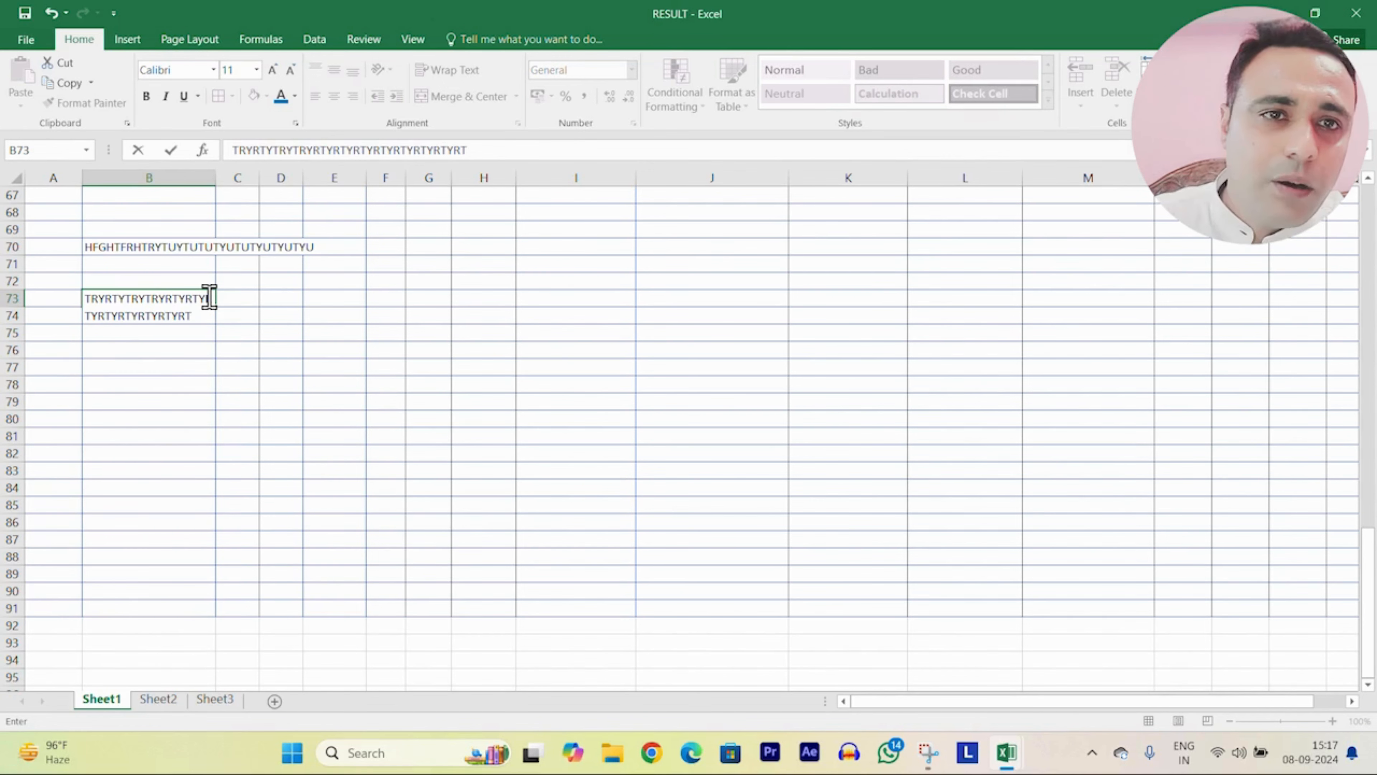
left_click_drag(185, 375, 185, 378)
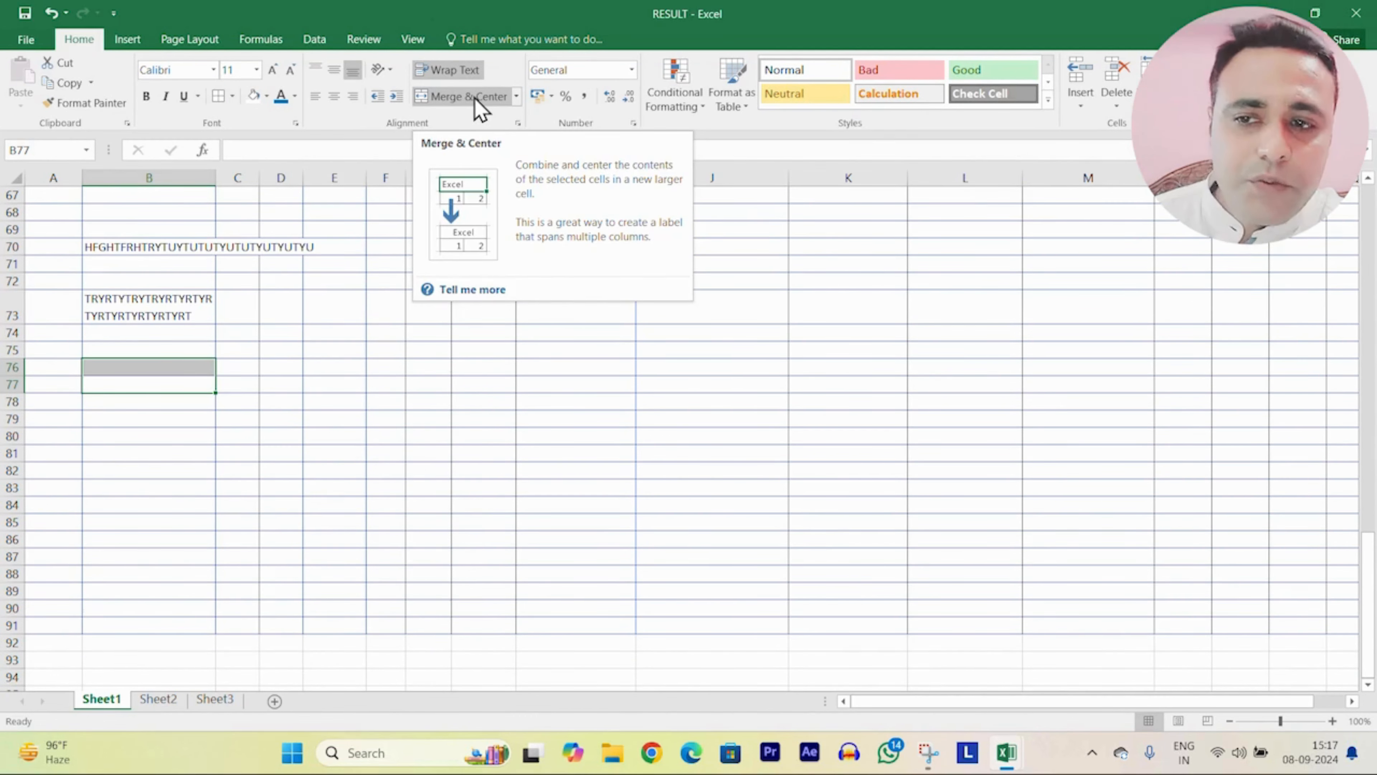
Step: Merge and center A78:L83 and type RTYRTYRTYTRYRTY into the merged cell
scroll(326, 326, "down", 2)
left_click_drag(49, 298, 947, 386)
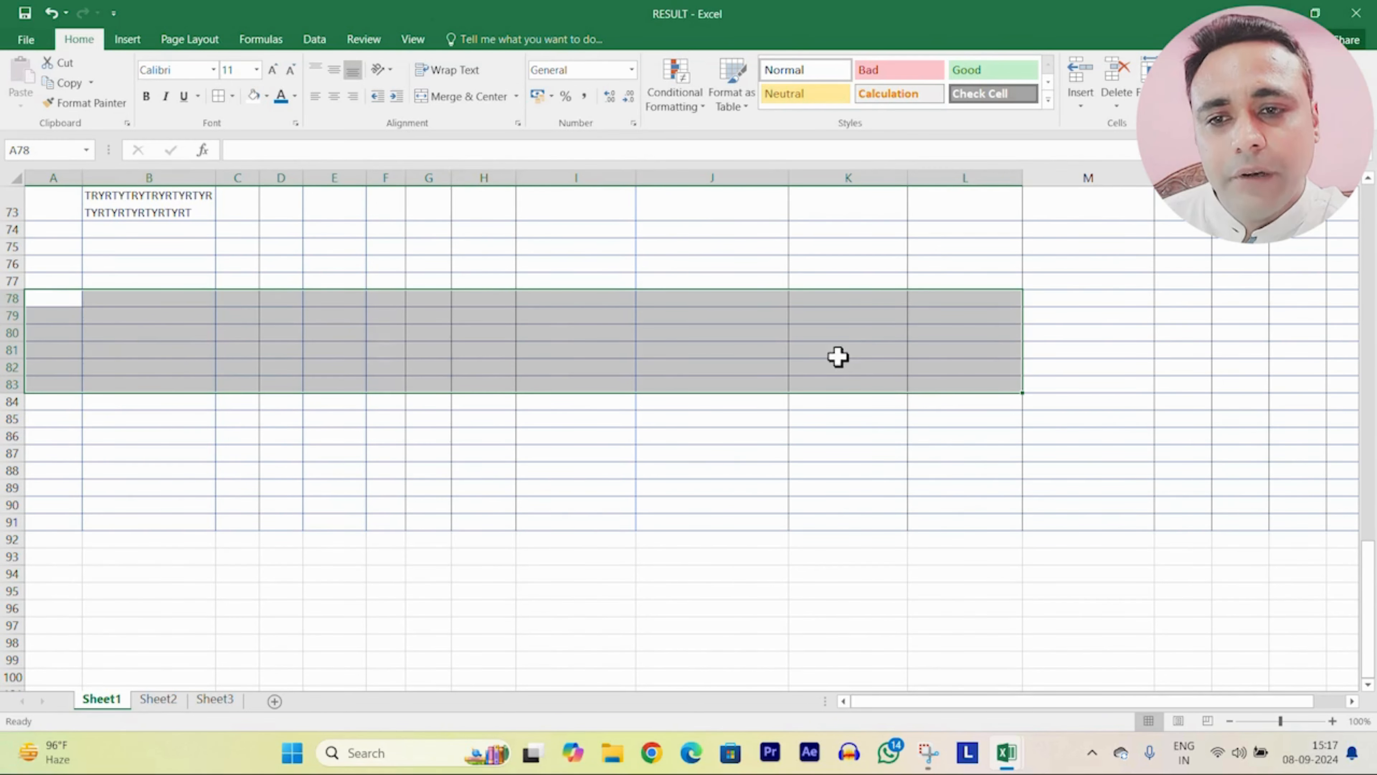
left_click(458, 101)
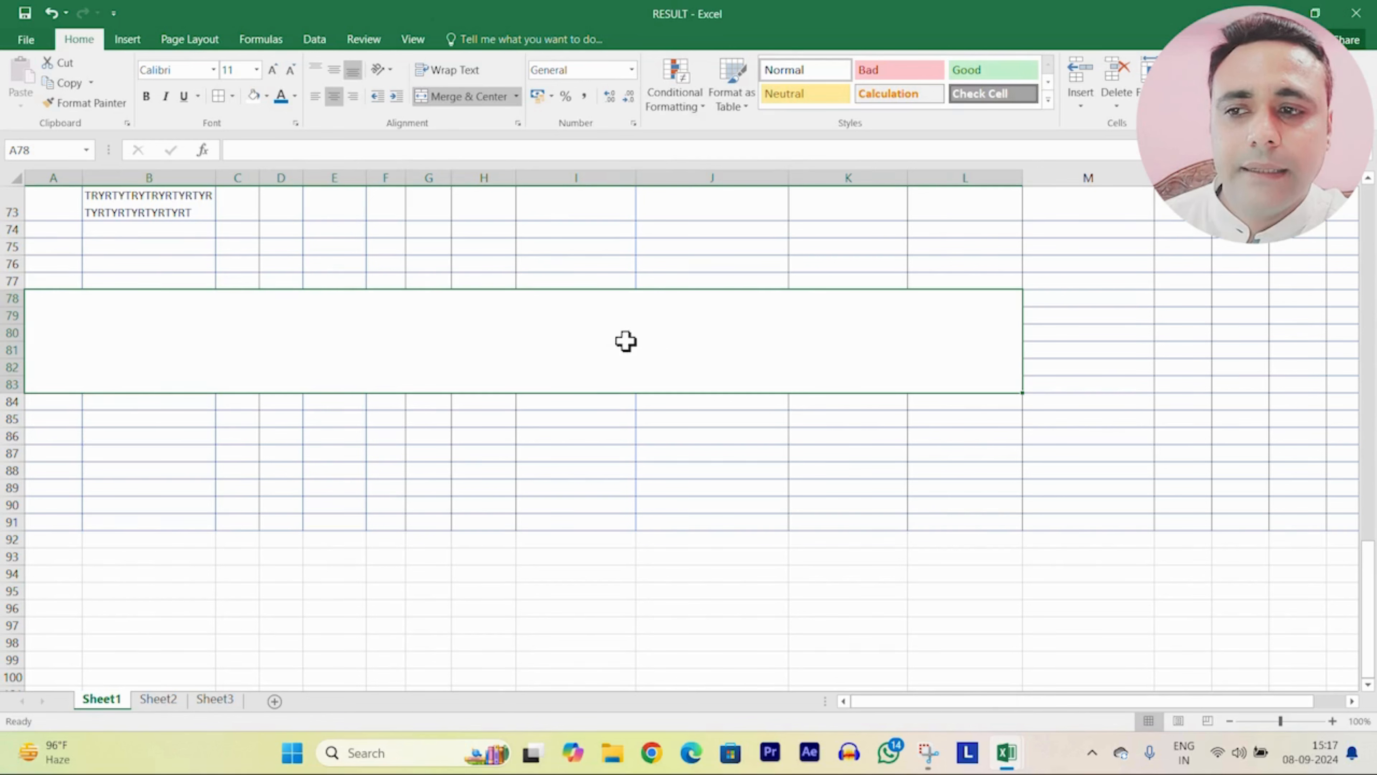
type("RTYRTYRTYTRYRTY")
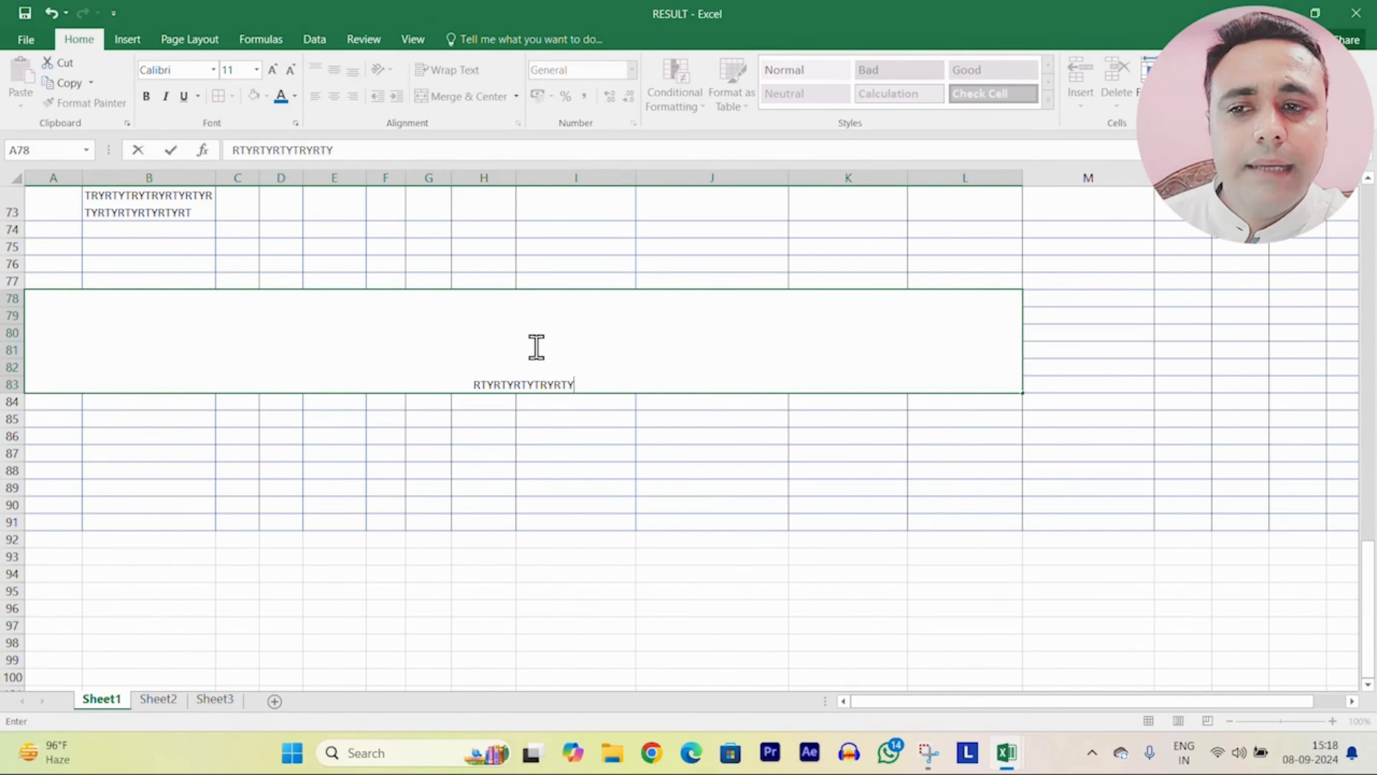
scroll(1116, 396, "up", 17)
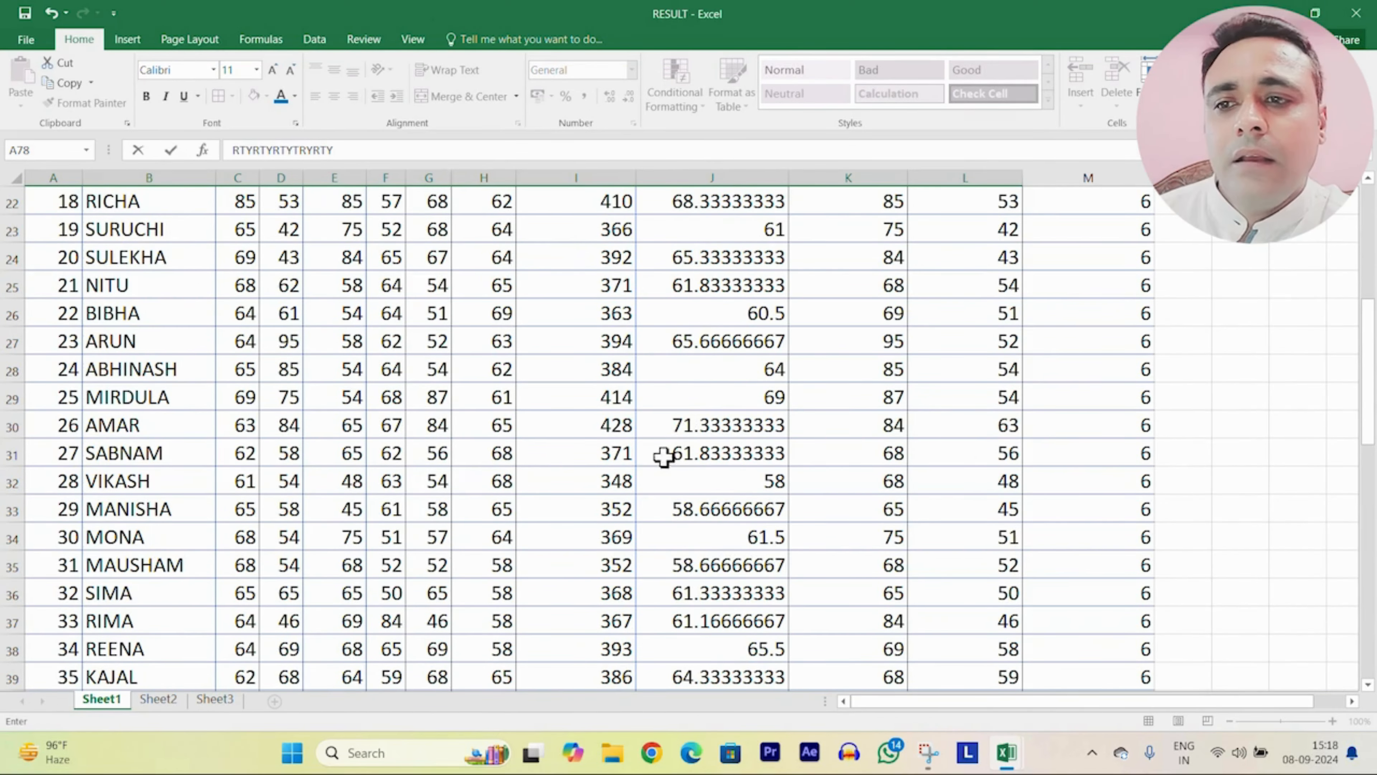
scroll(625, 411, "up", 6)
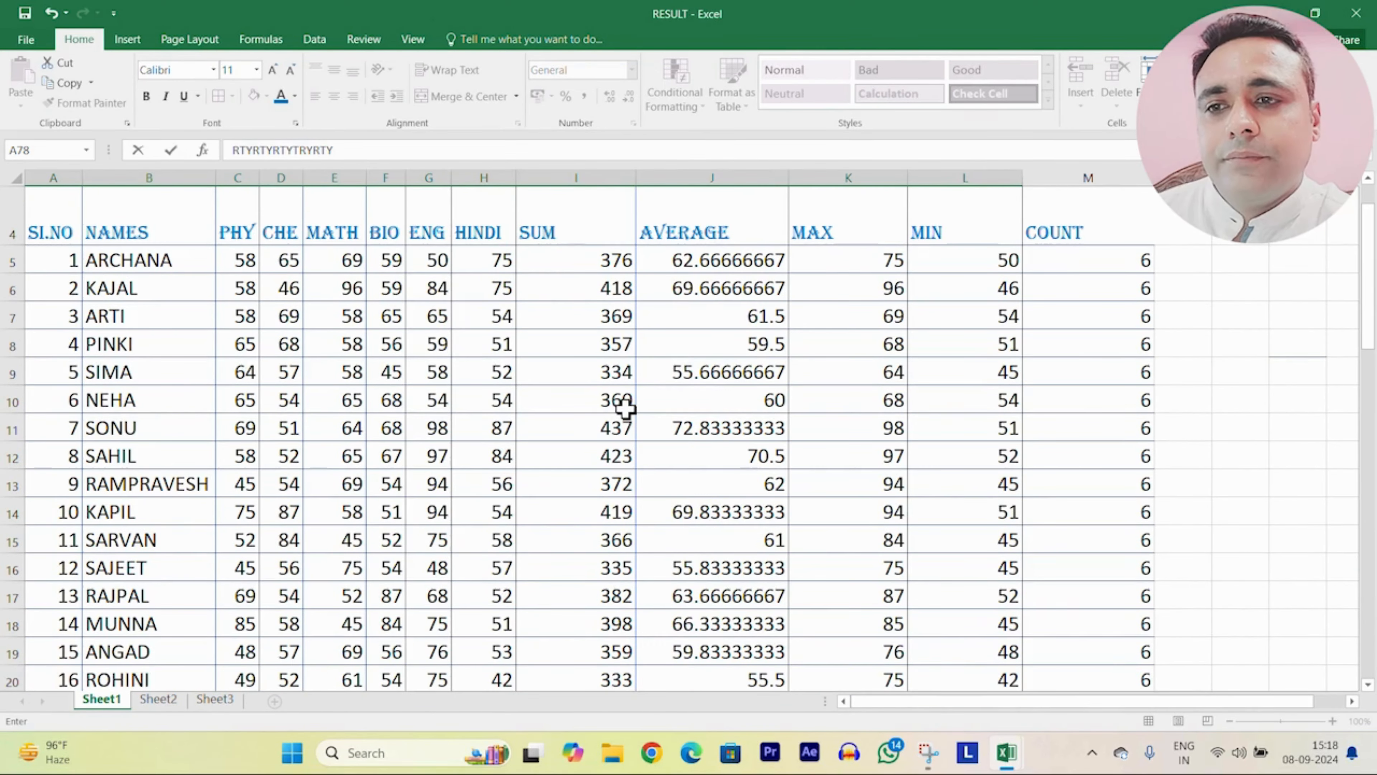
scroll(625, 413, "up", 1)
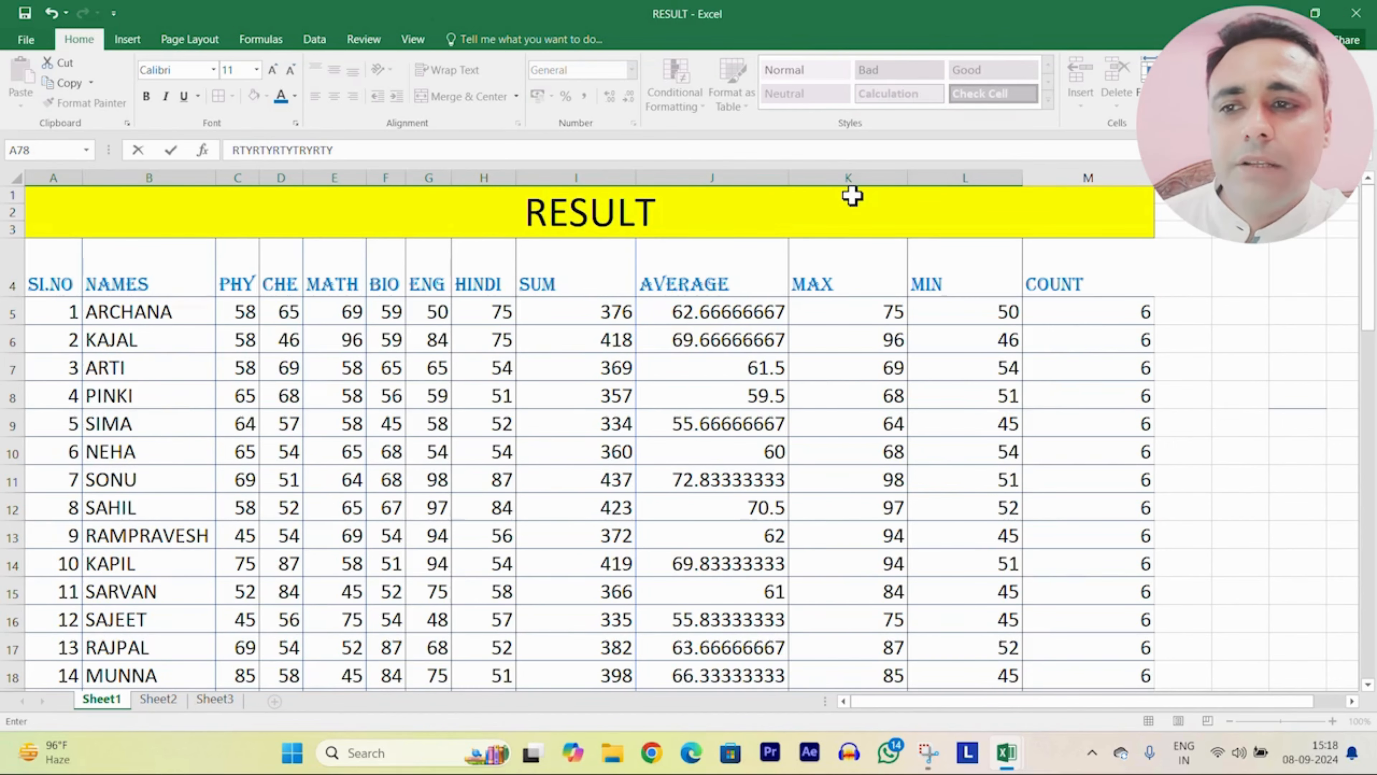
scroll(765, 429, "down", 8)
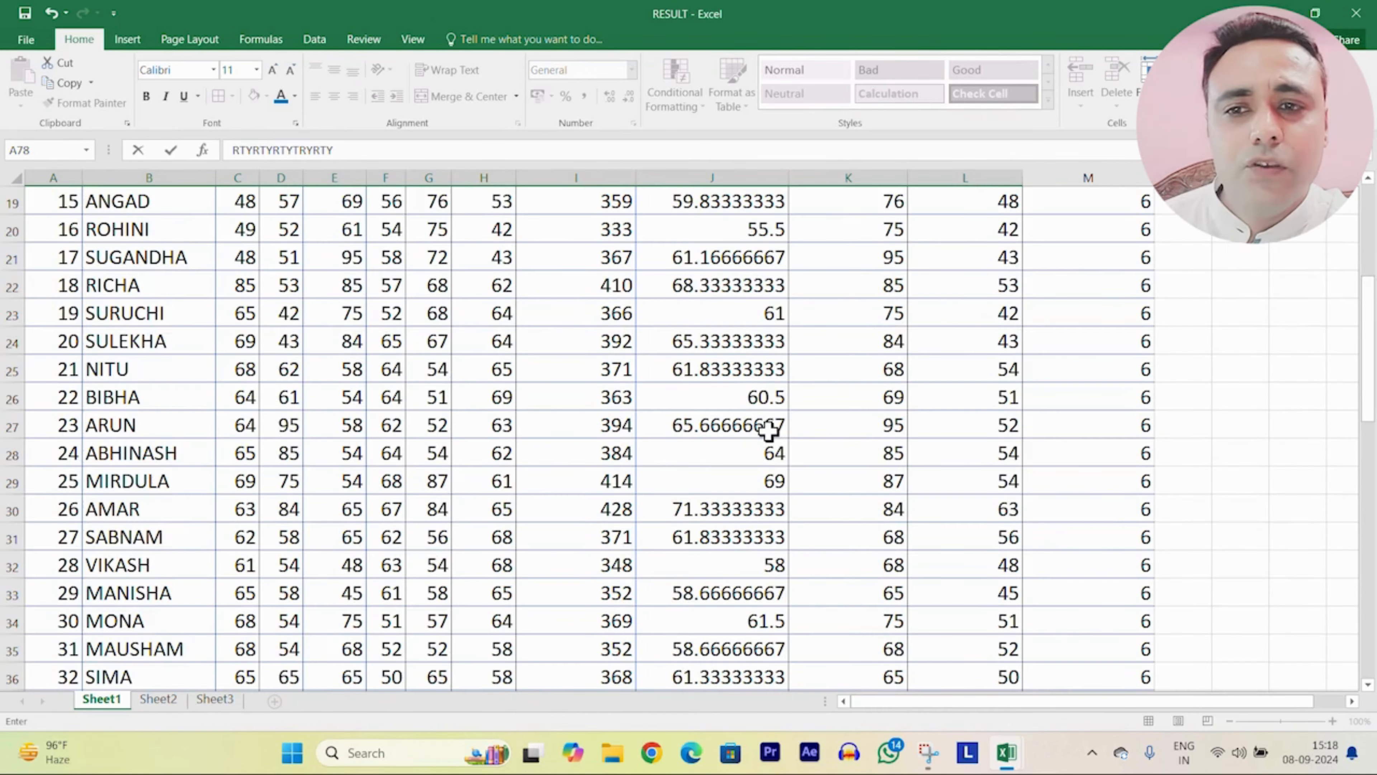
scroll(759, 434, "down", 19)
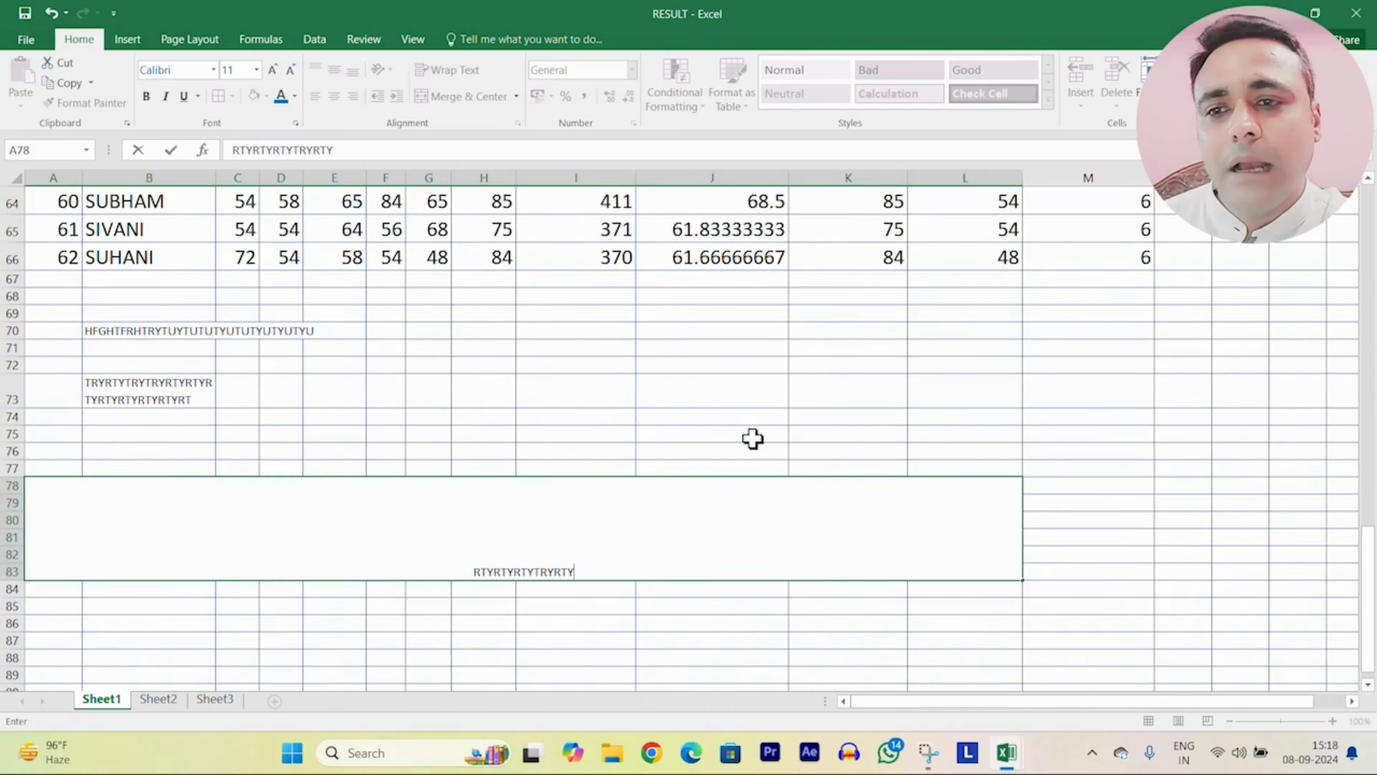
left_click_drag(114, 234, 942, 306)
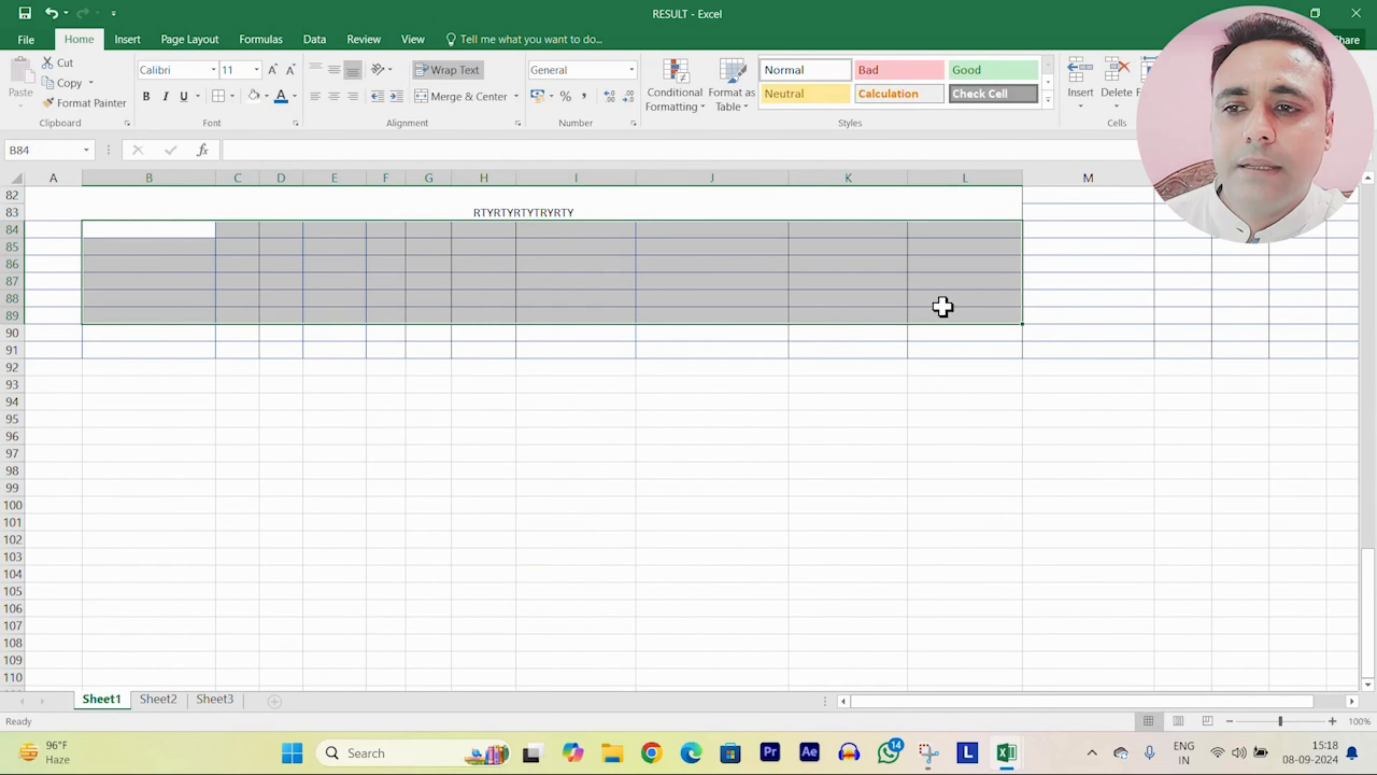
left_click(455, 97)
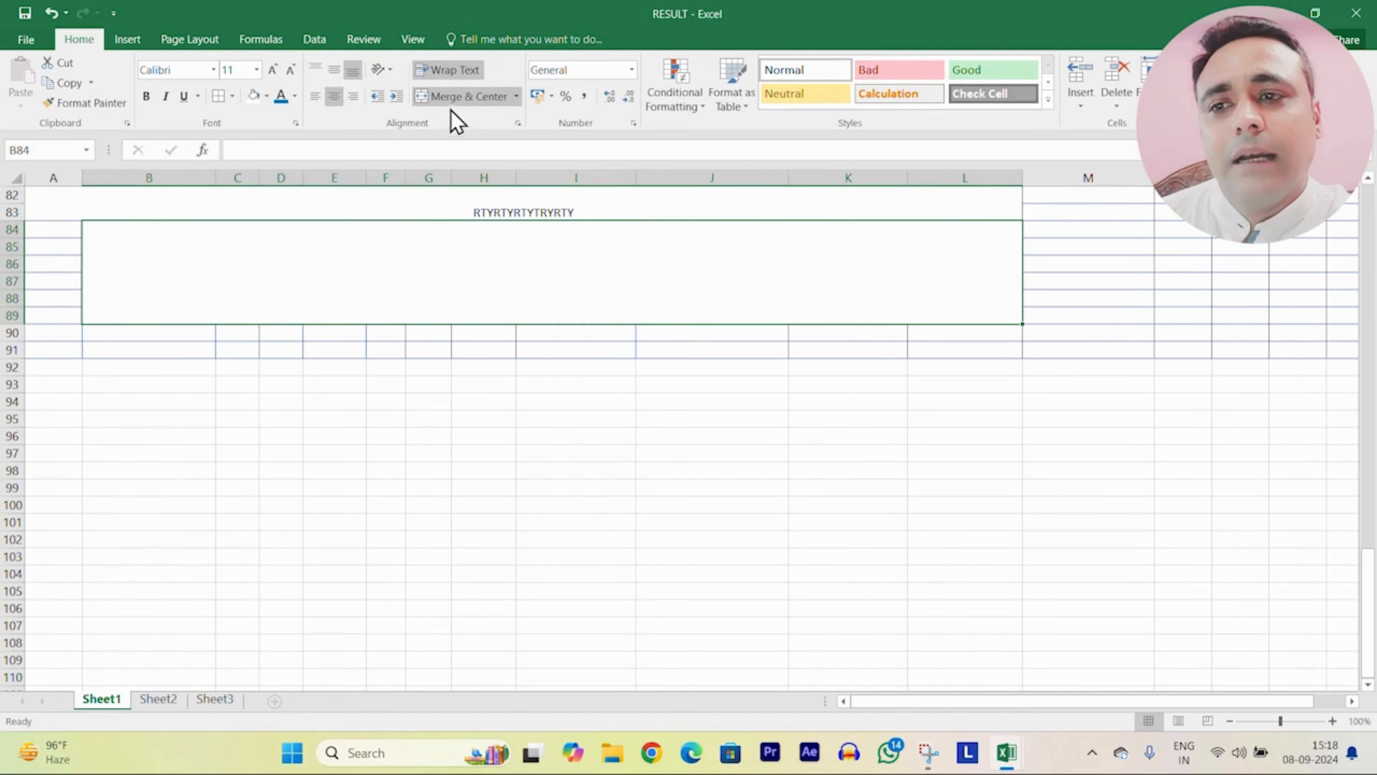
left_click(517, 96)
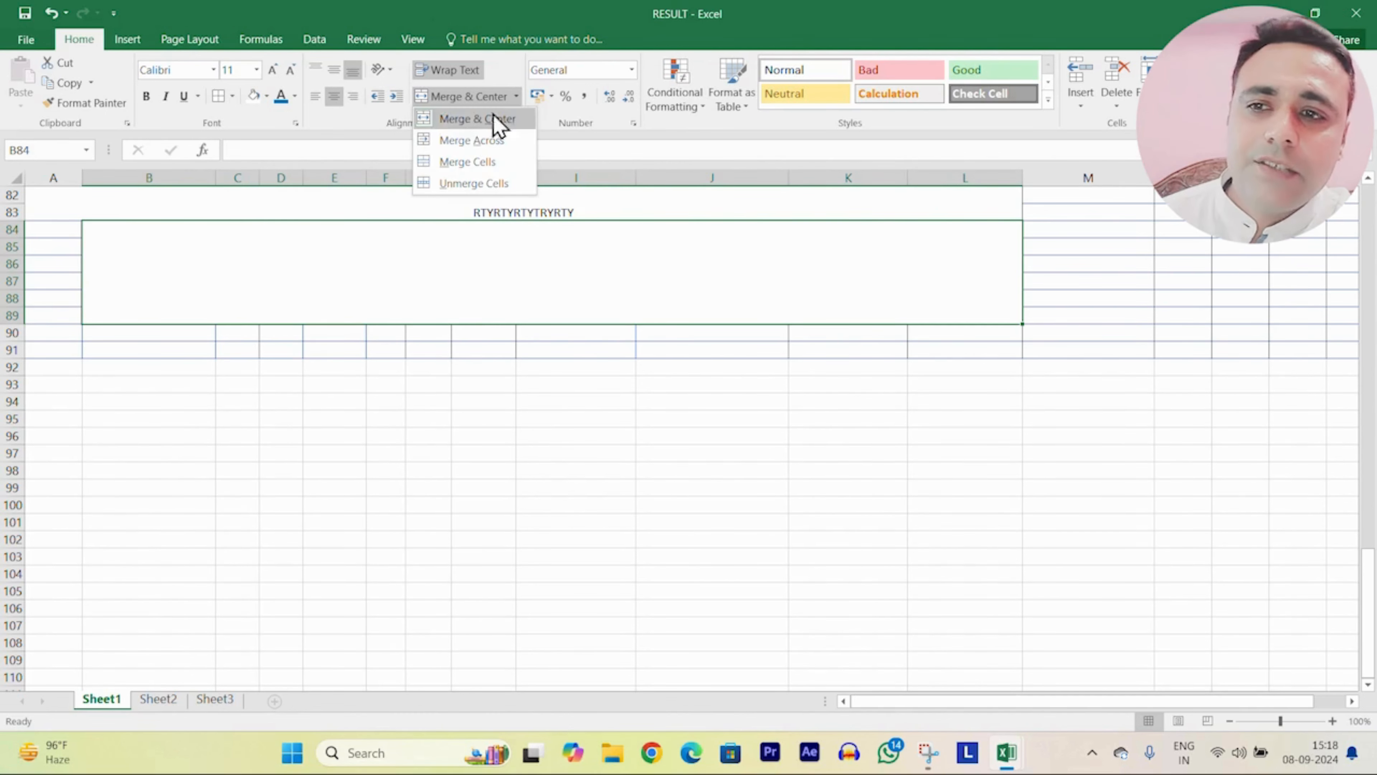
left_click(483, 187)
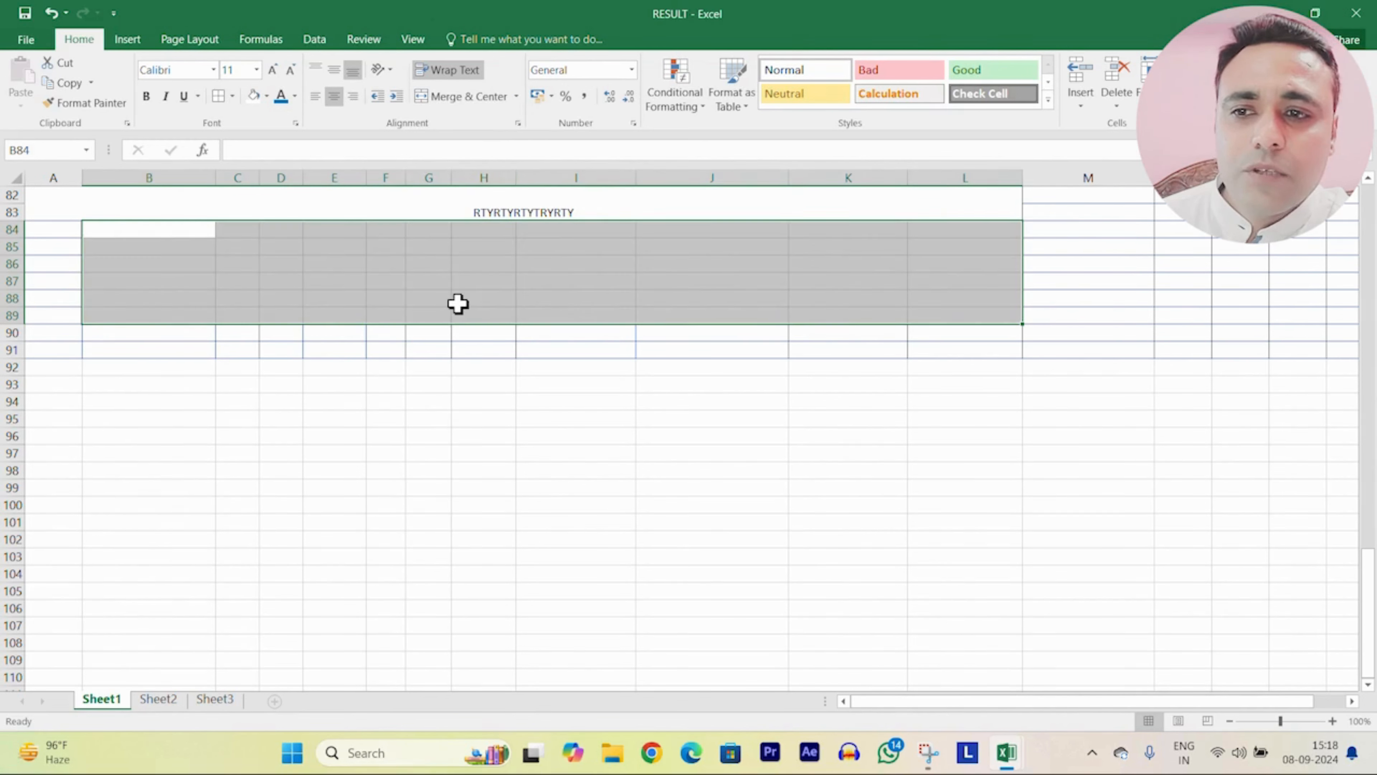
left_click(1132, 300)
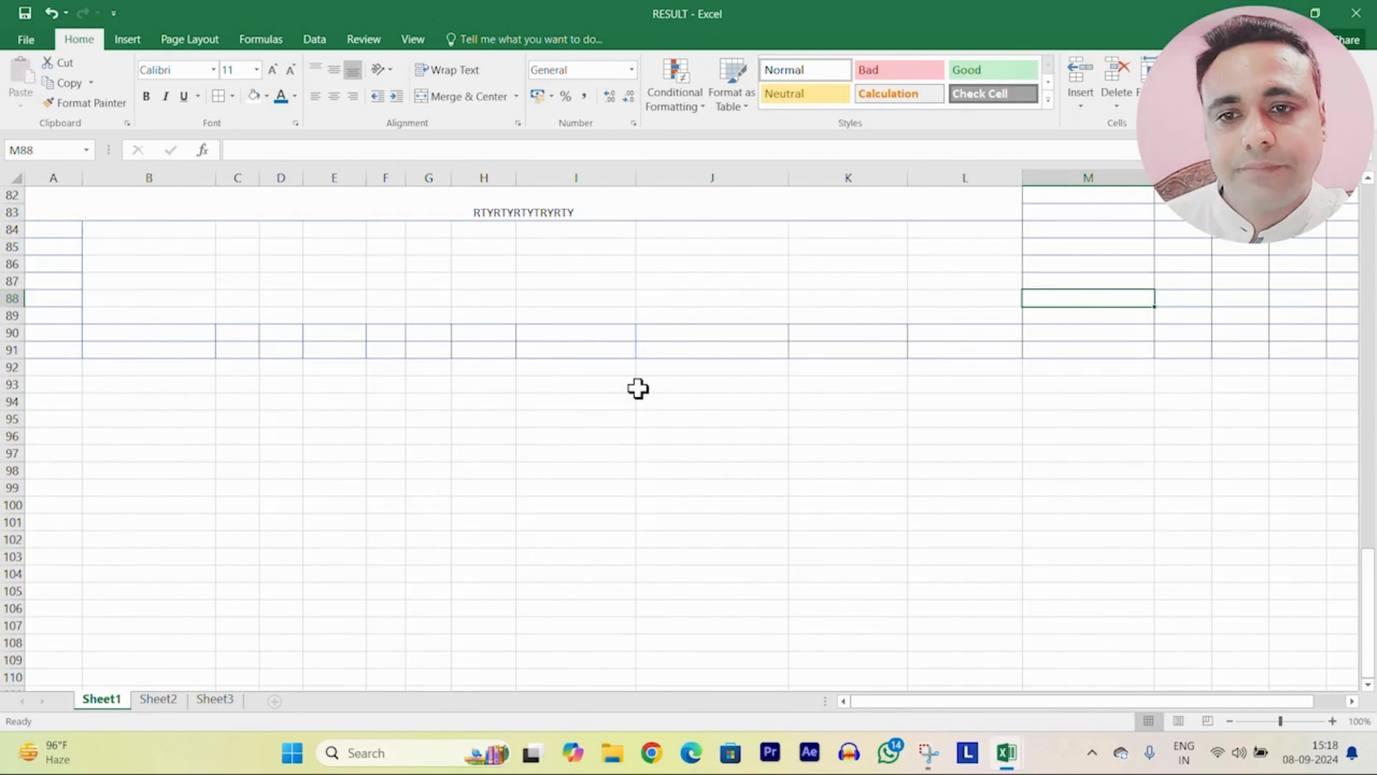